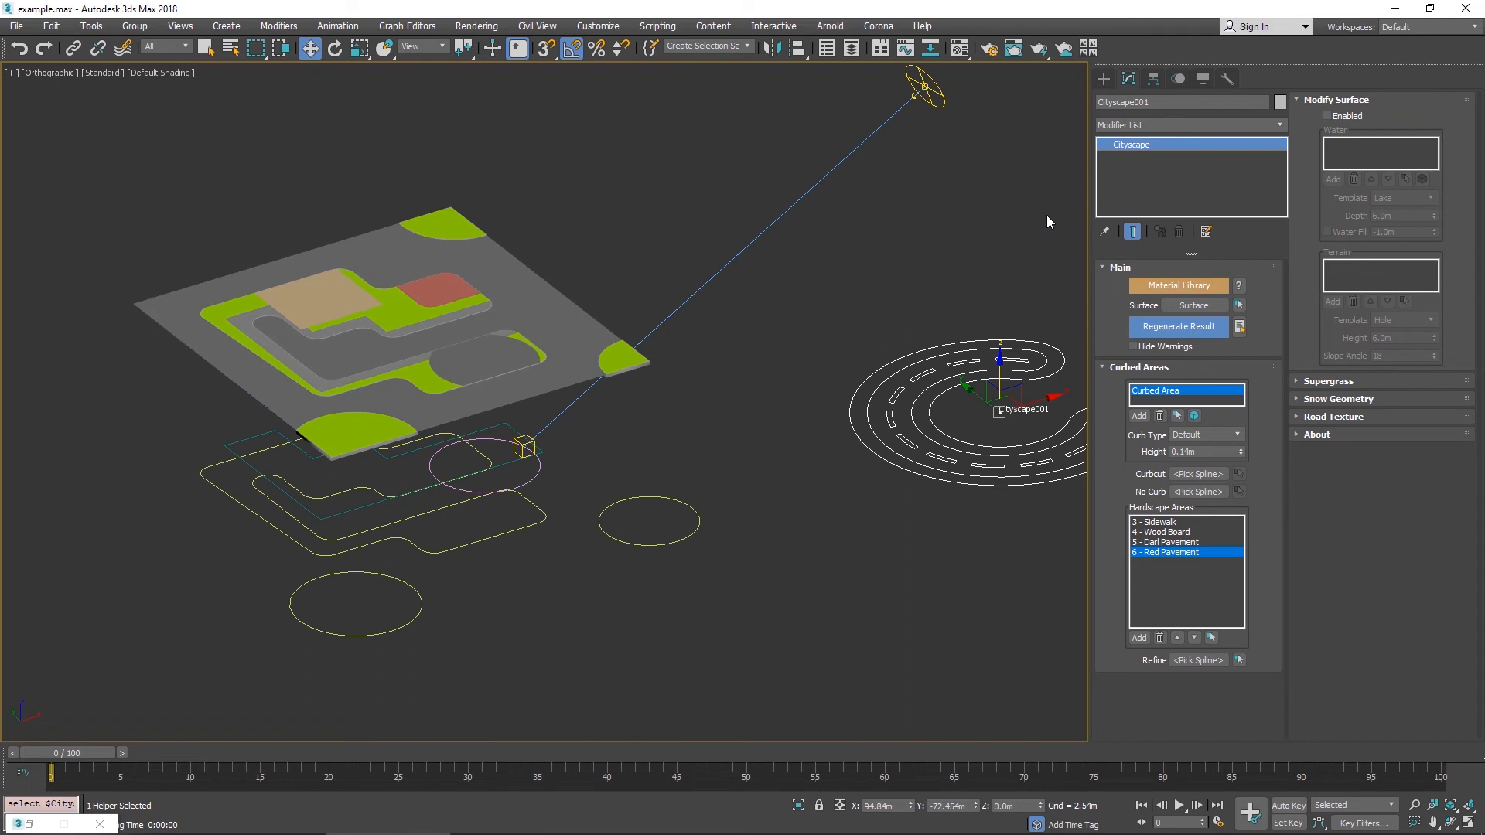
# - Draw a closed Line spline in Top wireframe view outlining a lake shape across the central curbed area
pyautogui.moveTo(1030, 209); pyautogui.dragTo(1047, 193, button='middle')
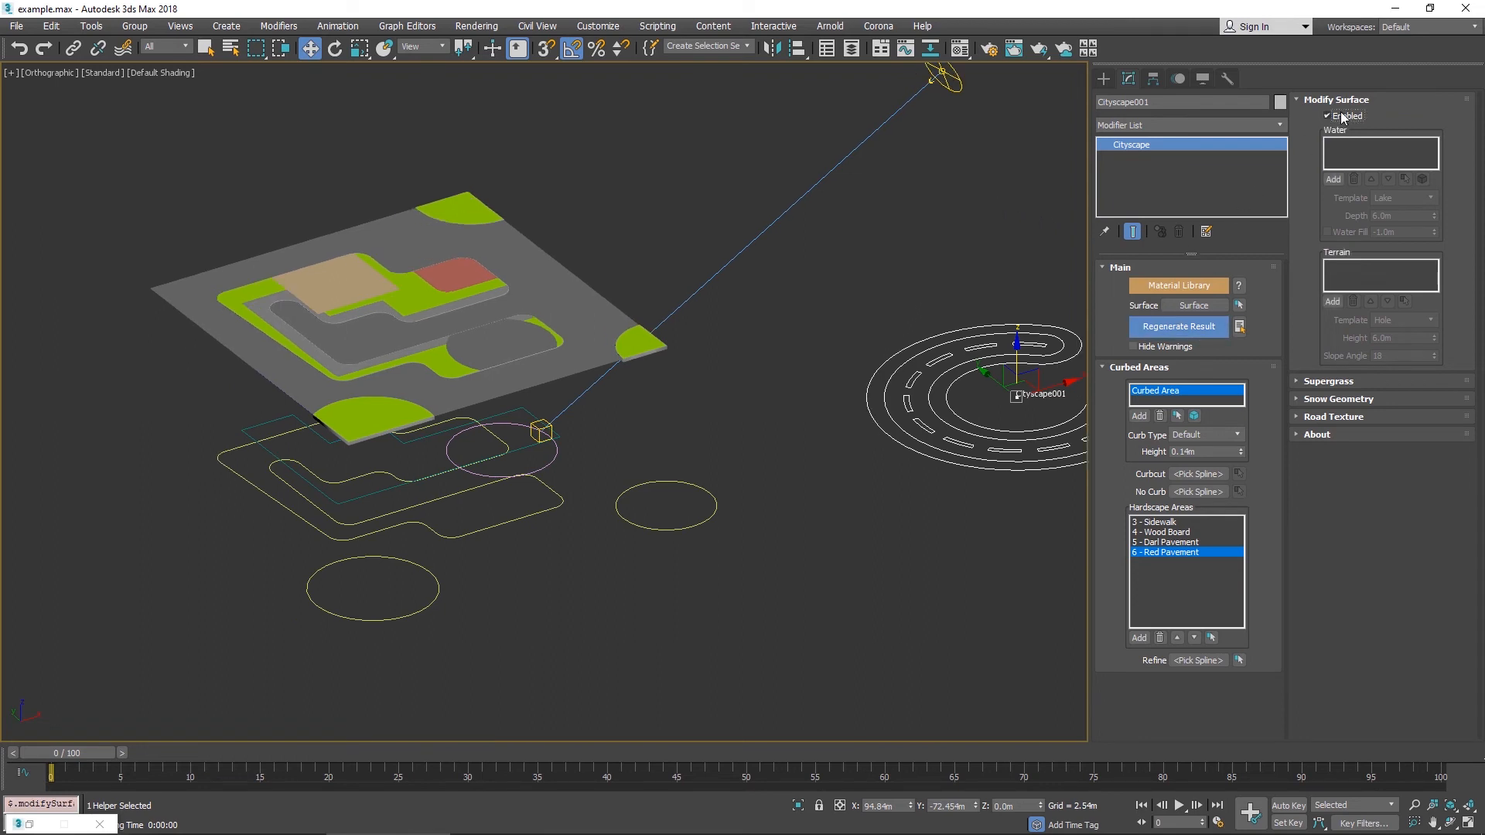
pyautogui.click(1101, 76)
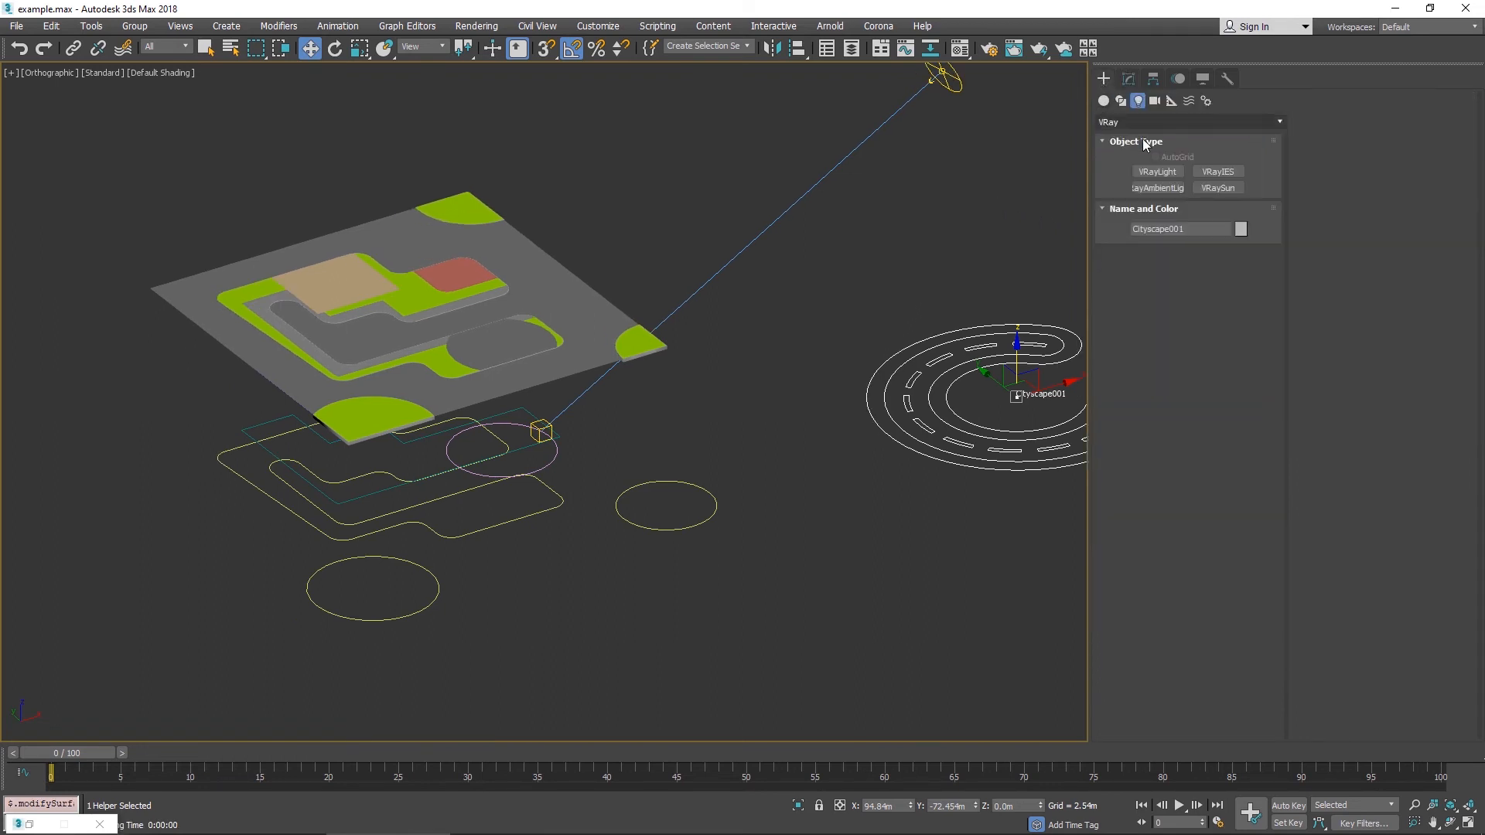
pyautogui.click(1121, 100)
pyautogui.click(1156, 183)
pyautogui.press('t')
pyautogui.scroll(-10, 525, 331)
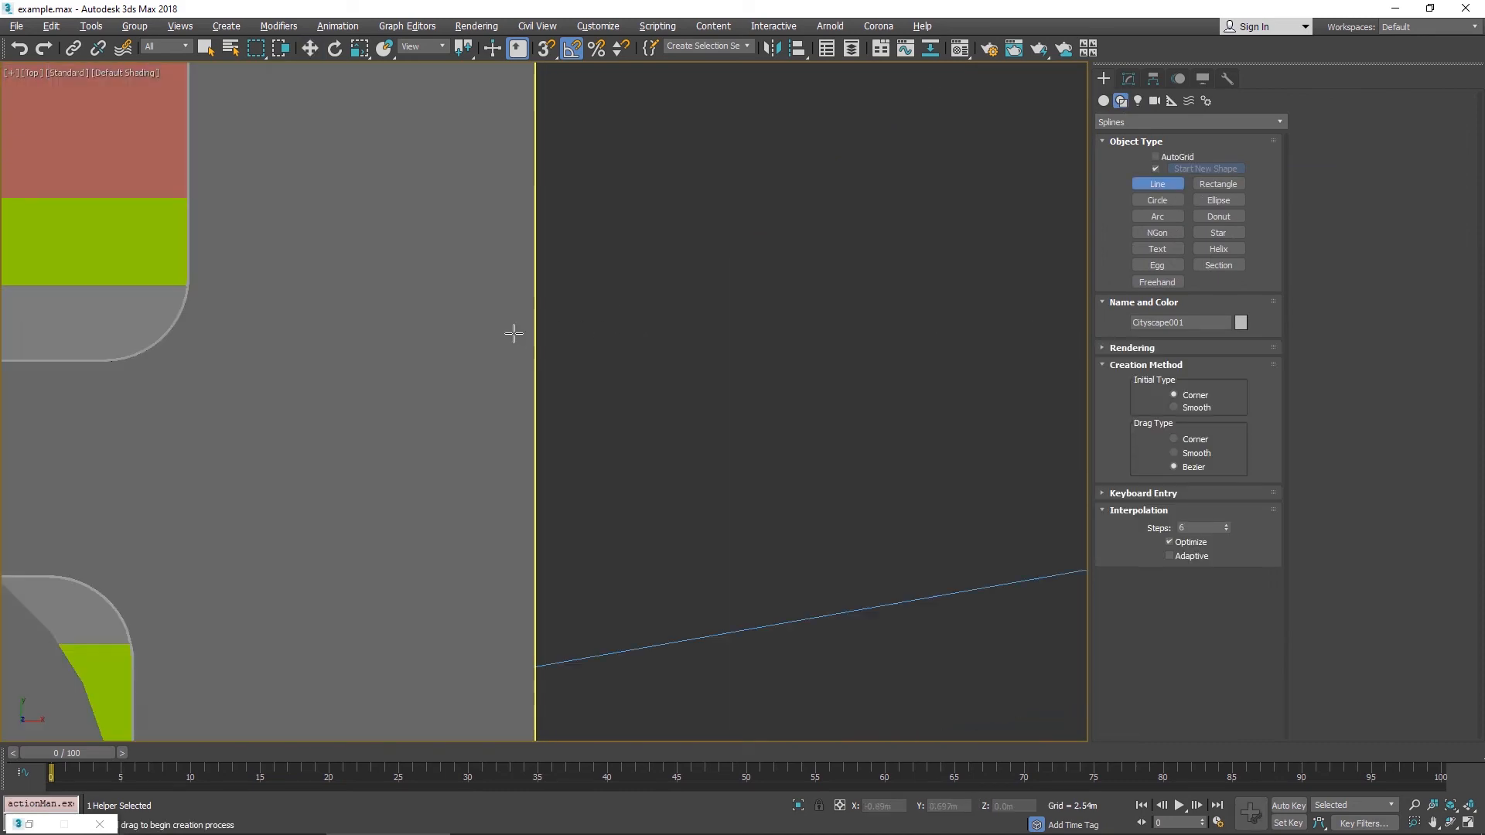
pyautogui.moveTo(348, 308); pyautogui.dragTo(805, 411, button='middle')
pyautogui.scroll(6, 805, 411)
pyautogui.press('F3')
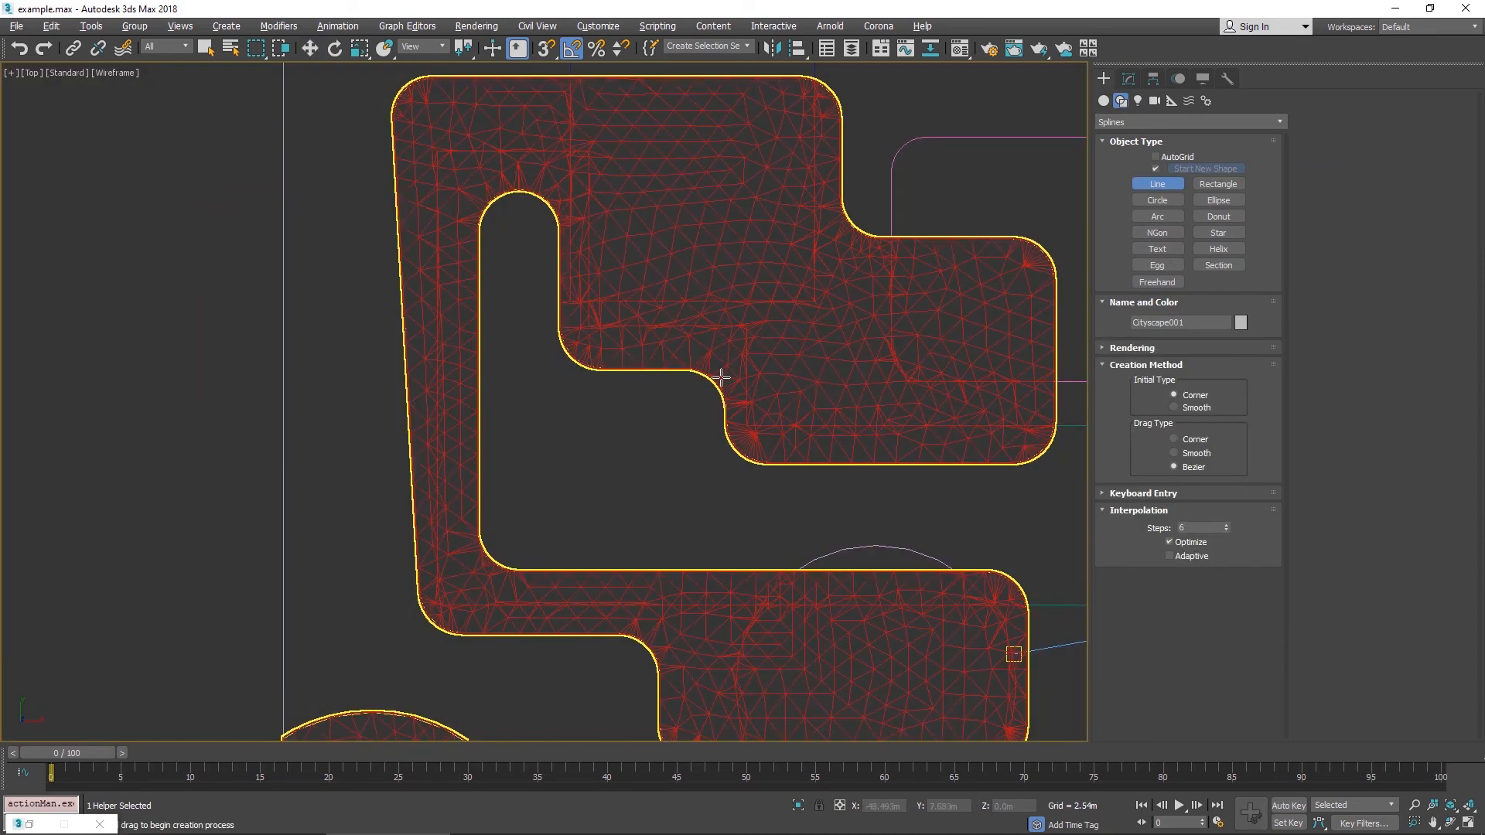
pyautogui.click(510, 336)
pyautogui.click(784, 281)
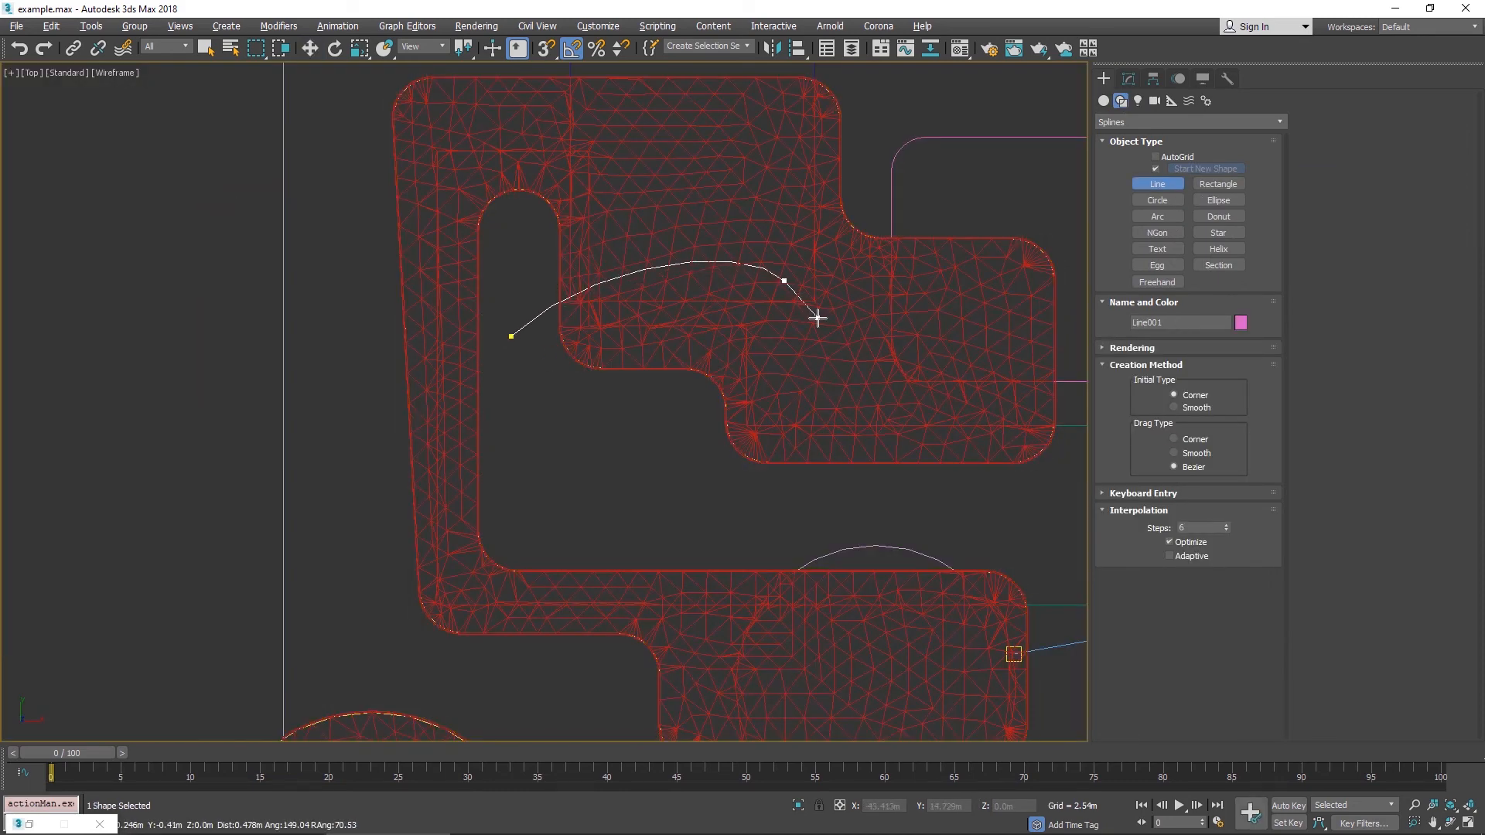
pyautogui.click(1012, 354)
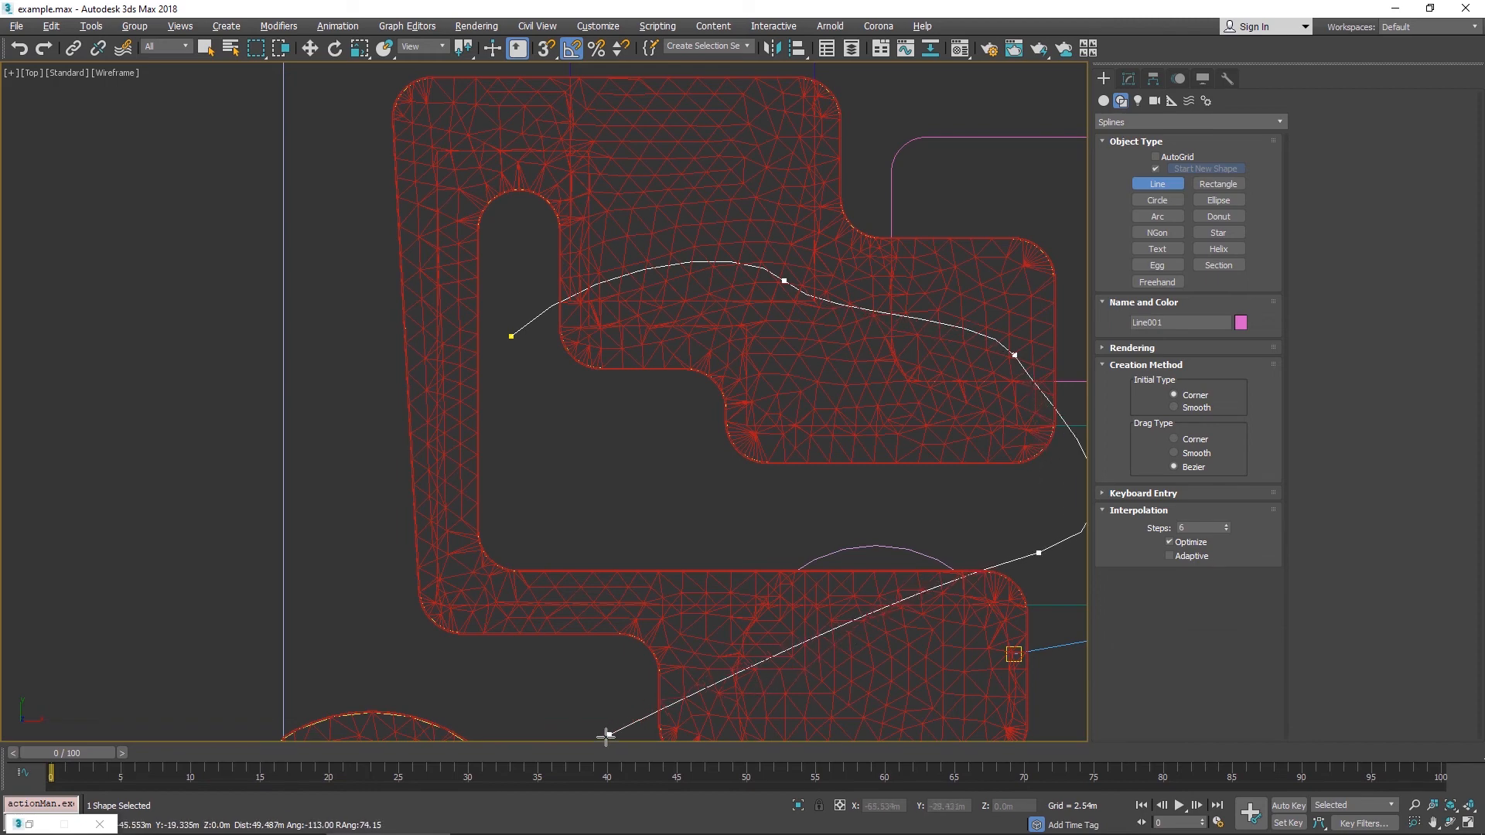
pyautogui.moveTo(460, 688); pyautogui.dragTo(425, 661)
pyautogui.moveTo(344, 619); pyautogui.dragTo(355, 623)
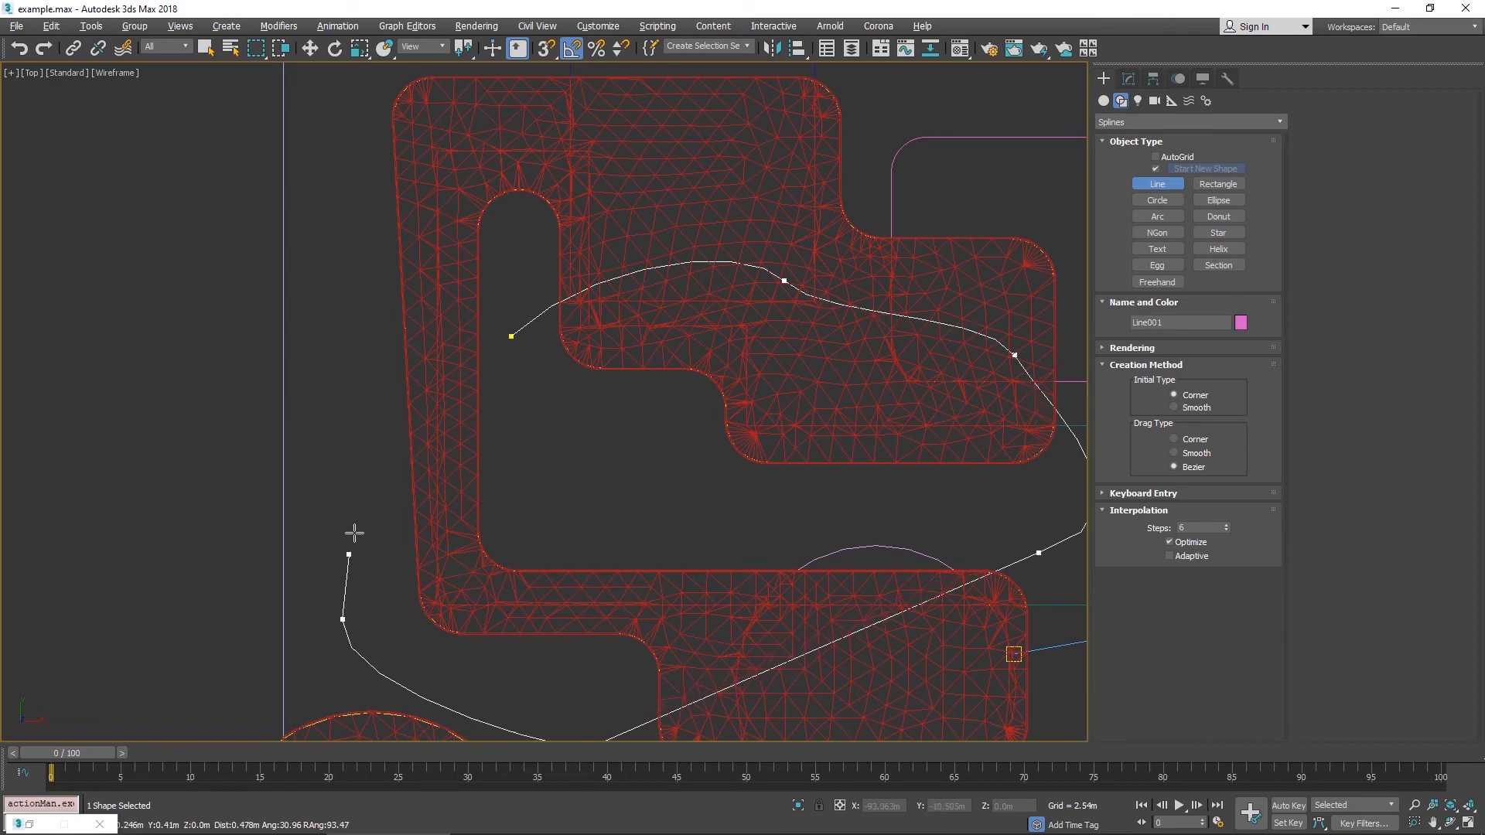
pyautogui.click(509, 335)
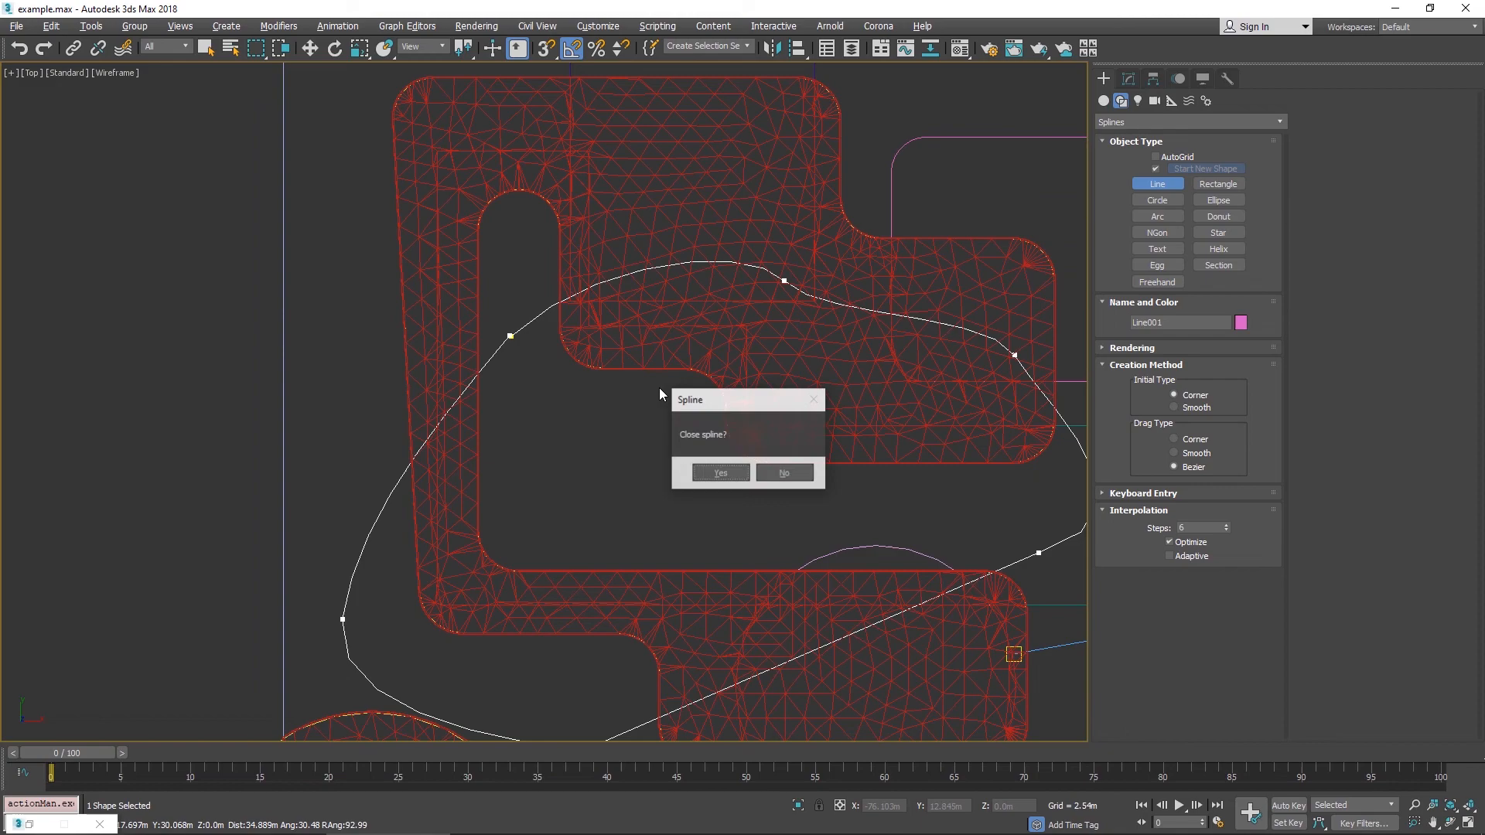
pyautogui.click(716, 475)
# - Select the Cityscape object and add the Lake spline as a Water area under Modify Surface
pyautogui.keyDown('alt'); pyautogui.moveTo(845, 547); pyautogui.dragTo(809, 342, button='middle'); pyautogui.keyUp('alt')
pyautogui.keyDown('alt'); pyautogui.moveTo(808, 342); pyautogui.dragTo(812, 344, button='middle'); pyautogui.keyUp('alt')
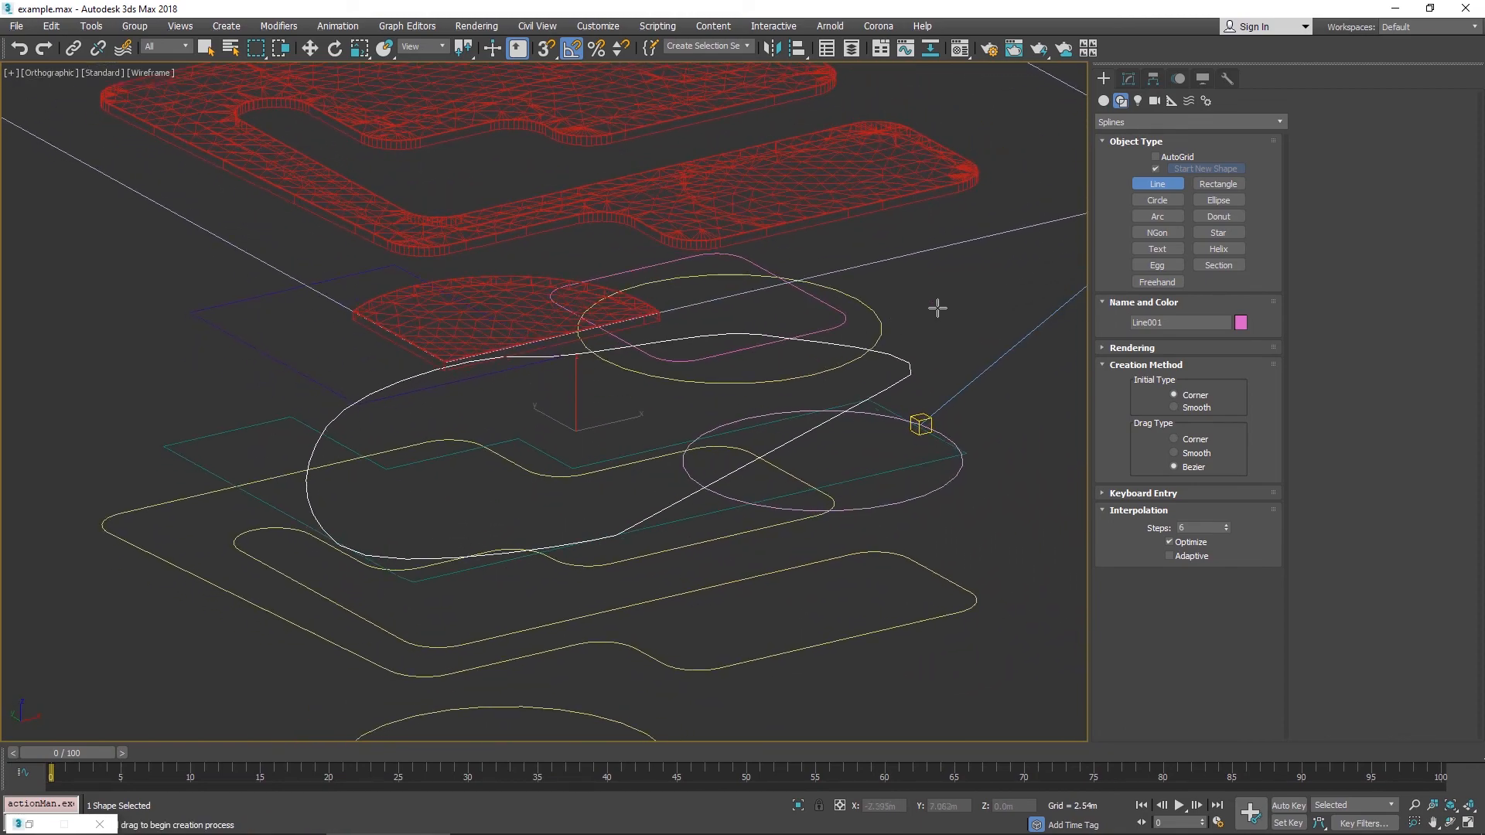
pyautogui.press('w')
pyautogui.click(1130, 78)
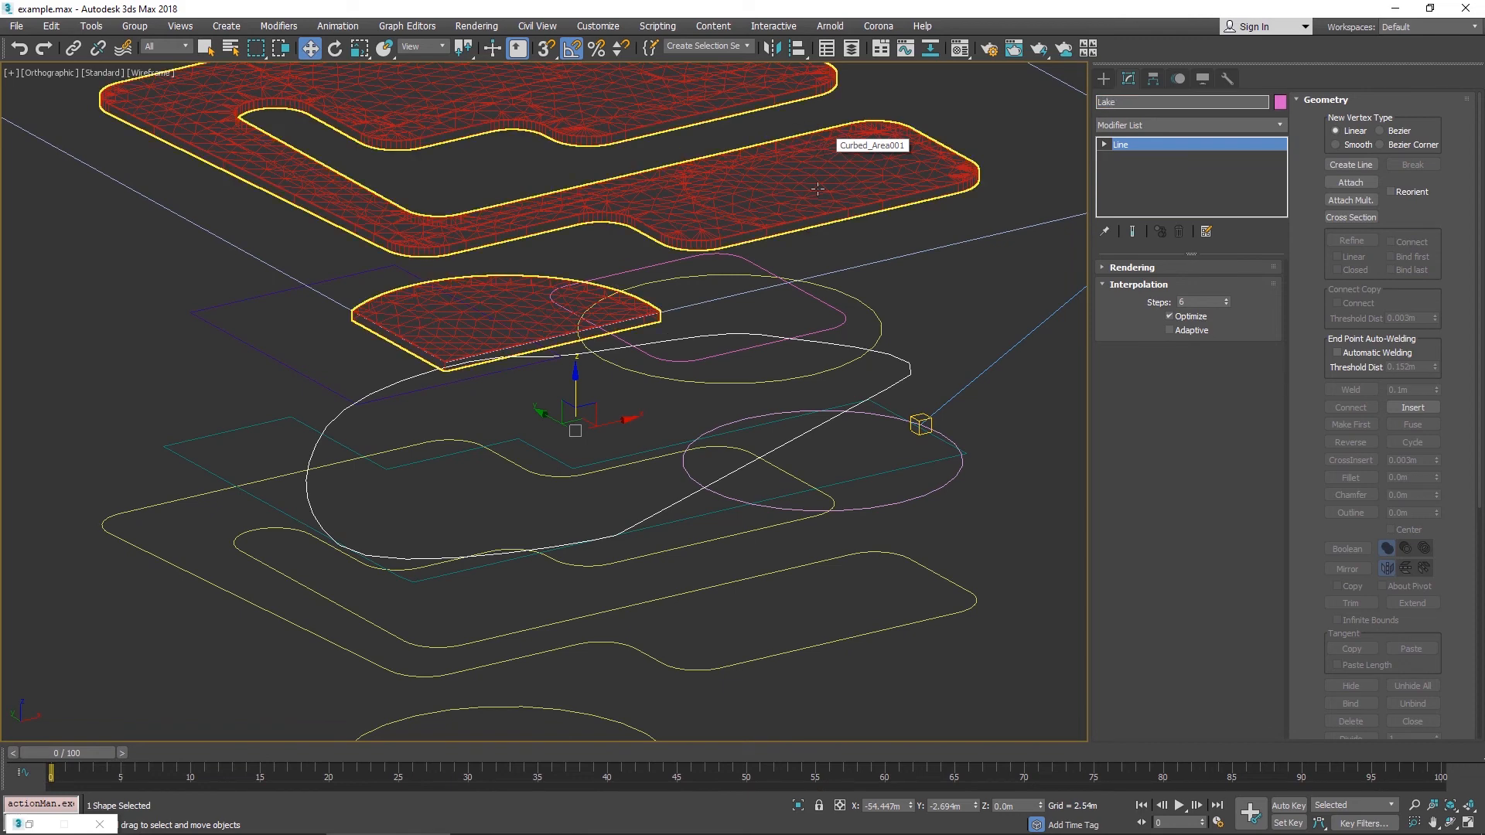
pyautogui.scroll(-10, 699, 397)
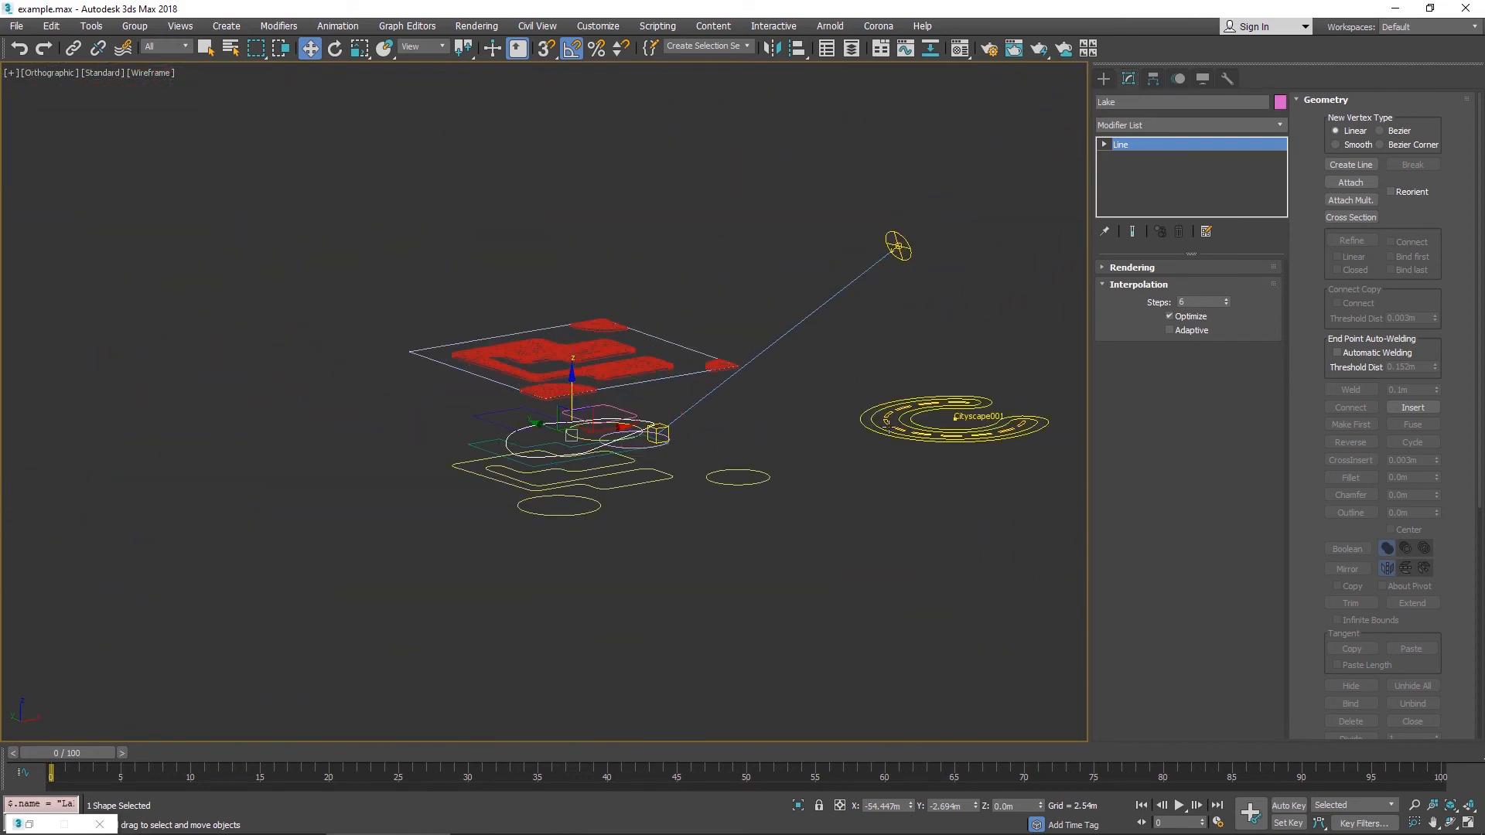
pyautogui.click(887, 422)
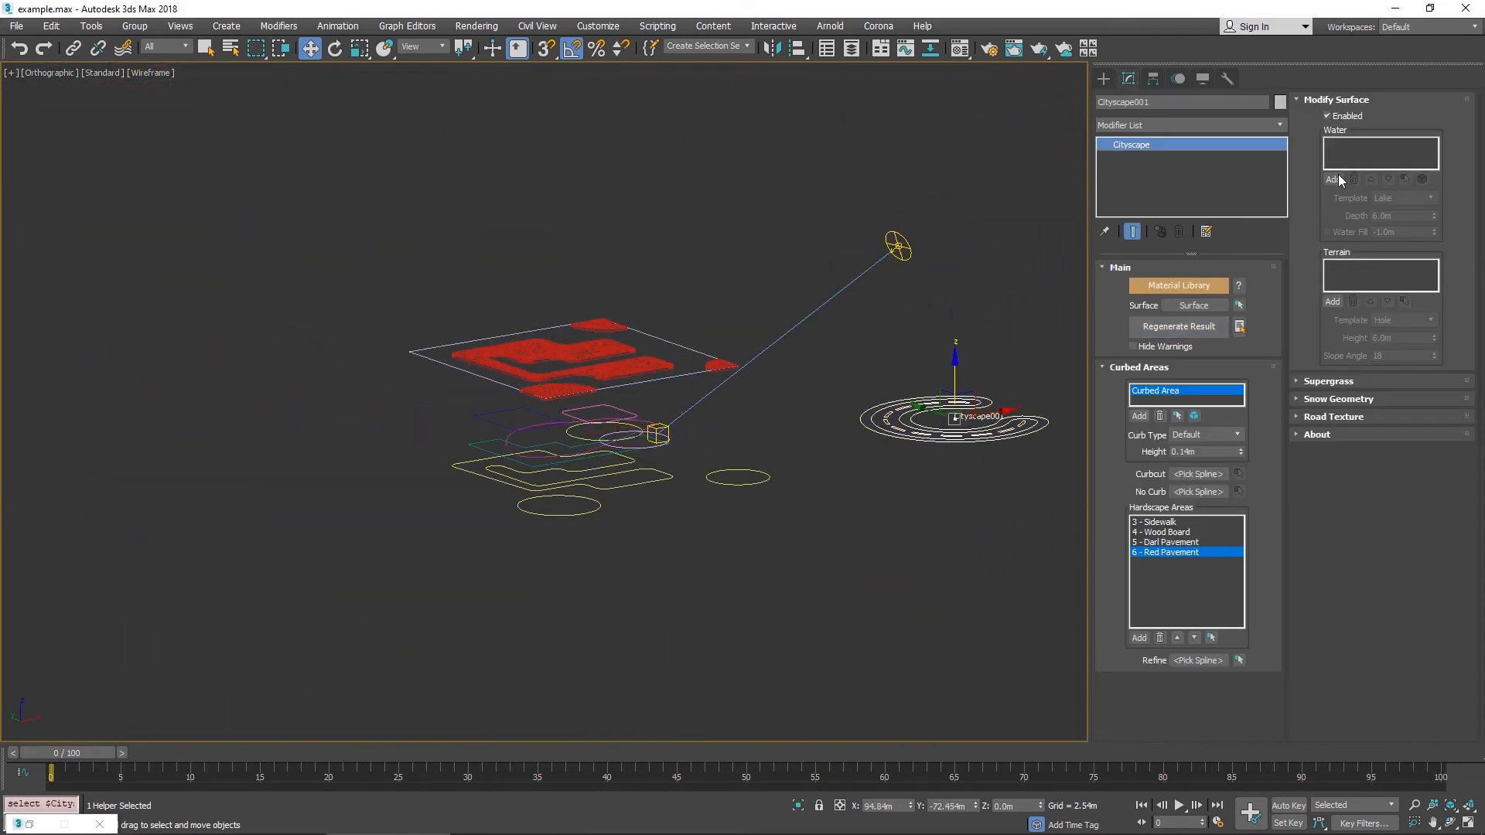
pyautogui.click(1333, 180)
pyautogui.scroll(8, 563, 317)
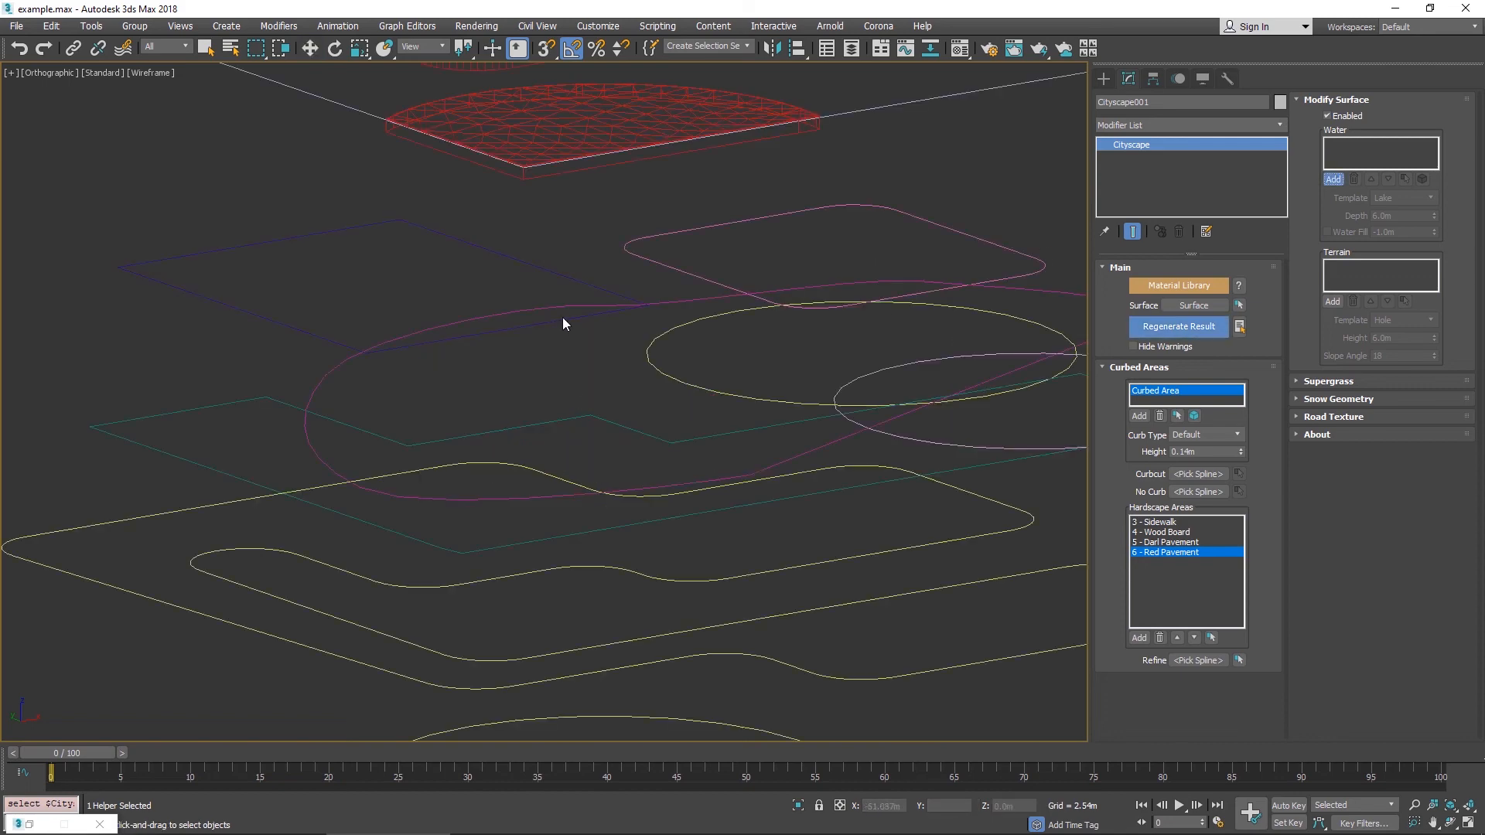
pyautogui.click(652, 304)
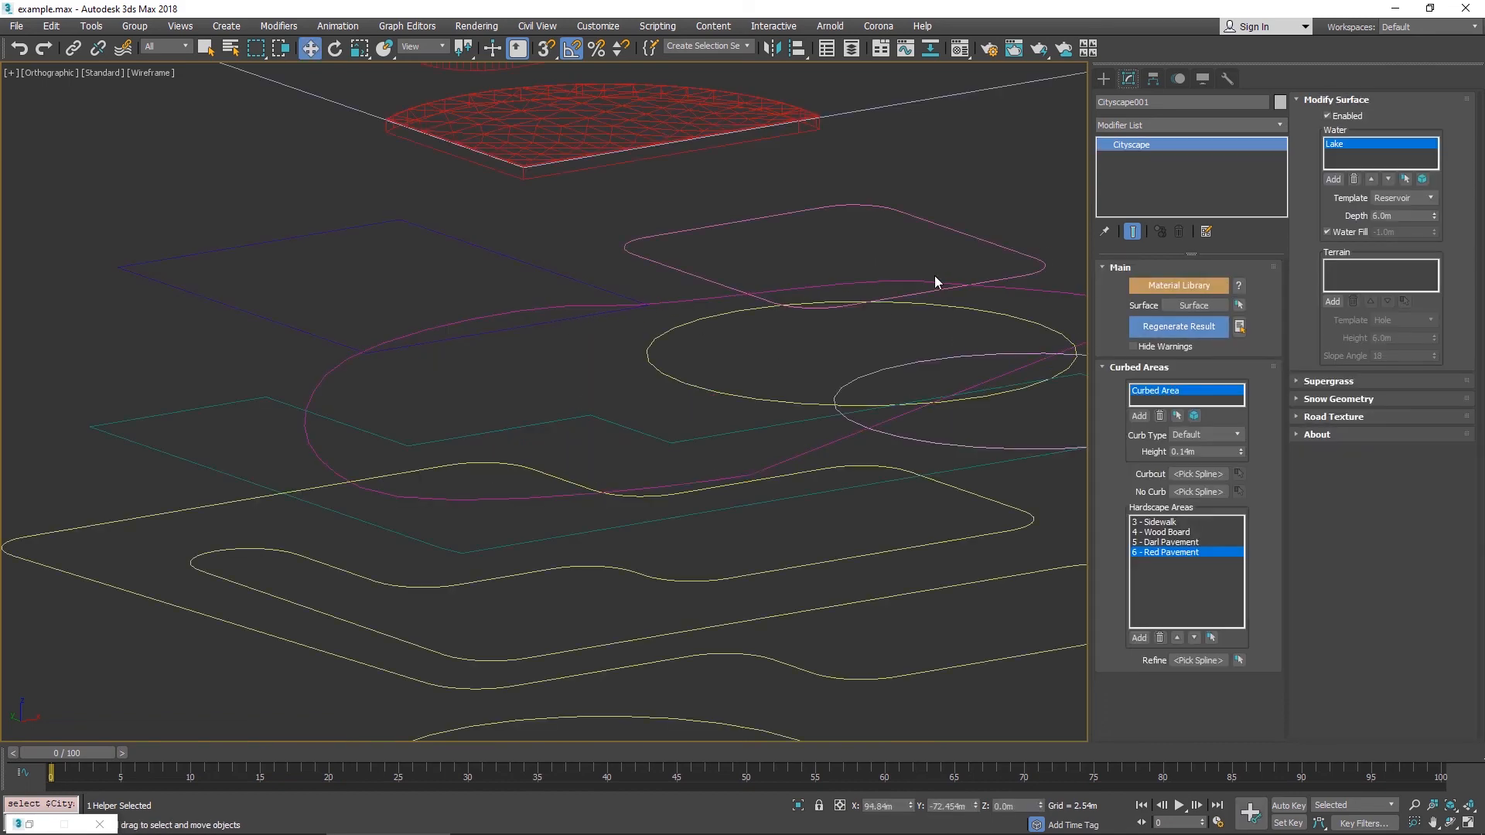
# - Regenerate the Cityscape result so the Lake water area is carved into the surface
pyautogui.moveTo(934, 275); pyautogui.dragTo(600, 355, button='middle')
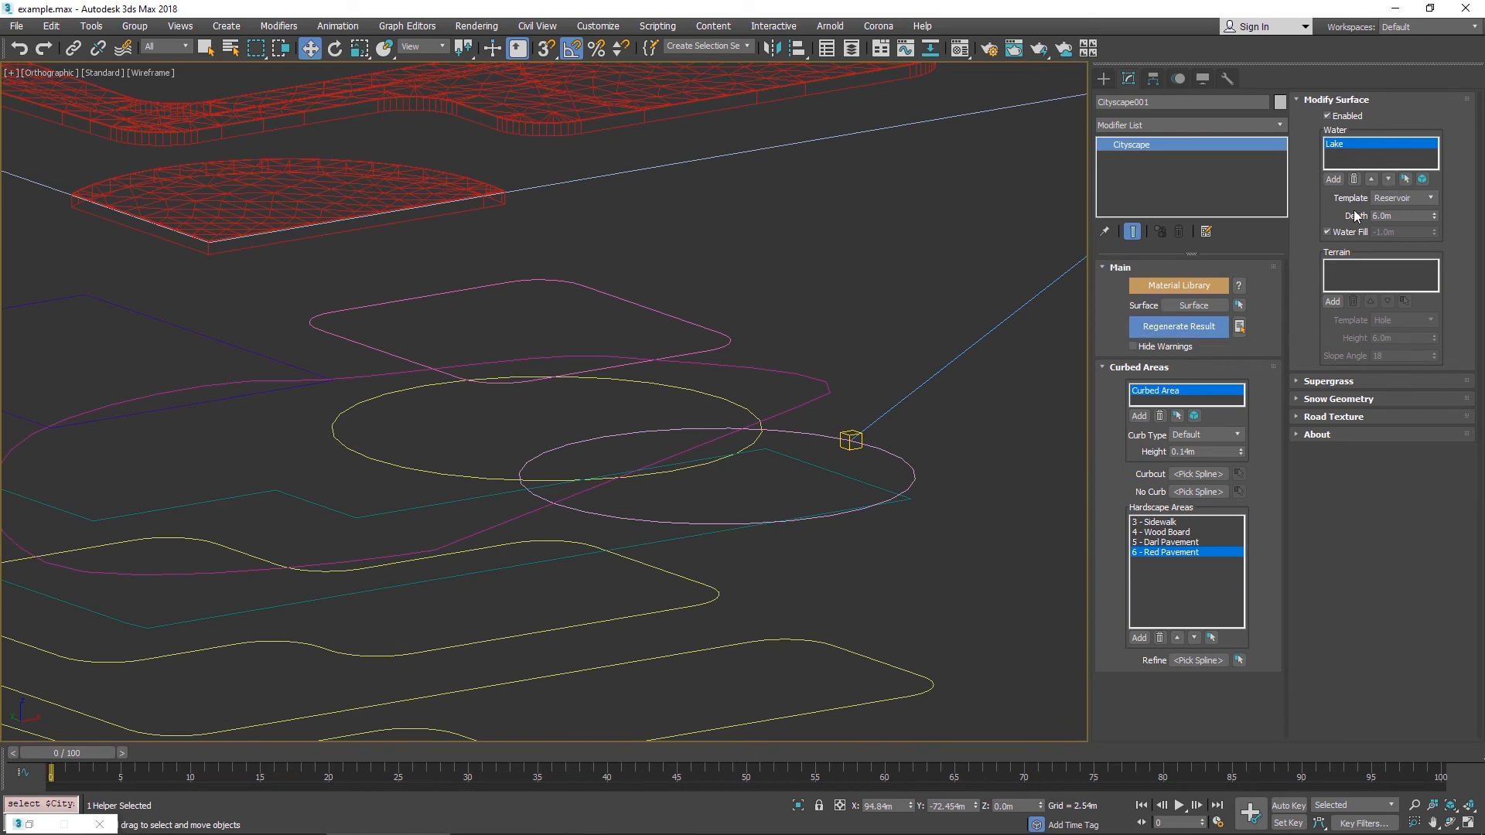
pyautogui.click(1430, 197)
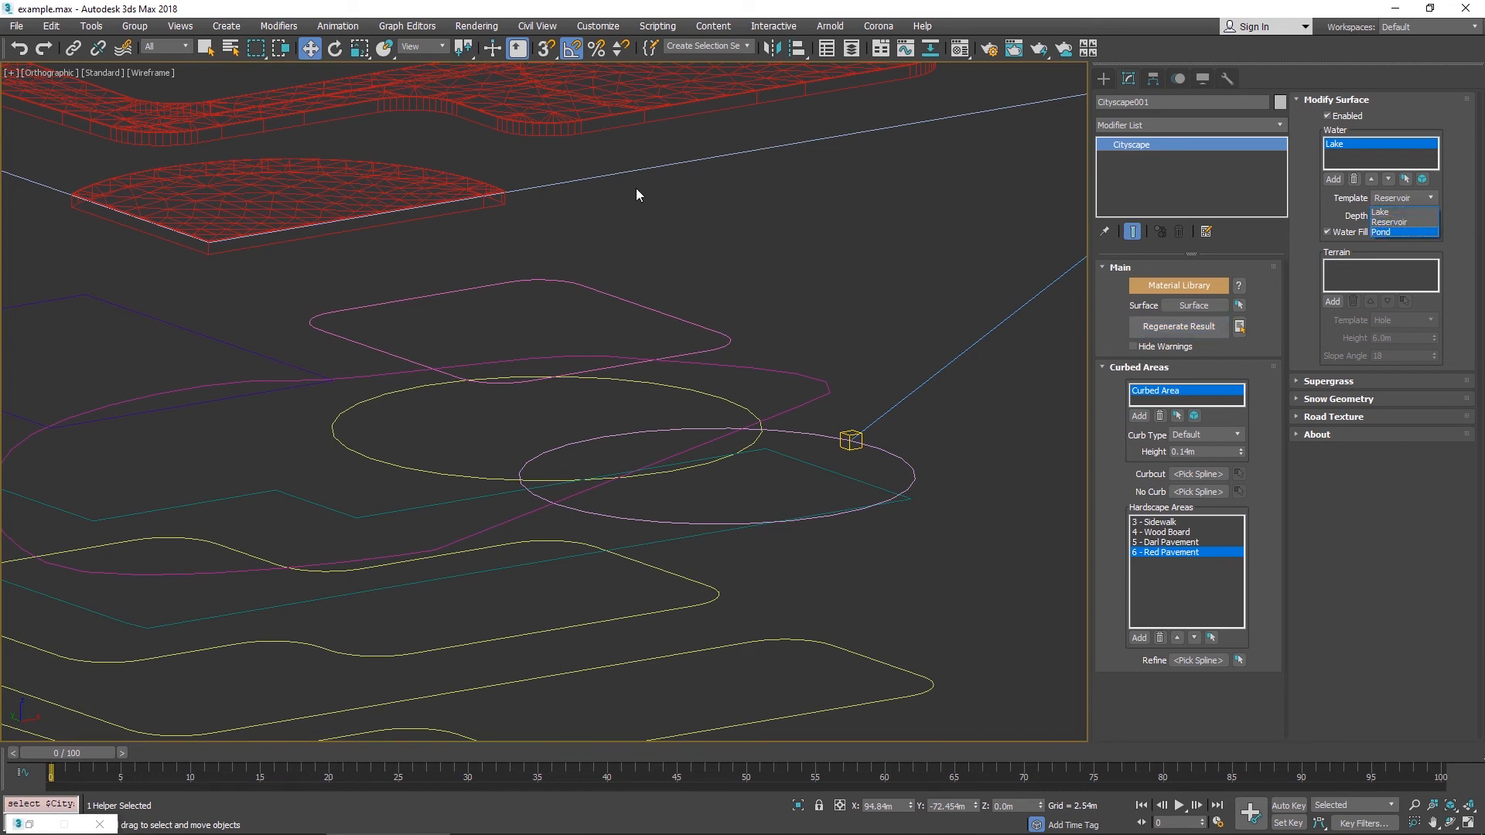
pyautogui.scroll(-4, 655, 374)
pyautogui.scroll(2, 634, 169)
pyautogui.press('F3')
pyautogui.moveTo(676, 156); pyautogui.dragTo(949, 285, button='middle')
pyautogui.scroll(2, 734, 329)
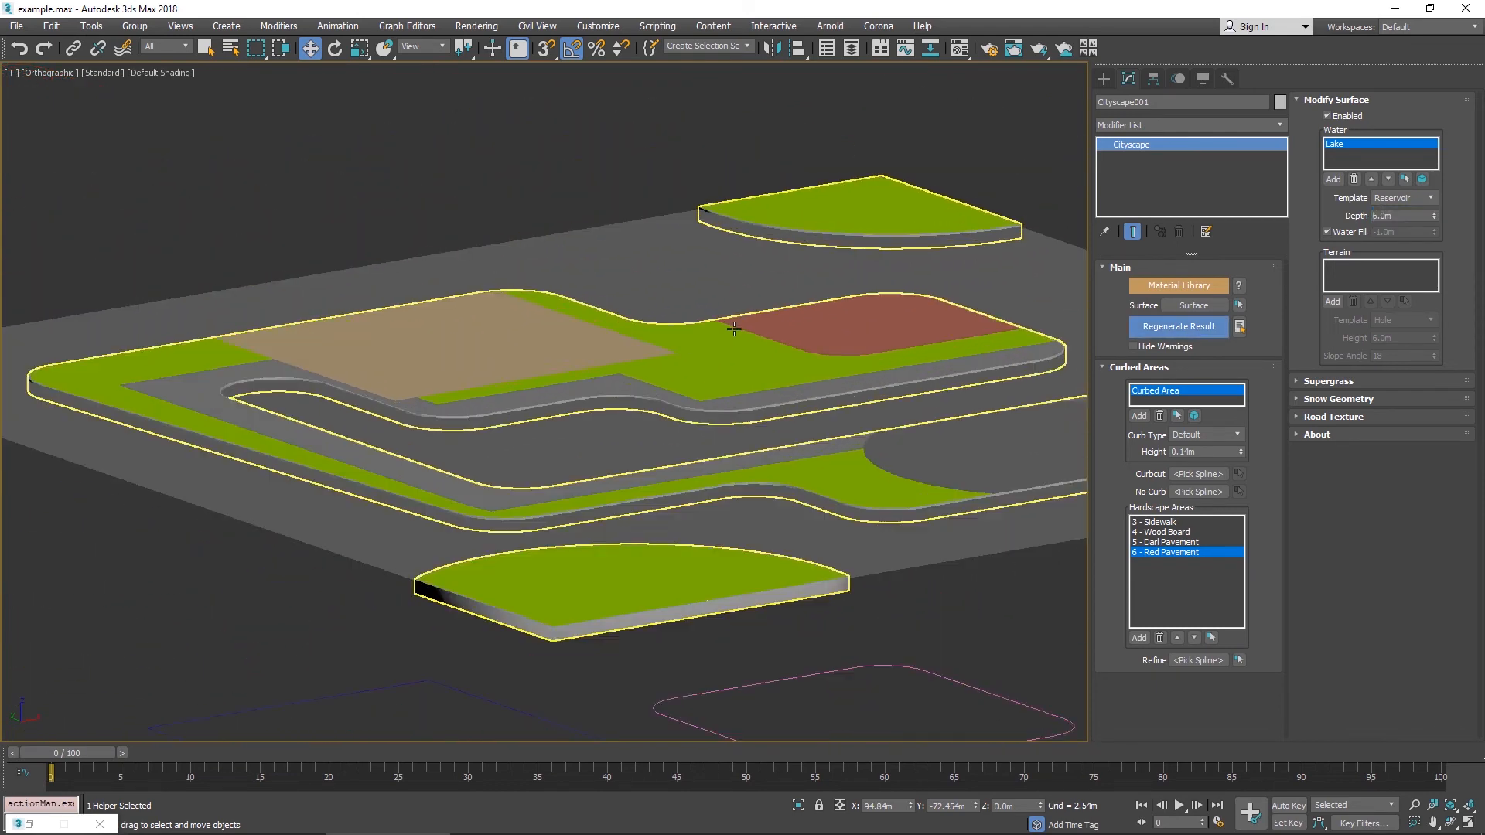
pyautogui.scroll(2, 734, 328)
pyautogui.click(1179, 326)
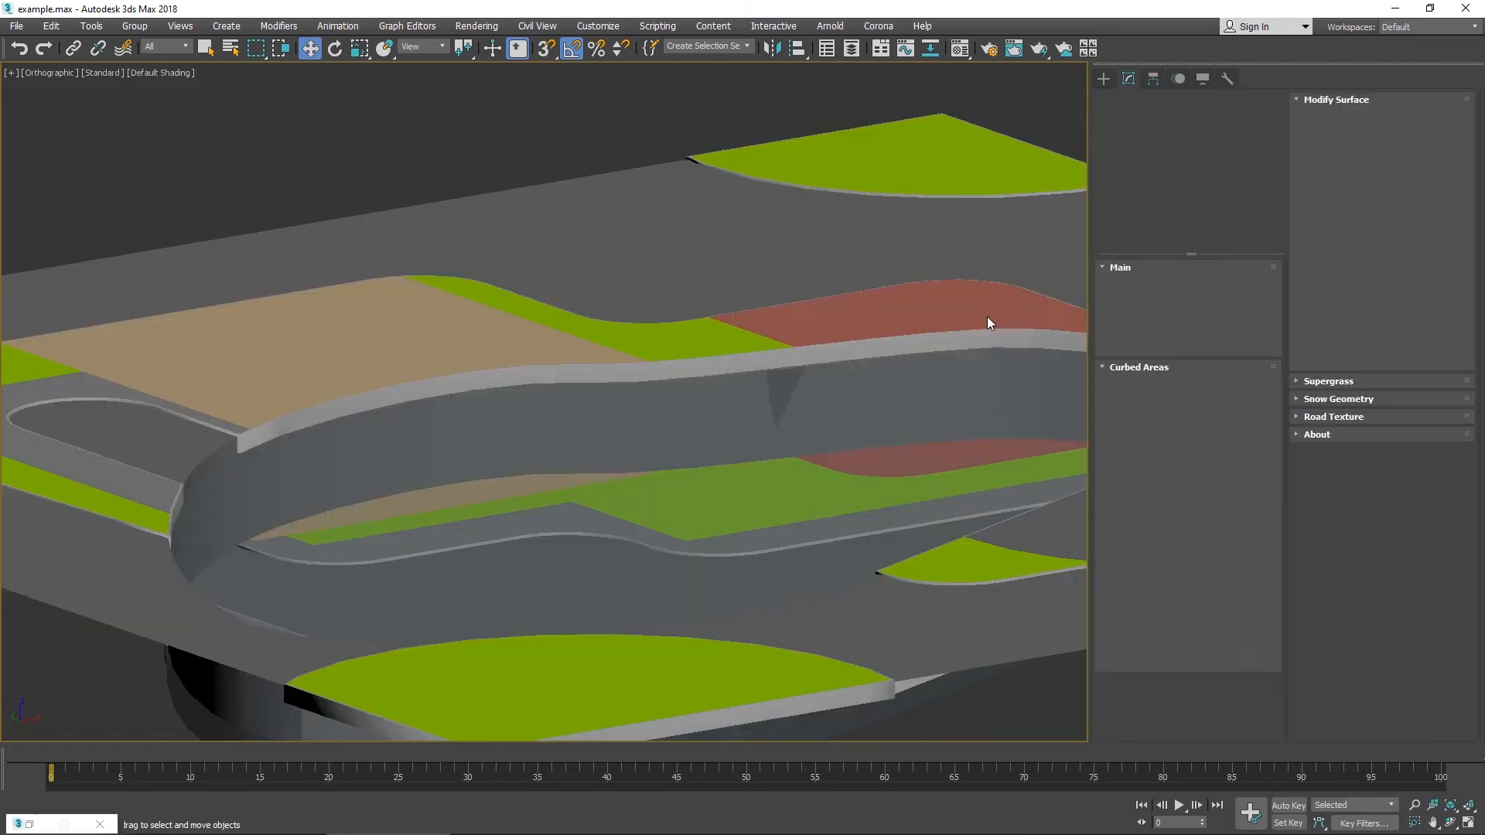
# - Orbit and zoom around the regenerated surface to examine the carved lake area
pyautogui.moveTo(998, 280); pyautogui.dragTo(866, 255, button='middle')
pyautogui.scroll(-5, 804, 186)
pyautogui.moveTo(866, 256); pyautogui.dragTo(875, 51, button='middle')
pyautogui.scroll(-3, 843, 186)
pyautogui.keyDown('alt'); pyautogui.moveTo(838, 202); pyautogui.dragTo(804, 309, button='middle'); pyautogui.keyUp('alt')
pyautogui.moveTo(804, 309); pyautogui.dragTo(728, 601, button='middle')
pyautogui.keyDown('alt'); pyautogui.moveTo(877, 205); pyautogui.dragTo(591, 522, button='middle'); pyautogui.keyUp('alt')
pyautogui.keyDown('alt'); pyautogui.moveTo(719, 371); pyautogui.dragTo(734, 438, button='middle'); pyautogui.keyUp('alt')
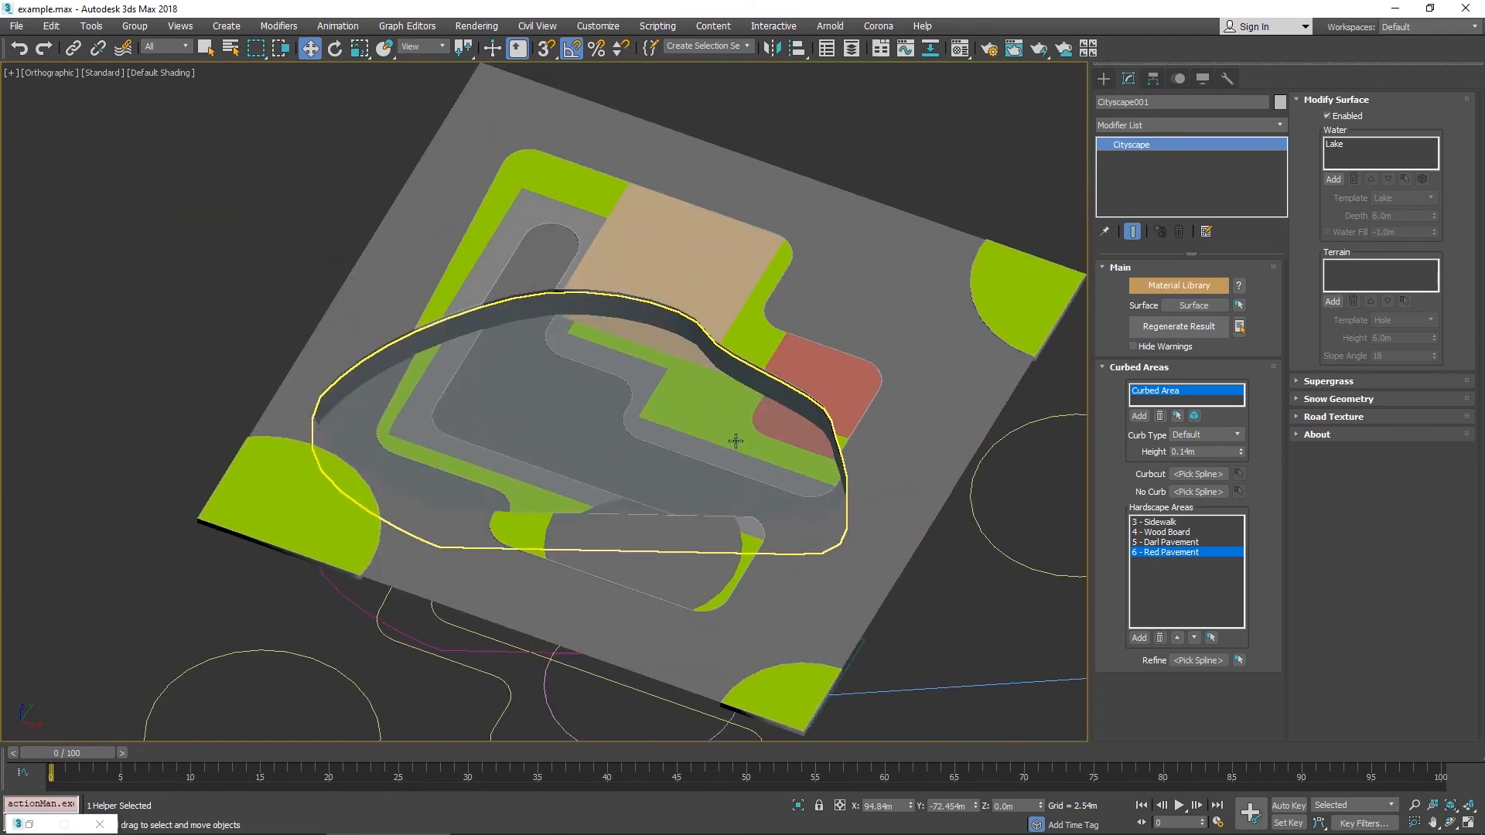
# - Switch on edged faces and examine the lake walls and surrounding curbed areas up close
pyautogui.scroll(4, 733, 437)
pyautogui.press('F4')
pyautogui.moveTo(517, 360); pyautogui.dragTo(650, 354, button='middle')
pyautogui.scroll(-3, 649, 354)
pyautogui.keyDown('alt'); pyautogui.moveTo(832, 413); pyautogui.dragTo(233, 220, button='middle'); pyautogui.keyUp('alt')
pyautogui.scroll(2, 849, 233)
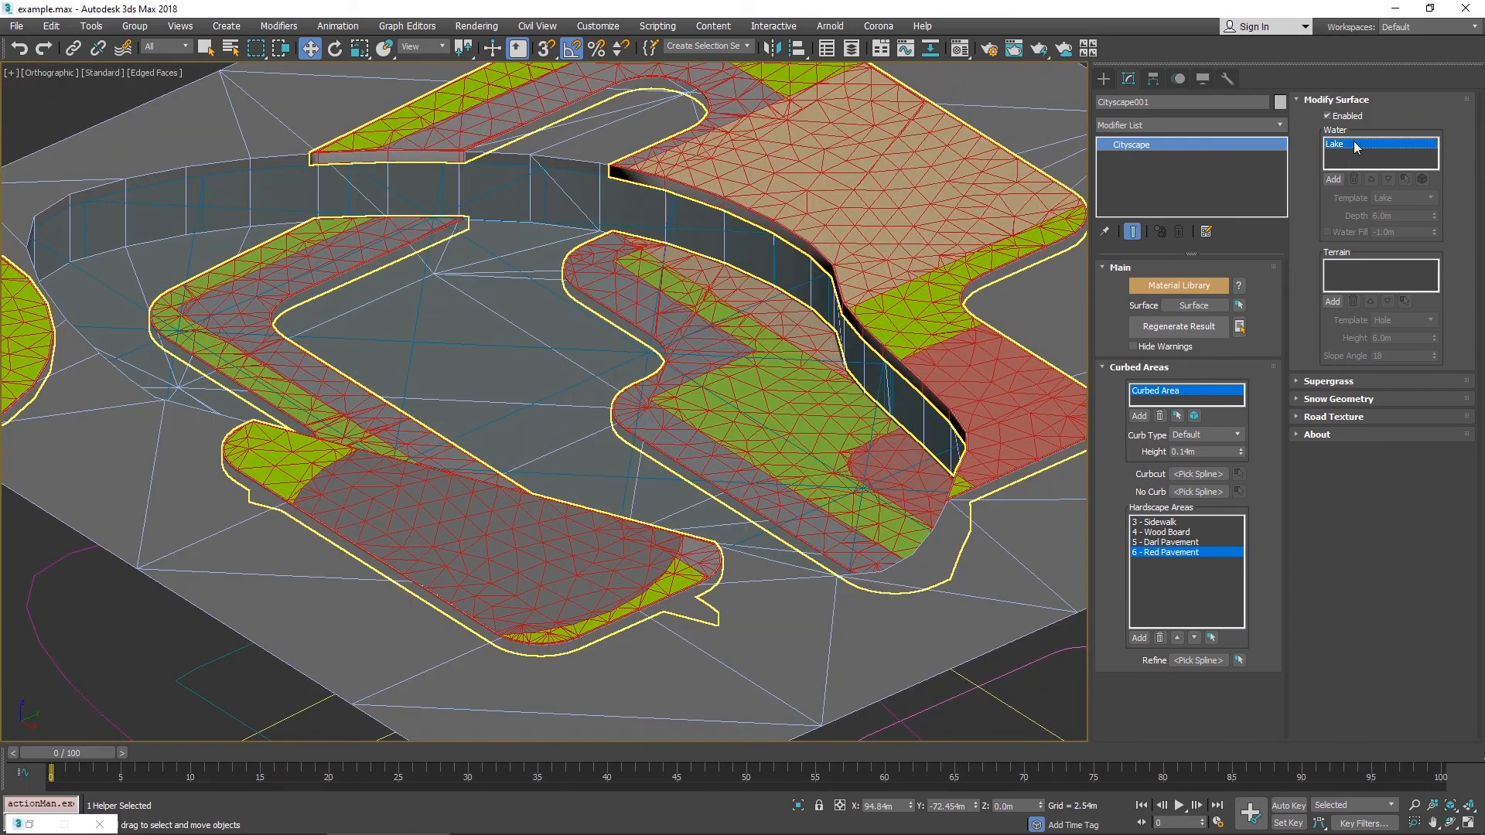
# - Select the generated water geometry of the lake and view it in isolation
pyautogui.click(1355, 147)
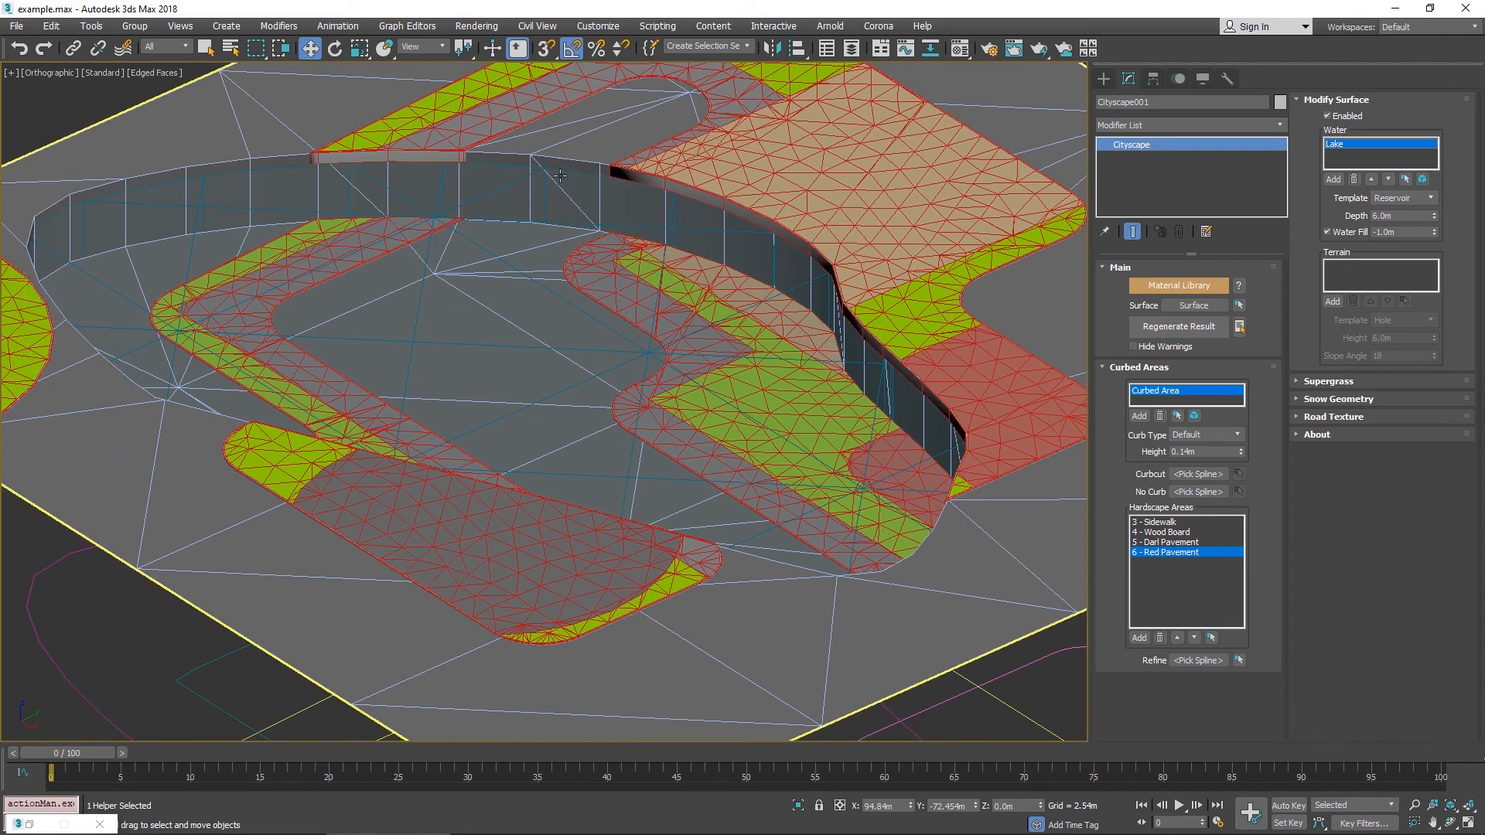
pyautogui.scroll(6, 561, 259)
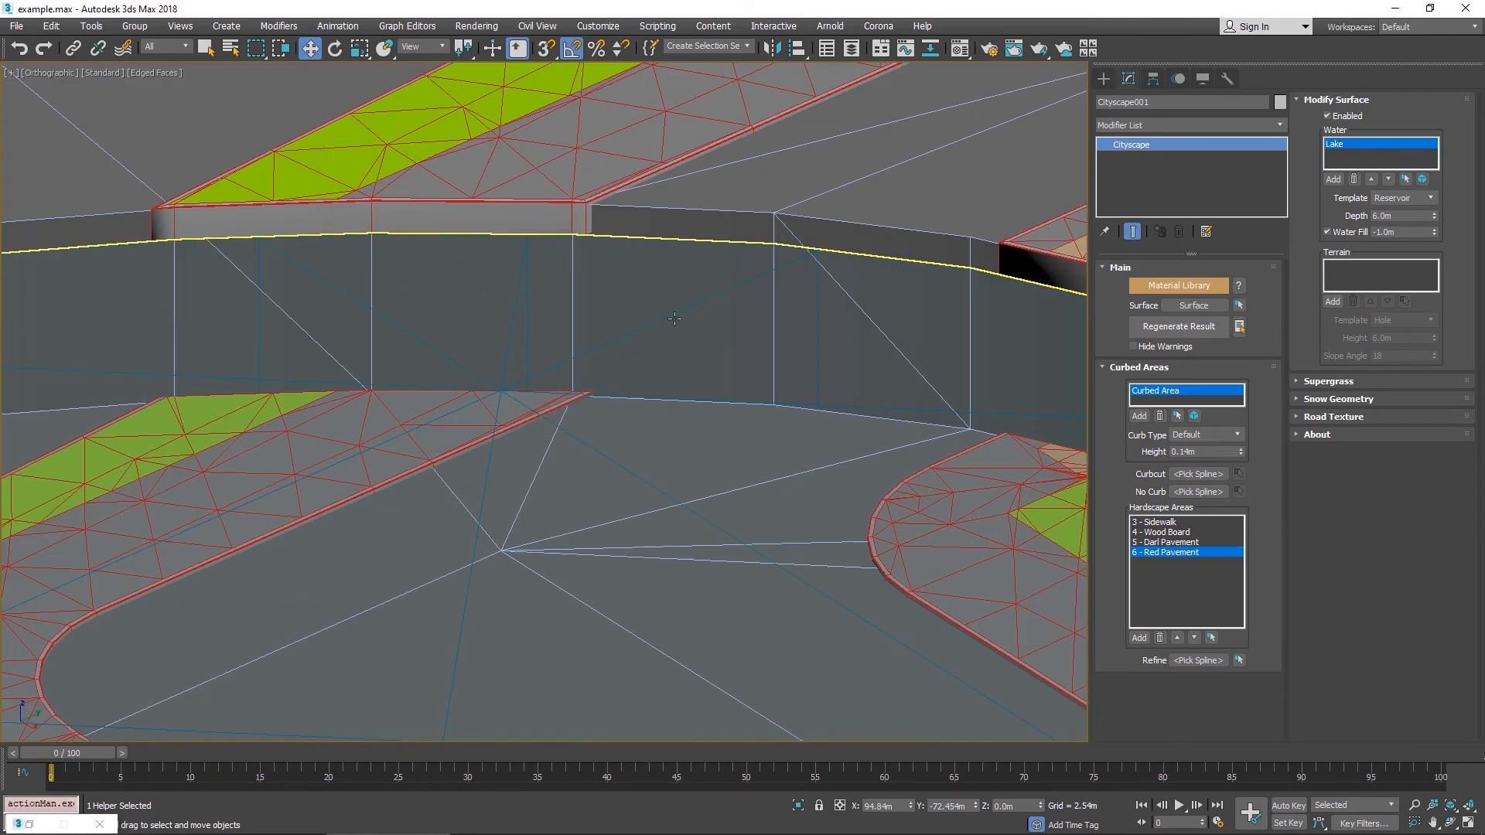
pyautogui.click(674, 319)
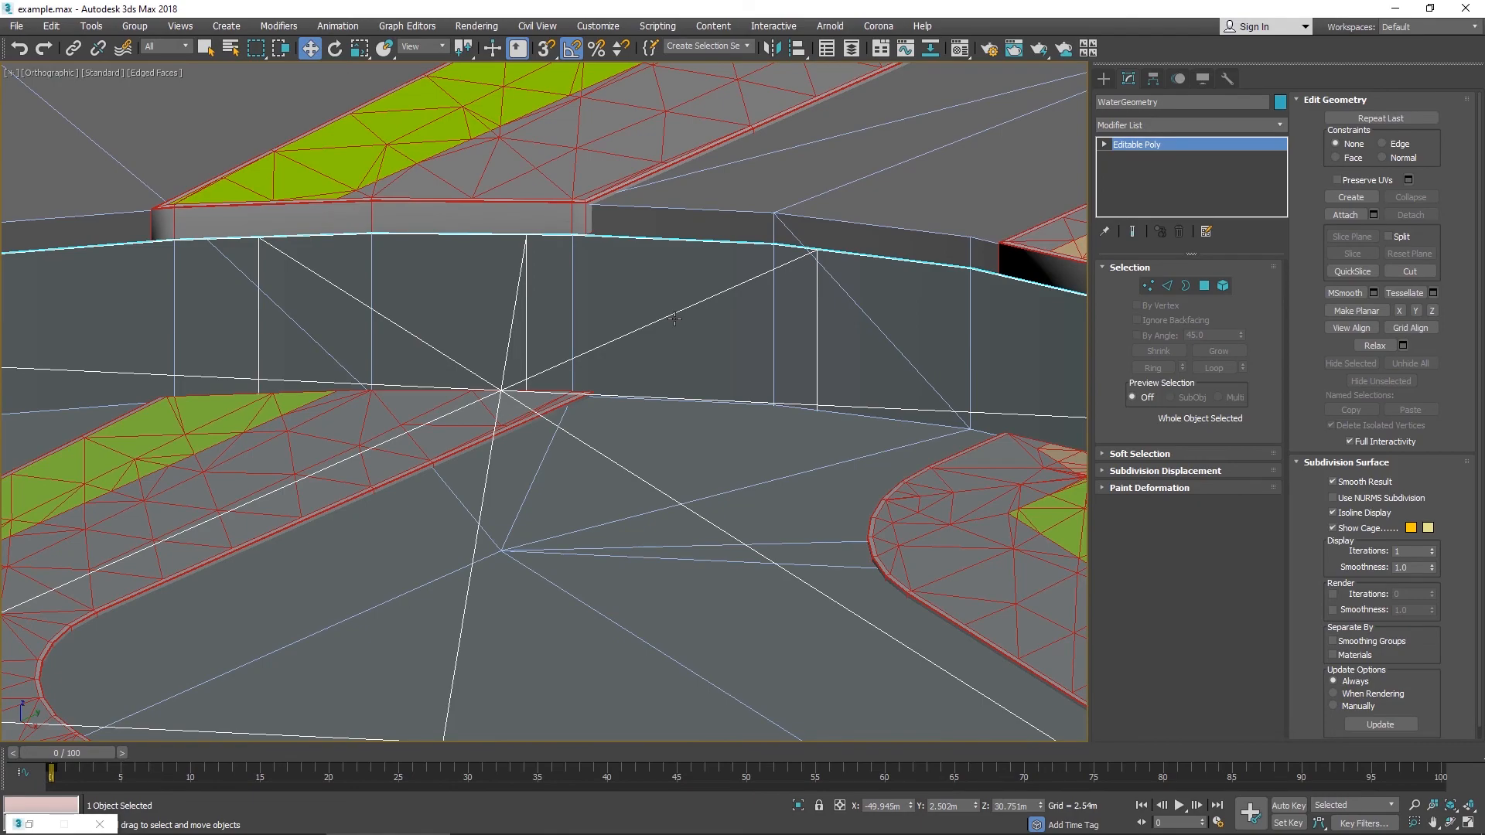
pyautogui.hotkey('alt', 'q')
pyautogui.keyDown('alt'); pyautogui.moveTo(692, 318); pyautogui.dragTo(920, 290, button='middle'); pyautogui.keyUp('alt')
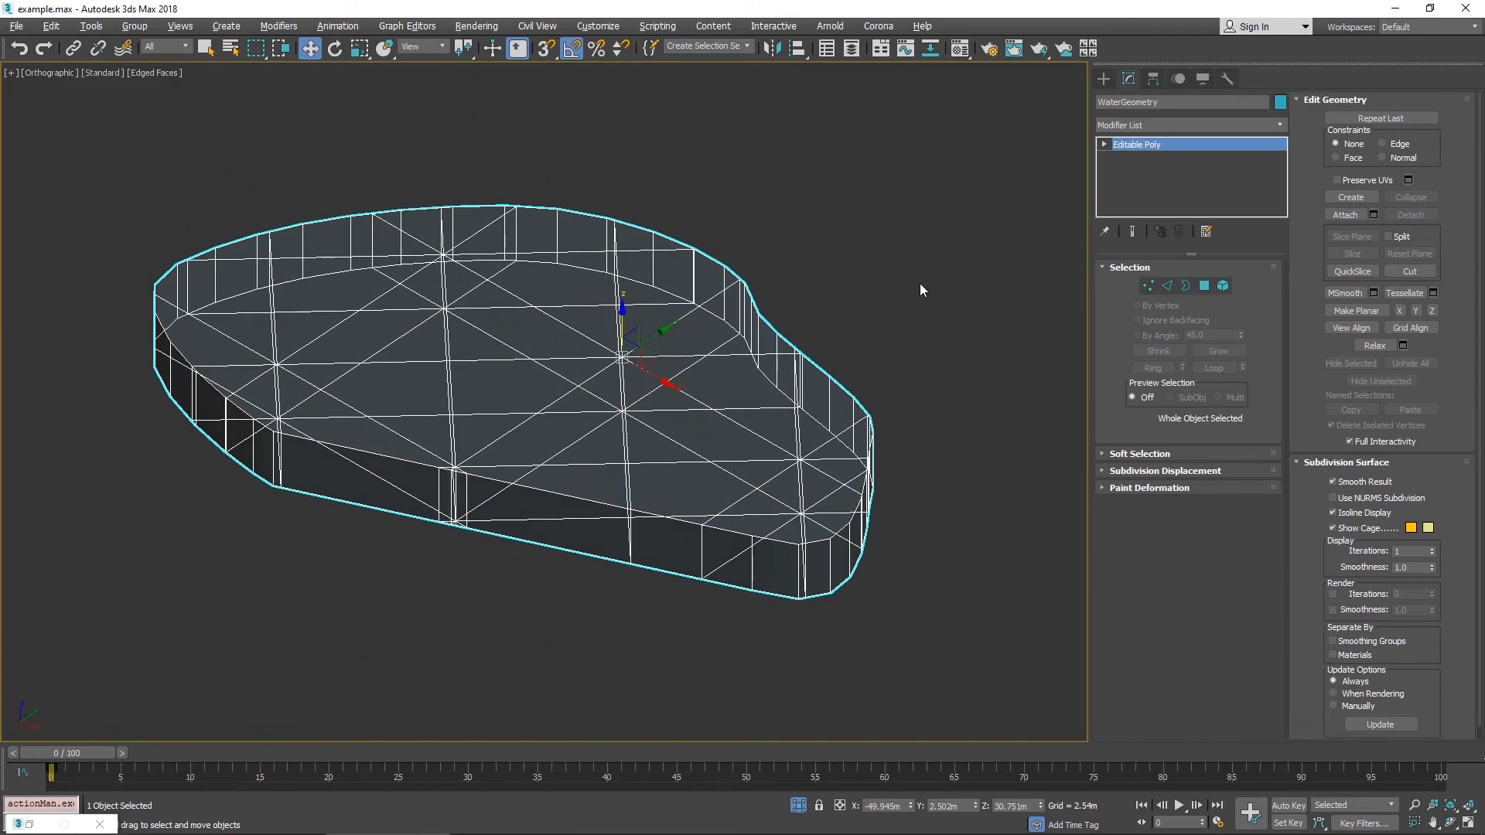
pyautogui.click(799, 805)
# - Reselect the Cityscape object, disable Water Fill for the Lake water area, and regenerate the result
pyautogui.scroll(-8, 805, 407)
pyautogui.scroll(5, 897, 526)
pyautogui.moveTo(928, 510); pyautogui.dragTo(446, 407, button='middle')
pyautogui.scroll(-5, 446, 407)
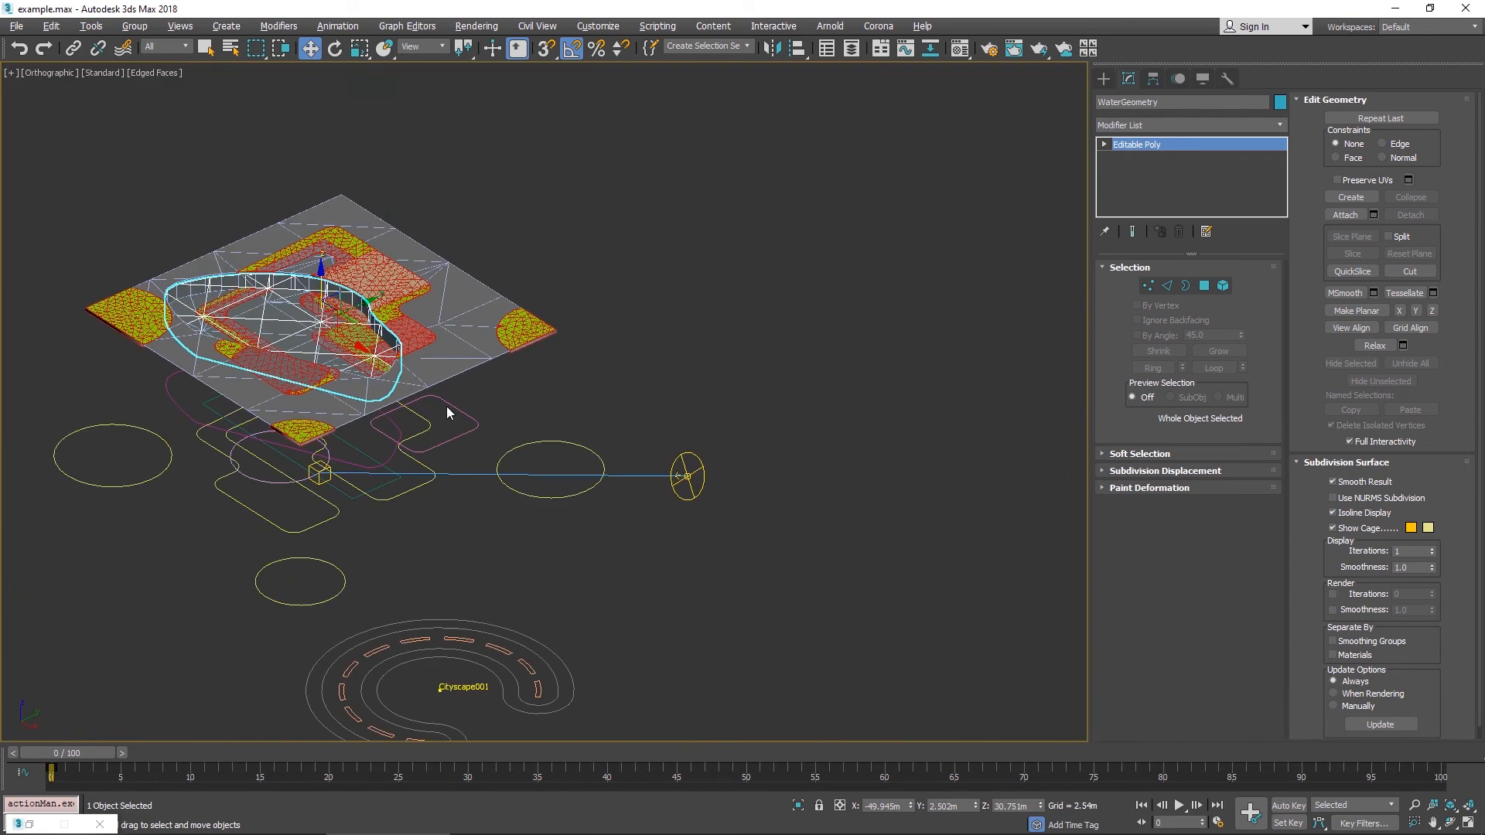
pyautogui.click(498, 654)
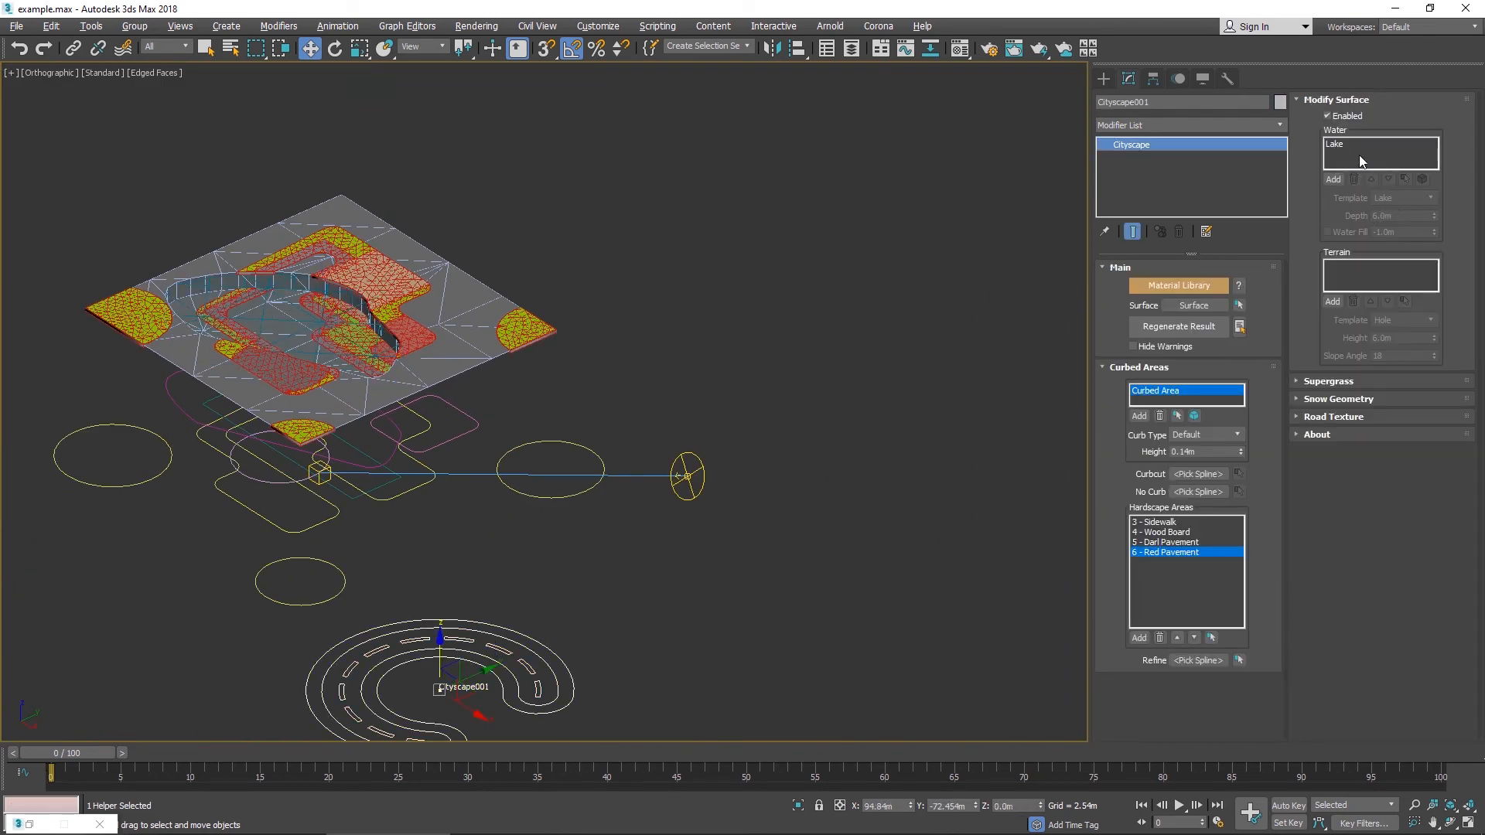
pyautogui.click(1361, 147)
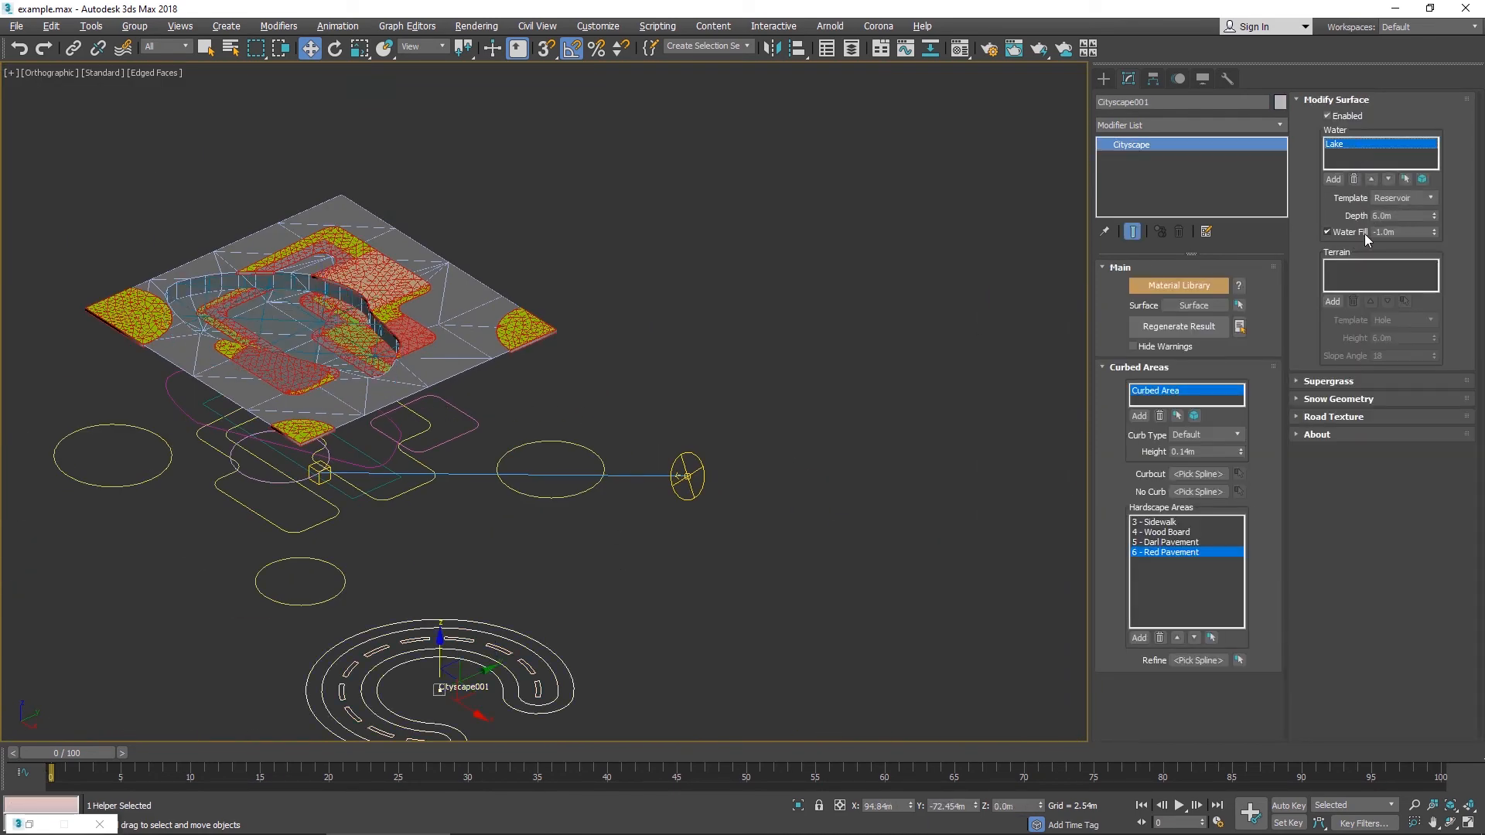
pyautogui.moveTo(242, 246); pyautogui.dragTo(593, 292, button='middle')
pyautogui.scroll(6, 592, 294)
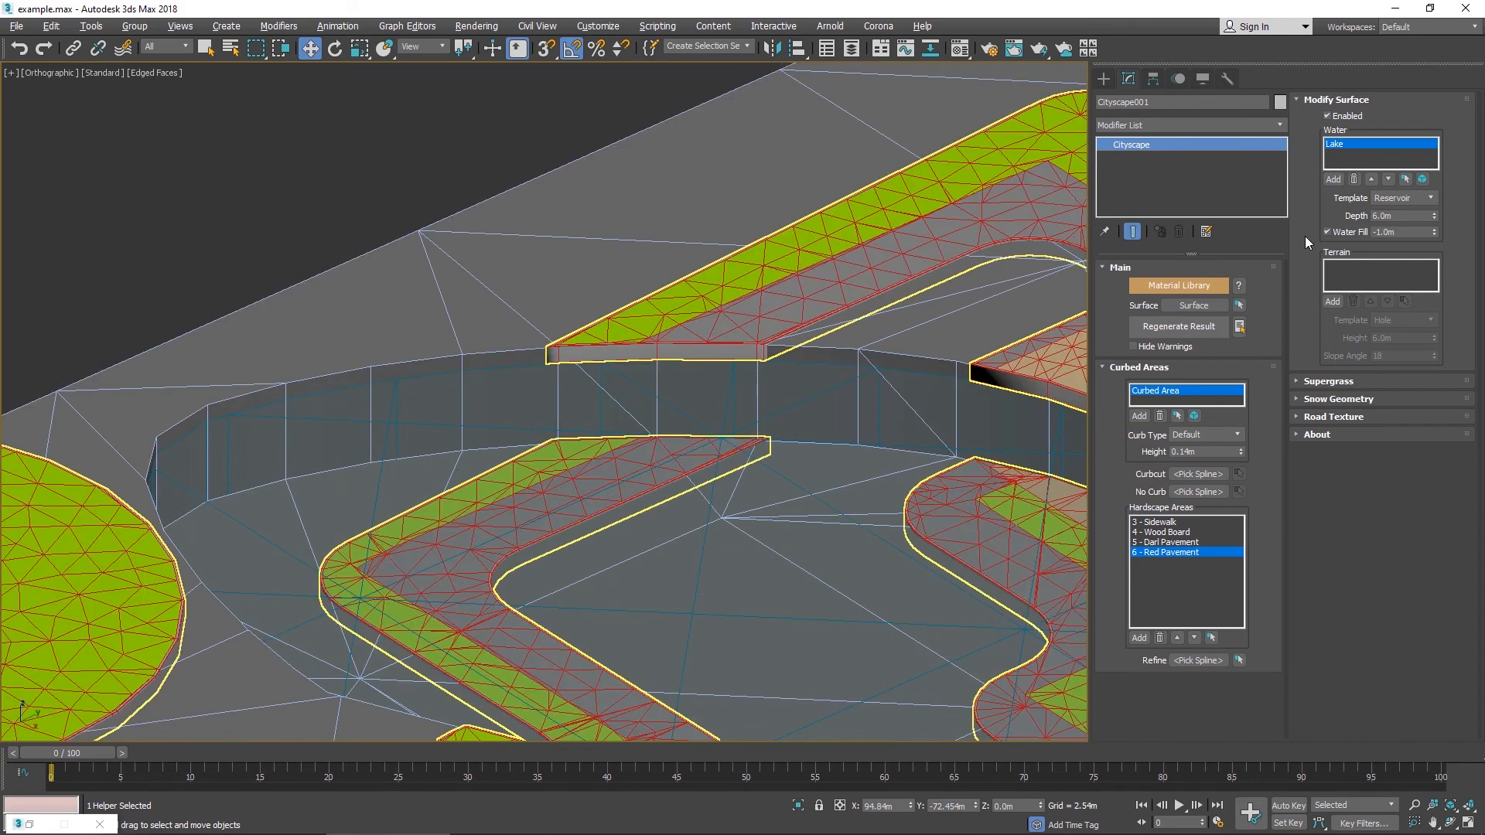
pyautogui.click(1347, 232)
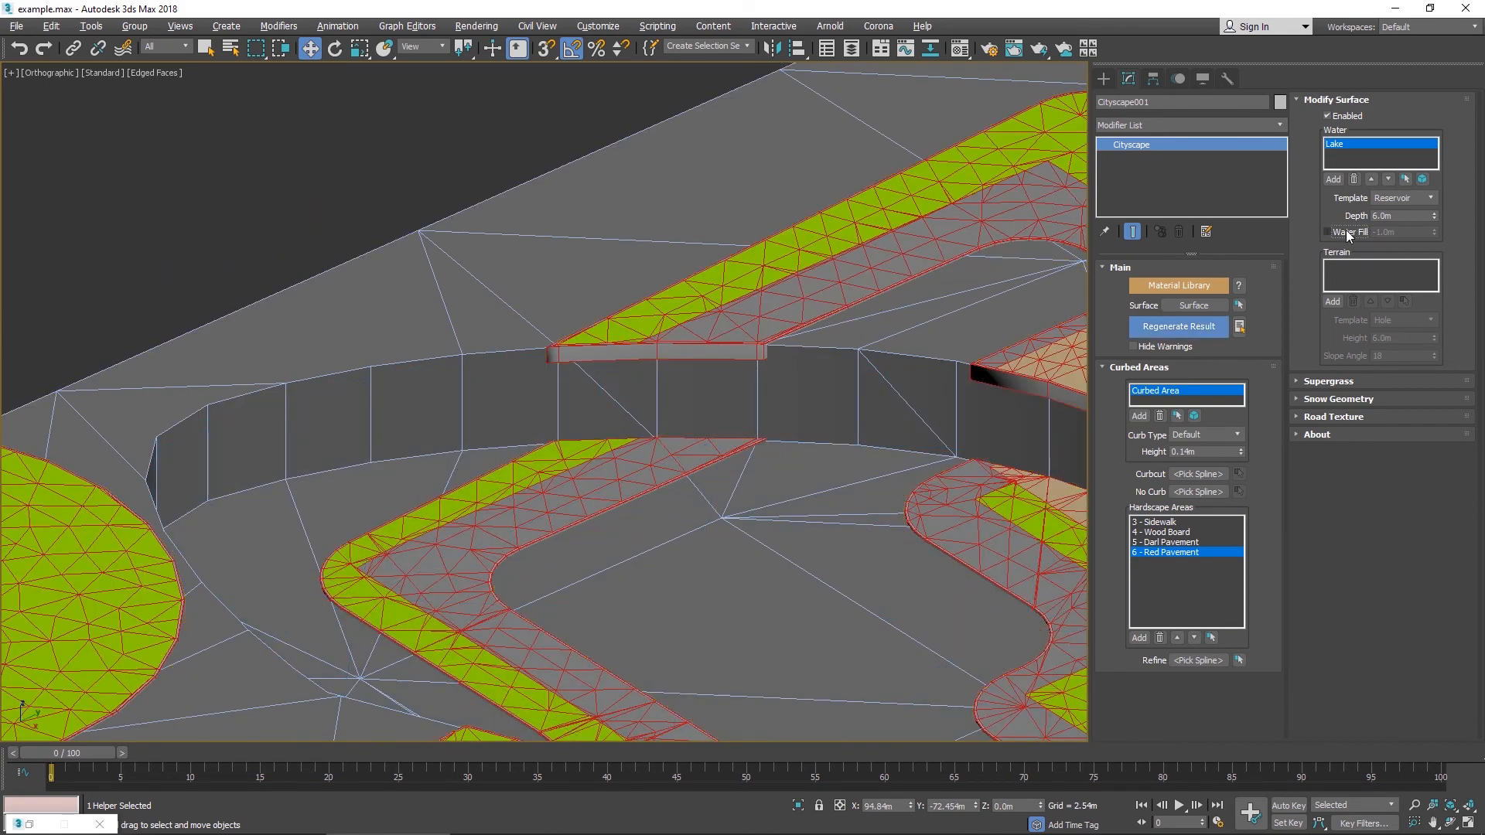
pyautogui.click(1209, 330)
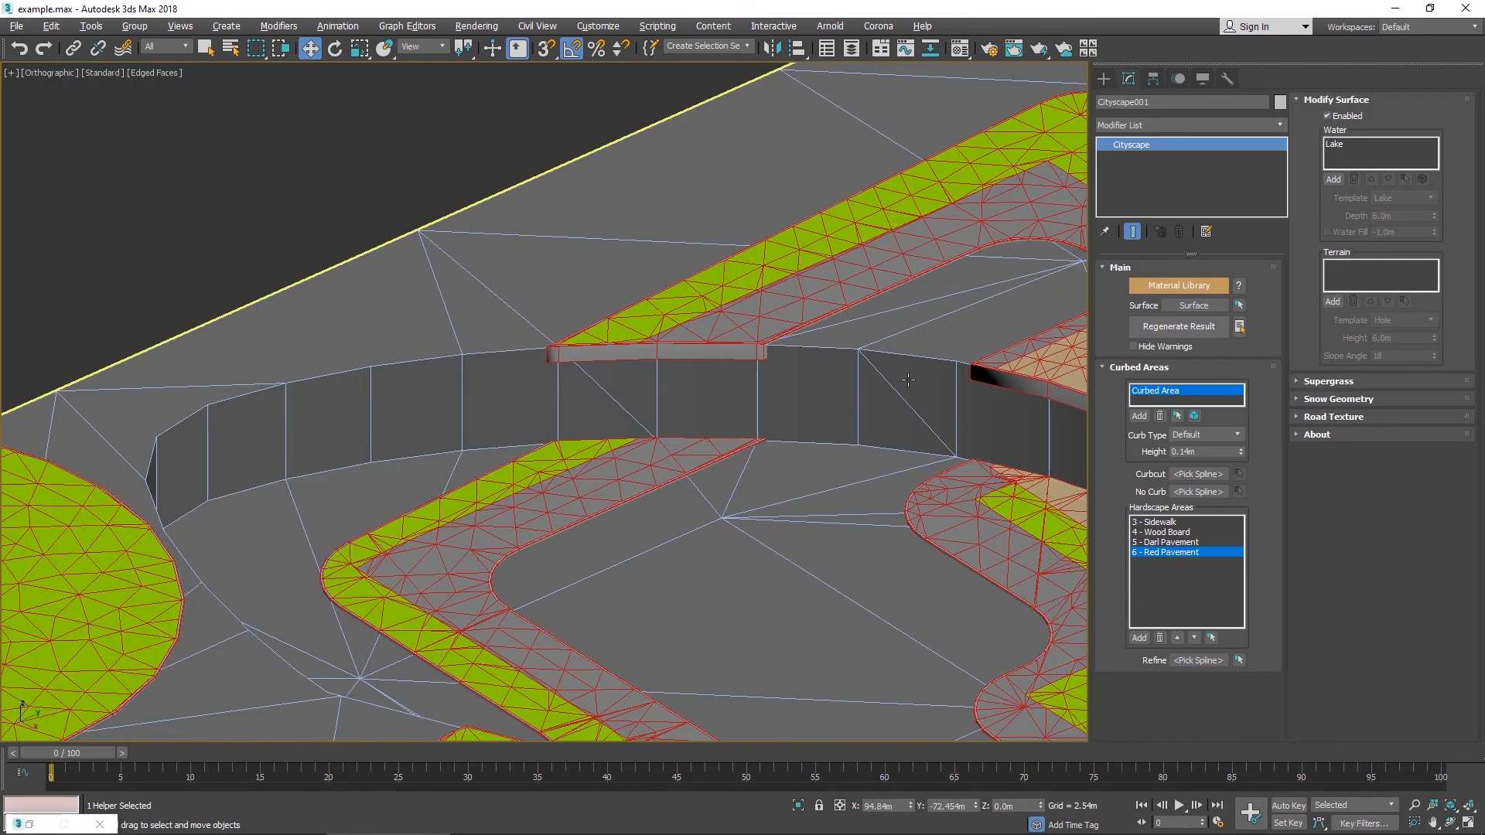
# - Orbit around the lake walls to examine the surface without water fill
pyautogui.moveTo(908, 380); pyautogui.dragTo(744, 345, button='middle')
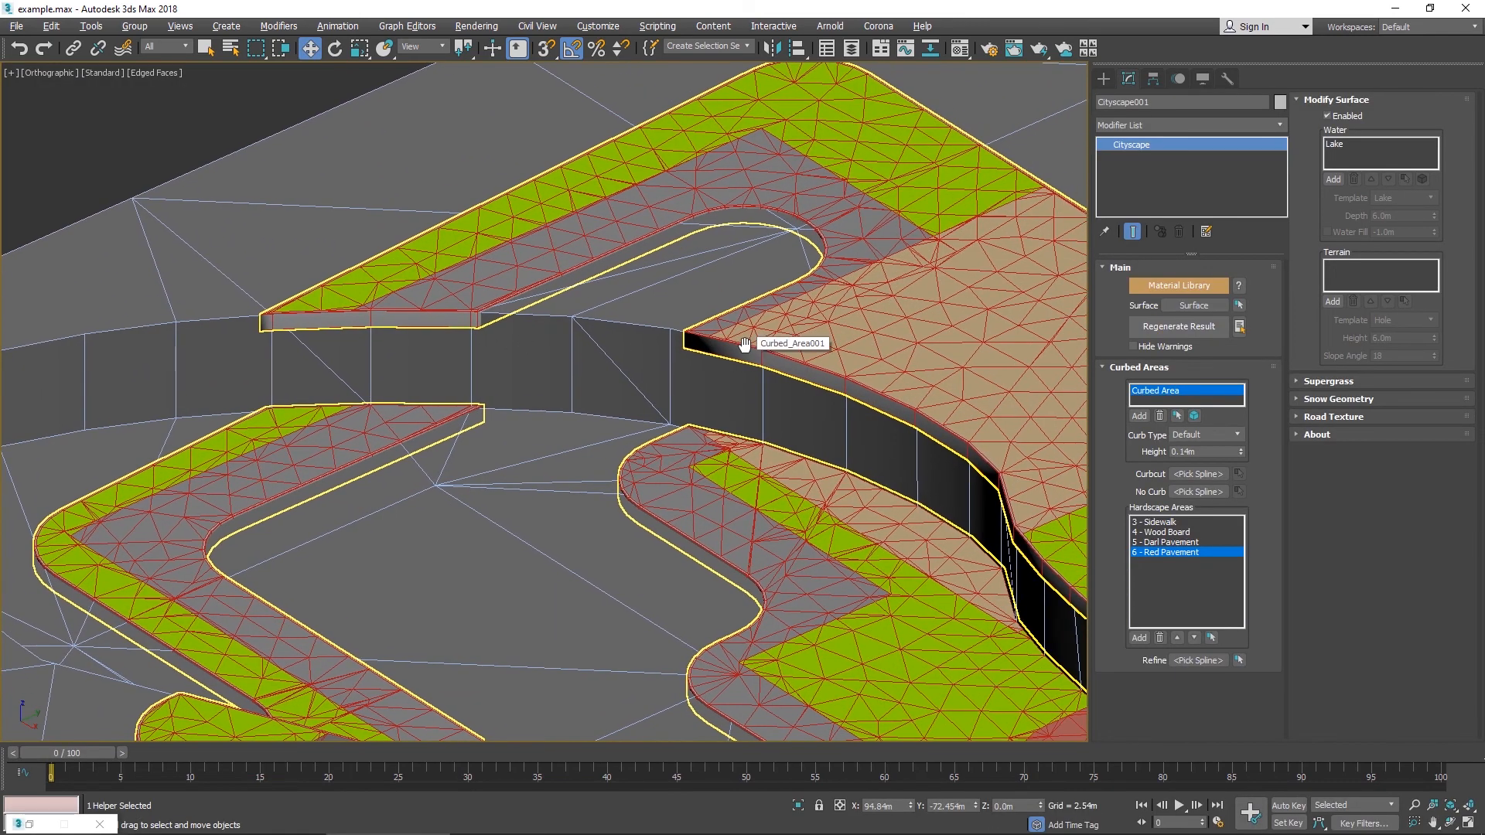
pyautogui.moveTo(638, 369); pyautogui.dragTo(404, 289, button='middle')
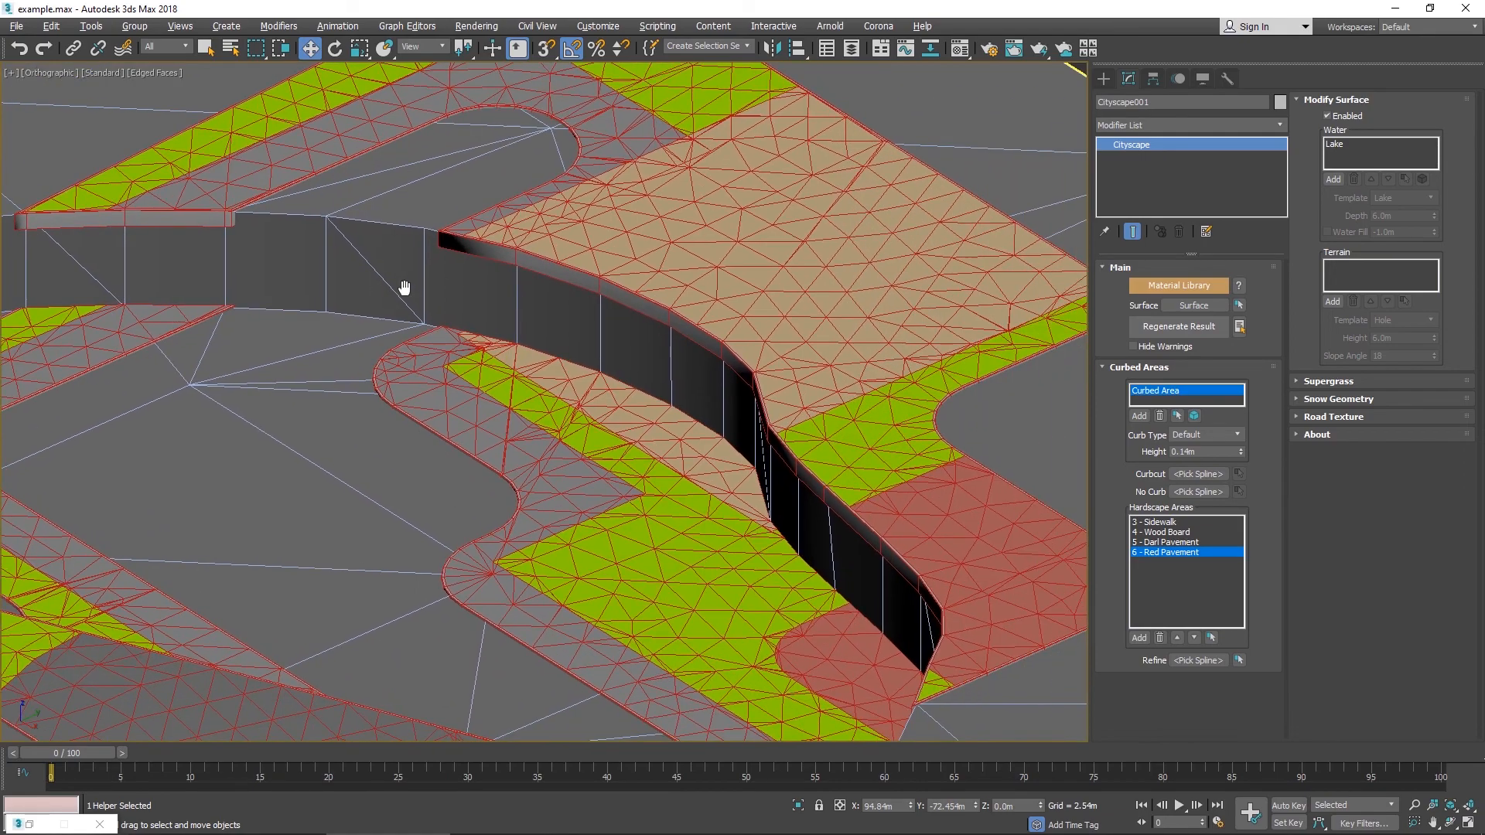
pyautogui.scroll(-5, 405, 288)
pyautogui.moveTo(354, 494); pyautogui.dragTo(606, 274, button='middle')
pyautogui.scroll(-3, 606, 276)
# - Re-enable Water Fill for the Lake water area and zoom into the lake edge
pyautogui.click(1365, 144)
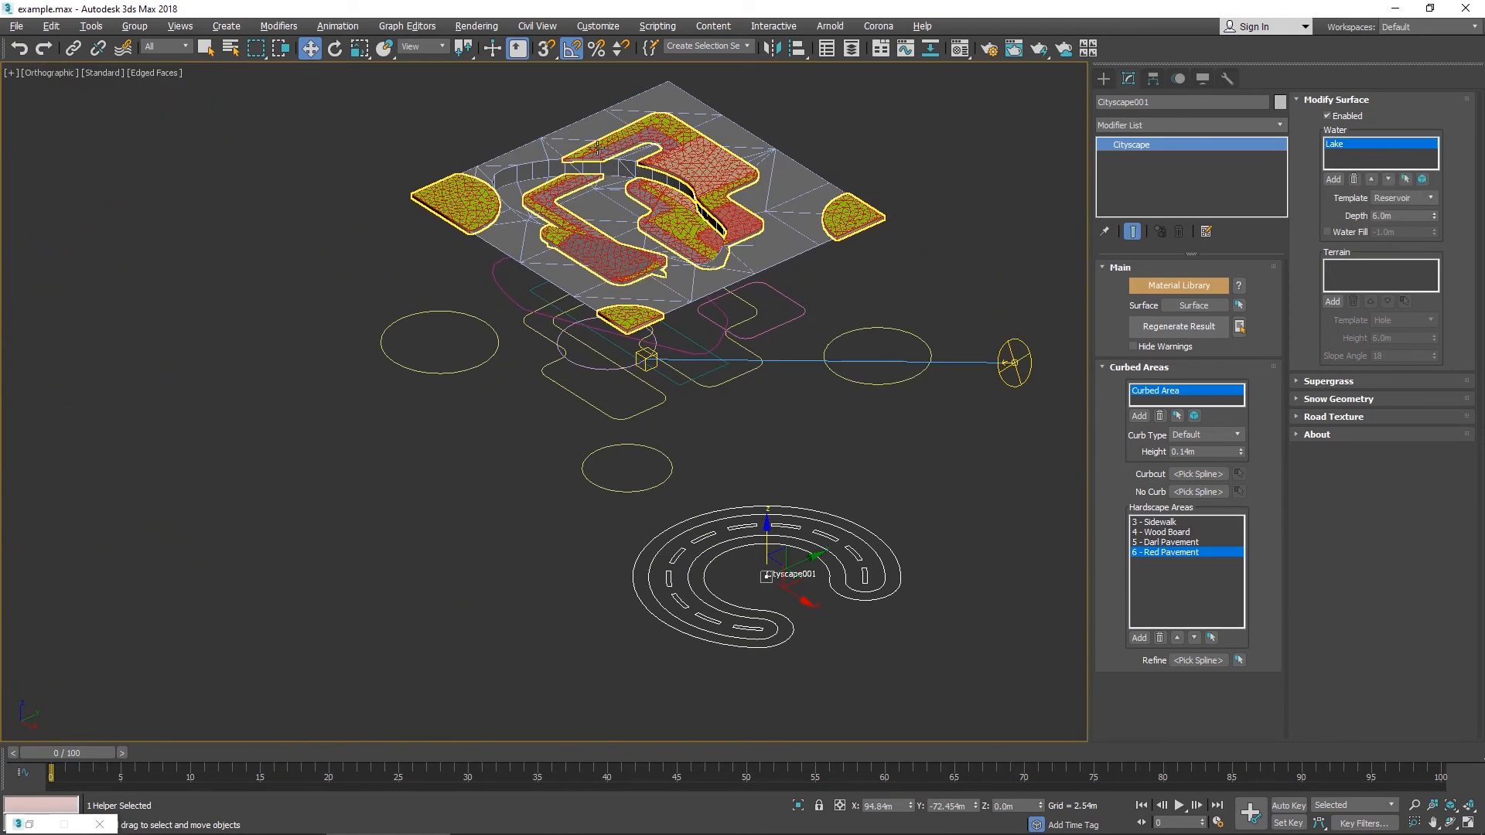
pyautogui.moveTo(597, 147); pyautogui.dragTo(619, 273, button='middle')
pyautogui.scroll(5, 619, 274)
pyautogui.click(1351, 232)
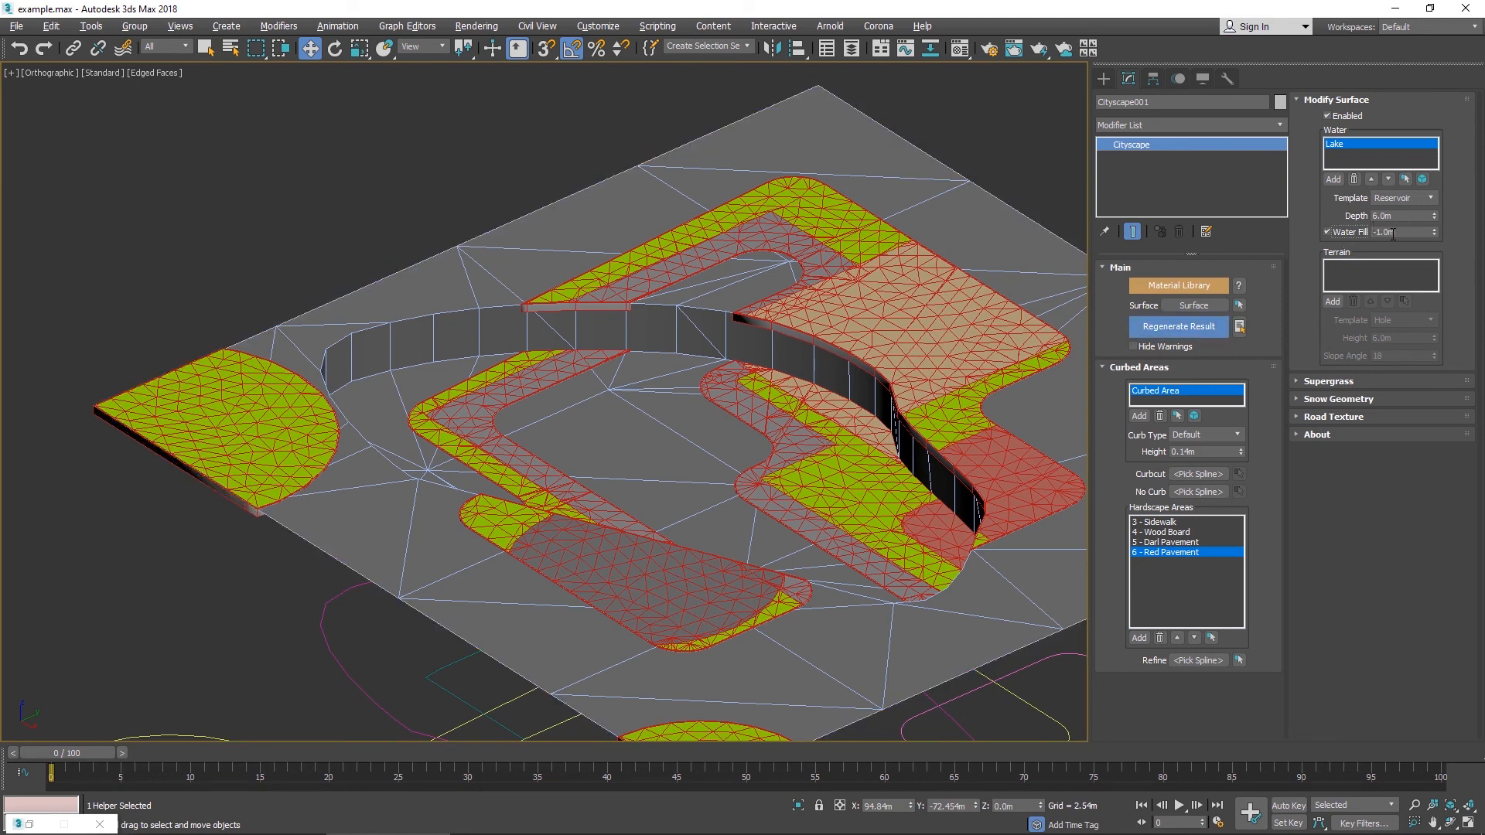
pyautogui.click(1339, 269)
pyautogui.scroll(10, 749, 252)
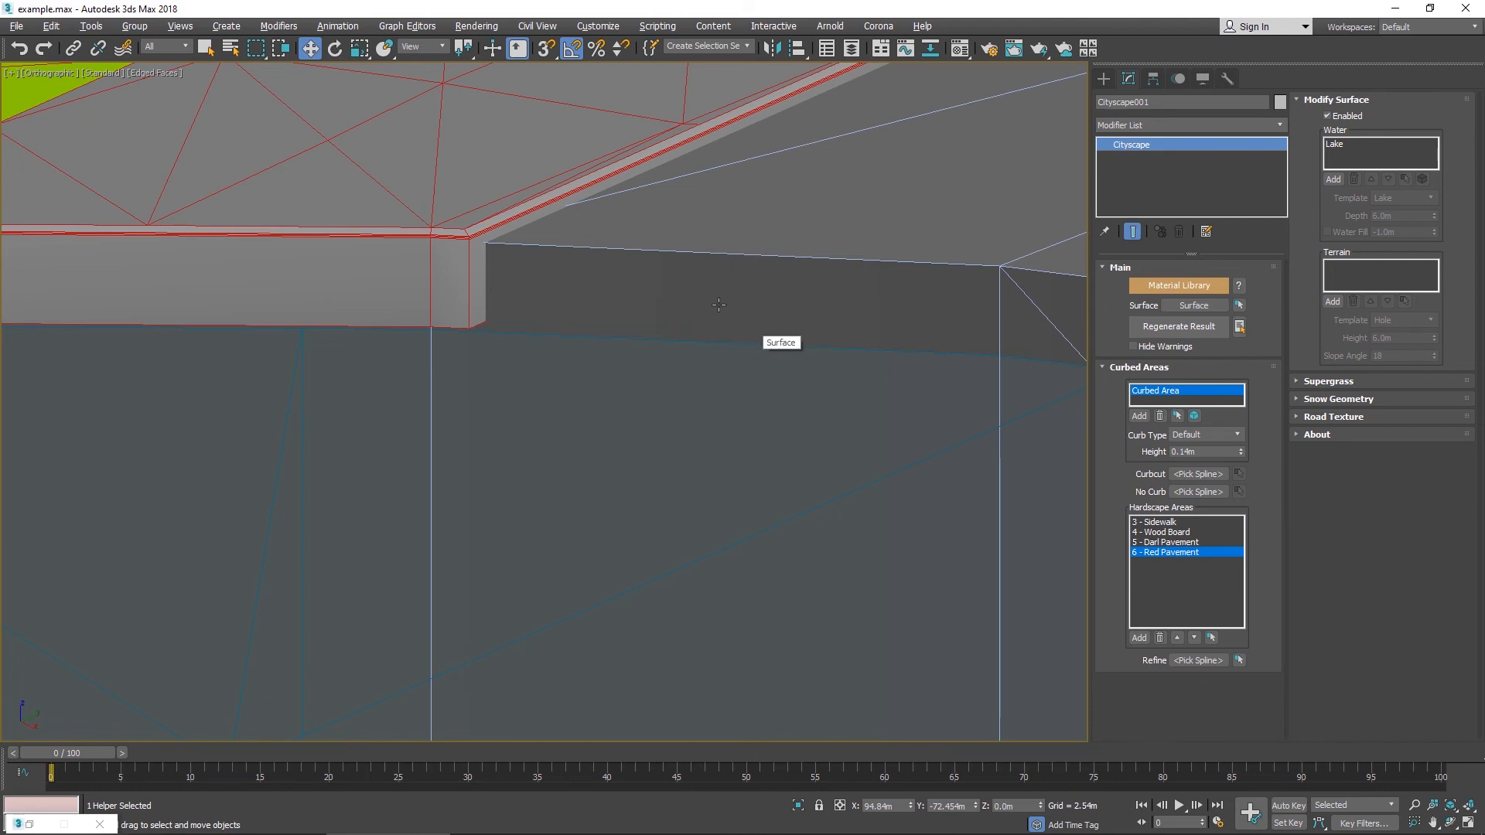
# - Set the Lake water area's template to Lake and regenerate the Cityscape result
pyautogui.scroll(-10, 718, 304)
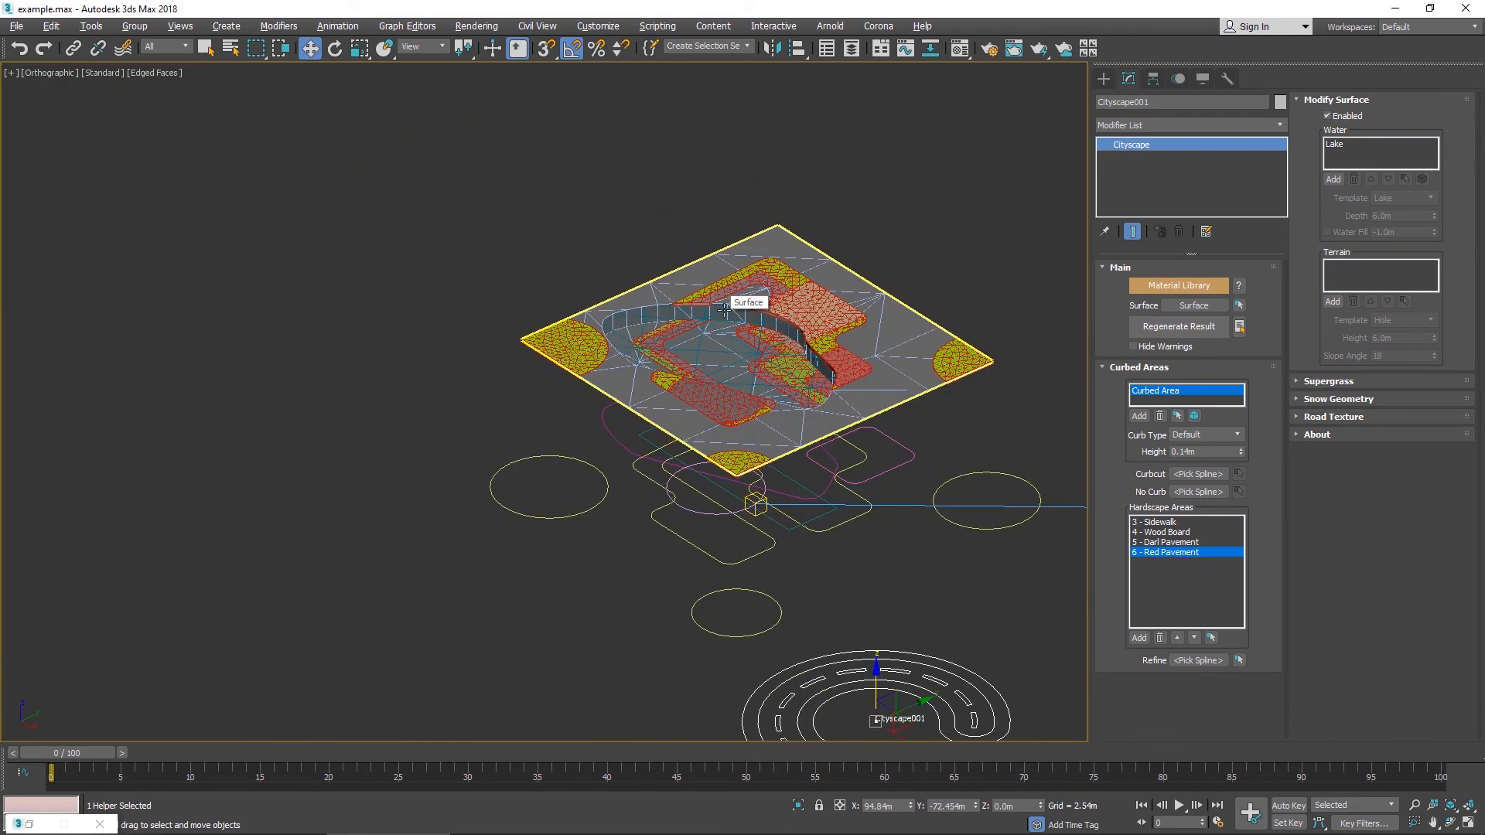
pyautogui.click(1344, 146)
pyautogui.scroll(10, 630, 106)
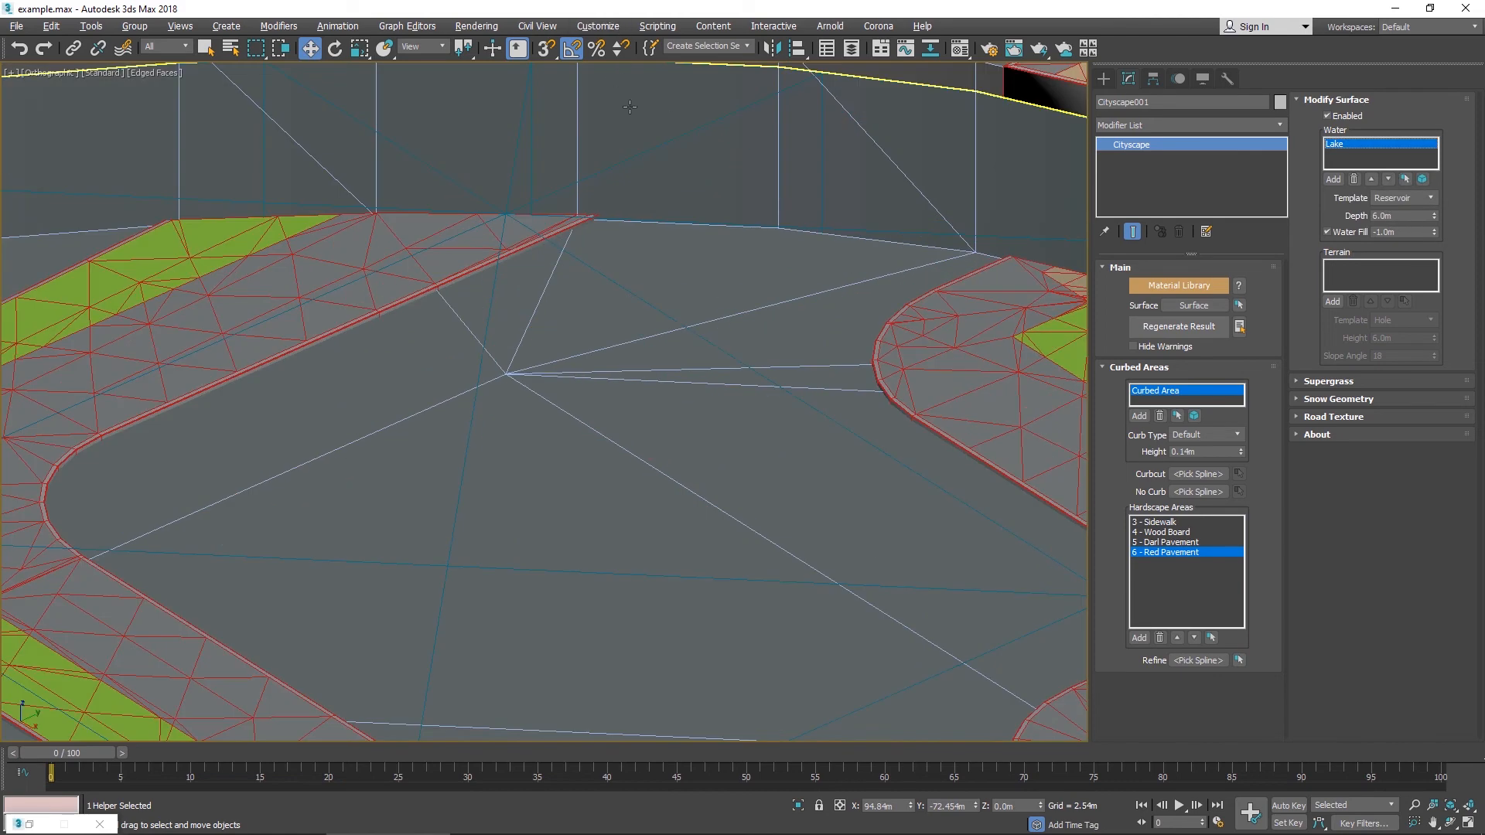
pyautogui.moveTo(630, 107); pyautogui.dragTo(676, 300, button='middle')
pyautogui.click(1432, 197)
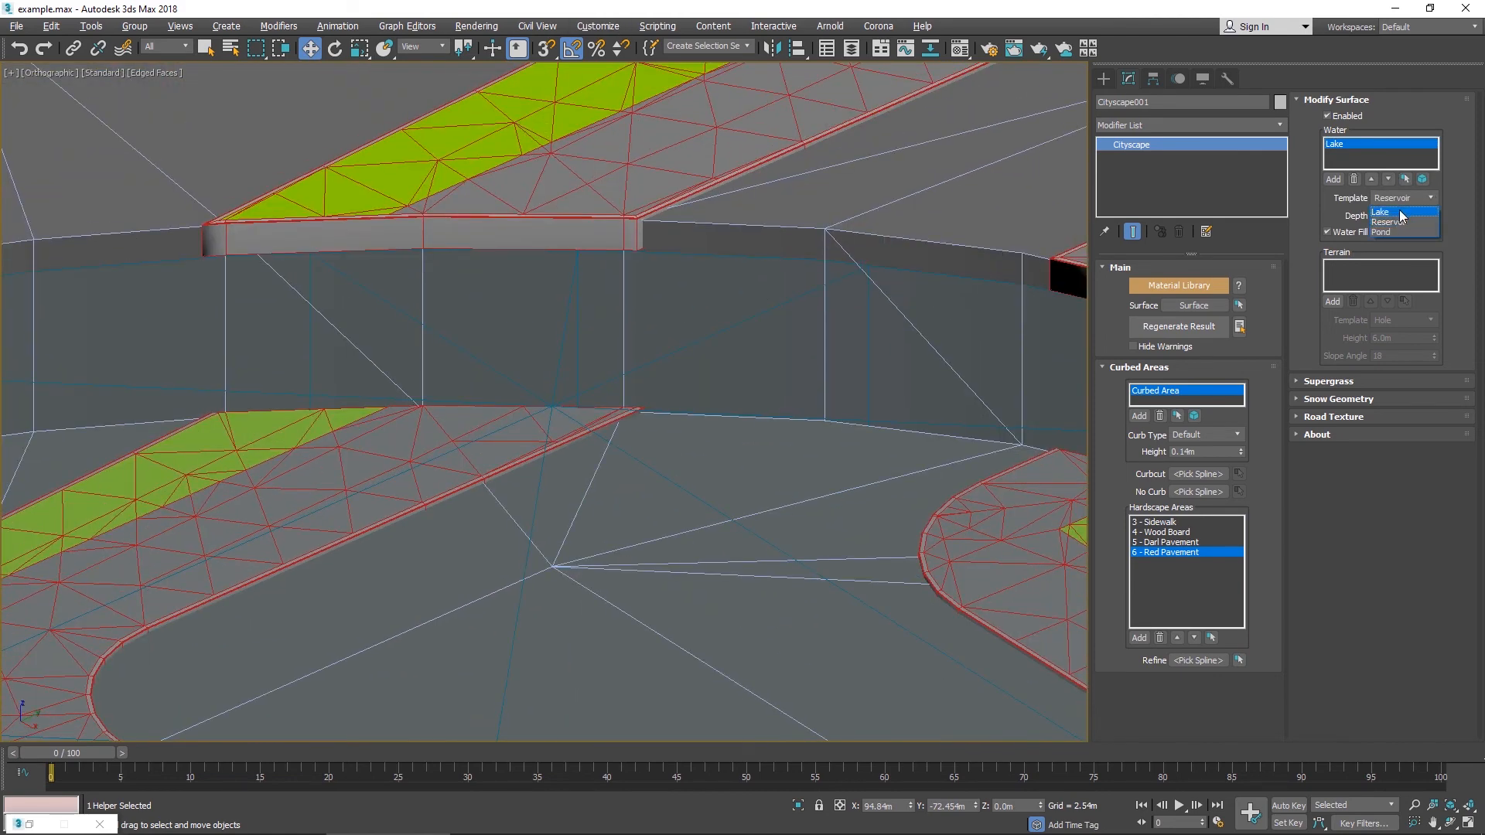
pyautogui.click(1399, 211)
pyautogui.click(1179, 326)
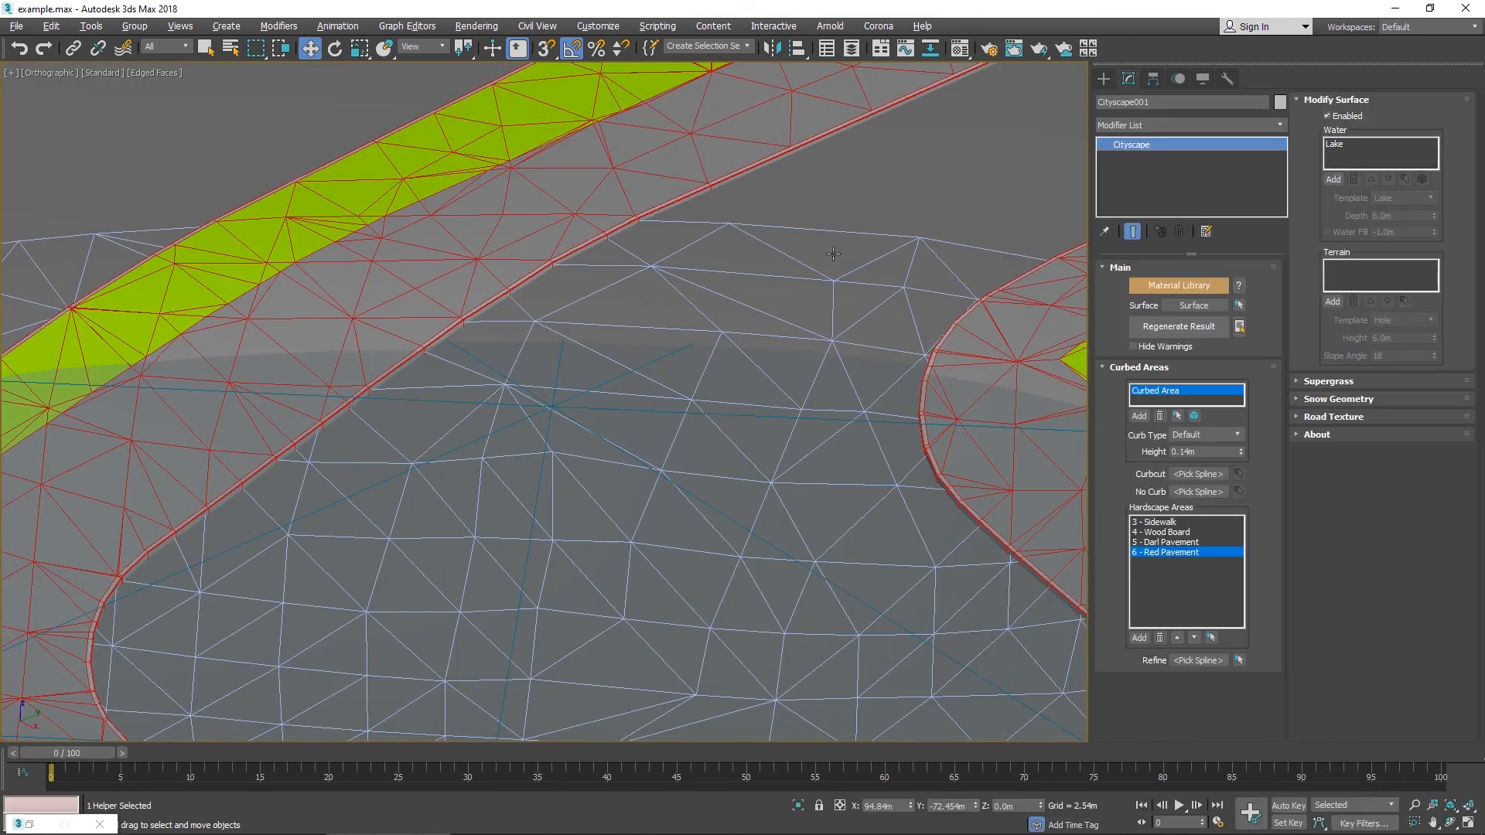
# - Select the surface mesh, view it in isolation, and orbit around it to examine the lake basin
pyautogui.scroll(-8, 832, 253)
pyautogui.keyDown('alt'); pyautogui.moveTo(832, 254); pyautogui.dragTo(397, 145, button='middle'); pyautogui.keyUp('alt')
pyautogui.moveTo(821, 393); pyautogui.dragTo(415, 313, button='middle')
pyautogui.keyDown('alt'); pyautogui.moveTo(790, 345); pyautogui.dragTo(878, 357, button='middle'); pyautogui.keyUp('alt')
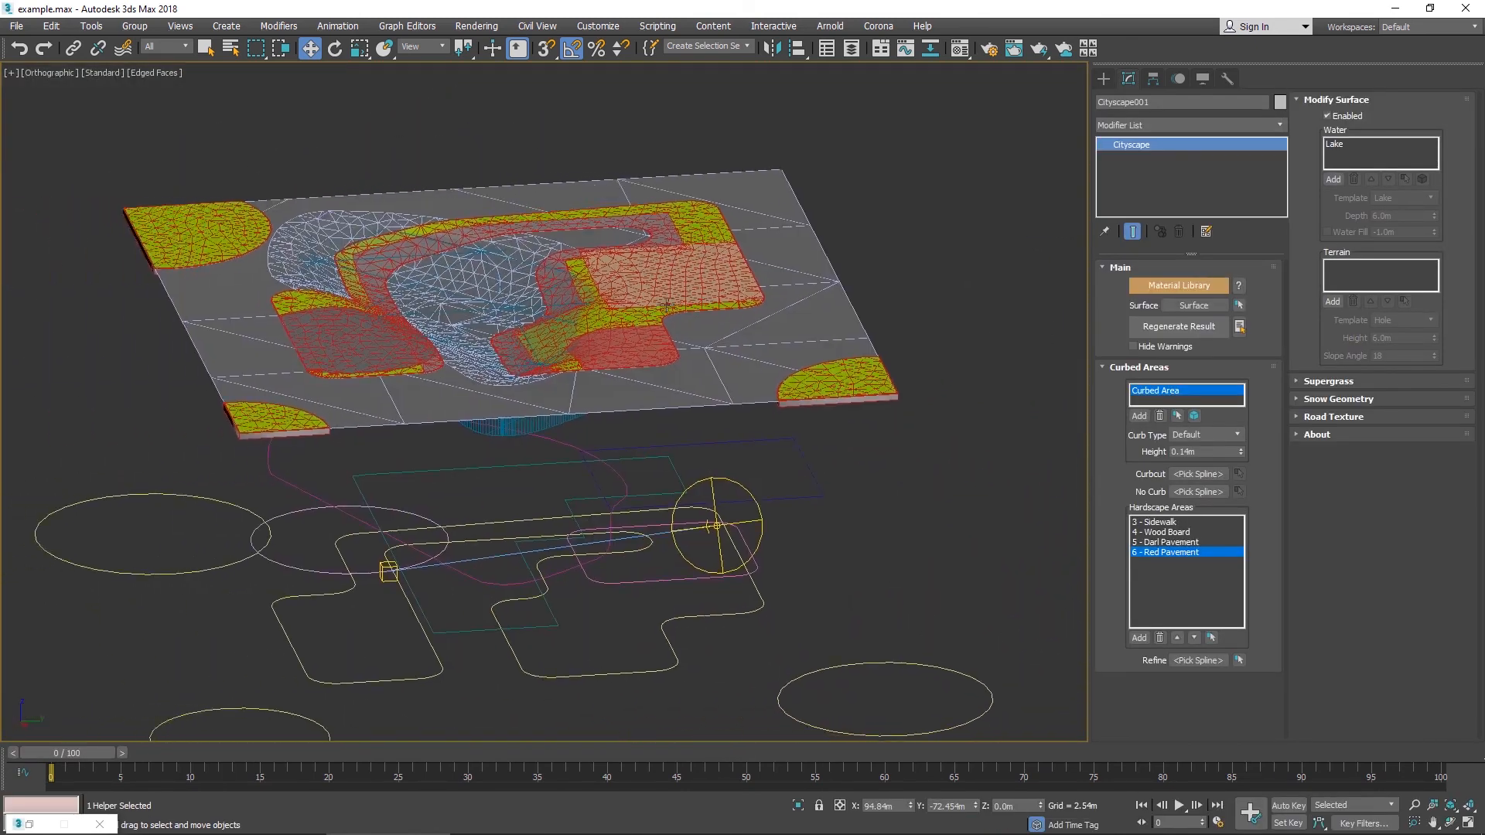
pyautogui.scroll(5, 522, 286)
pyautogui.keyDown('alt'); pyautogui.moveTo(523, 286); pyautogui.dragTo(633, 334, button='middle'); pyautogui.keyUp('alt')
pyautogui.scroll(2, 632, 335)
pyautogui.scroll(-4, 633, 335)
pyautogui.click(855, 277)
pyautogui.hotkey('alt', 'q')
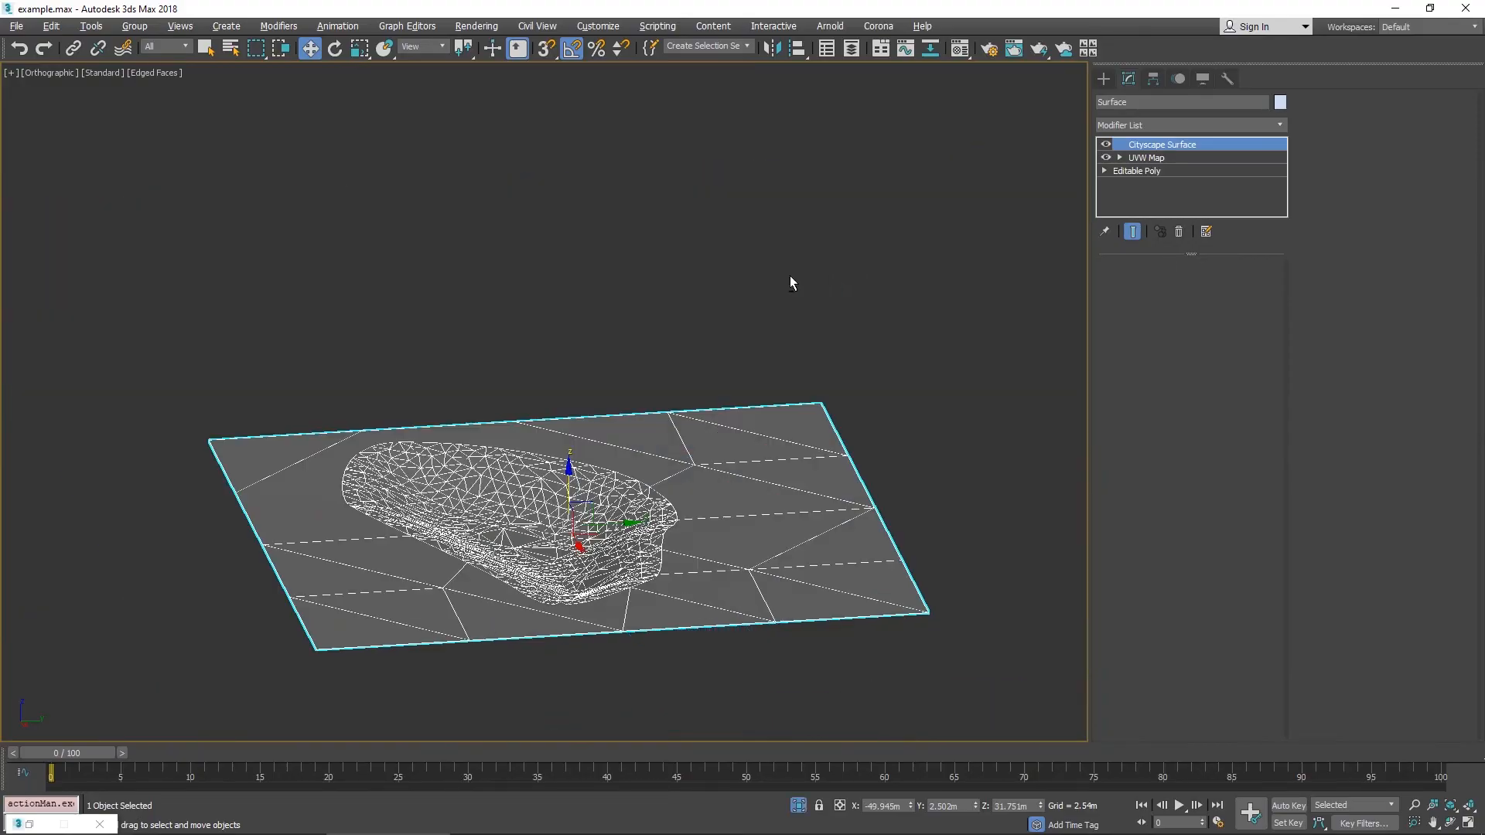
pyautogui.moveTo(791, 277)
pyautogui.keyDown('alt'); pyautogui.mouseDown(button='middle')
pyautogui.moveTo(749, 360)
pyautogui.moveTo(805, 288)
pyautogui.moveTo(1001, 275)
pyautogui.moveTo(1047, 345)
pyautogui.moveTo(961, 438)
pyautogui.moveTo(822, 322)
pyautogui.moveTo(772, 258)
pyautogui.moveTo(752, 305)
pyautogui.moveTo(749, 425)
pyautogui.moveTo(766, 290)
pyautogui.mouseUp(button='middle'); pyautogui.keyUp('alt')
pyautogui.moveTo(766, 291); pyautogui.dragTo(890, 193, button='middle')
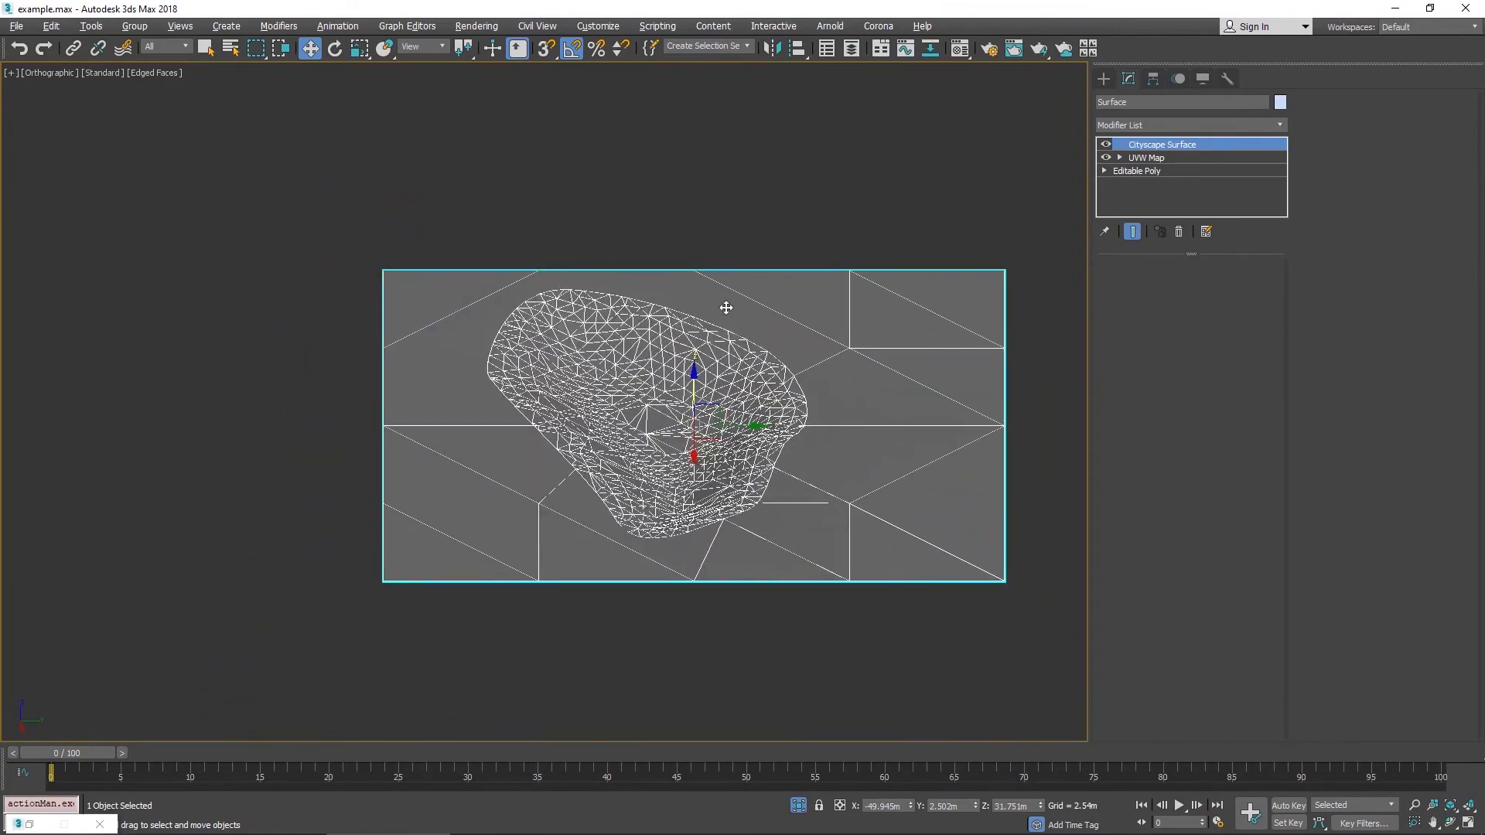
pyautogui.scroll(6, 726, 309)
pyautogui.keyDown('alt'); pyautogui.moveTo(617, 443); pyautogui.dragTo(623, 421, button='middle'); pyautogui.keyUp('alt')
pyautogui.moveTo(623, 421); pyautogui.dragTo(733, 189, button='middle')
pyautogui.click(798, 805)
# - Select the generated water geometry and briefly view it in isolation
pyautogui.click(721, 534)
pyautogui.hotkey('alt', 'q')
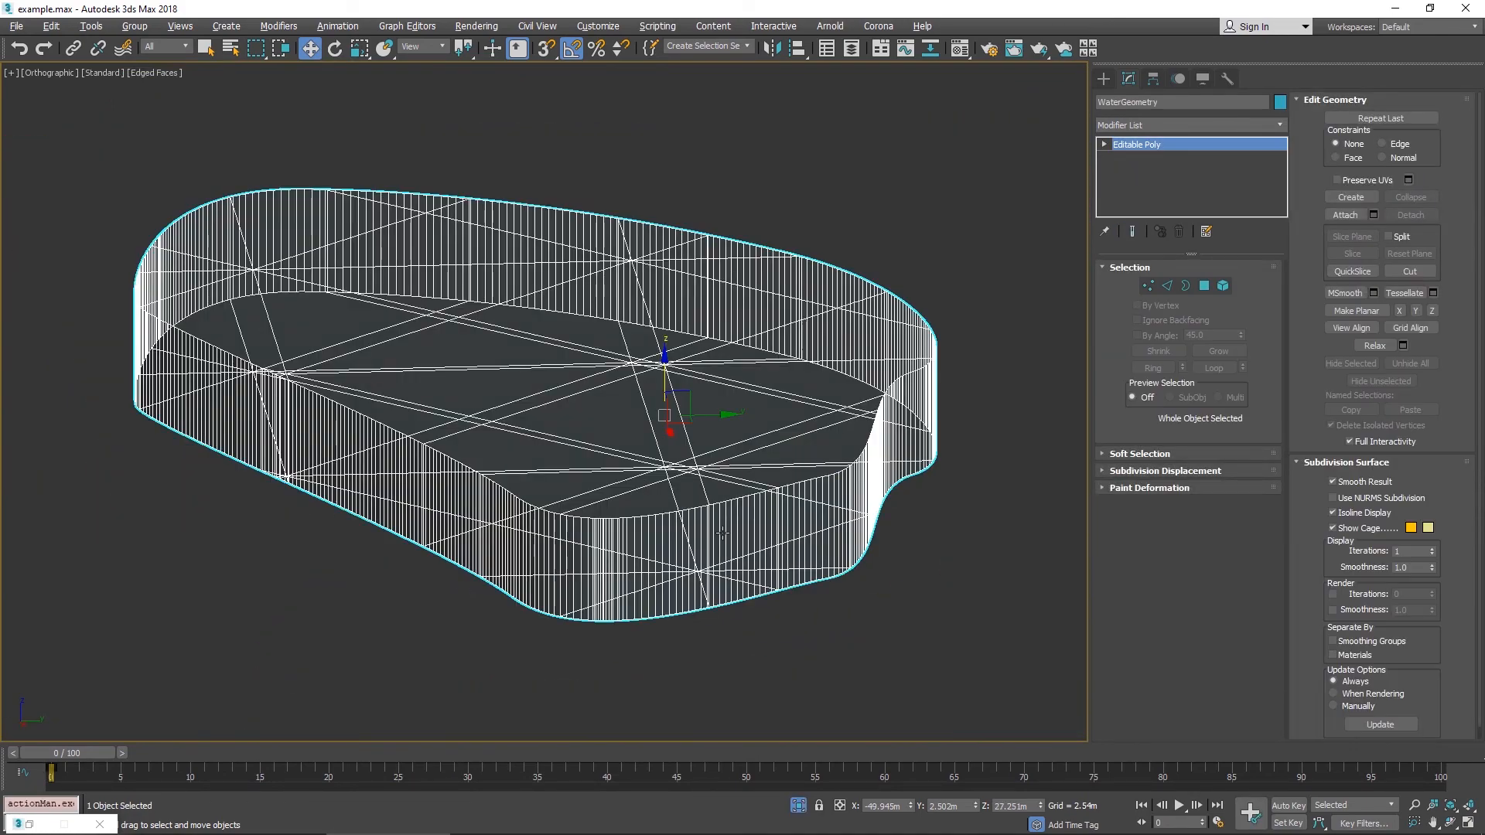
pyautogui.click(798, 805)
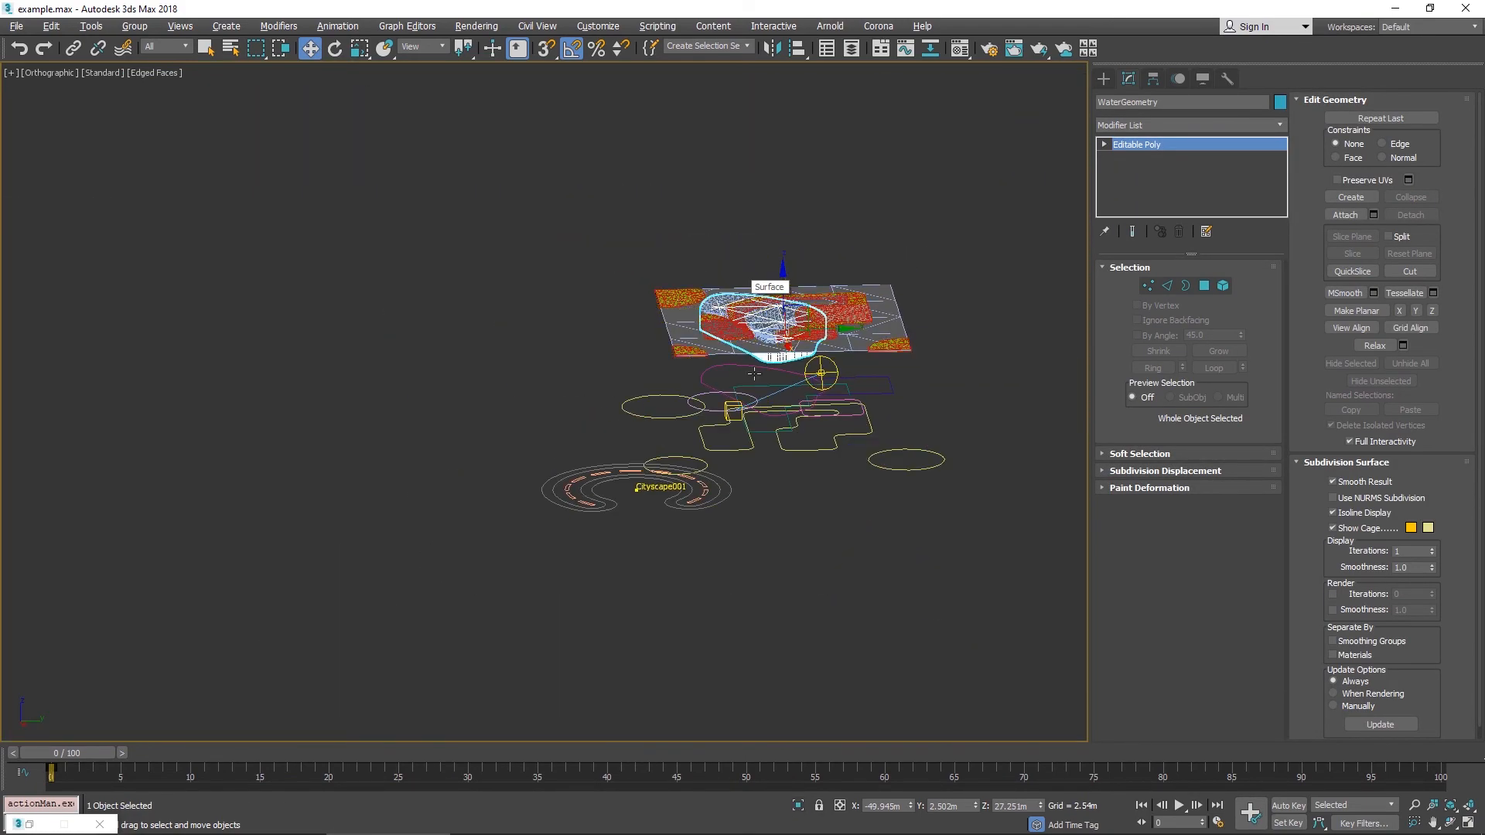
# - Reselect the Cityscape object, switch the Lake water area's template to Pond, and regenerate the result
pyautogui.click(691, 478)
pyautogui.scroll(9, 770, 321)
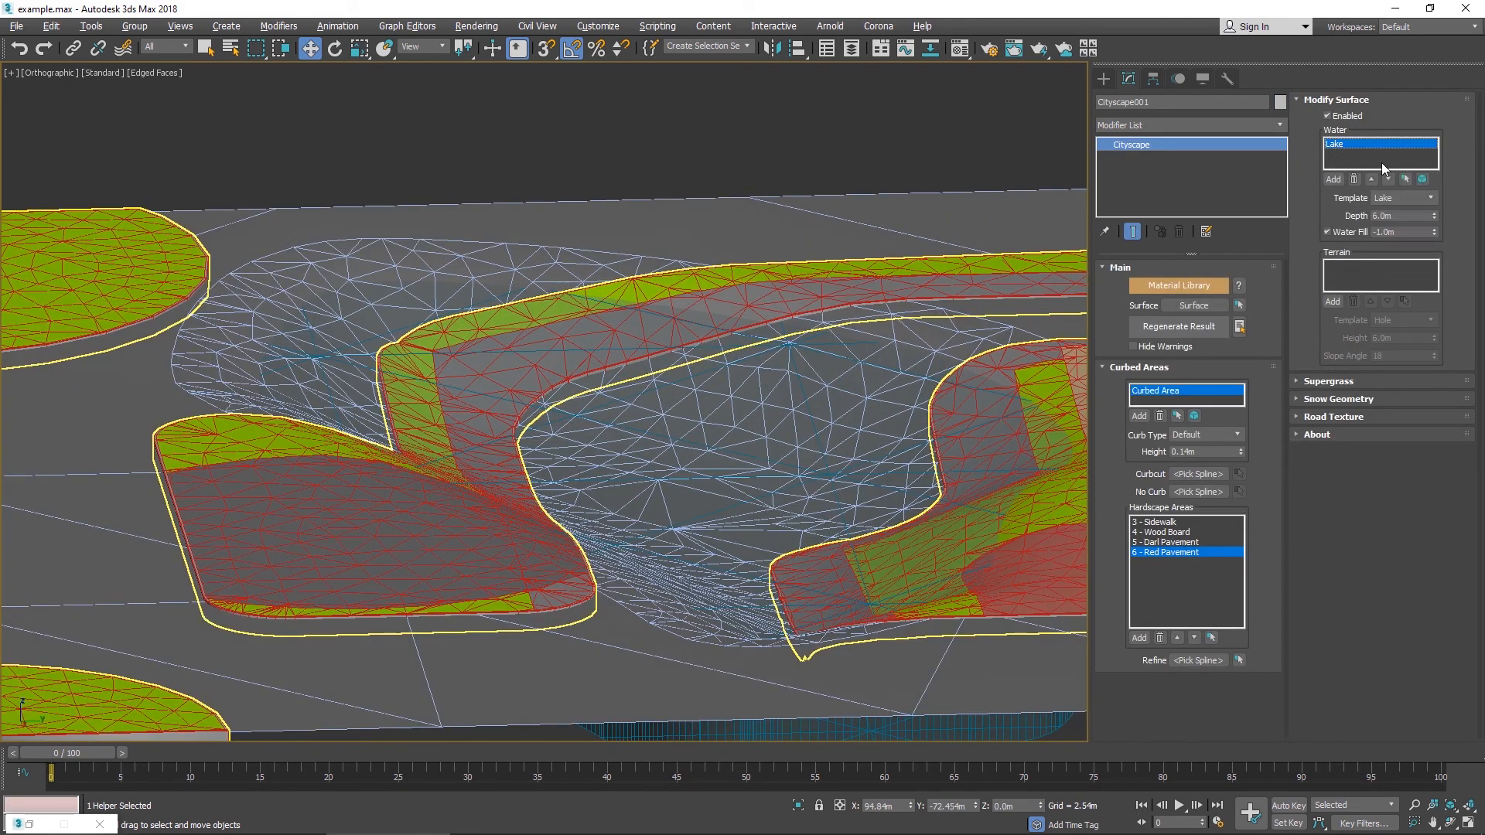
pyautogui.click(1390, 229)
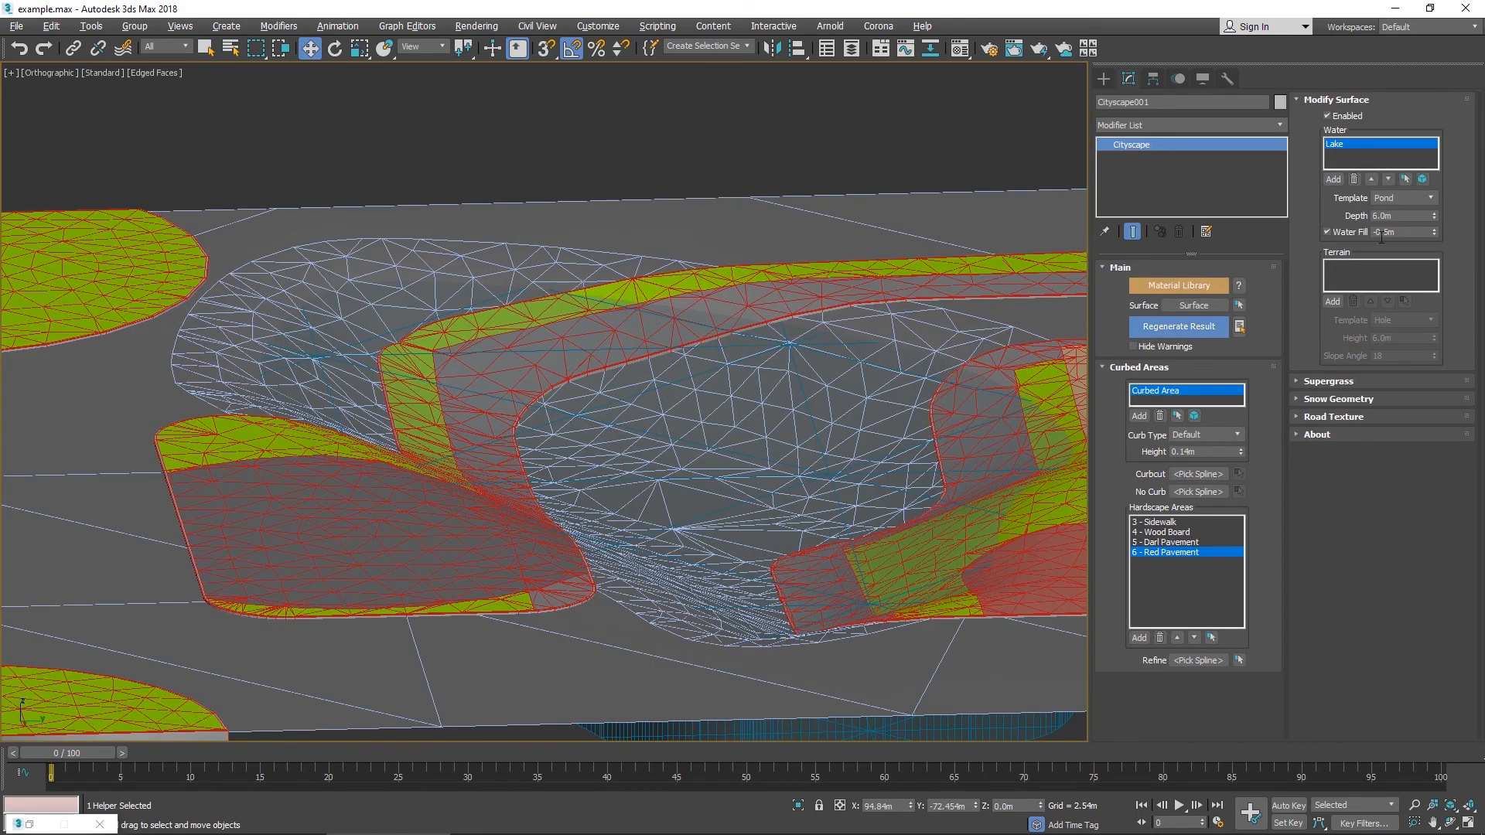
pyautogui.scroll(5, 776, 328)
pyautogui.scroll(-10, 776, 327)
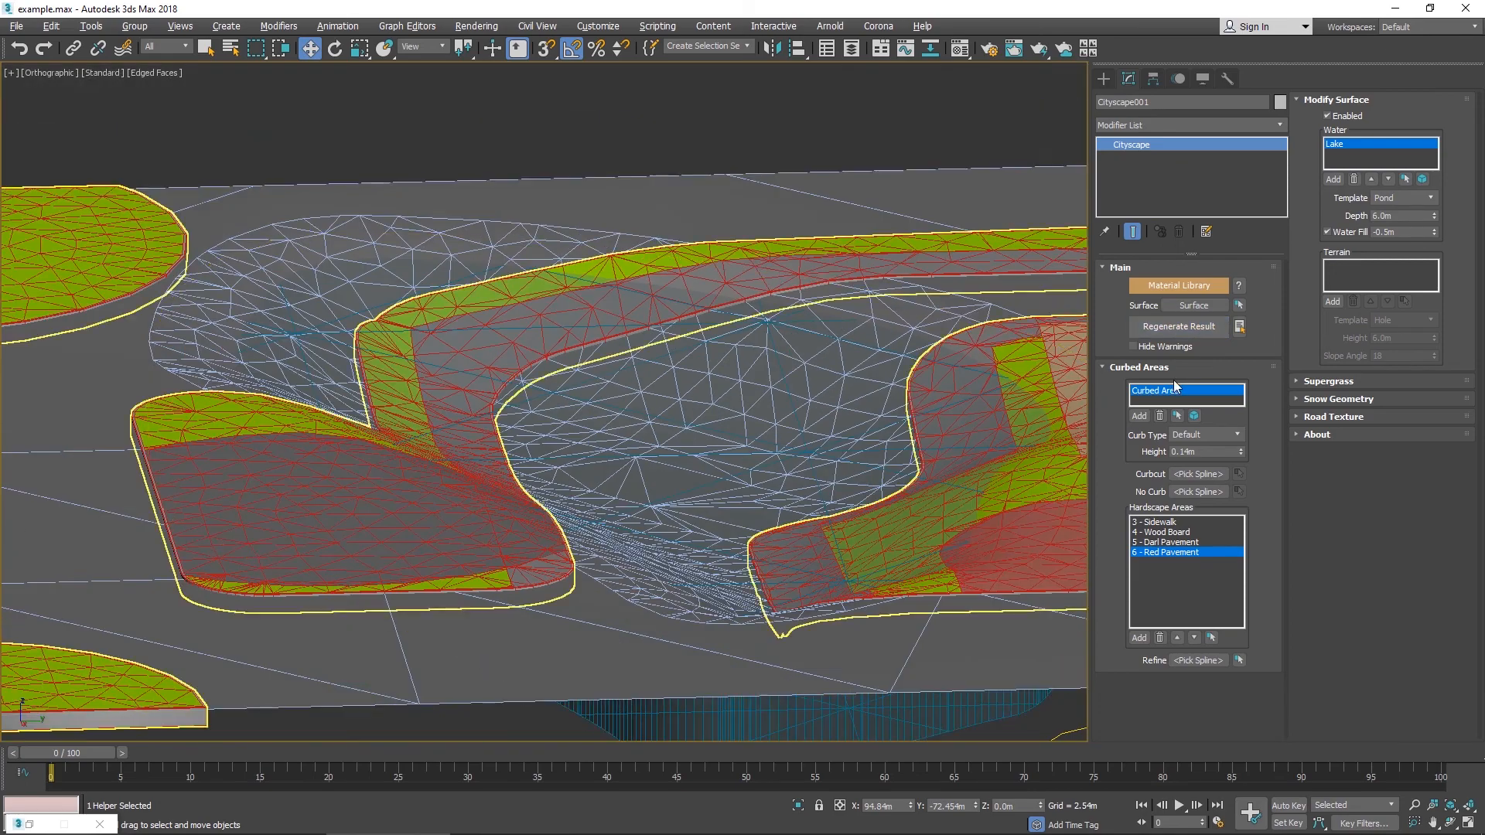
pyautogui.click(1183, 328)
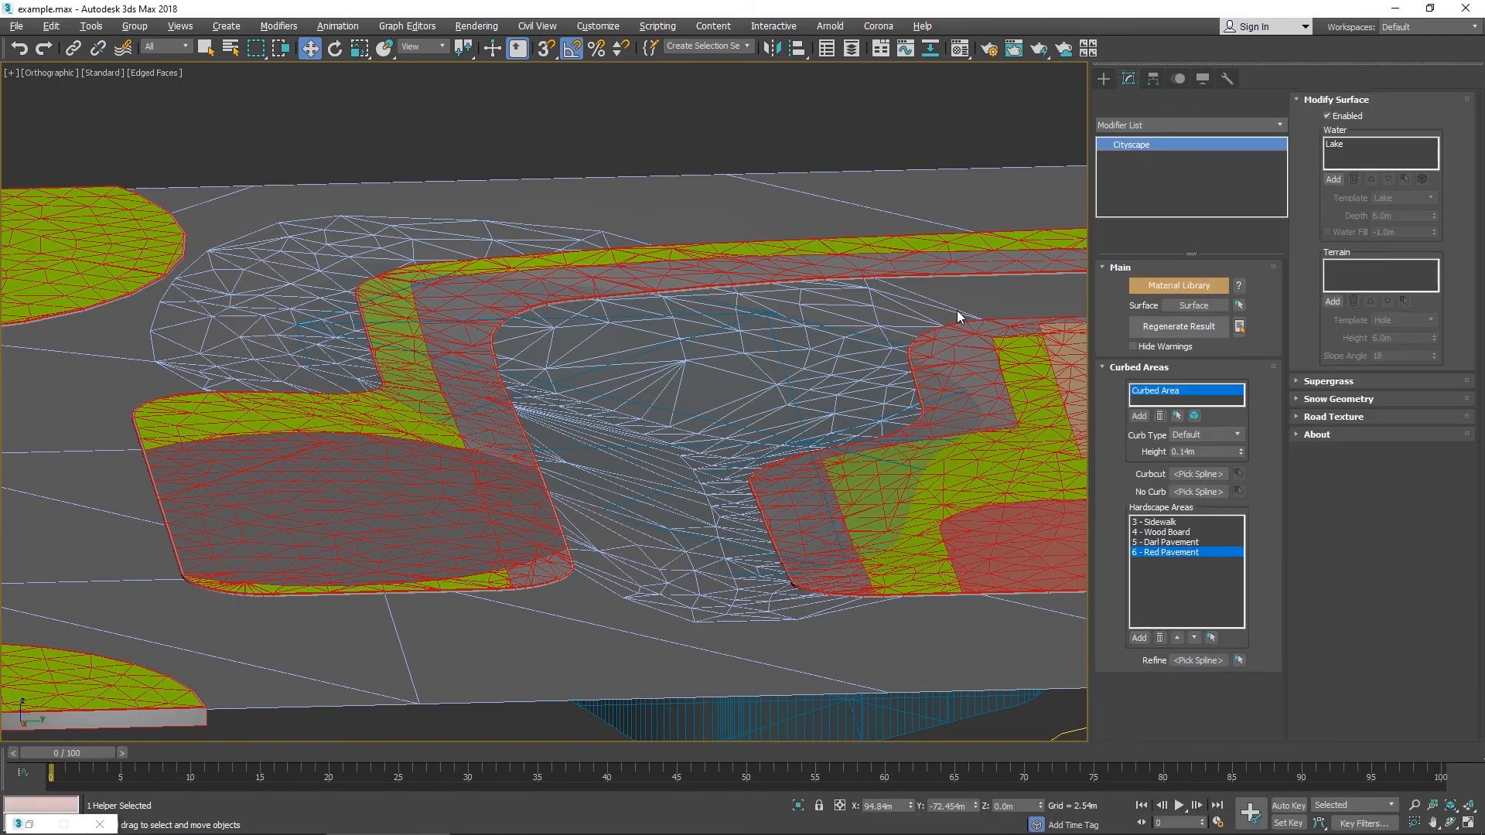
# - Orbit and zoom around the lake edges to examine the regenerated pond surface
pyautogui.scroll(10, 957, 309)
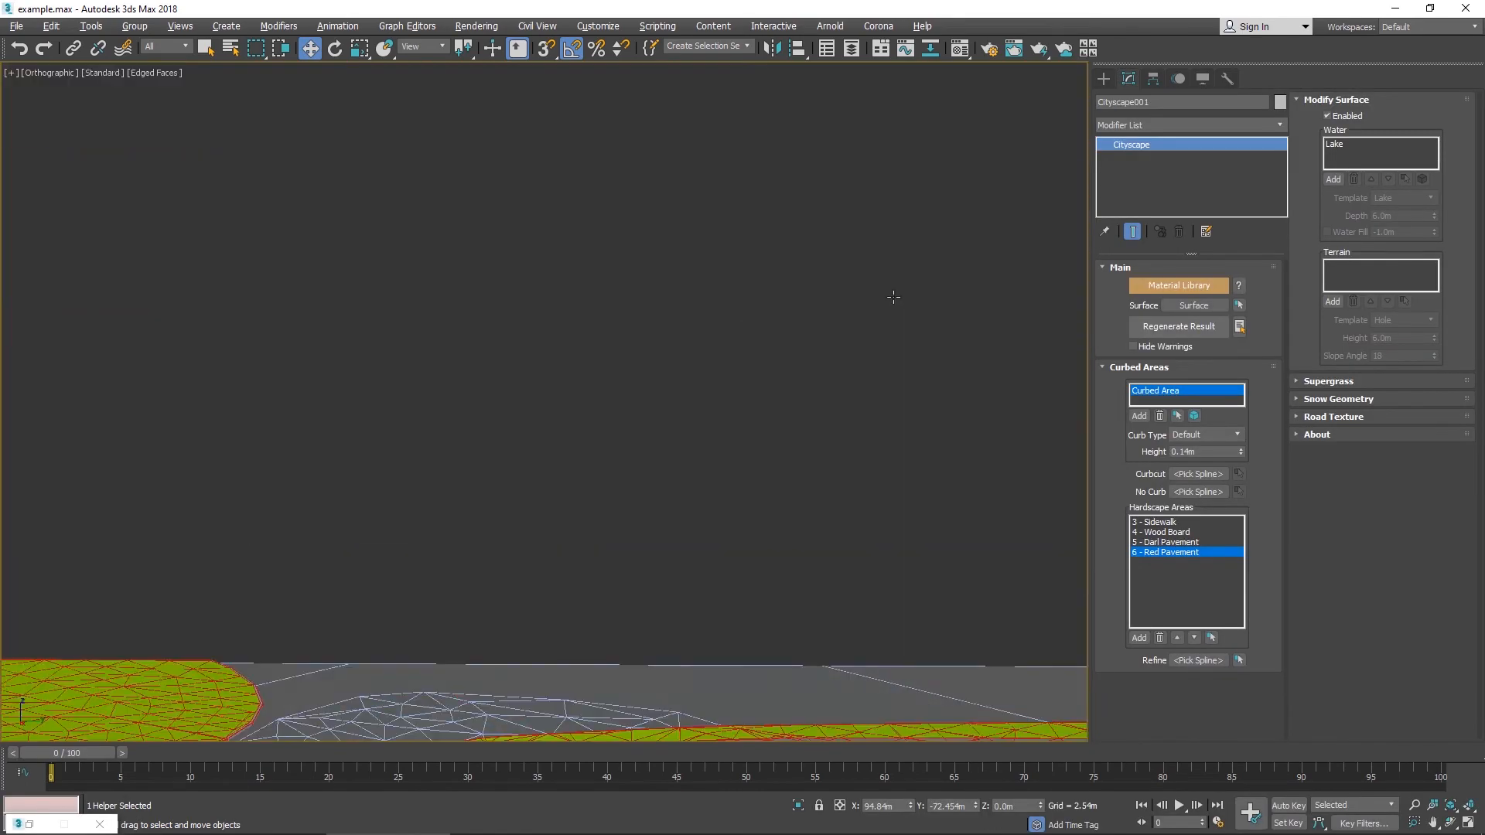
pyautogui.moveTo(808, 481); pyautogui.dragTo(772, 224, button='middle')
pyautogui.moveTo(695, 341); pyautogui.dragTo(723, 117, button='middle')
pyautogui.moveTo(761, 259)
pyautogui.keyDown('alt'); pyautogui.mouseDown(button='middle')
pyautogui.moveTo(831, 268)
pyautogui.moveTo(408, 325)
pyautogui.moveTo(674, 304)
pyautogui.mouseUp(button='middle'); pyautogui.keyUp('alt')
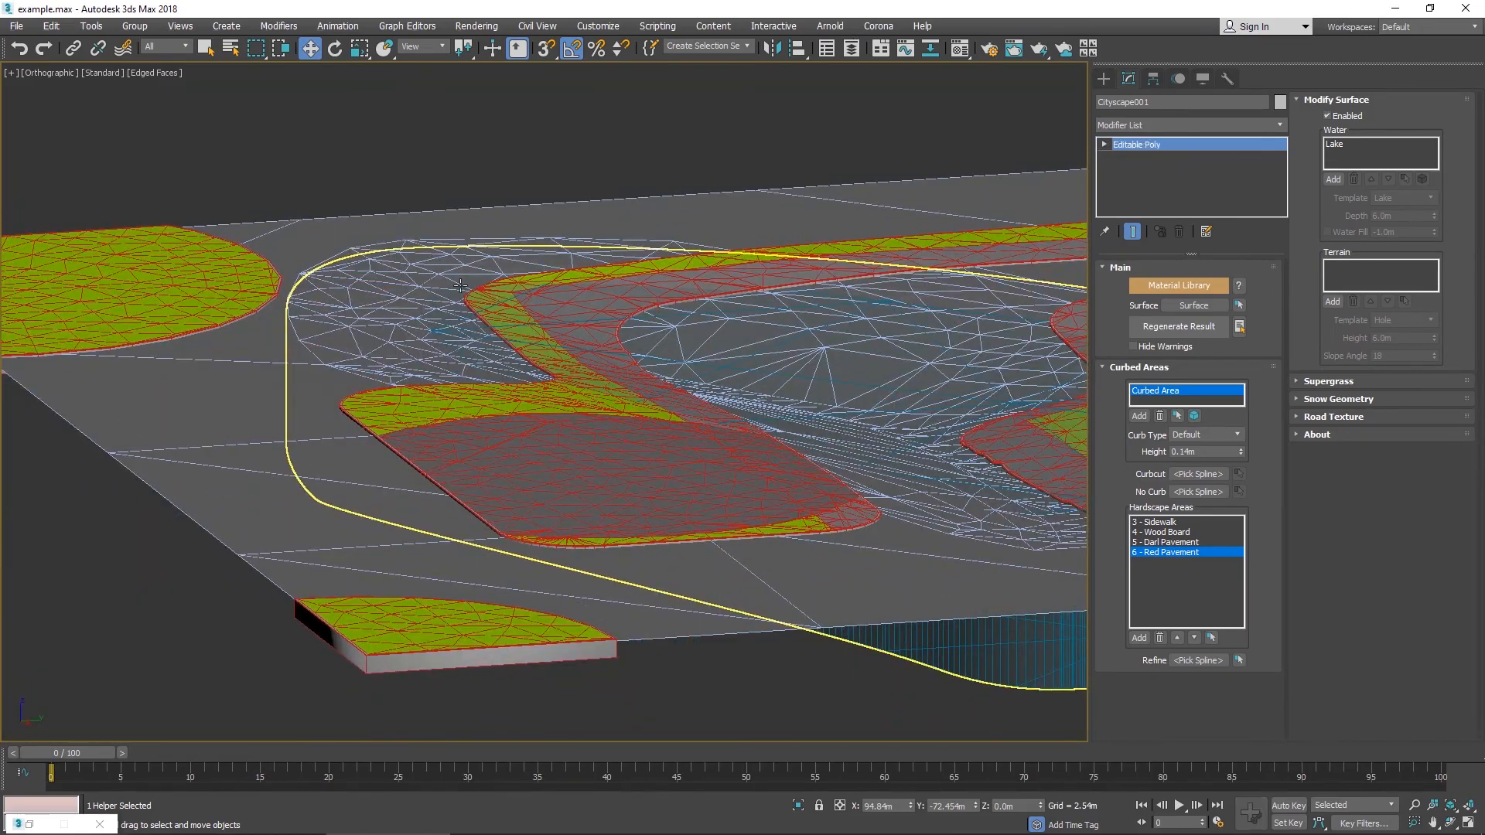
pyautogui.click(460, 285)
pyautogui.keyDown('alt'); pyautogui.moveTo(484, 278); pyautogui.dragTo(933, 196, button='middle'); pyautogui.keyUp('alt')
pyautogui.click(943, 186)
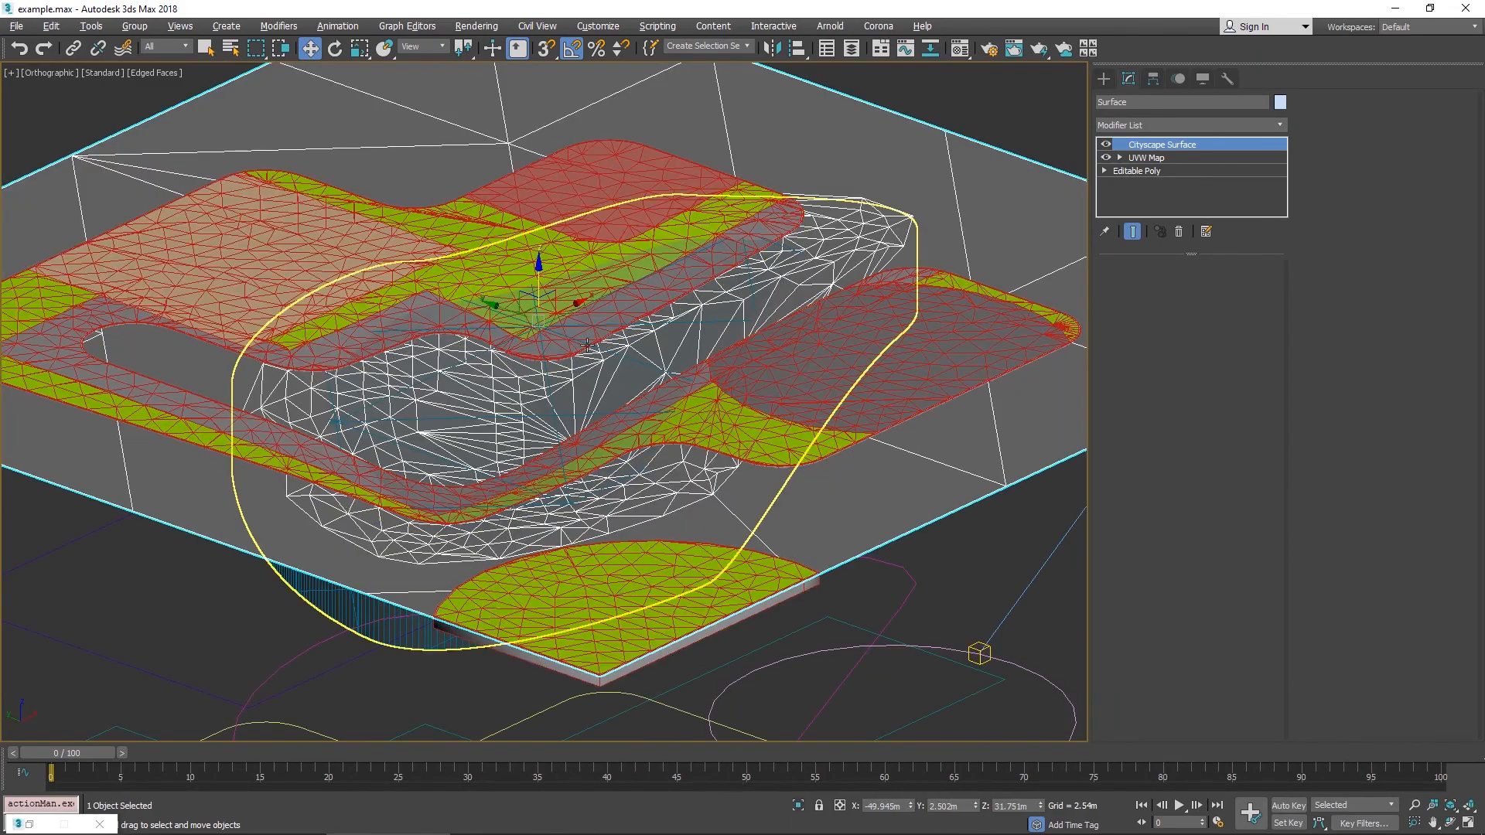
pyautogui.scroll(4, 735, 247)
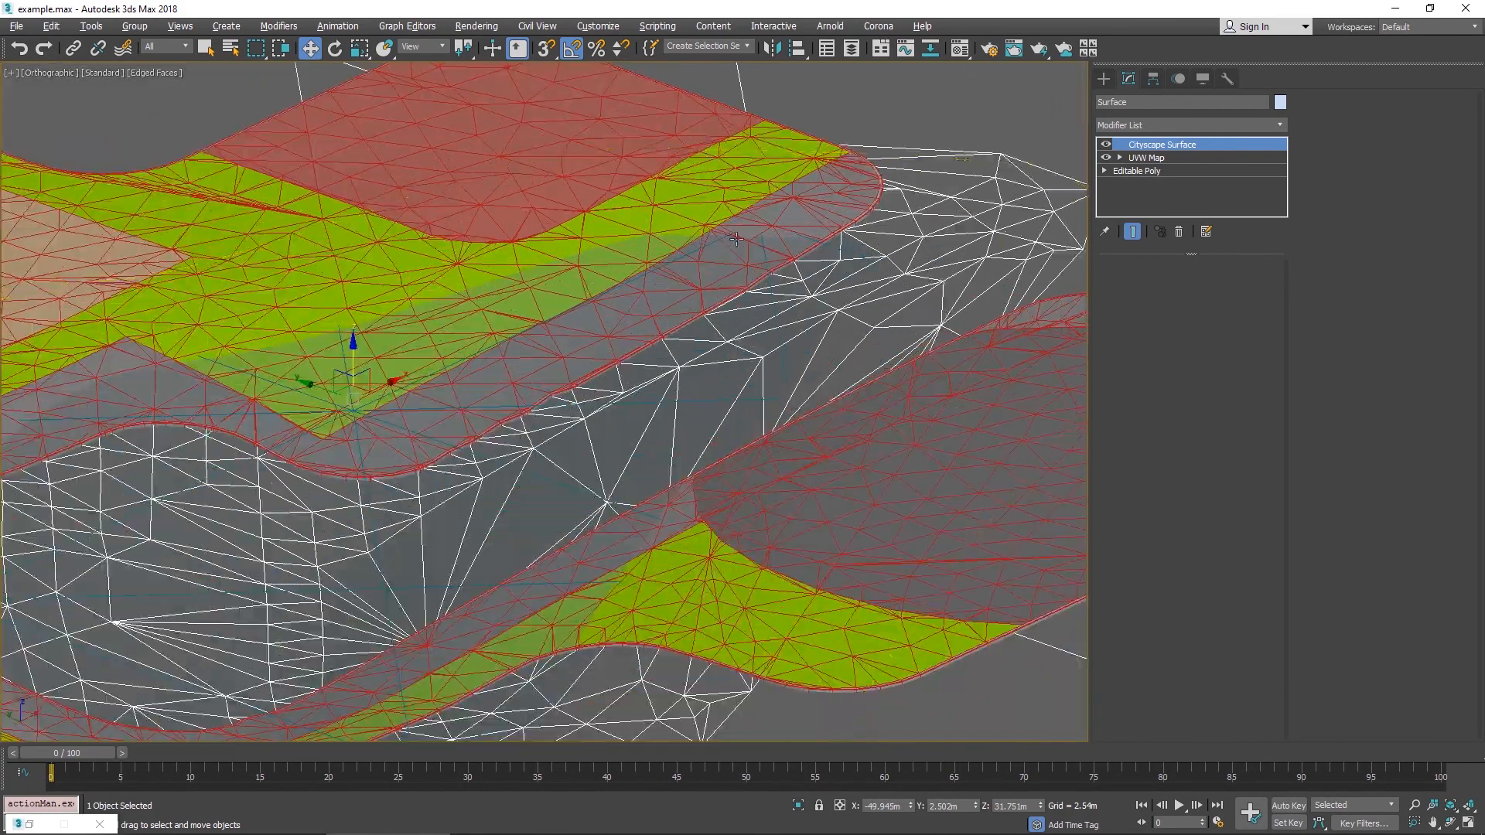
pyautogui.keyDown('alt'); pyautogui.moveTo(734, 248); pyautogui.dragTo(892, 219, button='middle'); pyautogui.keyUp('alt')
pyautogui.scroll(-6, 898, 188)
pyautogui.scroll(3, 840, 290)
pyautogui.moveTo(892, 218); pyautogui.dragTo(825, 357, button='middle')
pyautogui.scroll(3, 825, 357)
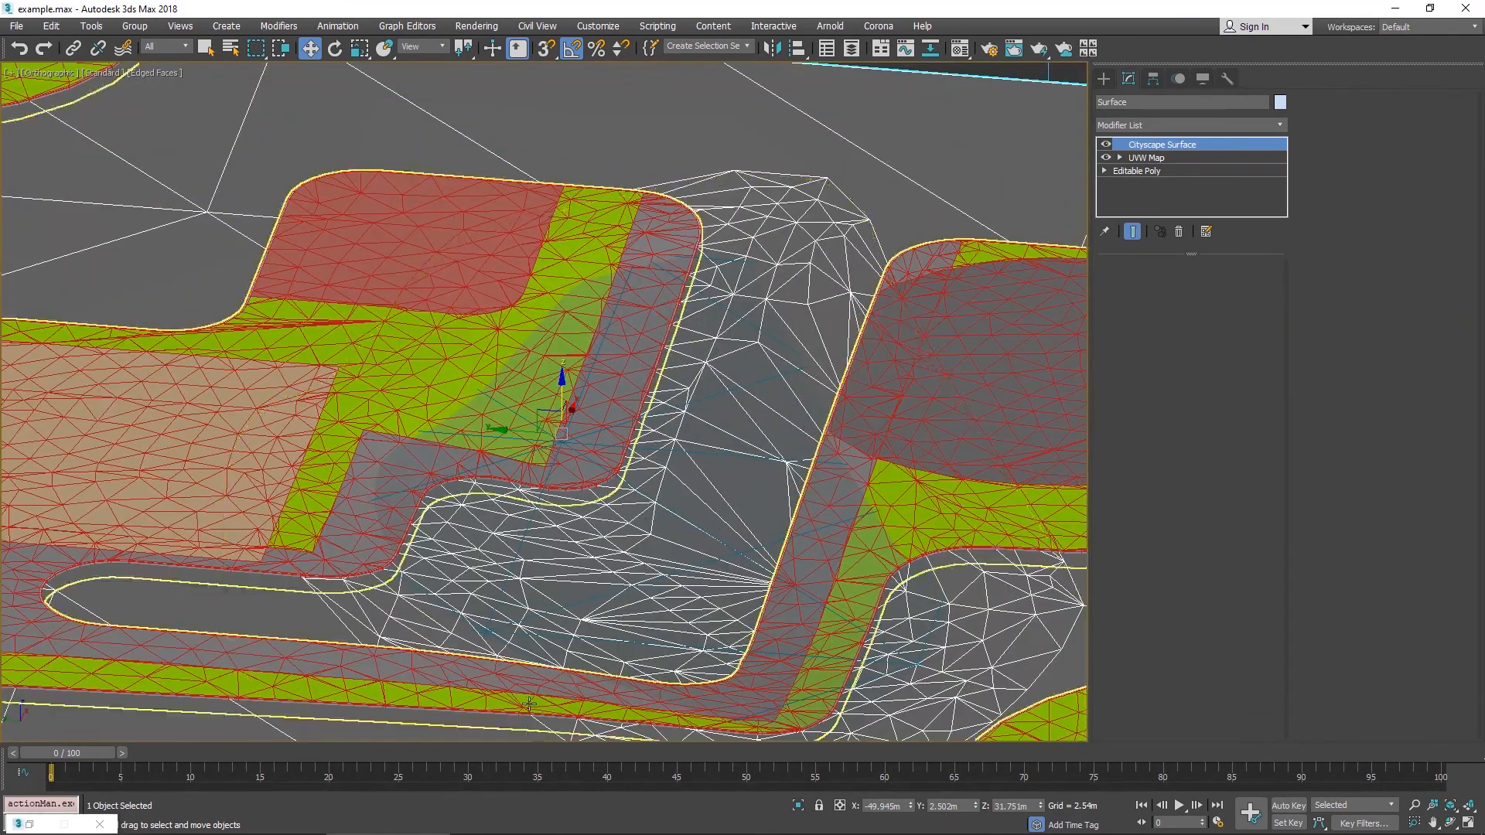
pyautogui.keyDown('alt'); pyautogui.moveTo(114, 589); pyautogui.dragTo(484, 264, button='middle'); pyautogui.keyUp('alt')
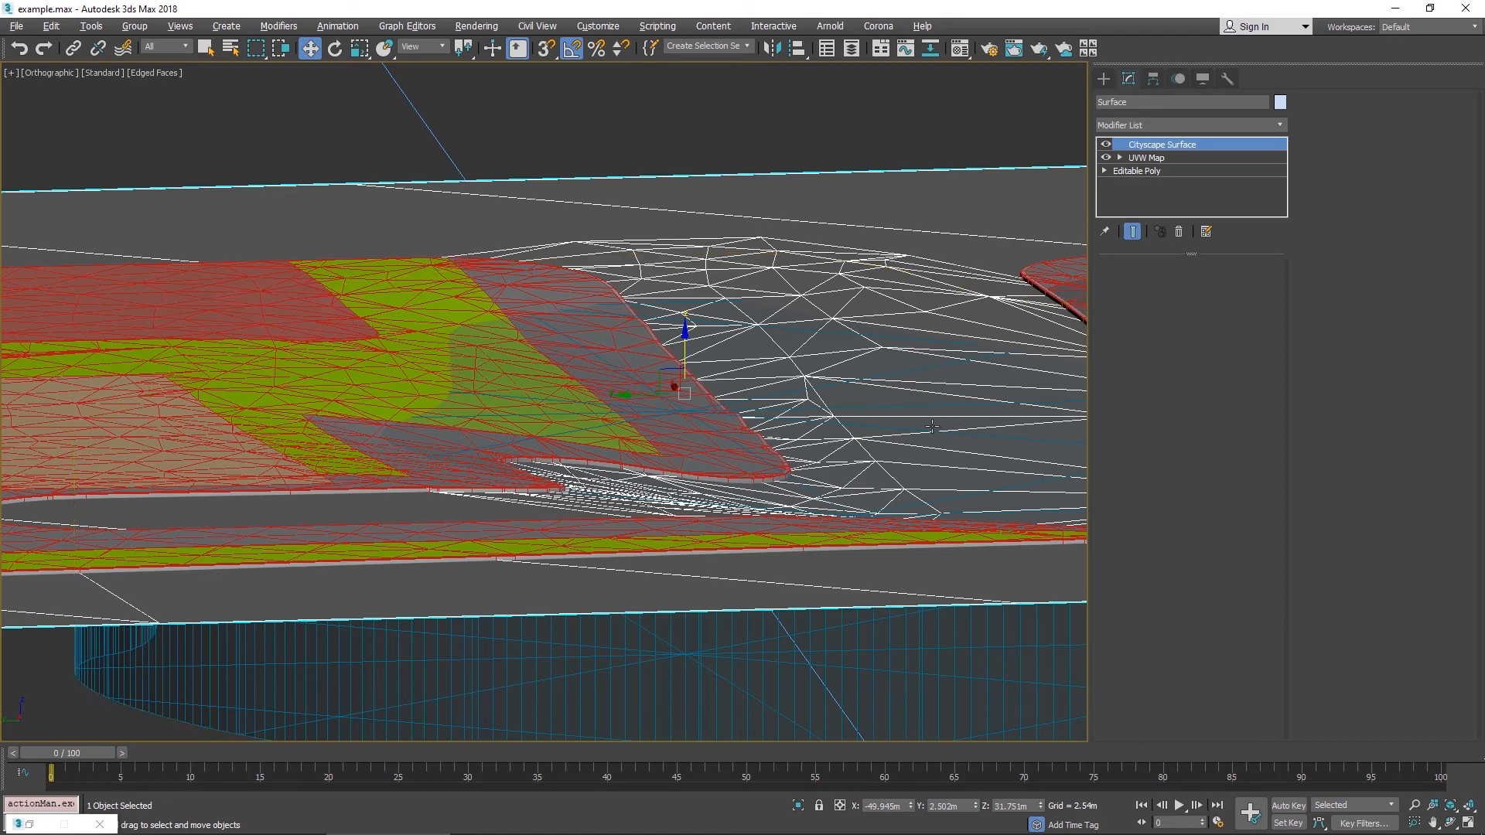
pyautogui.keyDown('alt'); pyautogui.moveTo(962, 419); pyautogui.dragTo(630, 393, button='middle'); pyautogui.keyUp('alt')
pyautogui.scroll(-5, 630, 392)
# - Select the curbed area spline, hide geometry, and delete its inner loop vertices beside the lake
pyautogui.click(671, 333)
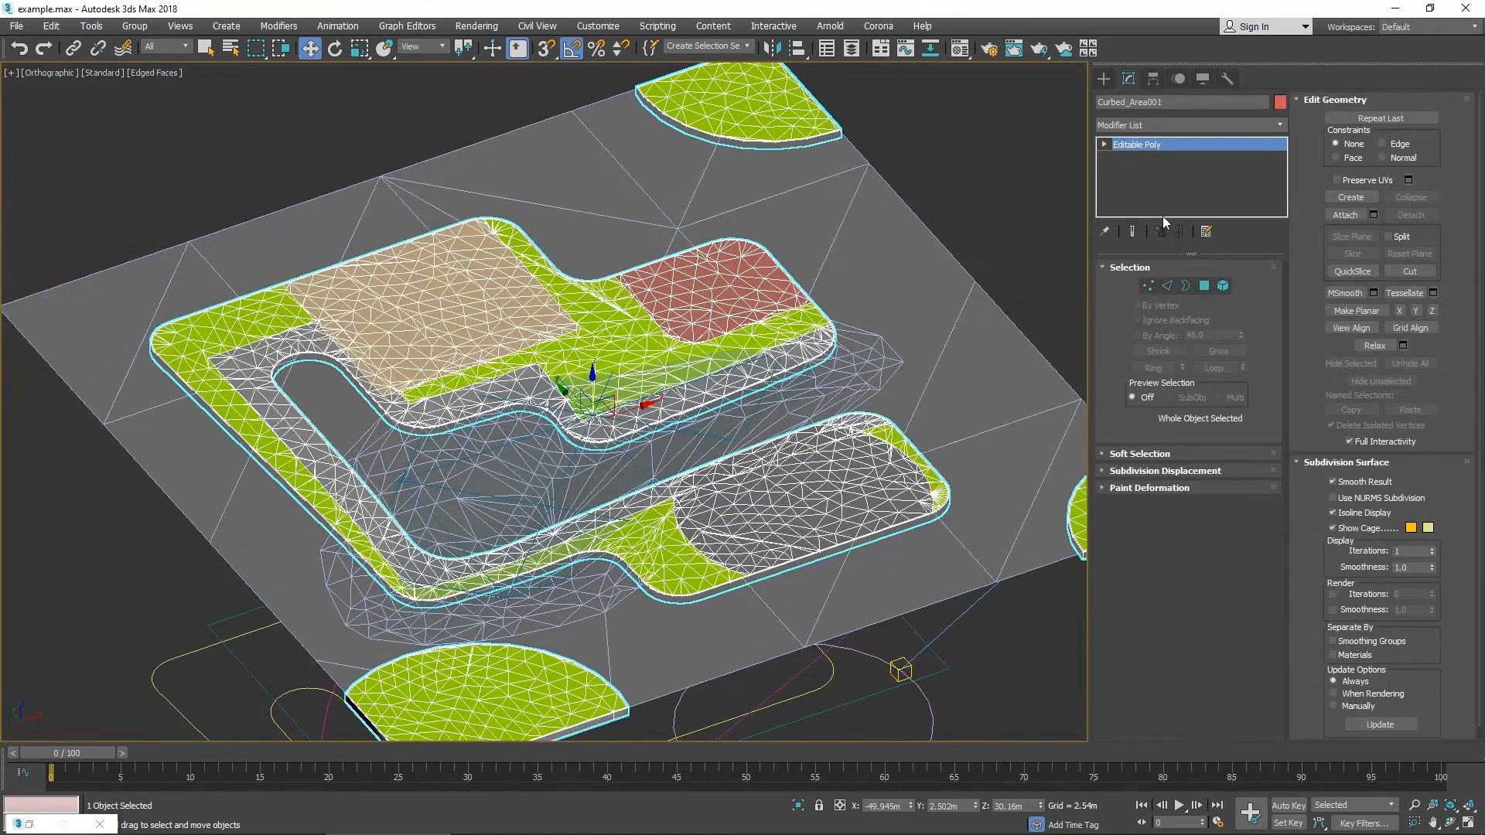
pyautogui.click(953, 193)
pyautogui.hotkey('shift', 'g')
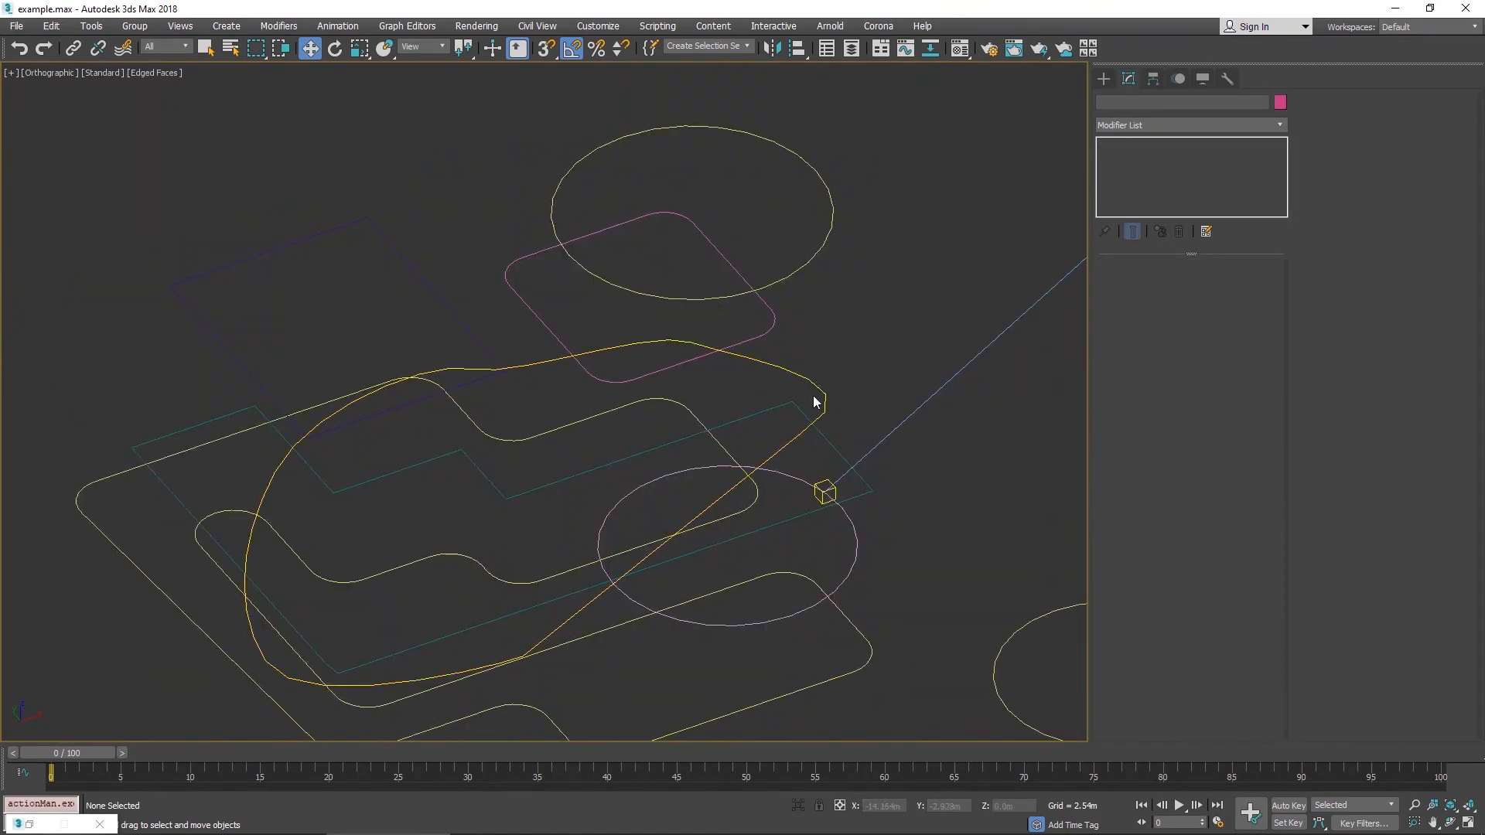
pyautogui.moveTo(753, 407)
pyautogui.keyDown('alt'); pyautogui.mouseDown(button='middle')
pyautogui.moveTo(736, 434)
pyautogui.moveTo(748, 395)
pyautogui.mouseUp(button='middle'); pyautogui.keyUp('alt')
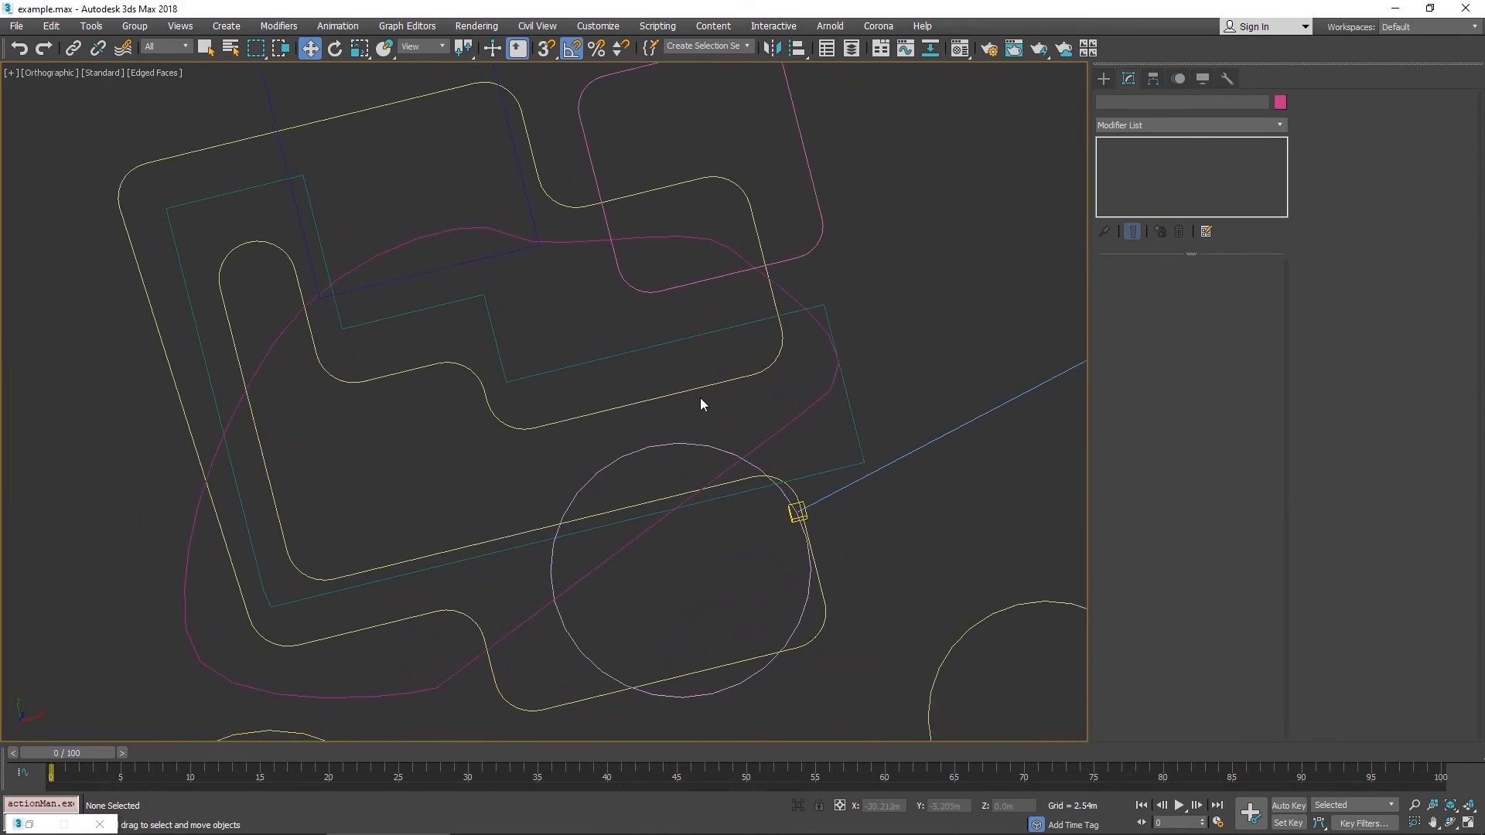
pyautogui.click(699, 391)
pyautogui.click(1133, 171)
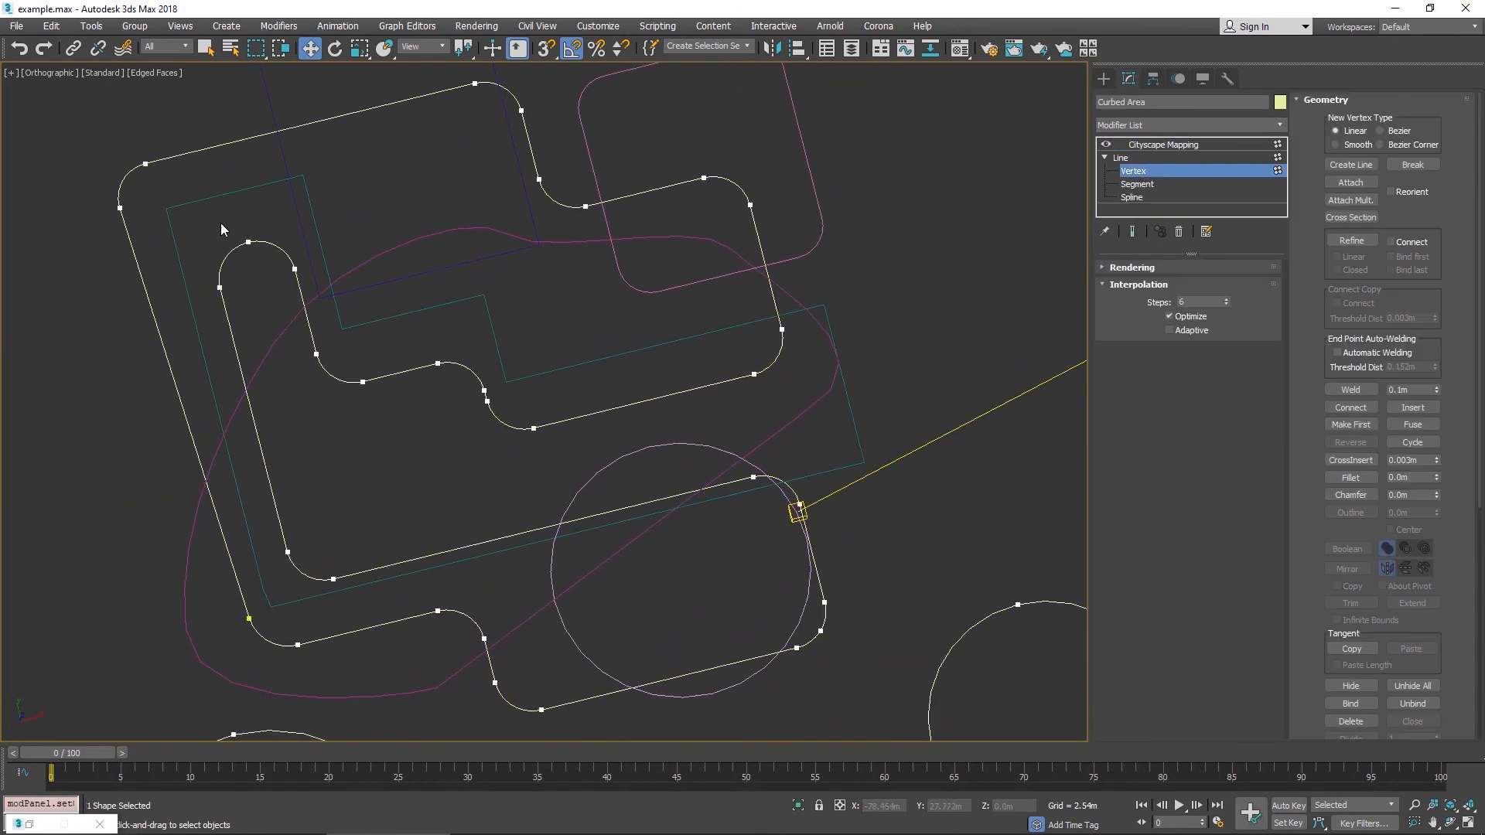
pyautogui.press('Delete')
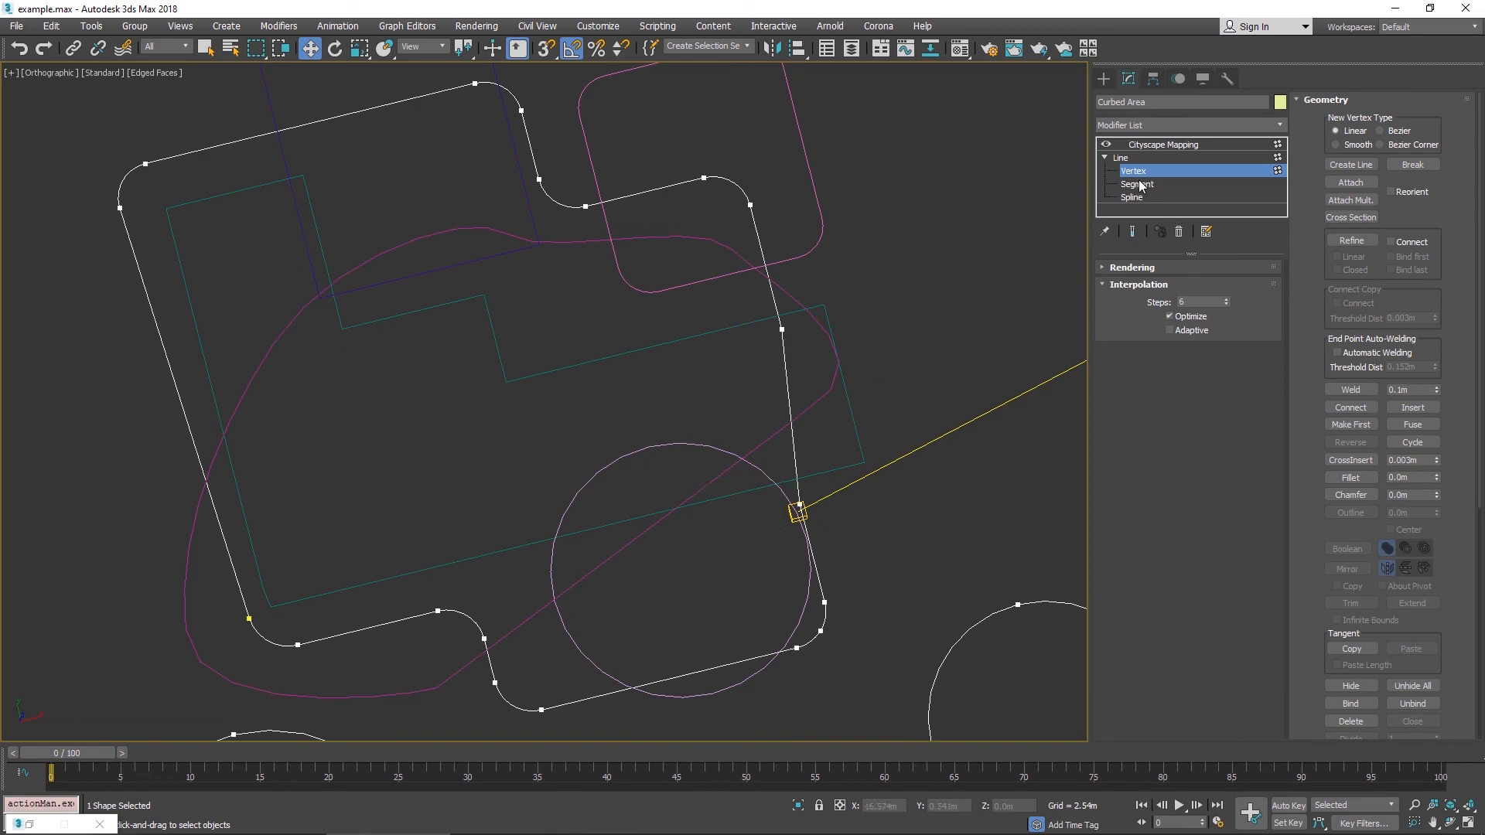
pyautogui.click(1152, 145)
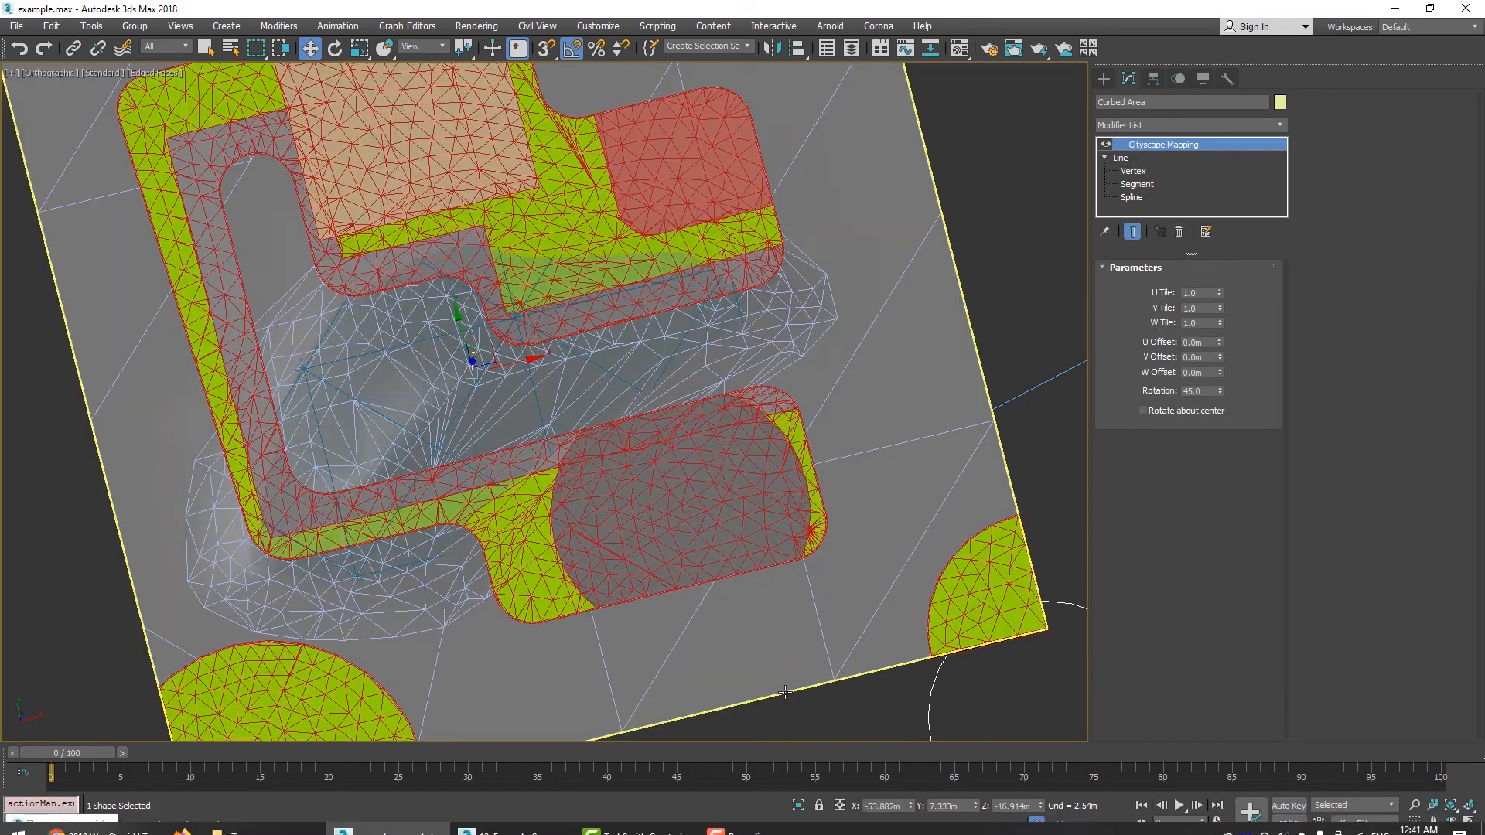
# - Reselect the Cityscape object and render the lake area to check the result
pyautogui.scroll(-5, 785, 691)
pyautogui.click(1005, 638)
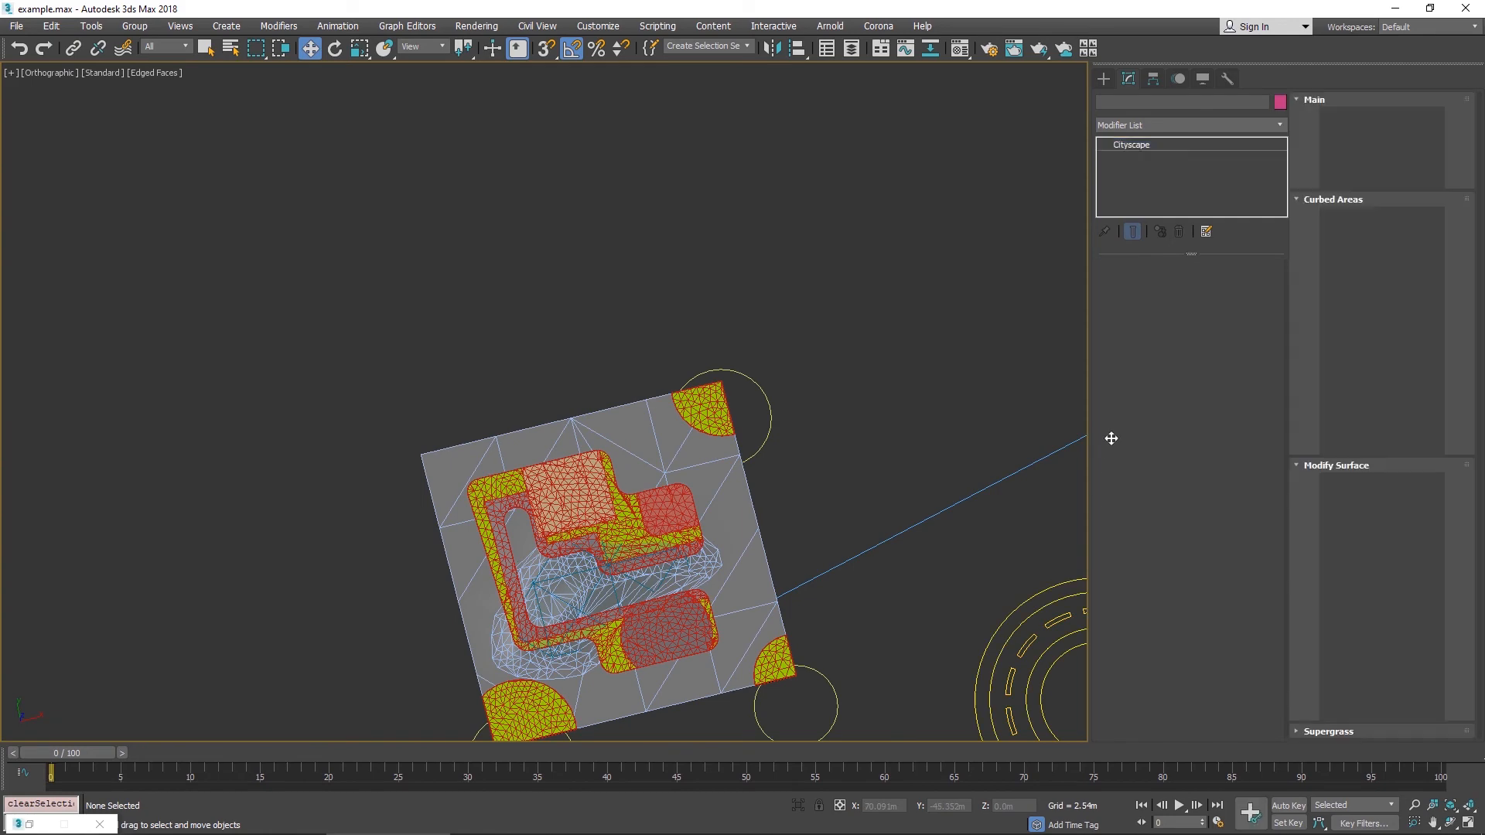
pyautogui.click(1166, 332)
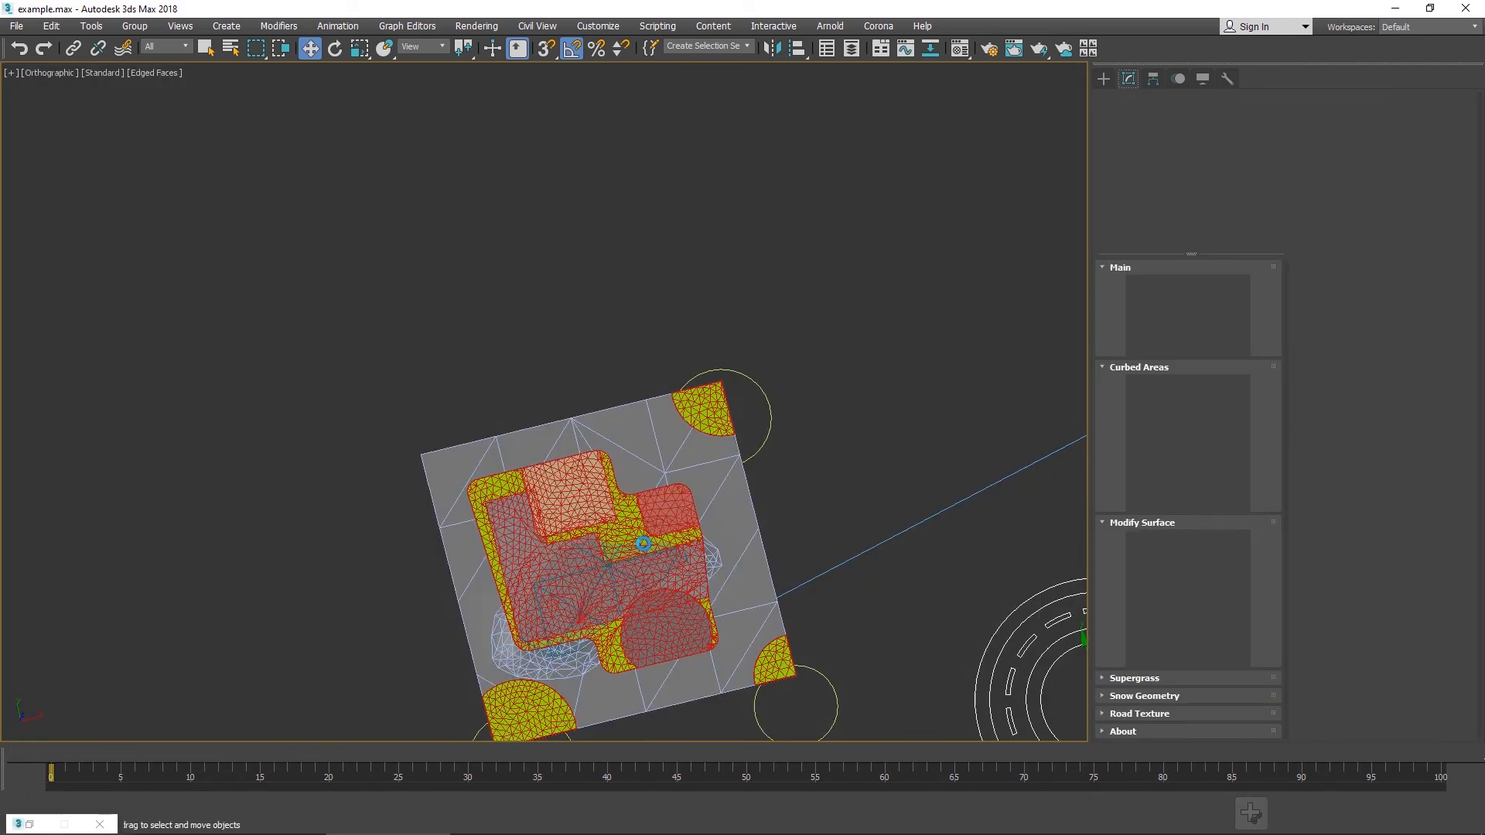
pyautogui.keyDown('alt'); pyautogui.moveTo(644, 544); pyautogui.dragTo(765, 272, button='middle'); pyautogui.keyUp('alt')
pyautogui.scroll(6, 720, 488)
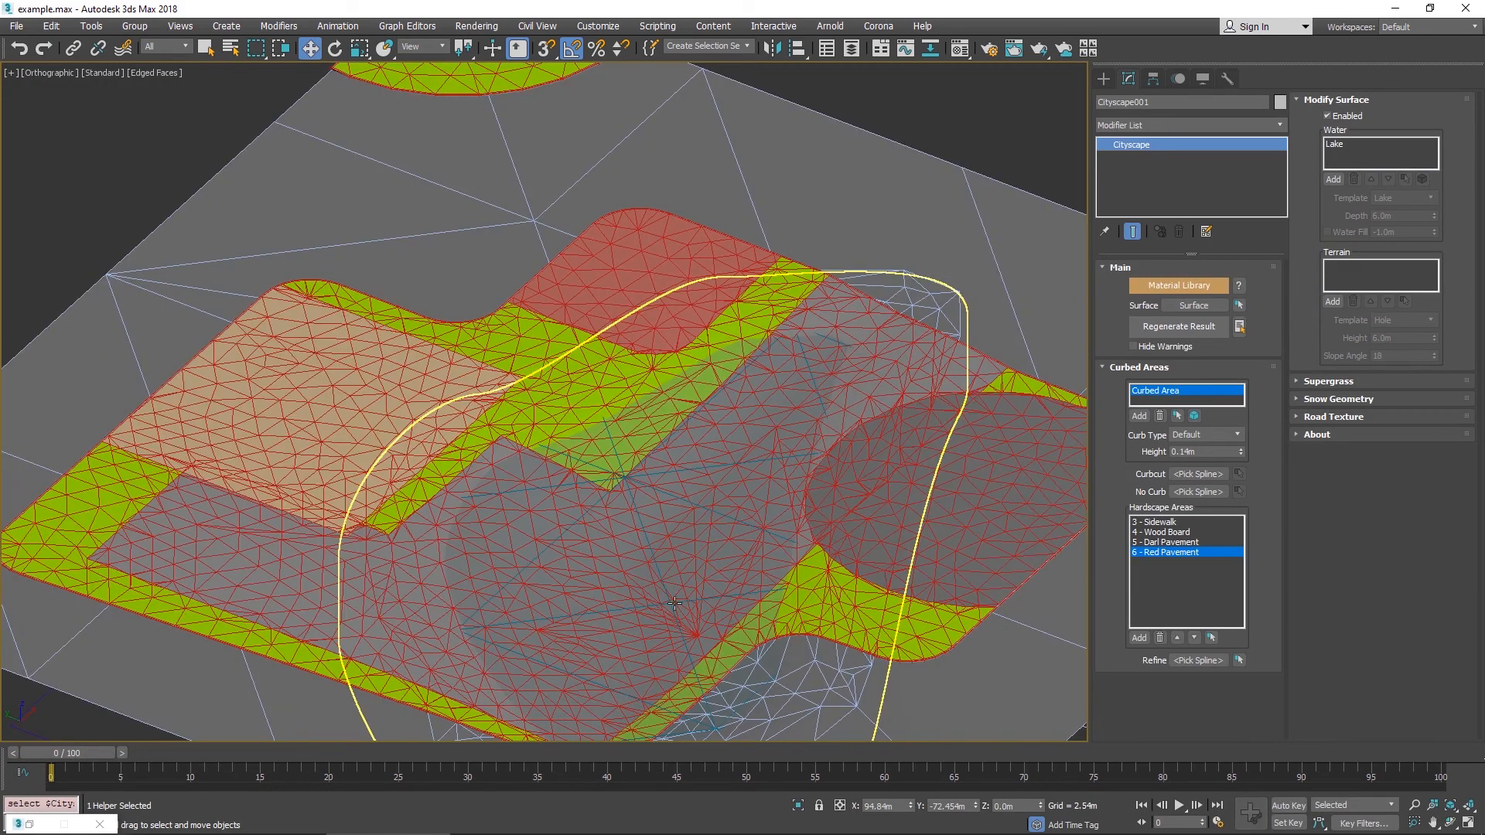
pyautogui.hotkey('shift', 'q')
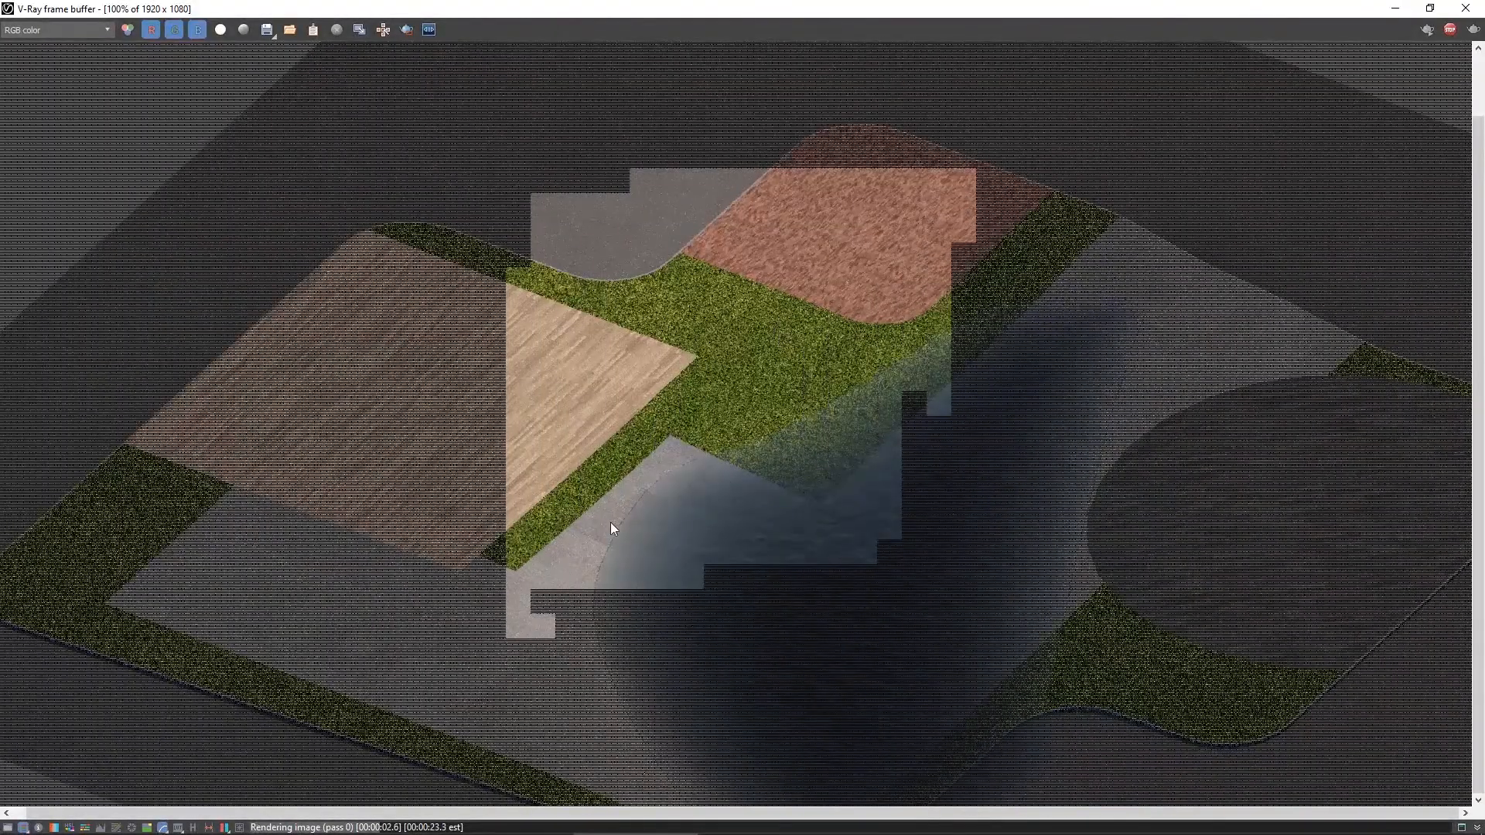
pyautogui.click(1476, 10)
# - Remove the splines from all four hardscape areas and regenerate the Cityscape result
pyautogui.moveTo(907, 470); pyautogui.dragTo(860, 430, button='middle')
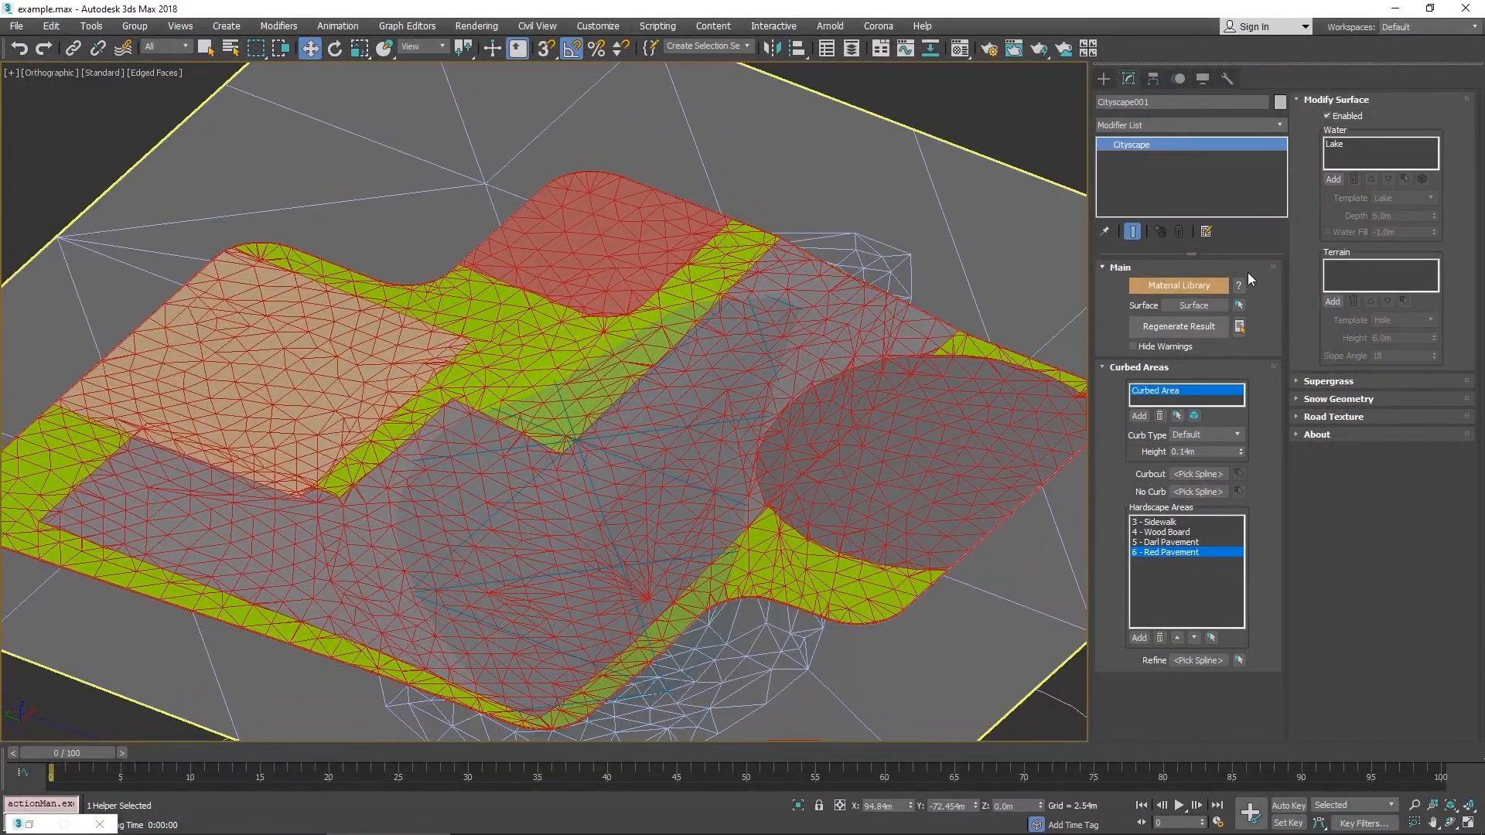
pyautogui.click(1138, 284)
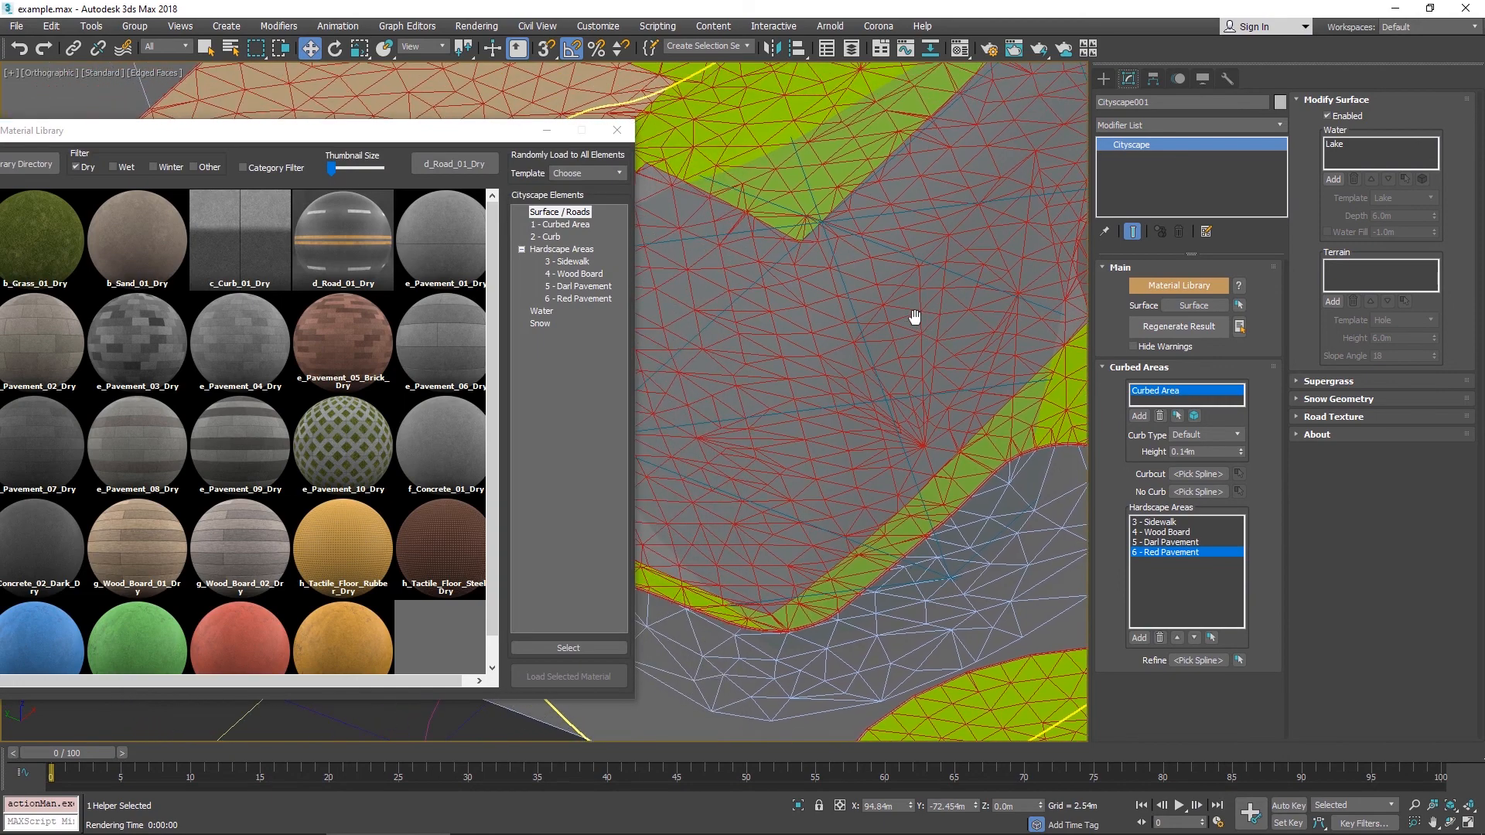
pyautogui.click(1160, 523)
pyautogui.click(1161, 638)
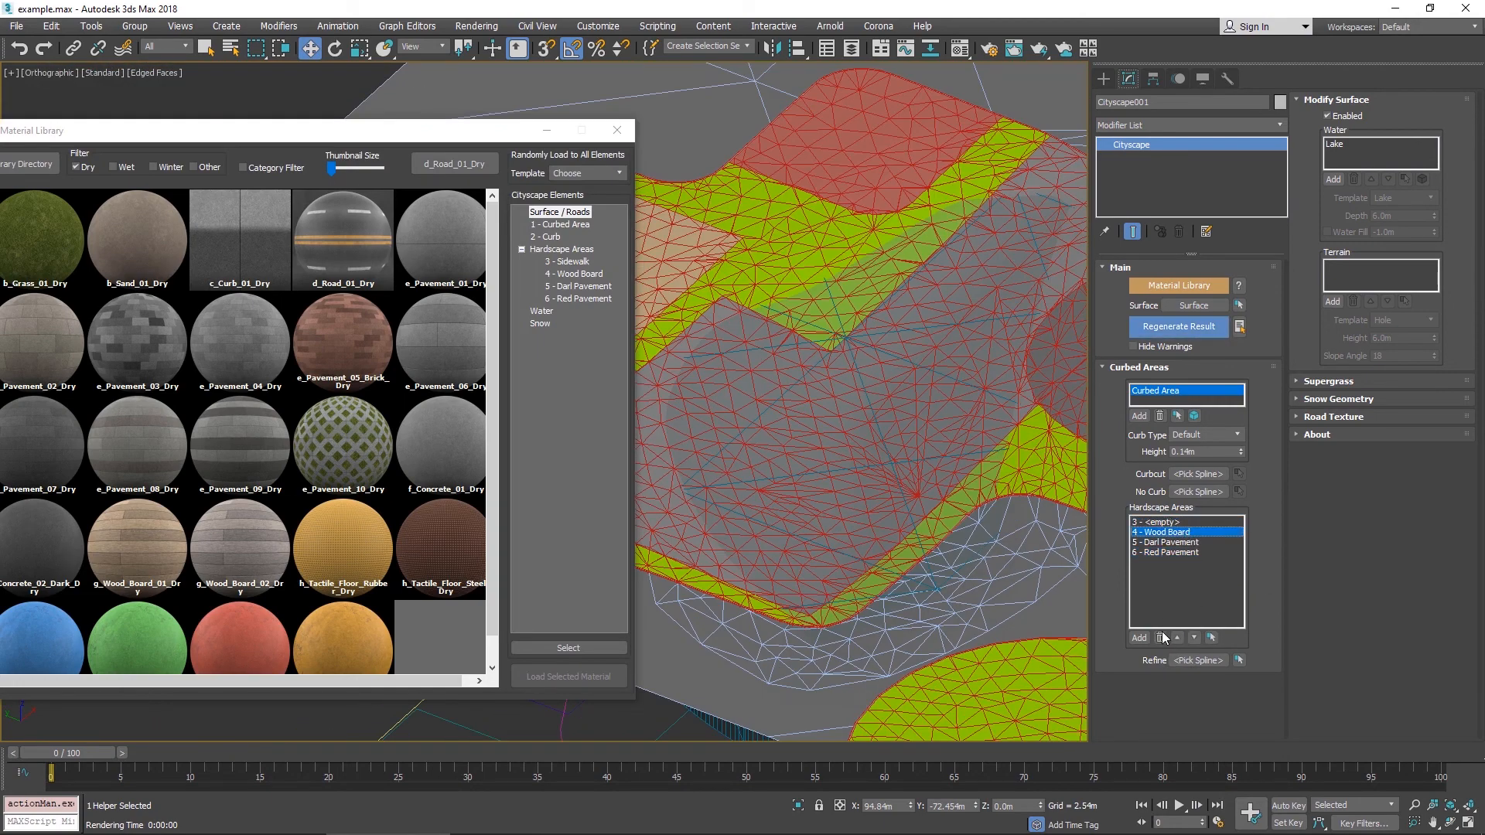
pyautogui.click(1168, 554)
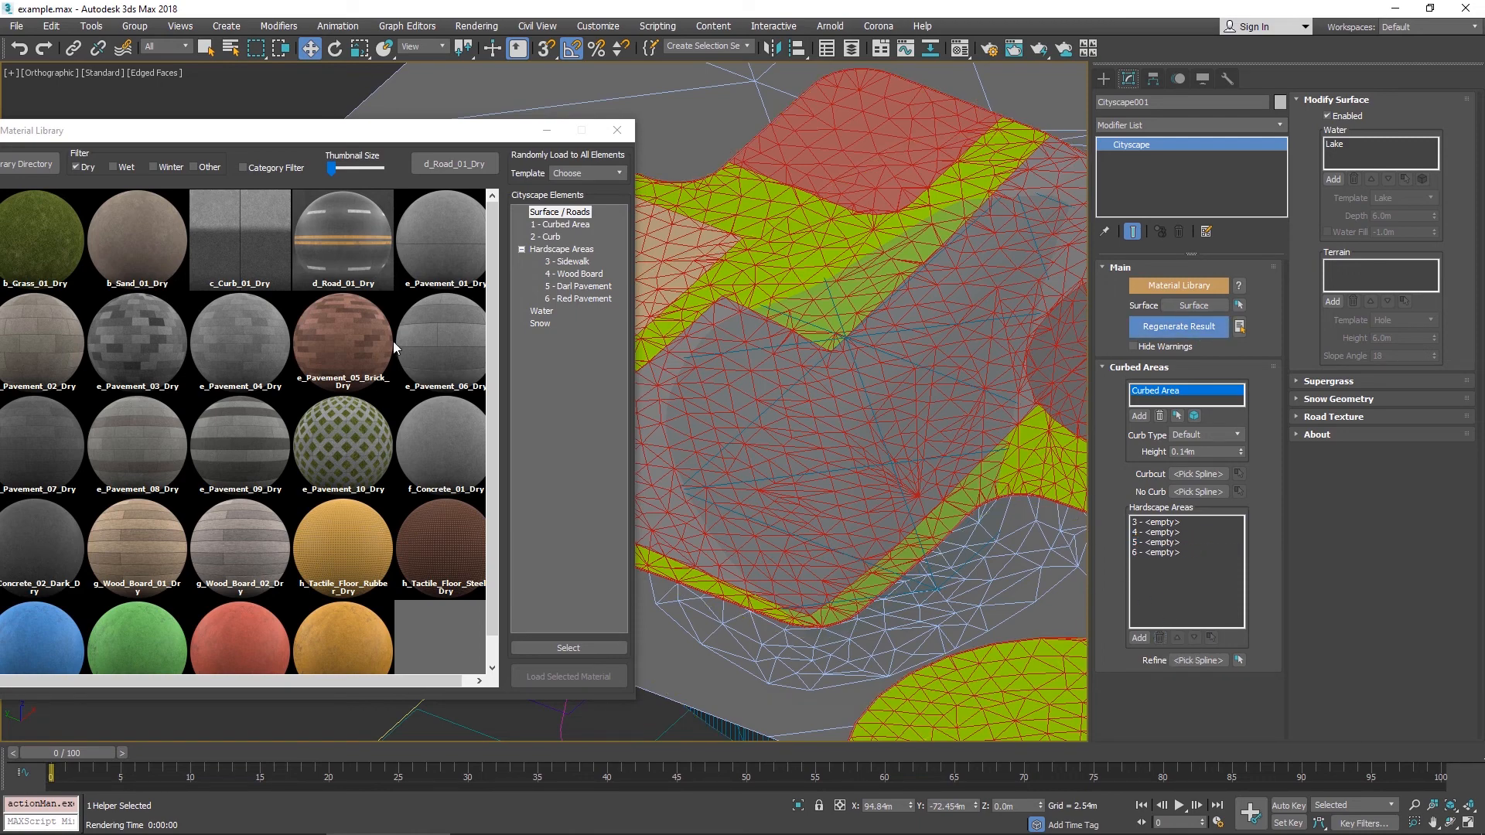
pyautogui.click(1178, 326)
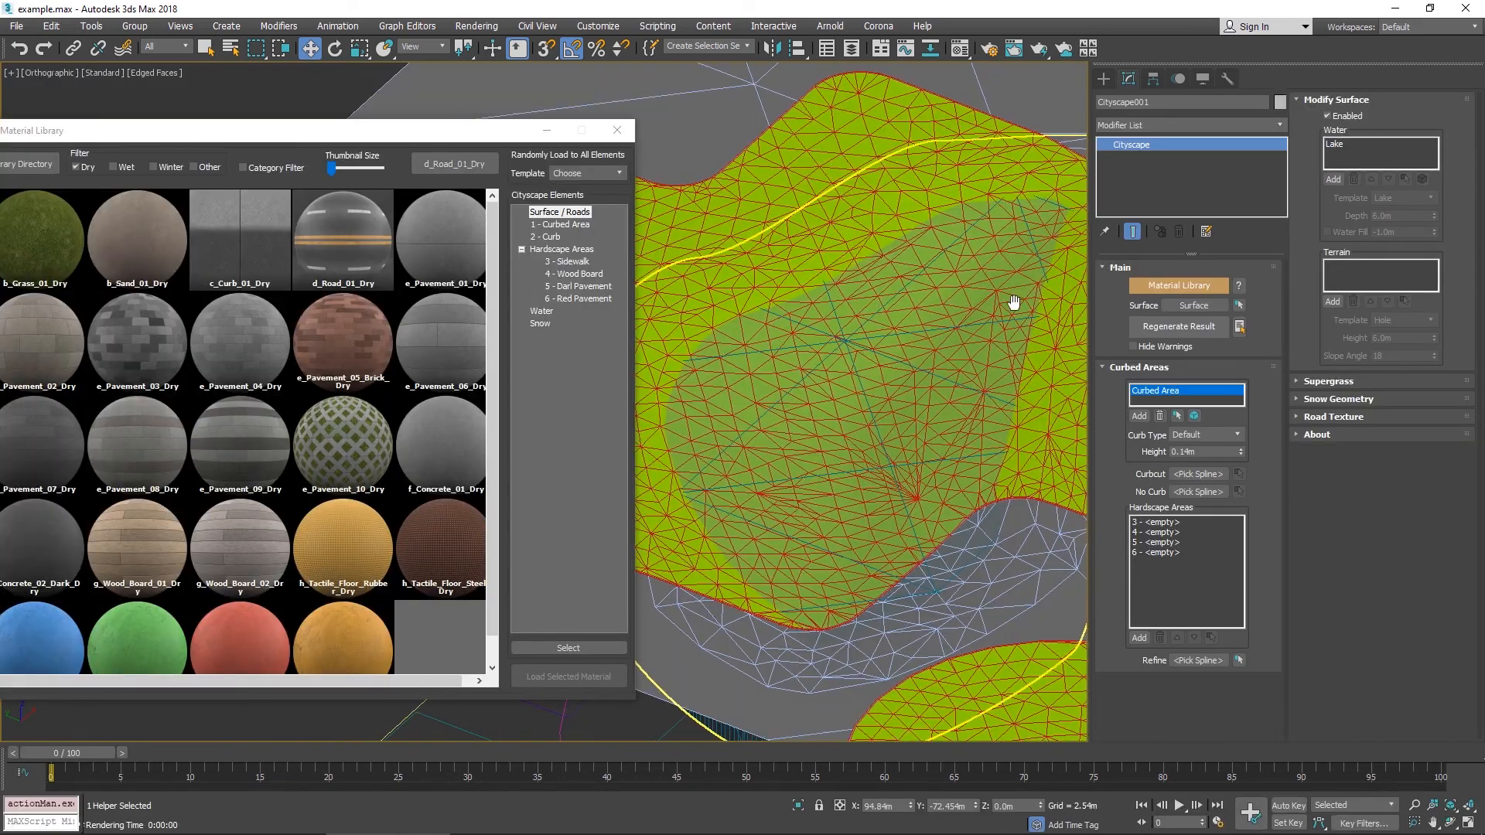
# - Render the view to check the lake with the emptied hardscape areas
pyautogui.hotkey('shift', 'q')
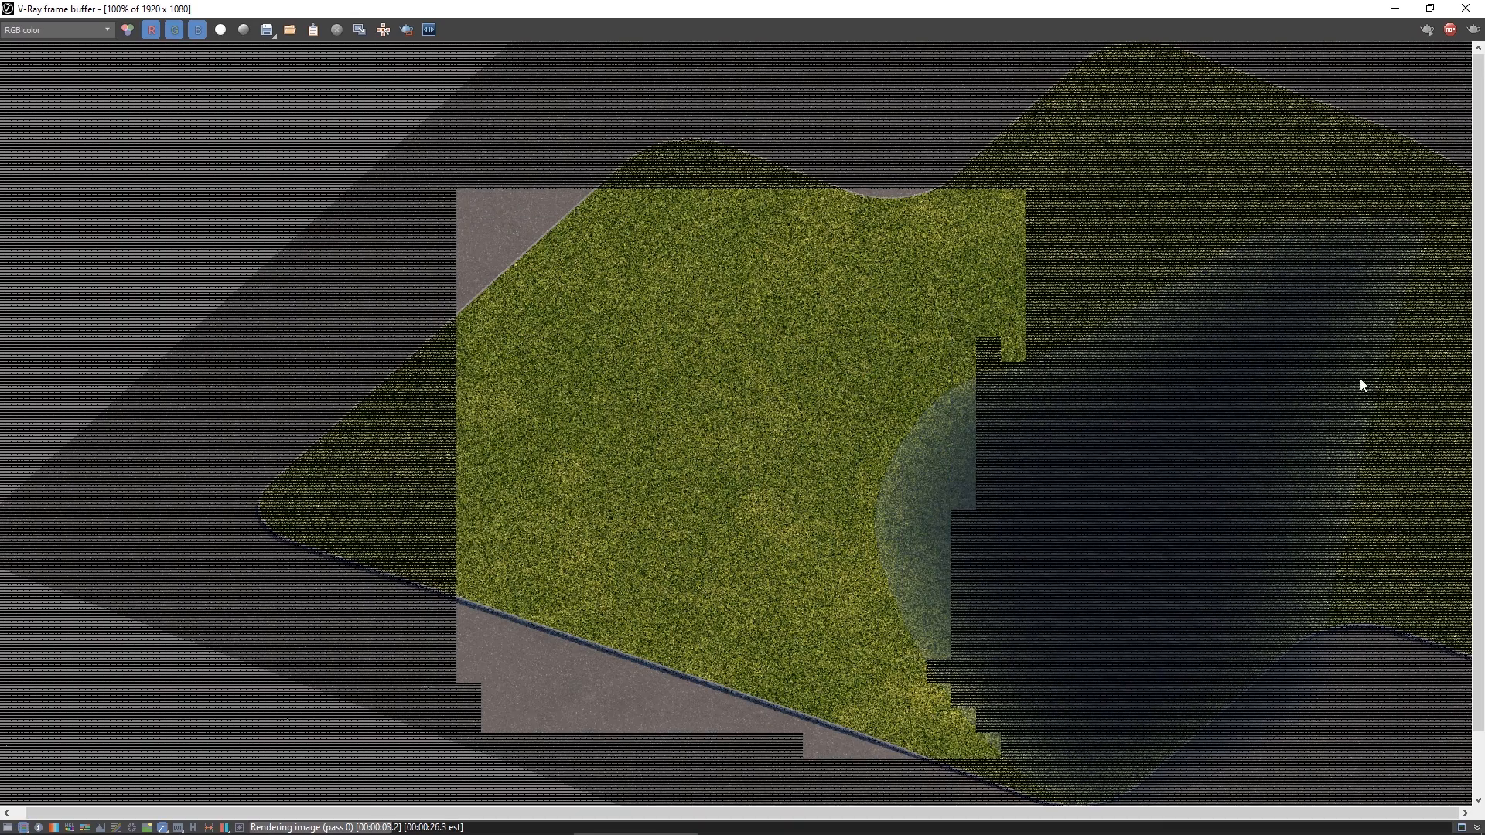
# - Apply the b_Sand_01_Dry material to the curbed area from the Material Library and render the view
pyautogui.click(1466, 8)
pyautogui.scroll(3, 937, 324)
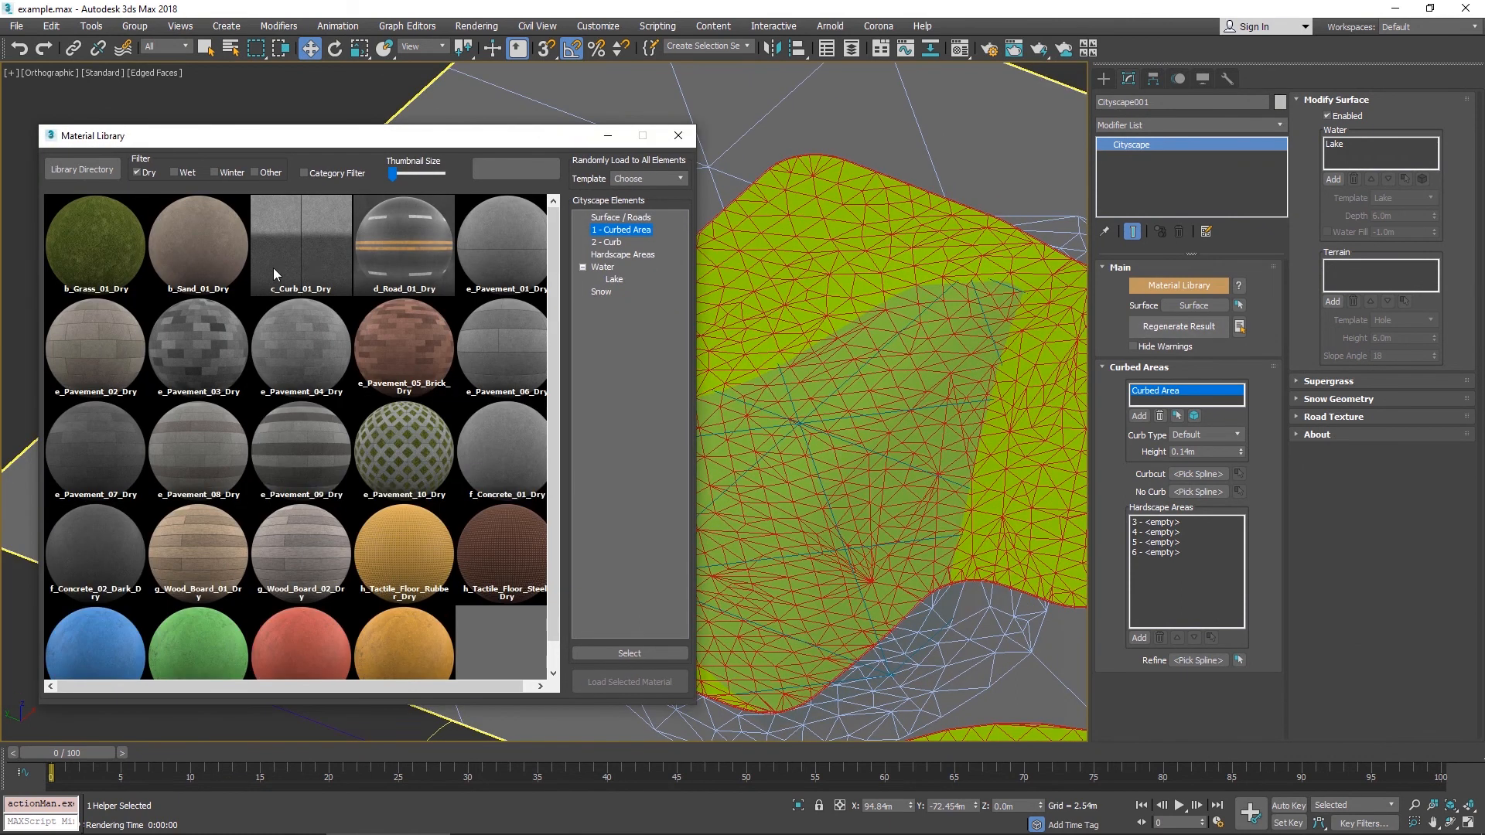
pyautogui.click(190, 257)
pyautogui.doubleClick(224, 248)
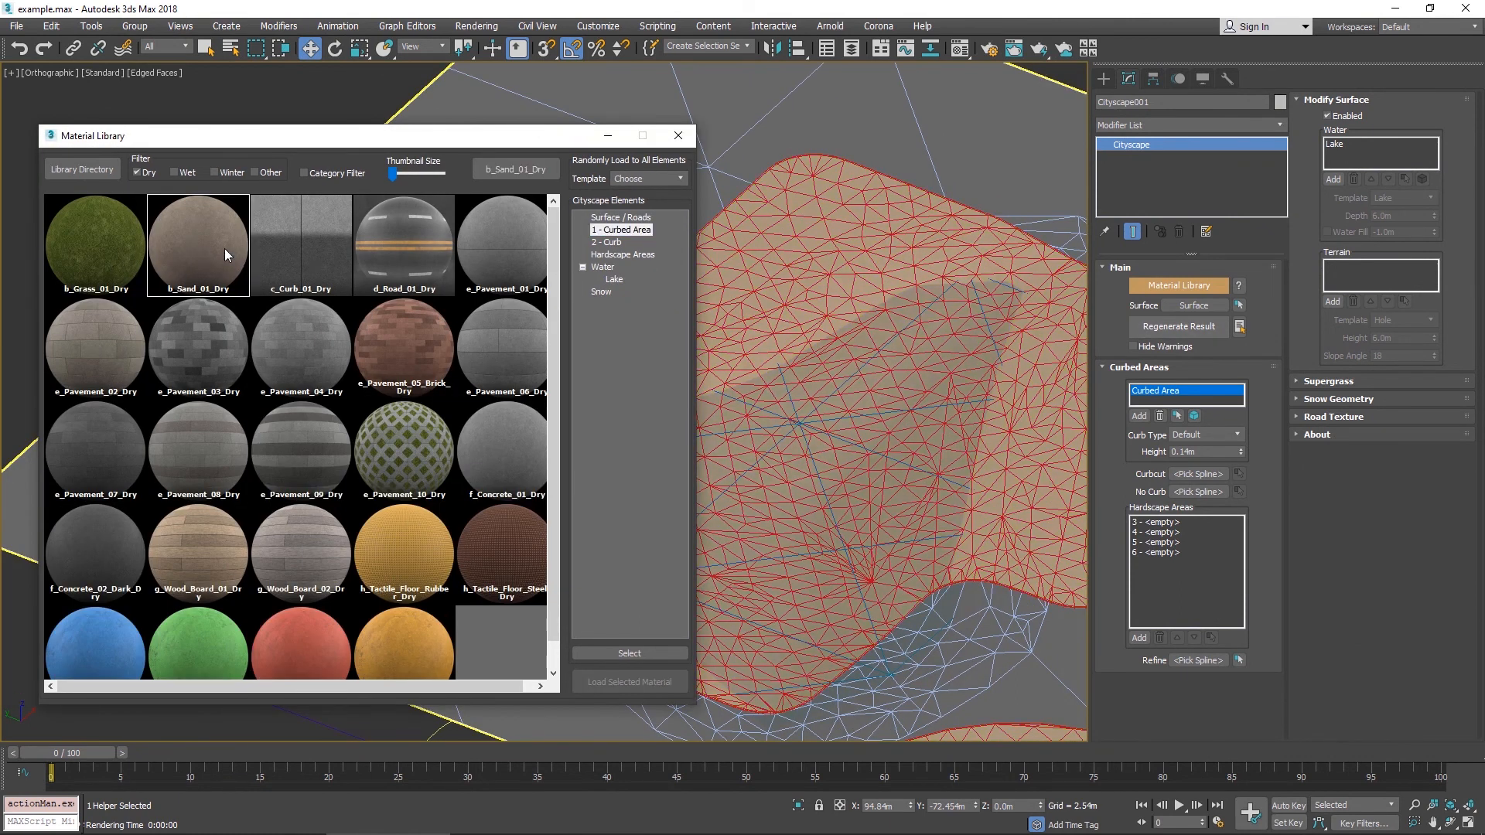
pyautogui.click(678, 135)
pyautogui.hotkey('shift', 'q')
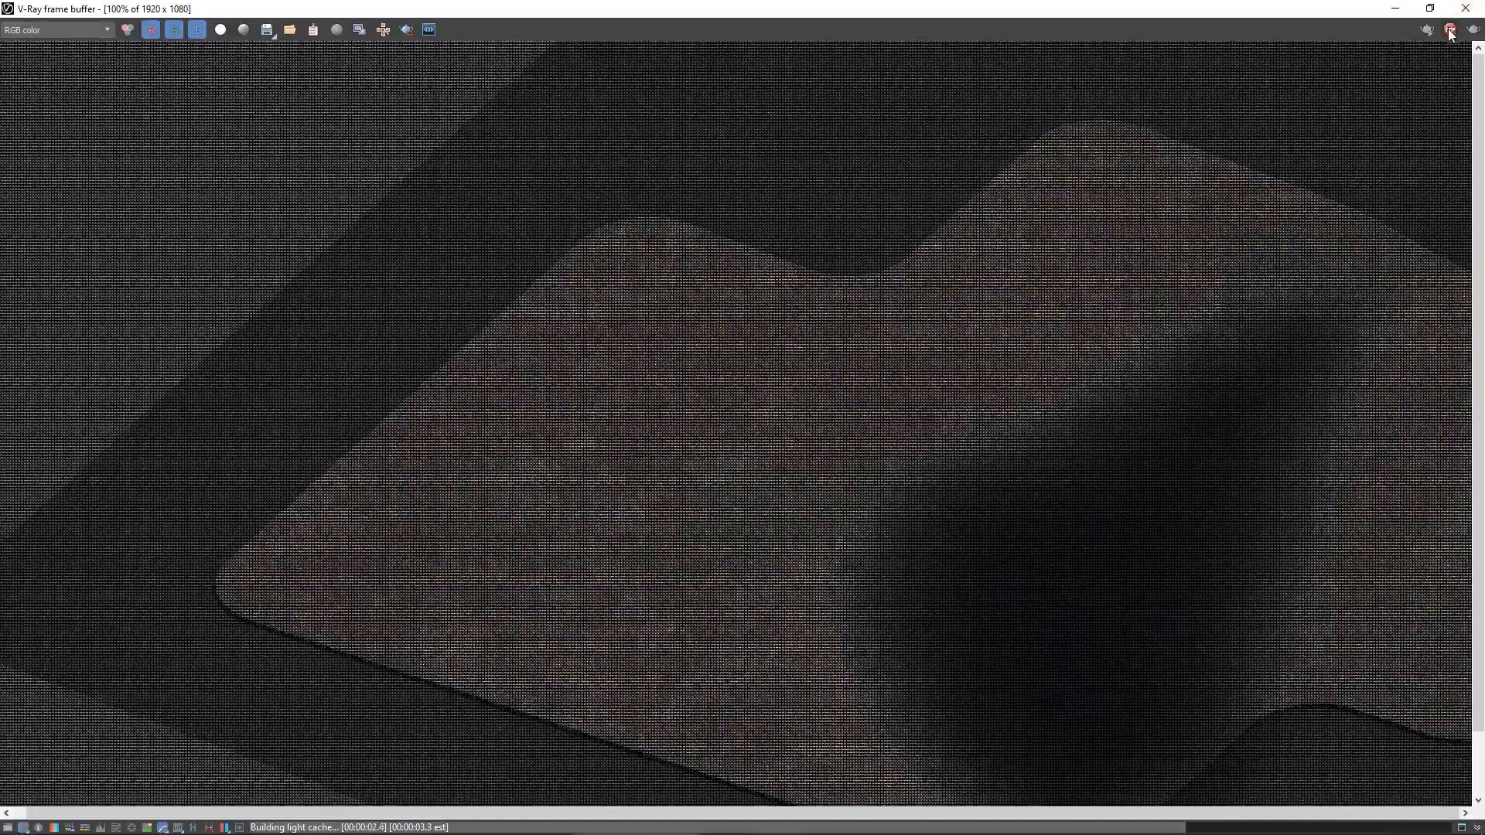
# - Draw a circle spline of about 17.6 m radius near the corner of the Cityscape surface
pyautogui.click(1465, 9)
pyautogui.scroll(-5, 551, 348)
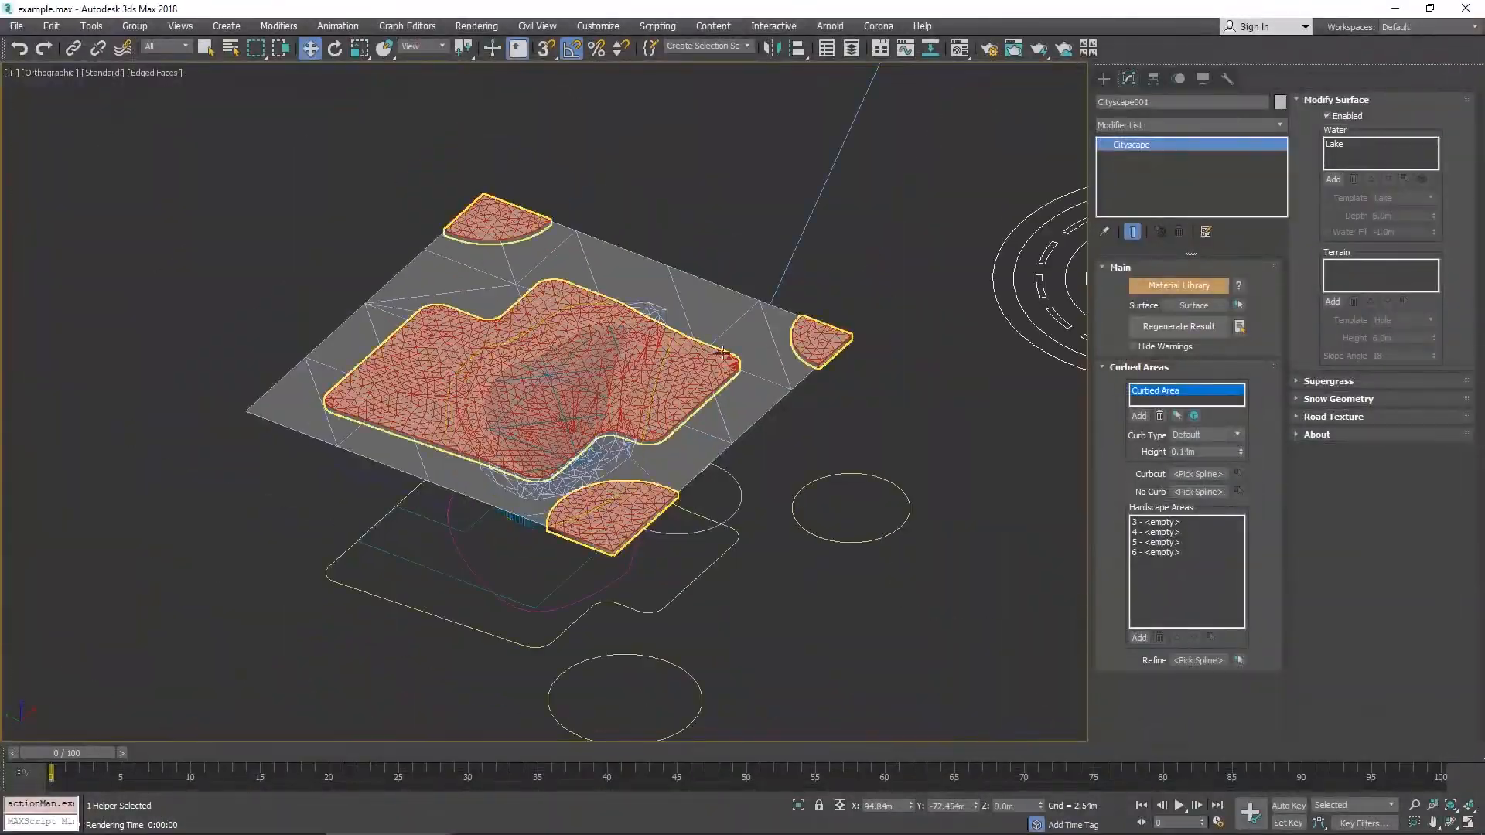
pyautogui.keyDown('alt'); pyautogui.moveTo(551, 349); pyautogui.dragTo(815, 601, button='middle'); pyautogui.keyUp('alt')
pyautogui.scroll(5, 663, 334)
pyautogui.scroll(-5, 664, 335)
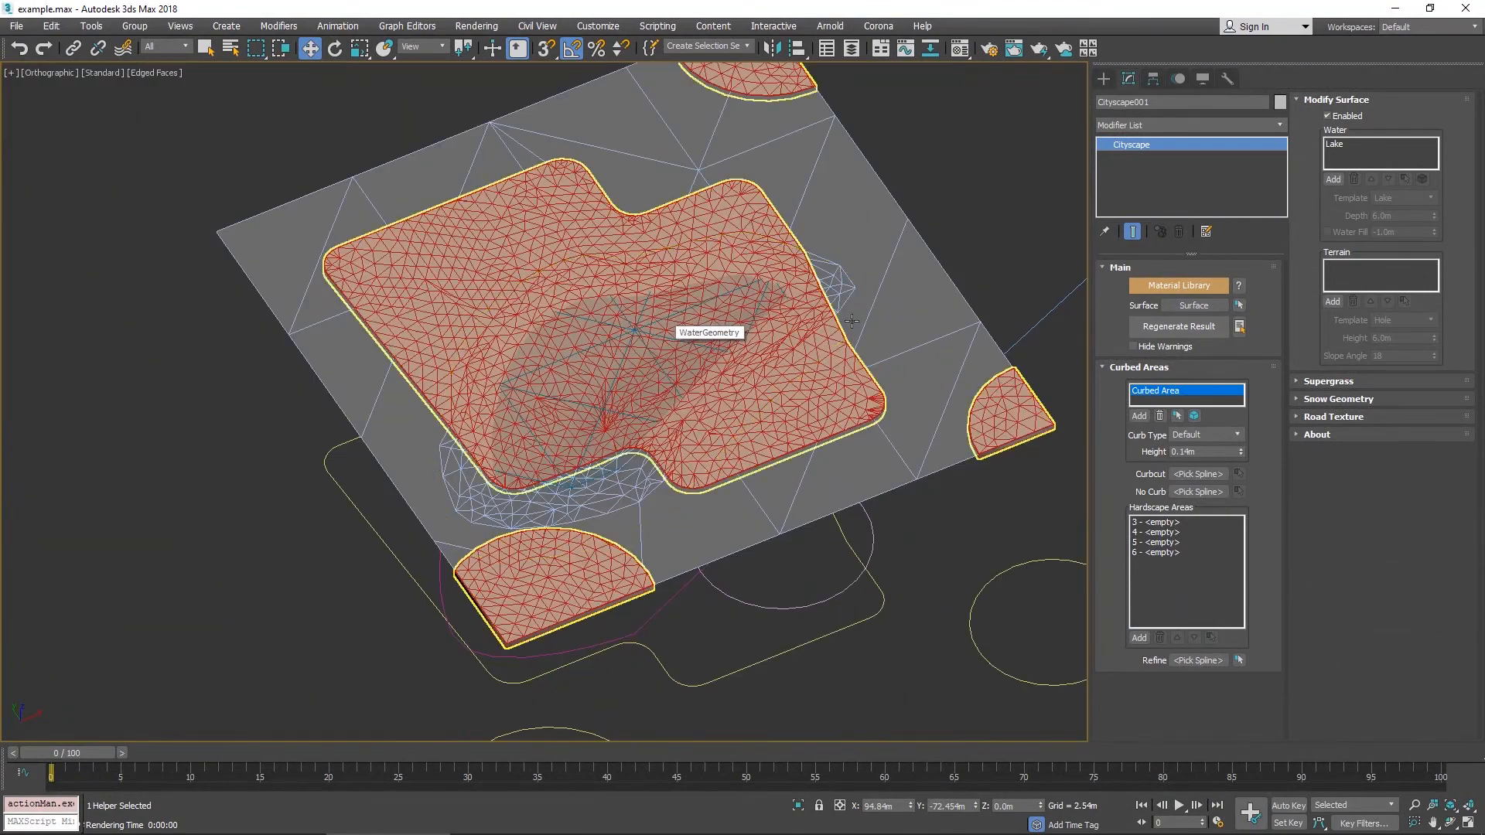
pyautogui.keyDown('alt'); pyautogui.moveTo(663, 335); pyautogui.dragTo(830, 704, button='middle'); pyautogui.keyUp('alt')
pyautogui.click(1107, 75)
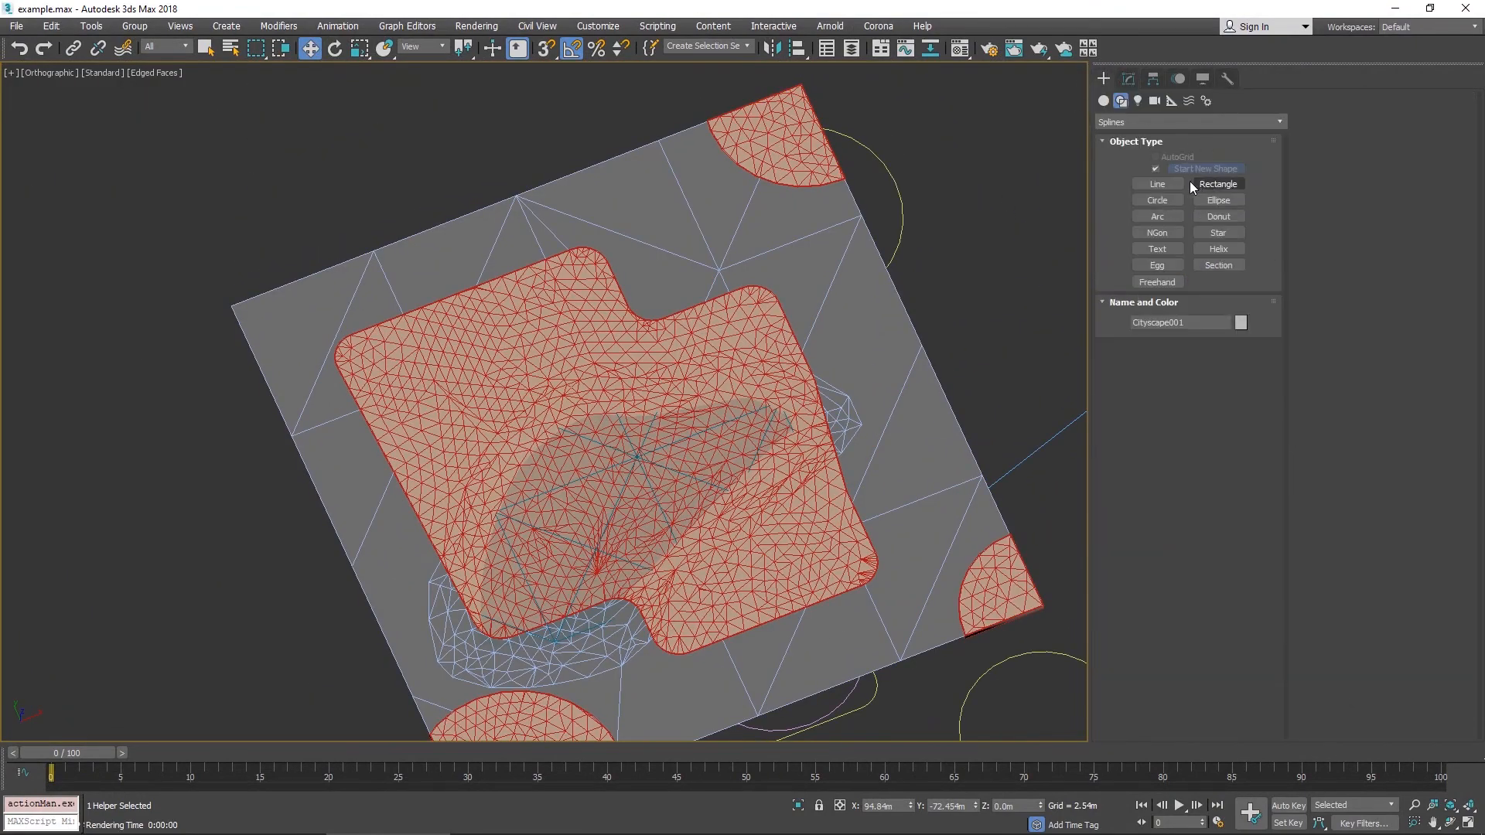
pyautogui.click(1158, 200)
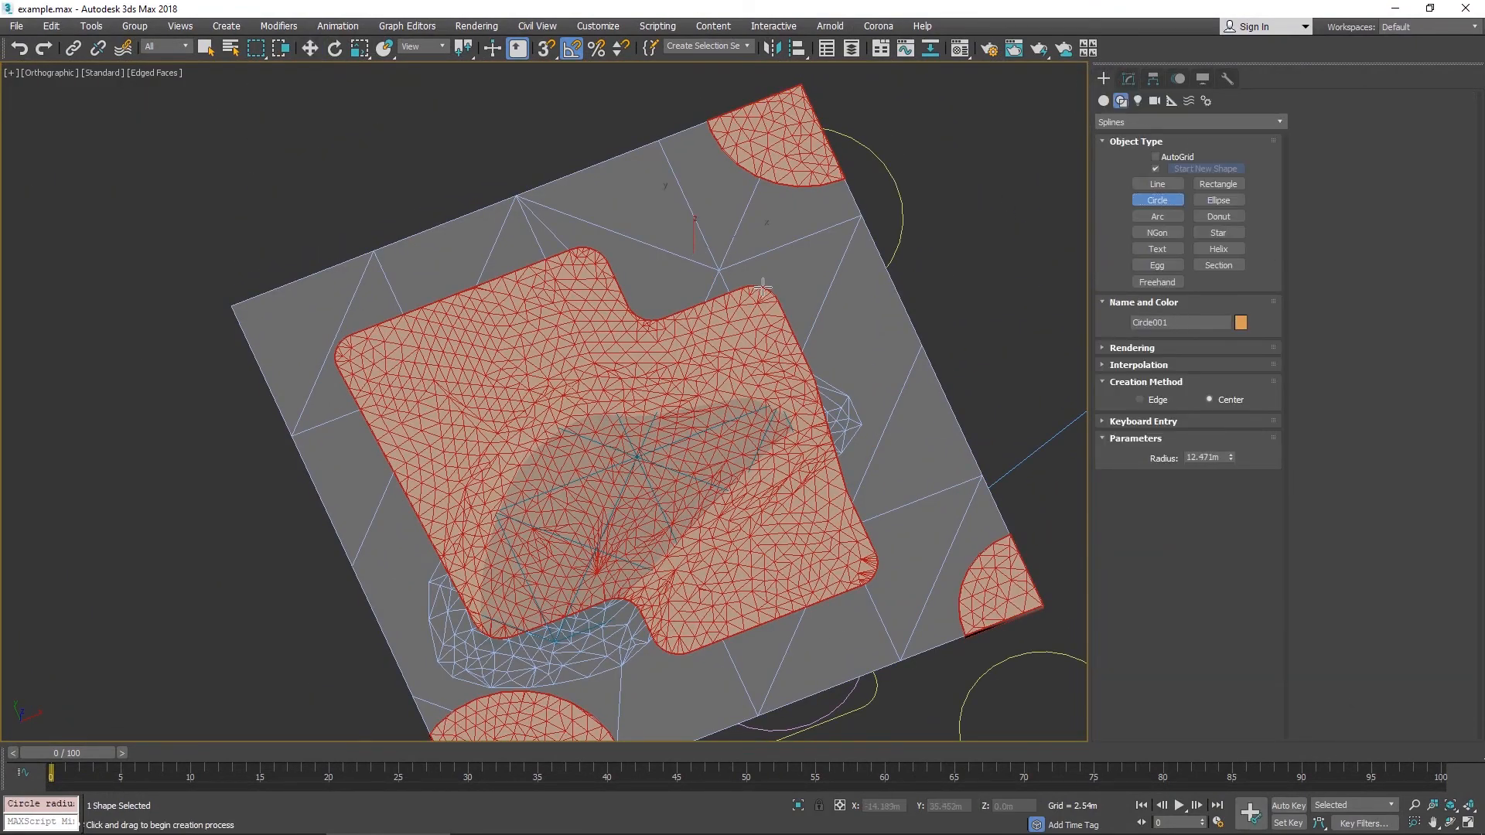
pyautogui.press('F3')
pyautogui.moveTo(769, 295); pyautogui.dragTo(782, 309)
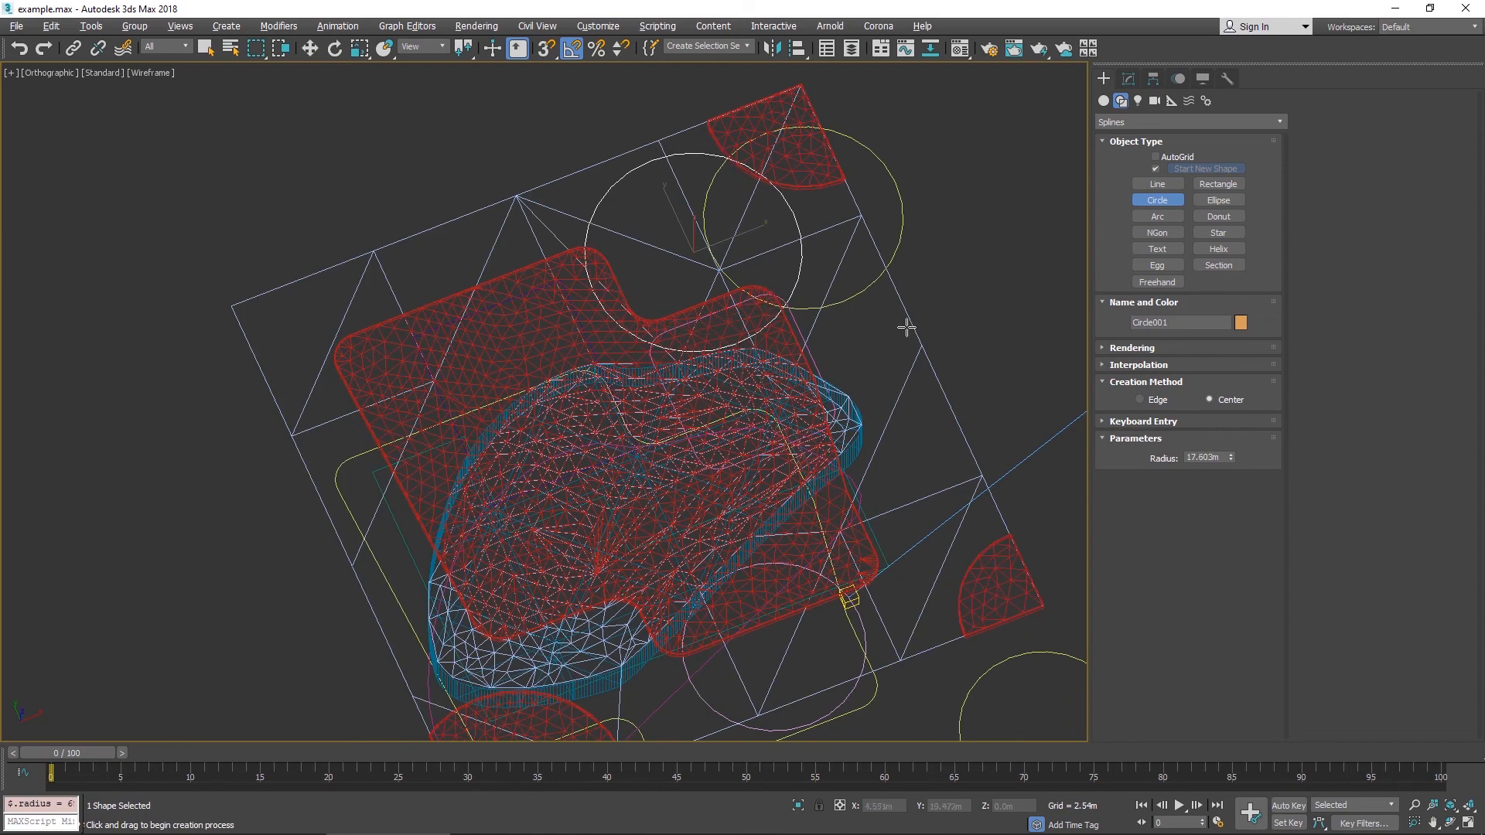
pyautogui.keyDown('alt'); pyautogui.moveTo(906, 327); pyautogui.dragTo(937, 292, button='middle'); pyautogui.keyUp('alt')
pyautogui.scroll(-2, 938, 292)
pyautogui.keyDown('alt'); pyautogui.moveTo(776, 376); pyautogui.dragTo(808, 394, button='middle'); pyautogui.keyUp('alt')
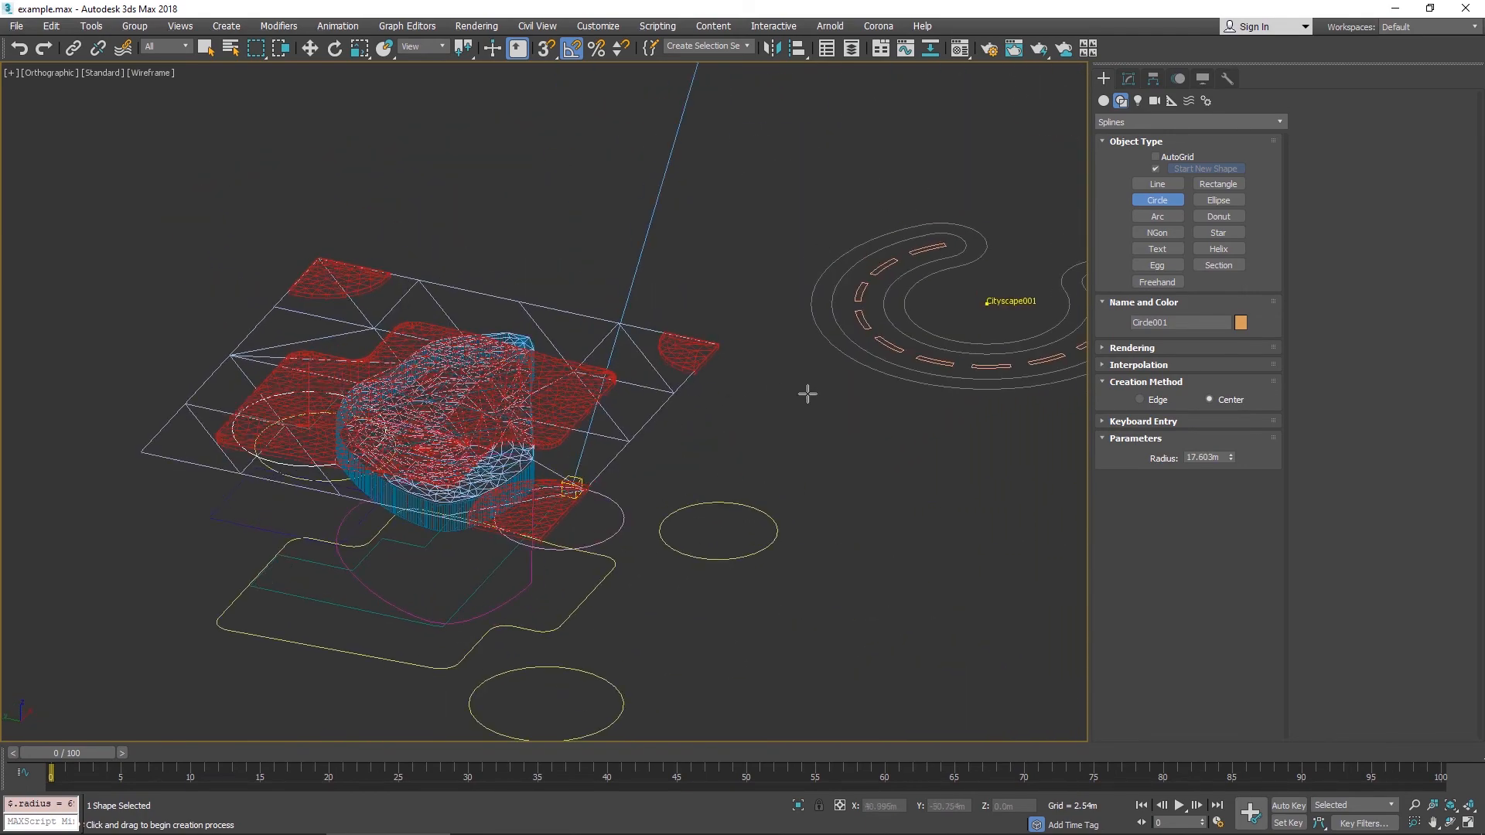
# - Select the Cityscape object and add the new circle as a second water area
pyautogui.press('w')
pyautogui.click(890, 350)
pyautogui.click(1128, 79)
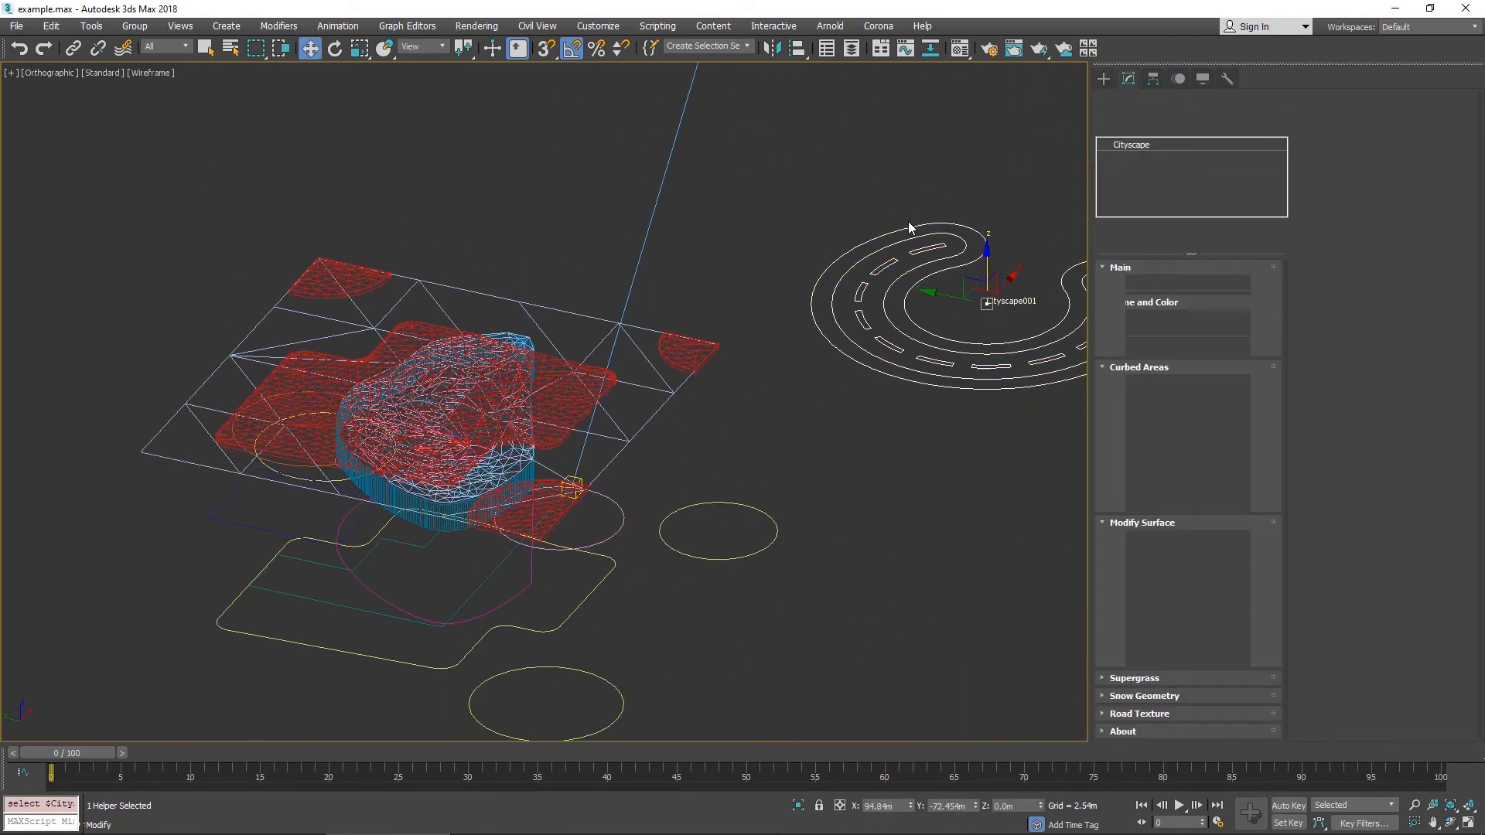
pyautogui.keyDown('alt'); pyautogui.moveTo(472, 419); pyautogui.dragTo(378, 159, button='middle'); pyautogui.keyUp('alt')
pyautogui.moveTo(378, 158); pyautogui.dragTo(502, 200, button='middle')
pyautogui.keyDown('alt'); pyautogui.moveTo(501, 200); pyautogui.dragTo(743, 339, button='middle'); pyautogui.keyUp('alt')
pyautogui.click(1333, 178)
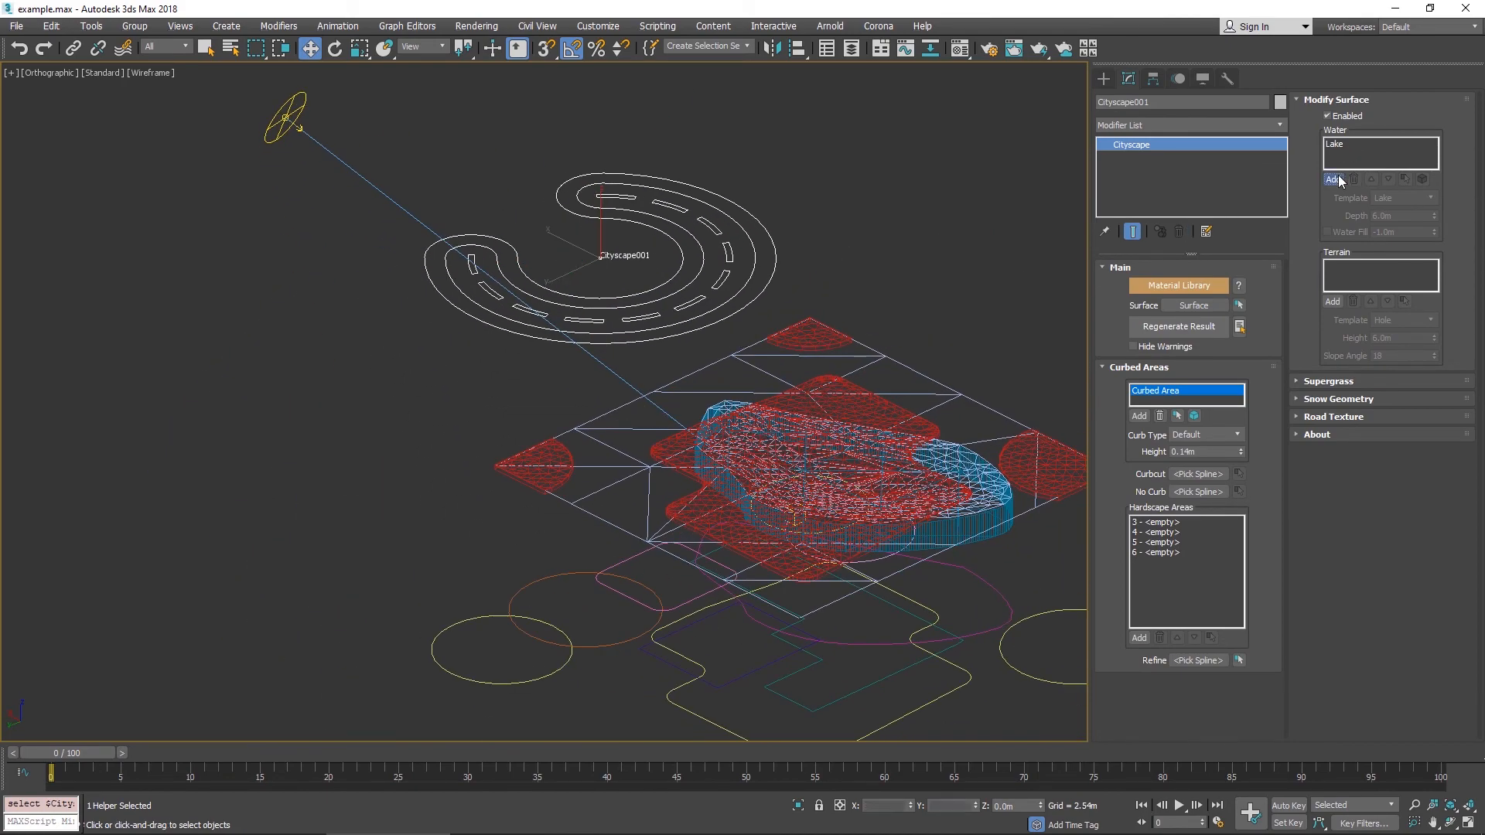
pyautogui.keyDown('alt'); pyautogui.moveTo(645, 671); pyautogui.dragTo(574, 684, button='middle'); pyautogui.keyUp('alt')
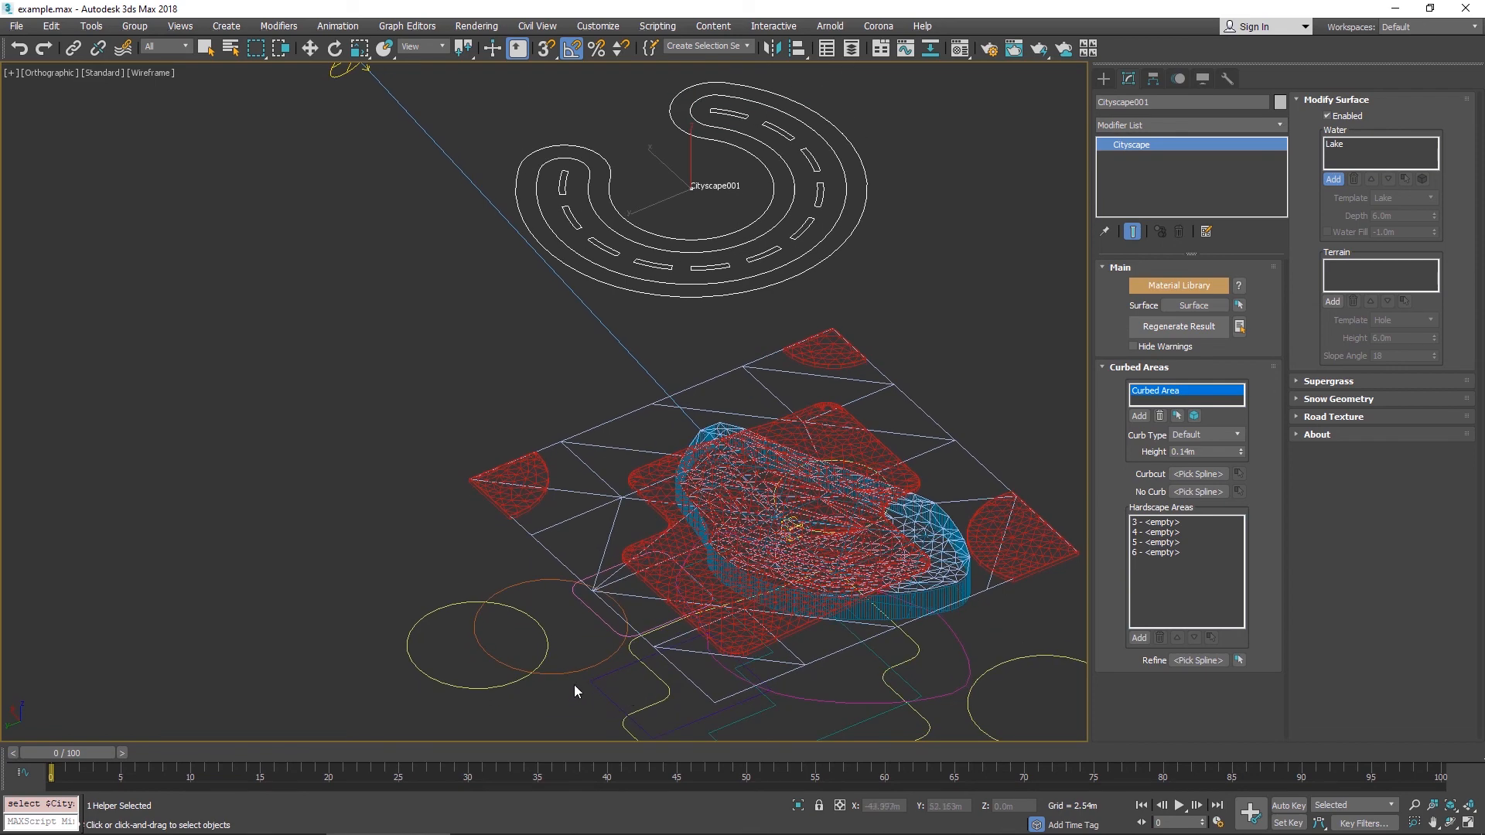
pyautogui.click(574, 671)
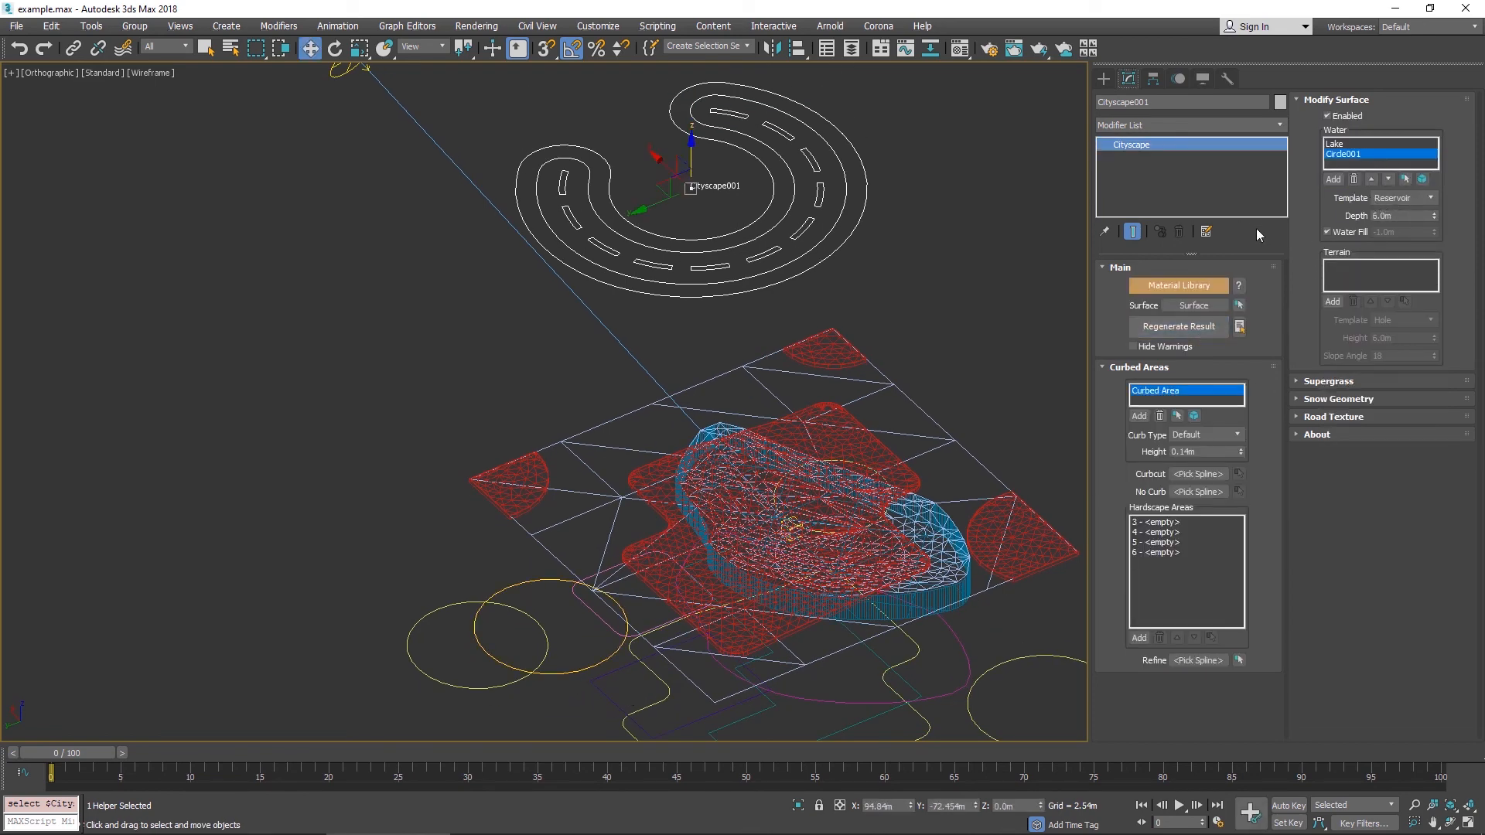
# - Rename the circle spline as Reservoir
pyautogui.click(498, 593)
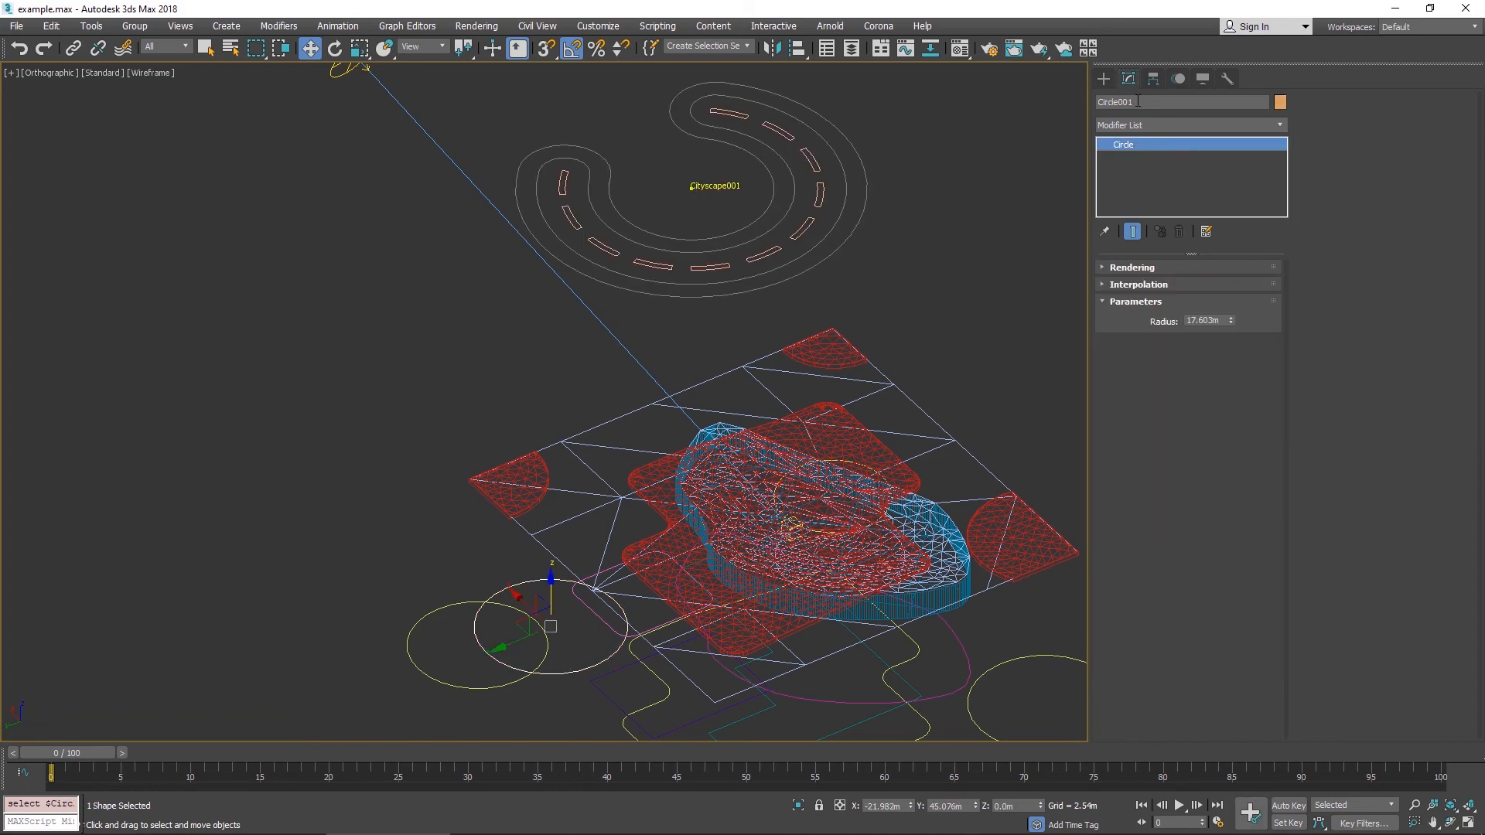
pyautogui.write('Reservoir')
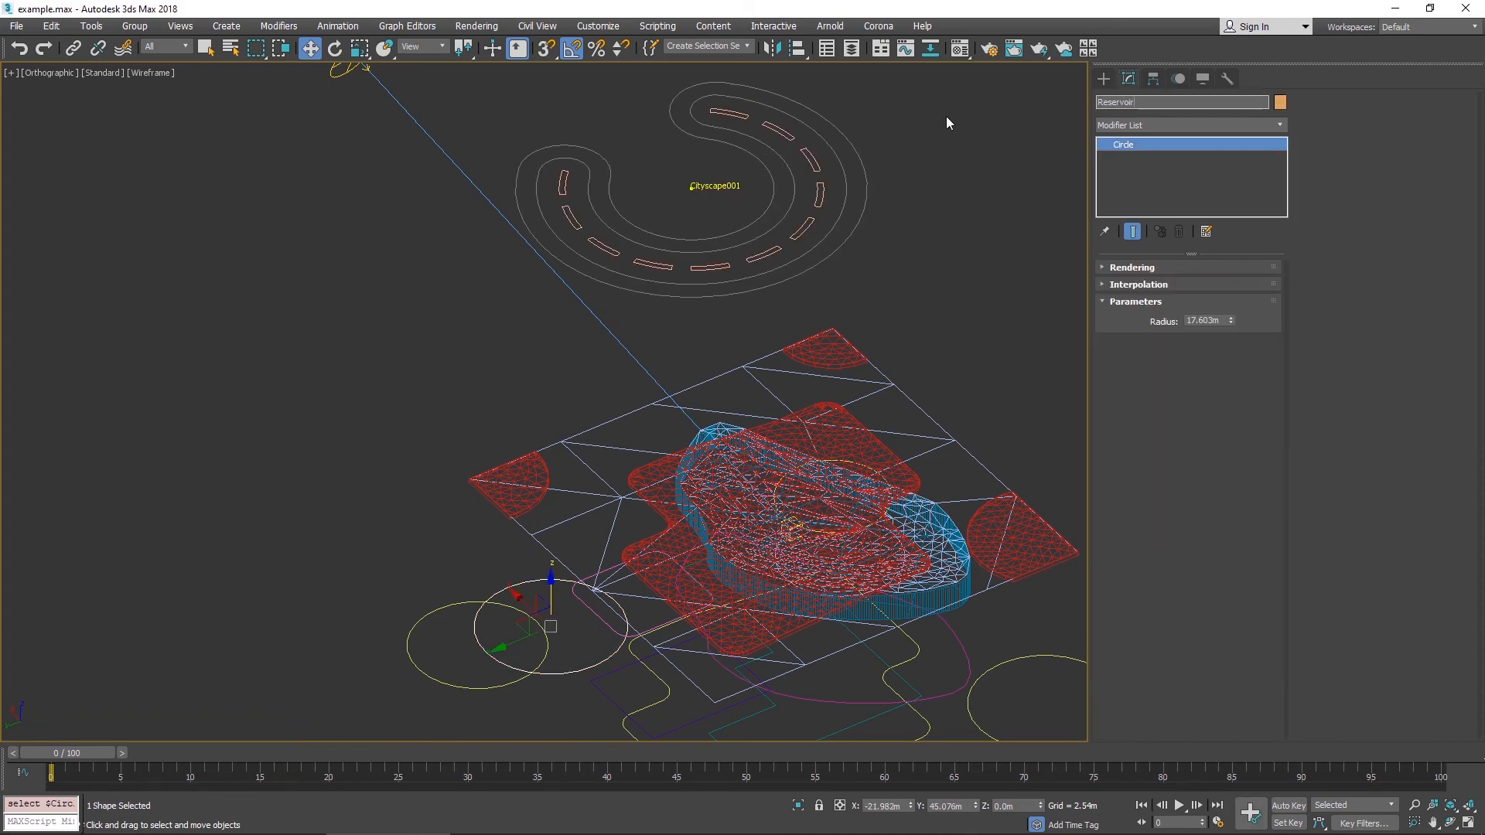
pyautogui.press('Return')
# - Reselect the Cityscape object and regenerate its result
pyautogui.keyDown('alt'); pyautogui.moveTo(691, 281); pyautogui.dragTo(908, 484, button='middle'); pyautogui.keyUp('alt')
pyautogui.click(1019, 441)
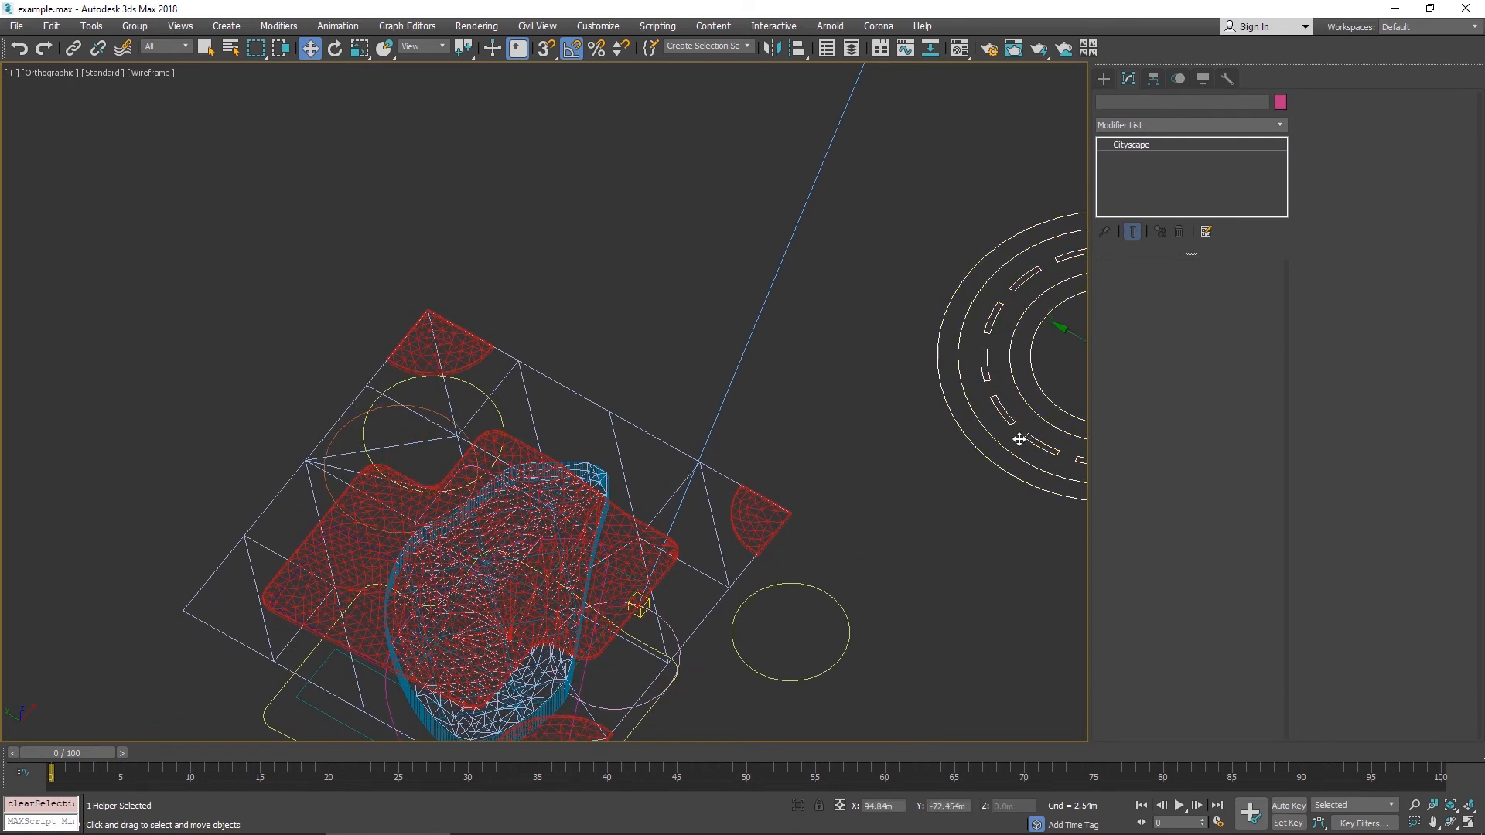
pyautogui.click(1171, 329)
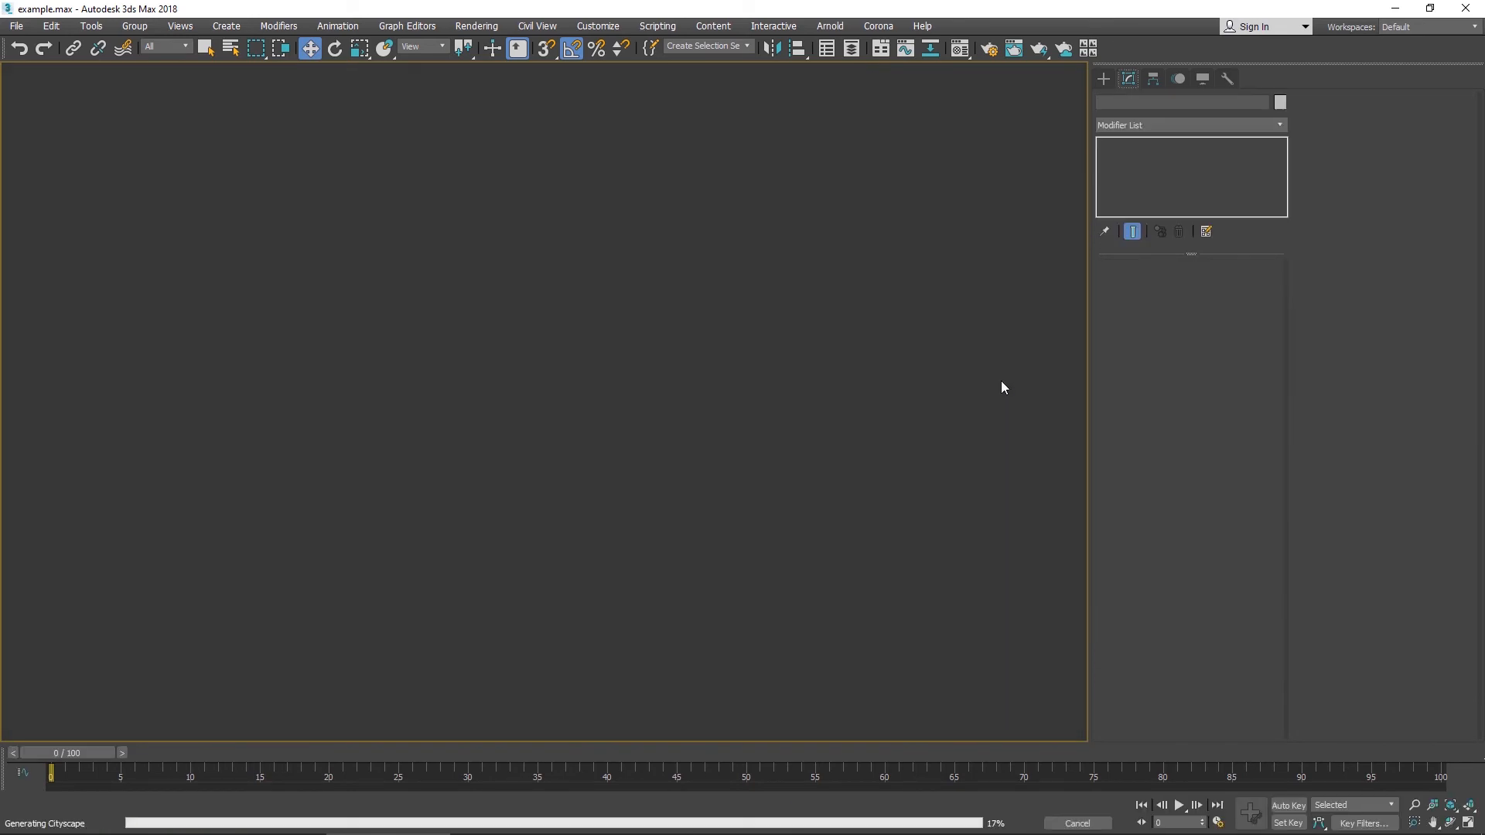
# - Inspect the new reservoir water geometry in the viewport
pyautogui.keyDown('alt'); pyautogui.moveTo(757, 390); pyautogui.dragTo(580, 390, button='middle'); pyautogui.keyUp('alt')
pyautogui.moveTo(580, 391); pyautogui.dragTo(727, 626, button='middle')
pyautogui.scroll(5, 637, 255)
pyautogui.moveTo(637, 253); pyautogui.dragTo(679, 221, button='middle')
pyautogui.scroll(-3, 679, 221)
pyautogui.click(644, 207)
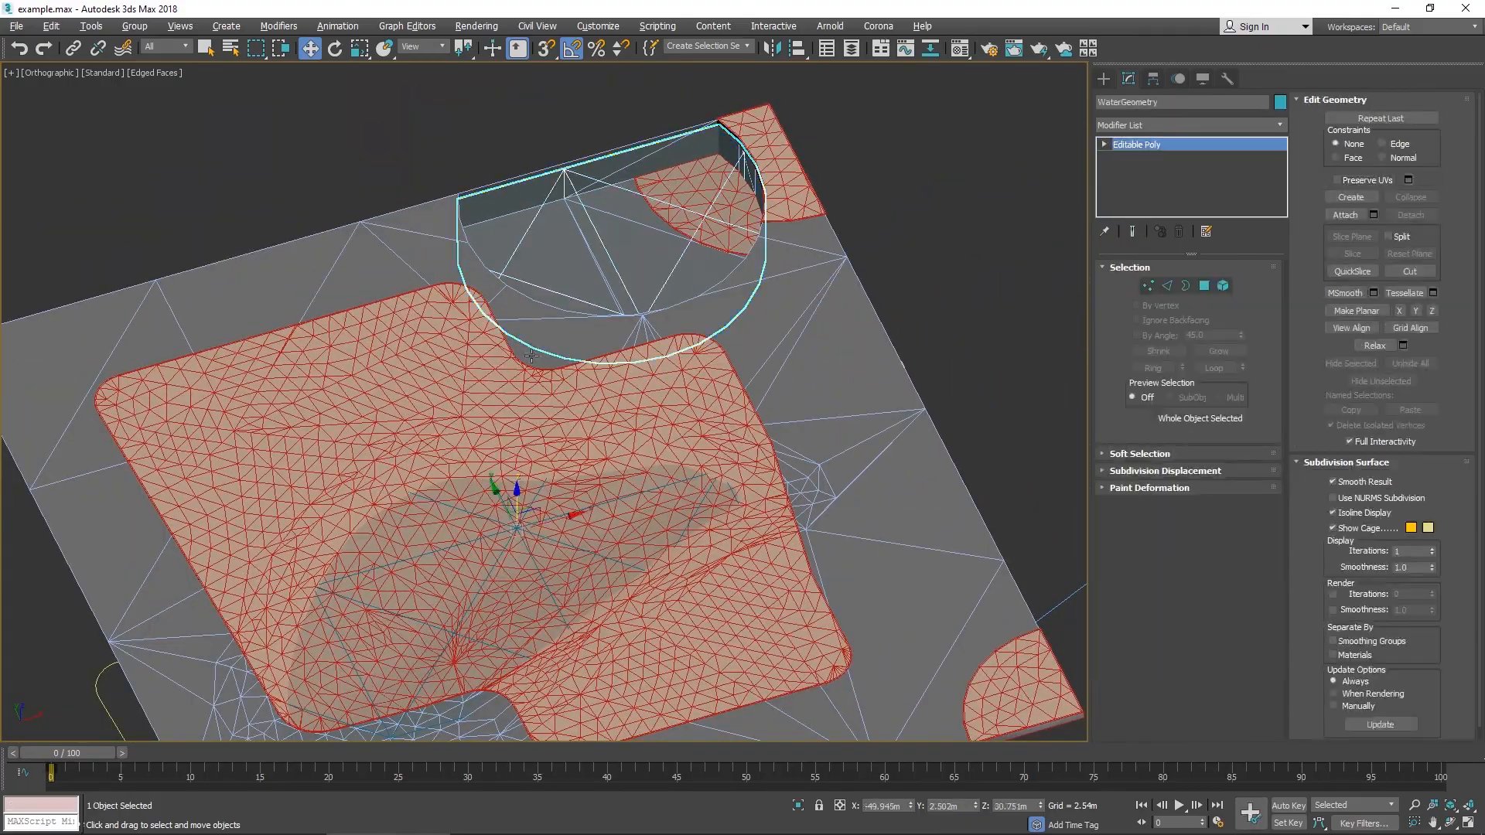
pyautogui.keyDown('alt'); pyautogui.moveTo(618, 333); pyautogui.dragTo(633, 270, button='middle'); pyautogui.keyUp('alt')
# - Switch to the 12.Example_Scene04.max window
pyautogui.moveTo(576, 833)
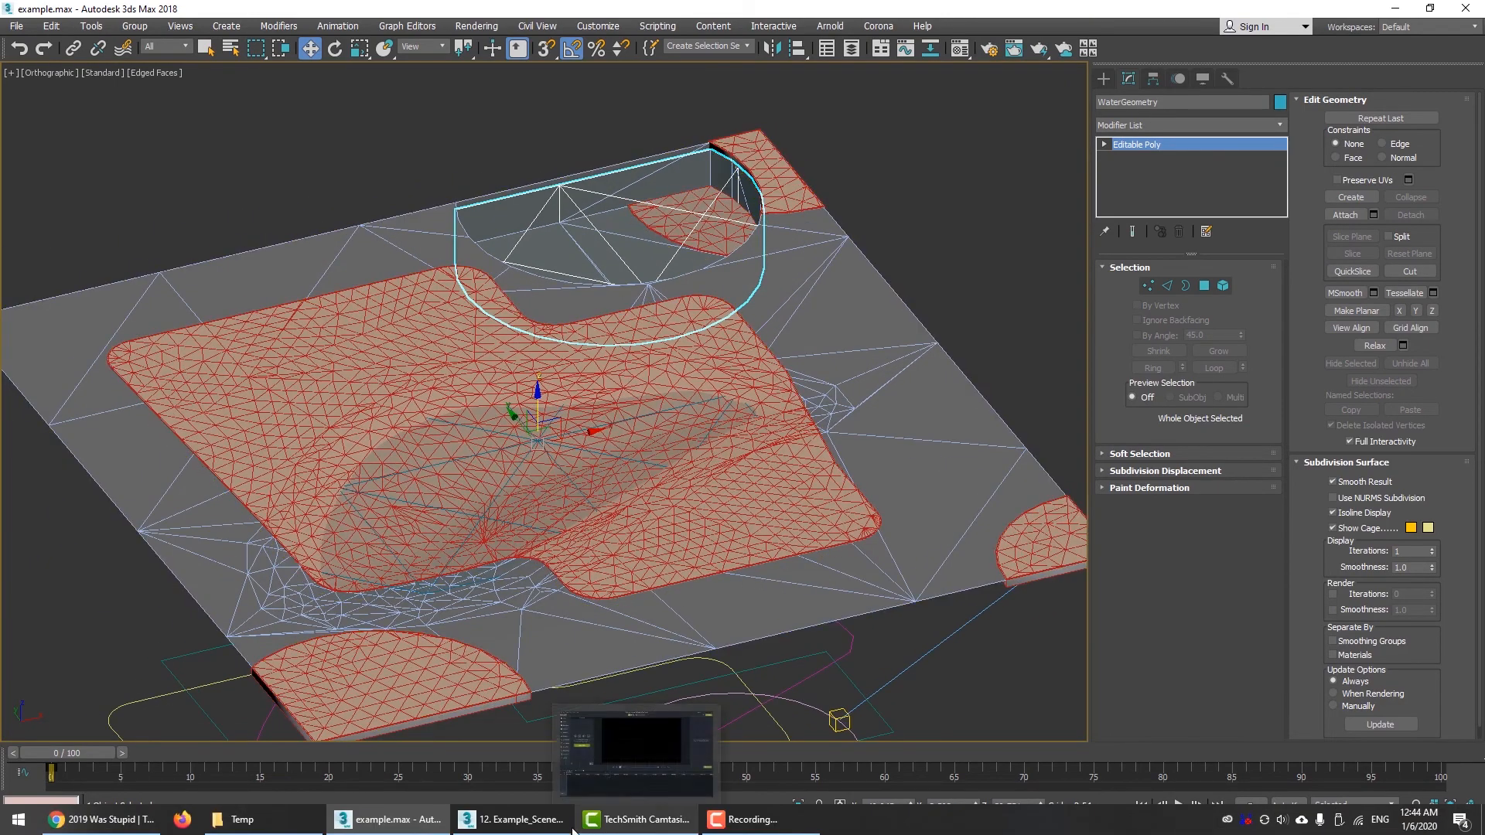
pyautogui.click(545, 823)
pyautogui.moveTo(1006, 107); pyautogui.dragTo(963, 267, button='middle')
pyautogui.keyDown('alt'); pyautogui.moveTo(963, 267); pyautogui.dragTo(738, 248, button='middle'); pyautogui.keyUp('alt')
# - Draw a circle spline of about 72 m radius in the top view and name it Lake
pyautogui.click(1121, 100)
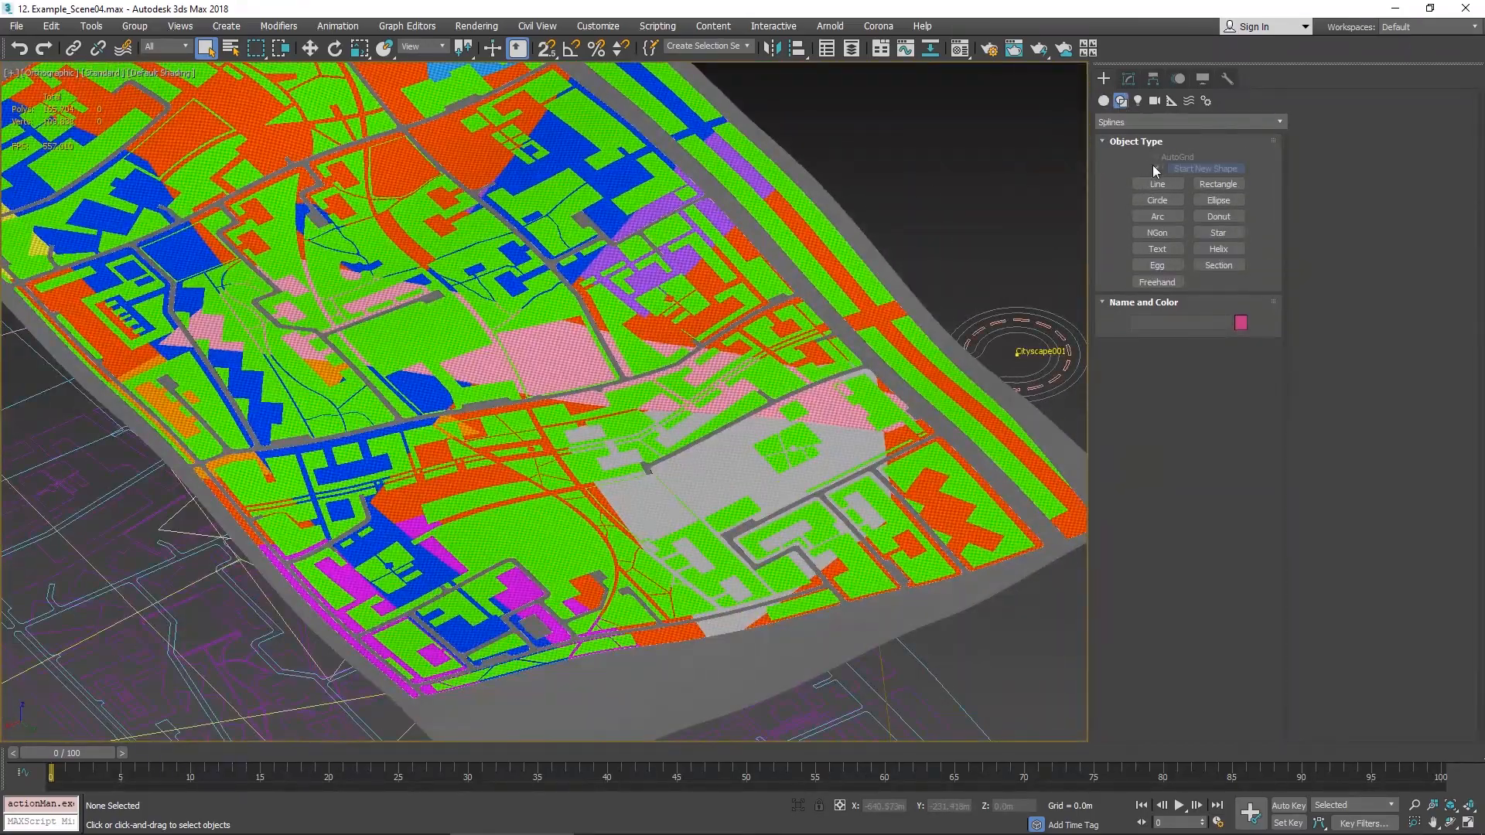
pyautogui.click(1157, 200)
pyautogui.moveTo(1010, 219); pyautogui.dragTo(842, 314, button='middle')
pyautogui.press('t')
pyautogui.press('z')
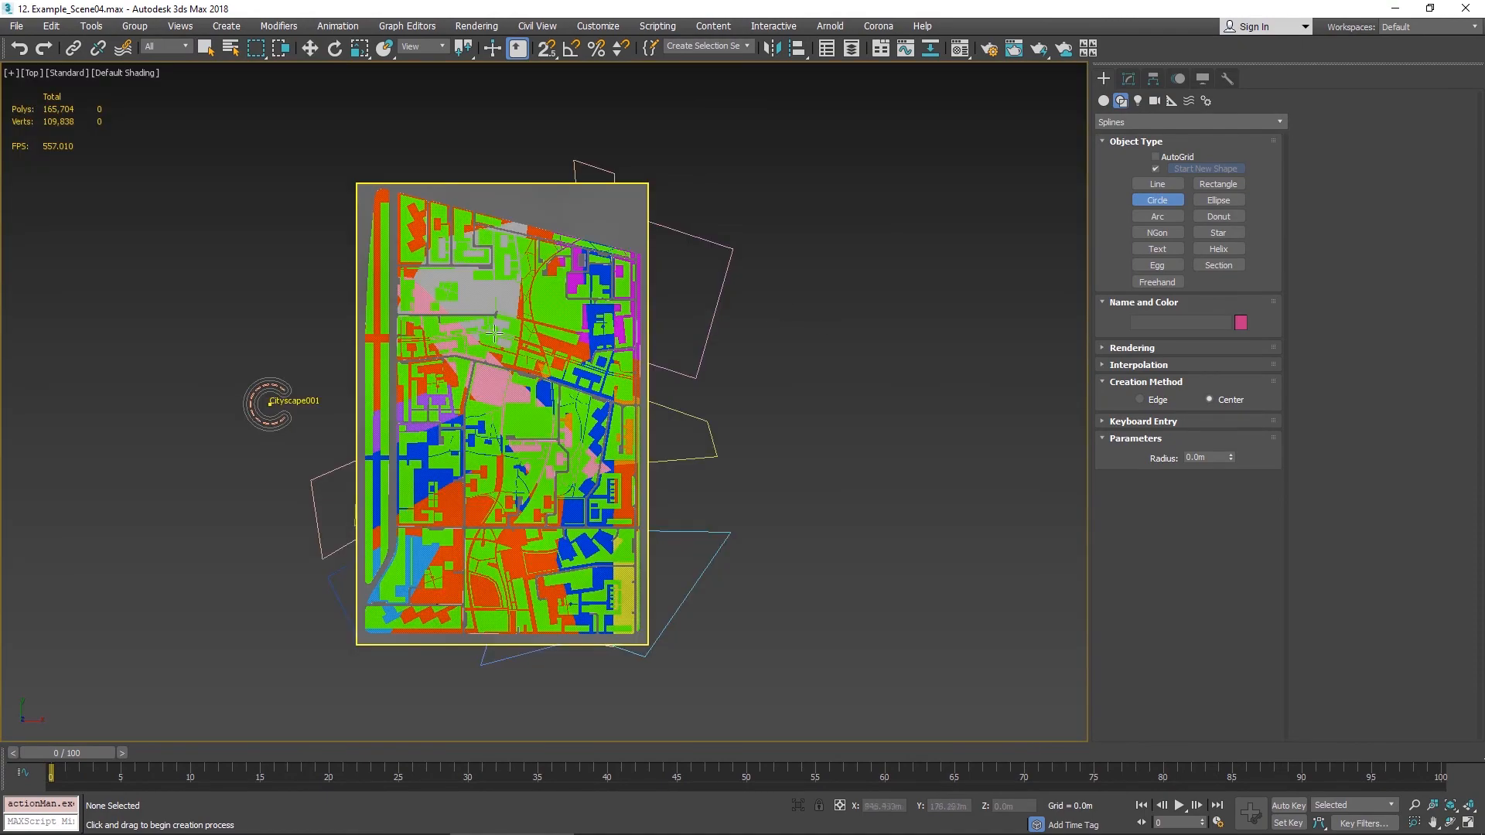
pyautogui.scroll(5, 472, 338)
pyautogui.press('F3')
pyautogui.moveTo(709, 373); pyautogui.dragTo(693, 309, button='middle')
pyautogui.moveTo(703, 304); pyautogui.dragTo(785, 393)
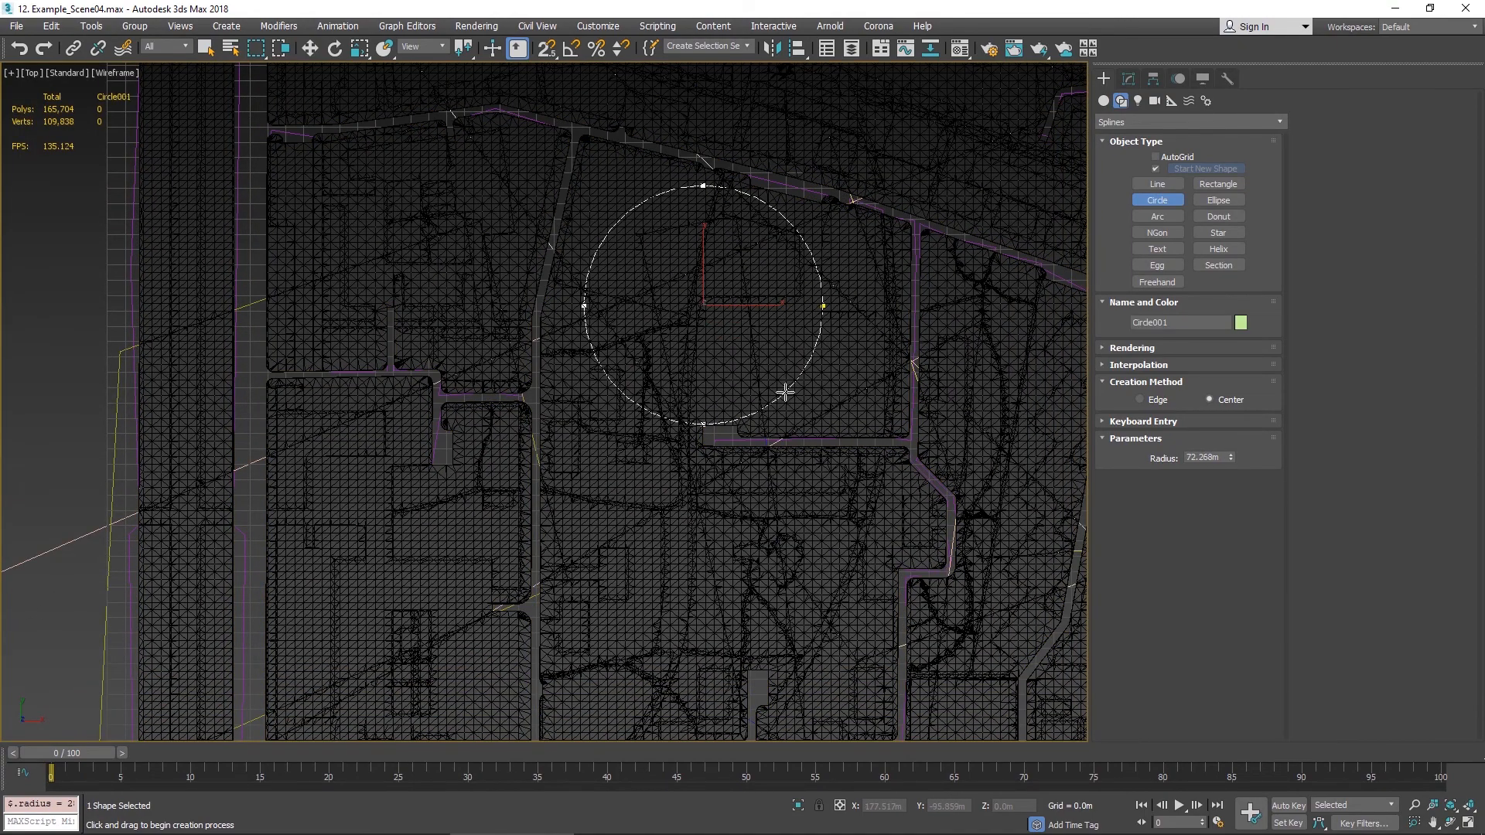
pyautogui.rightClick(846, 320)
pyautogui.click(1128, 79)
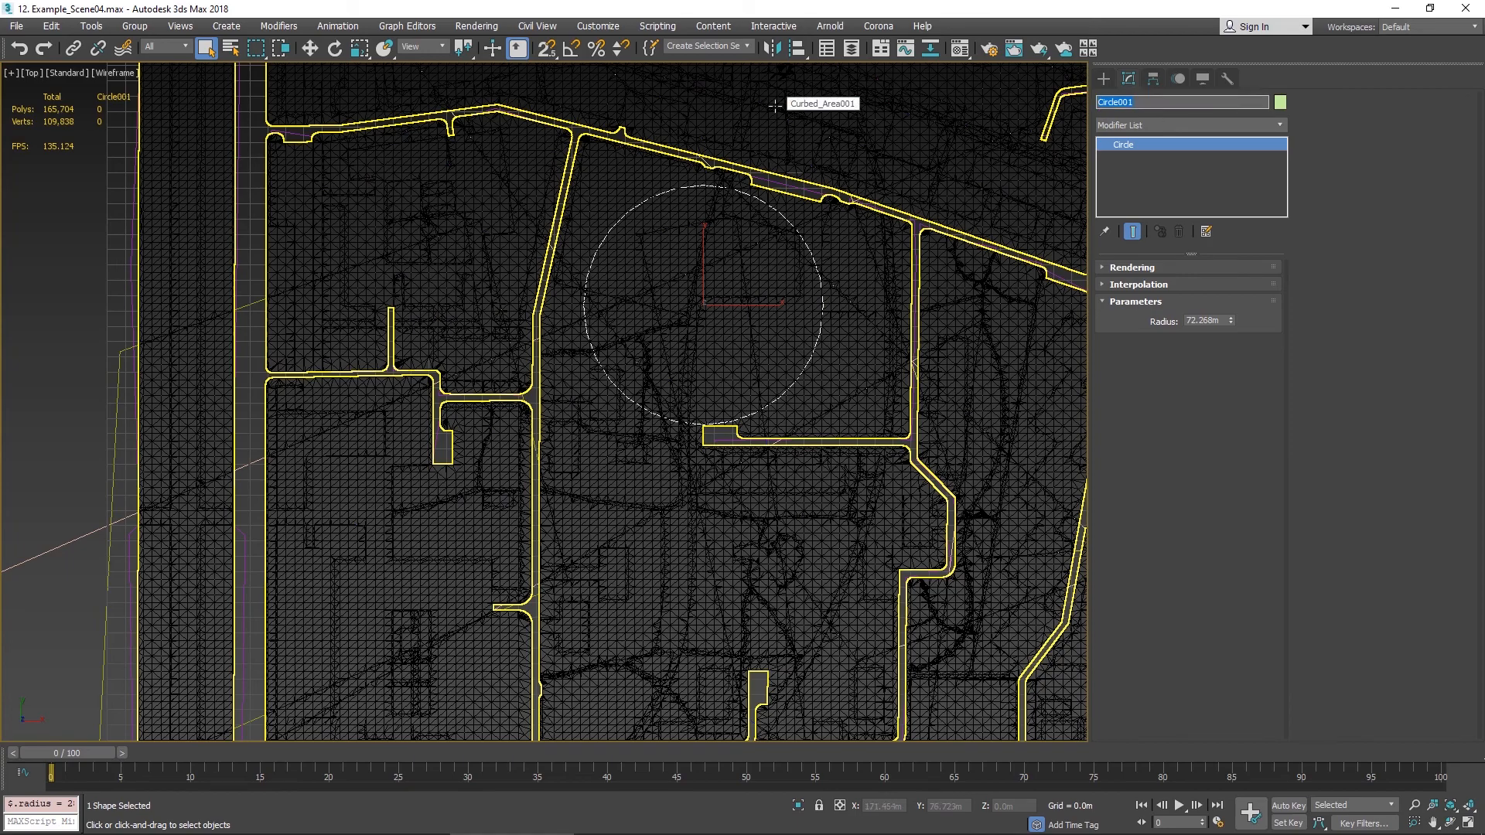
pyautogui.write('Lake')
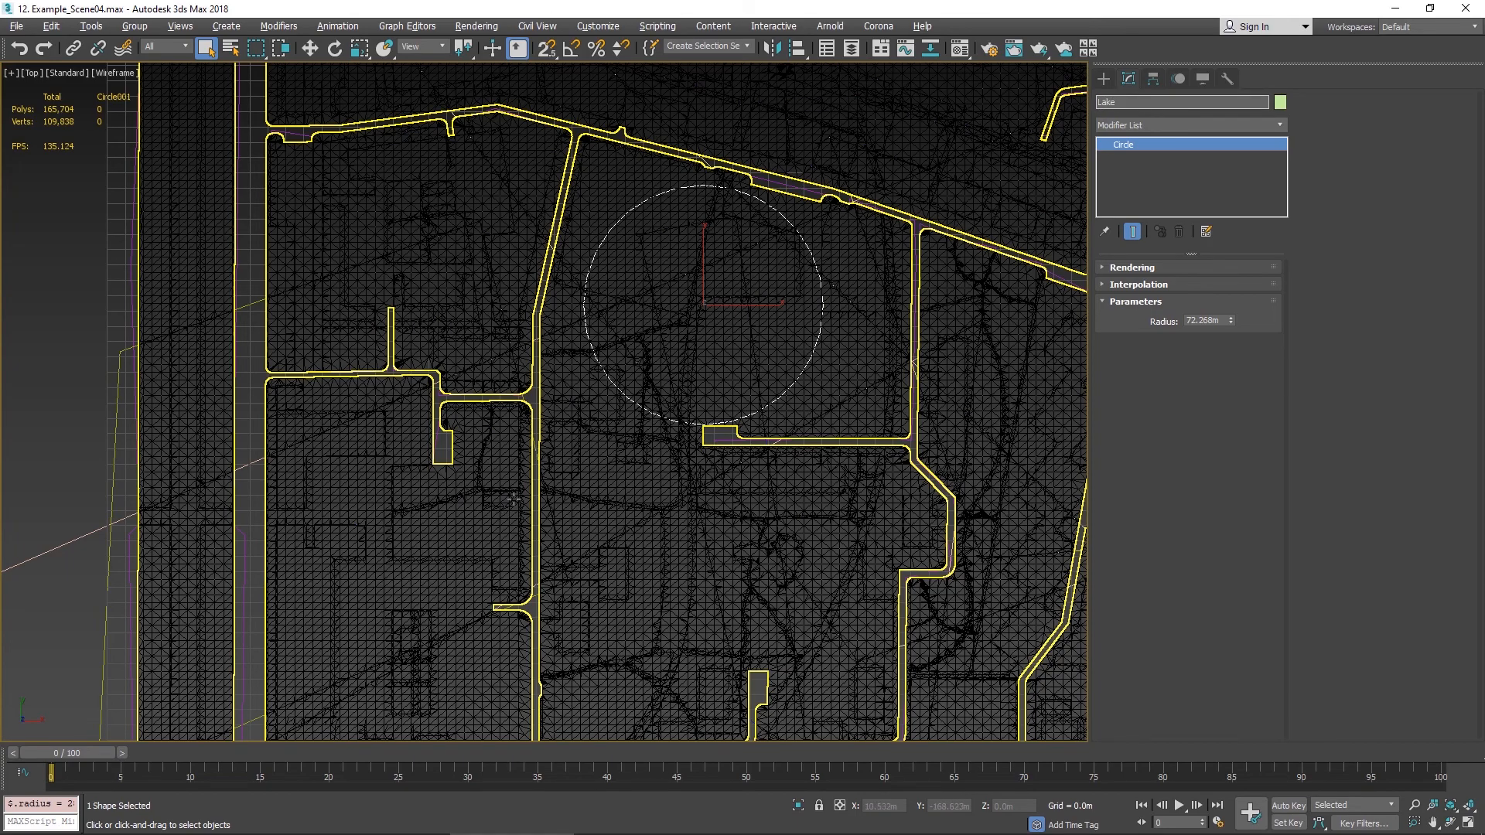
# - Enable Modify Surface on the Cityscape object and add the Lake circle as a water area
pyautogui.keyDown('alt'); pyautogui.moveTo(513, 499); pyautogui.dragTo(611, 438, button='middle'); pyautogui.keyUp('alt')
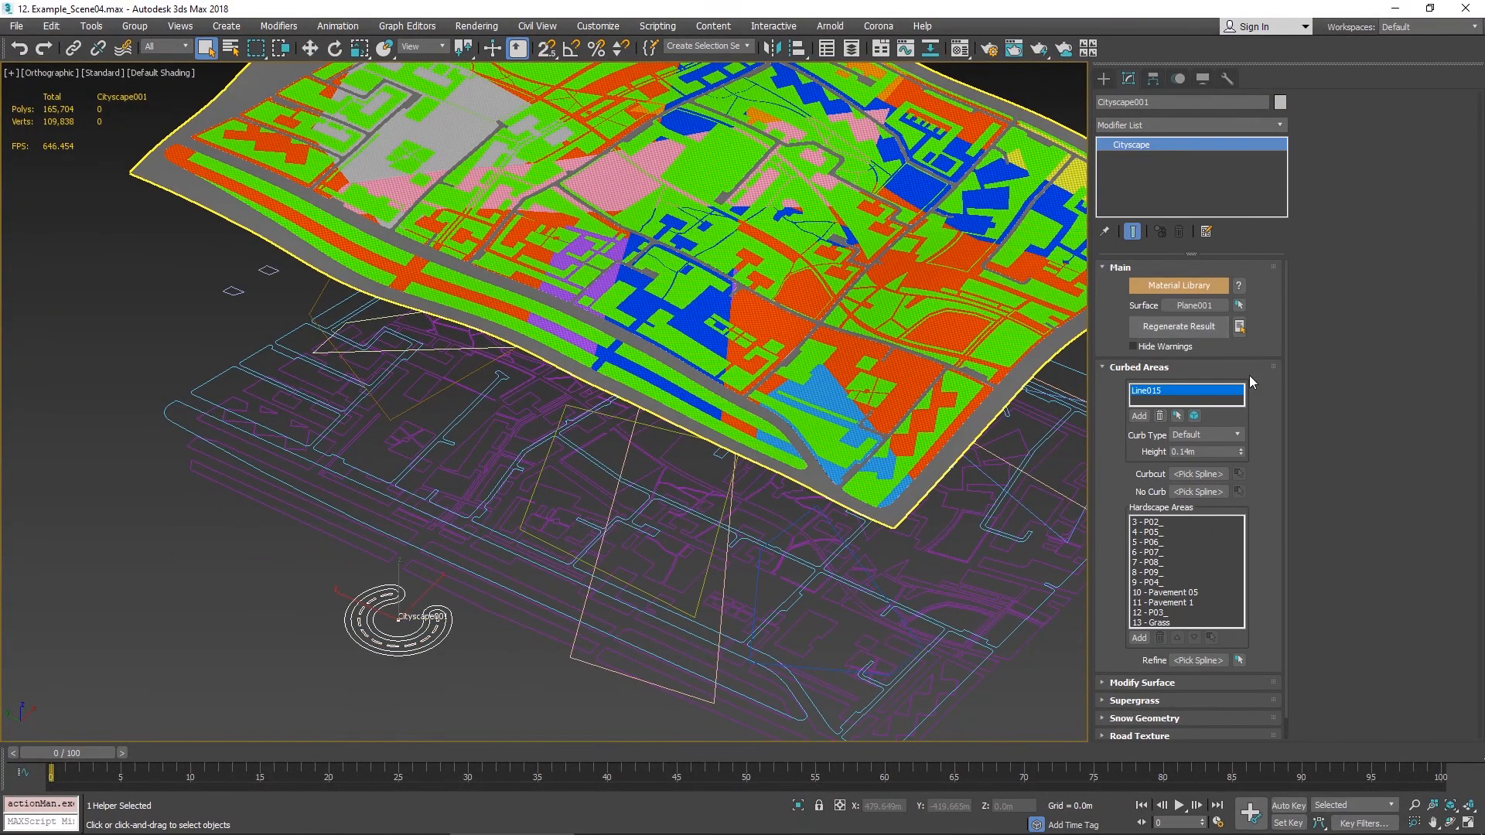
pyautogui.click(1172, 682)
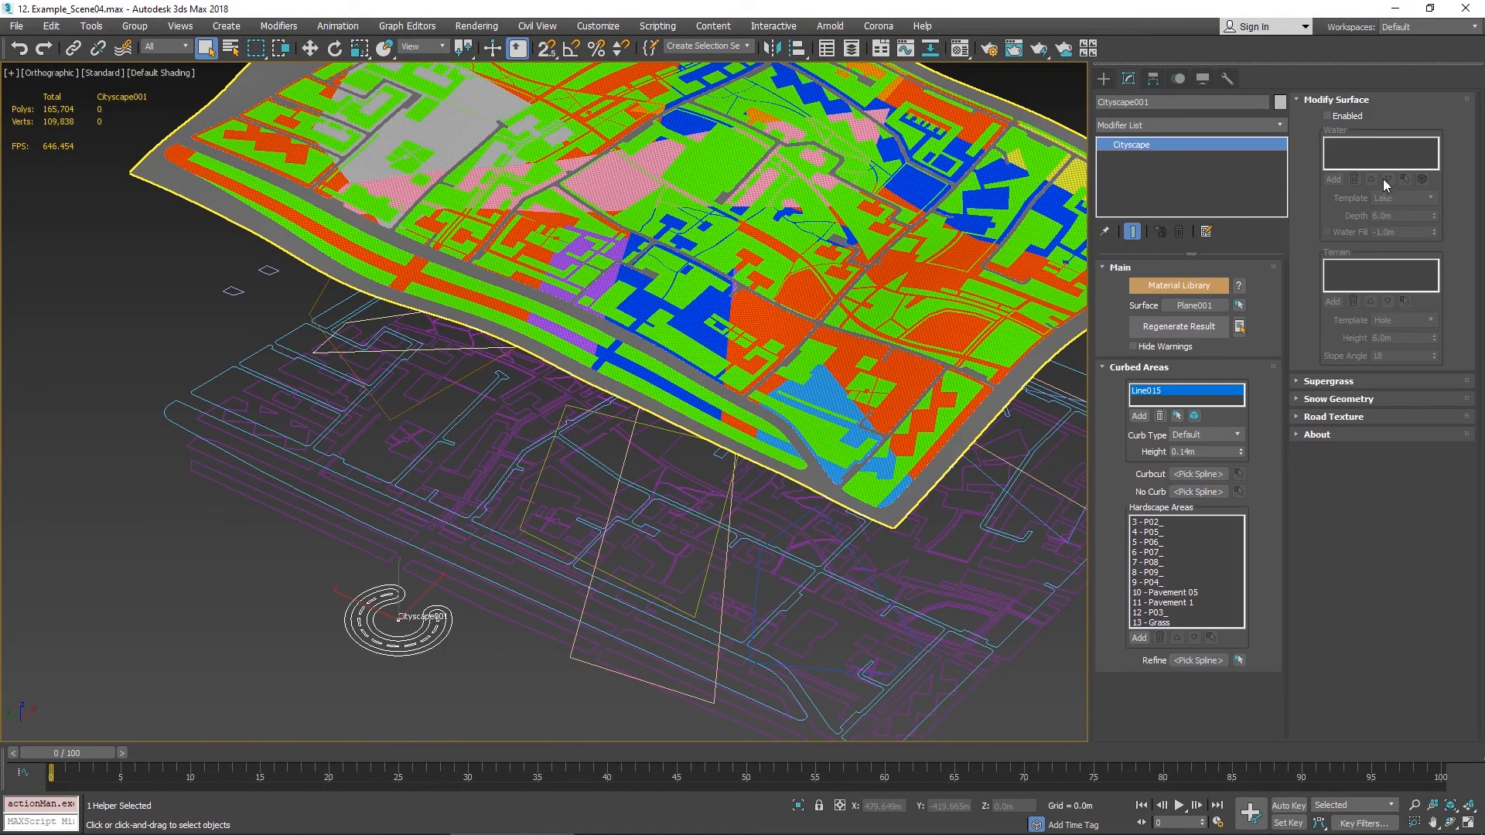
pyautogui.click(1349, 116)
pyautogui.click(1333, 179)
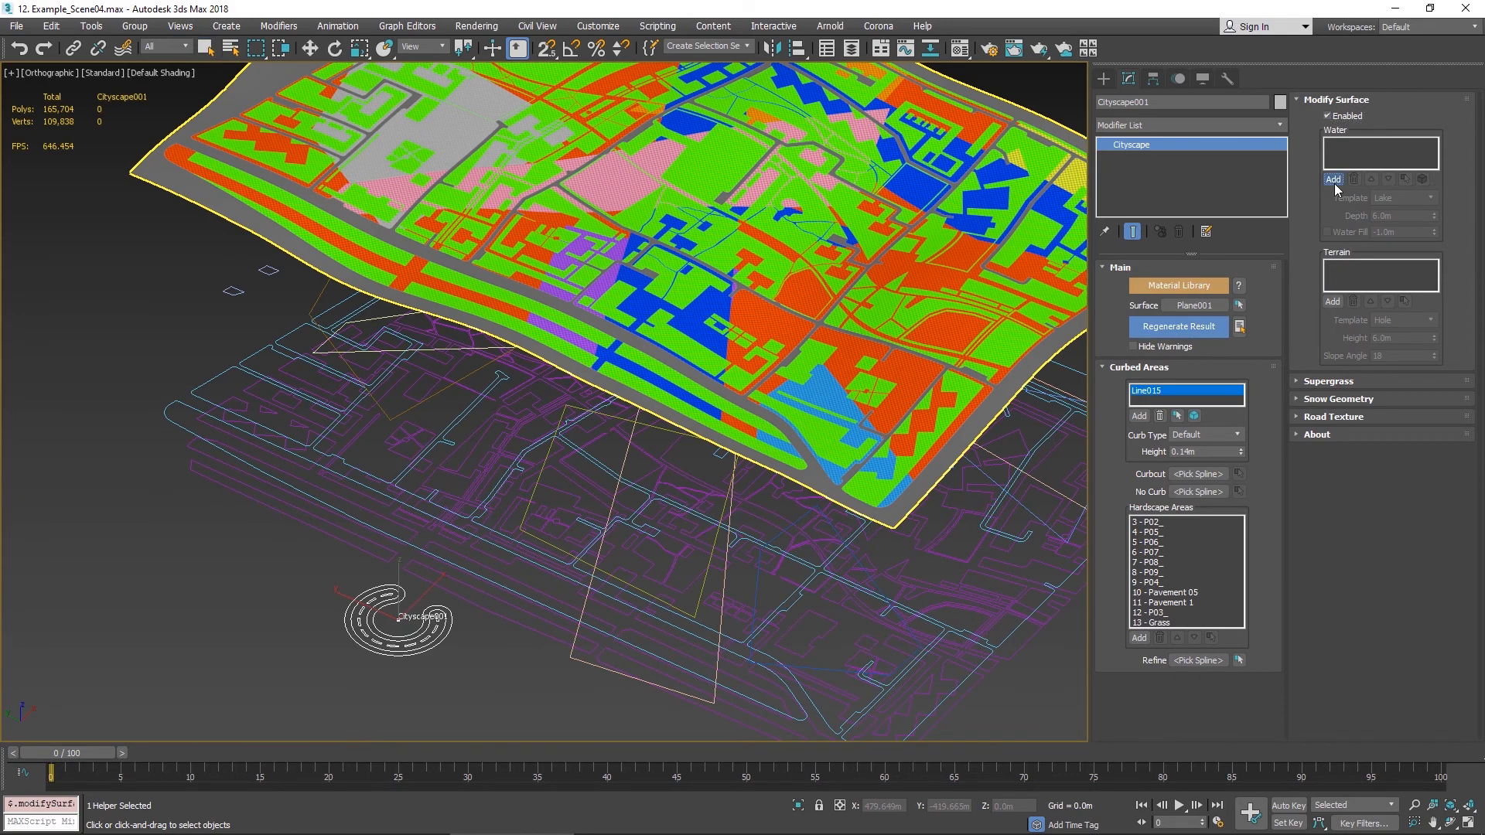
pyautogui.keyDown('alt'); pyautogui.moveTo(569, 402); pyautogui.dragTo(680, 341, button='middle'); pyautogui.keyUp('alt')
pyautogui.scroll(5, 665, 359)
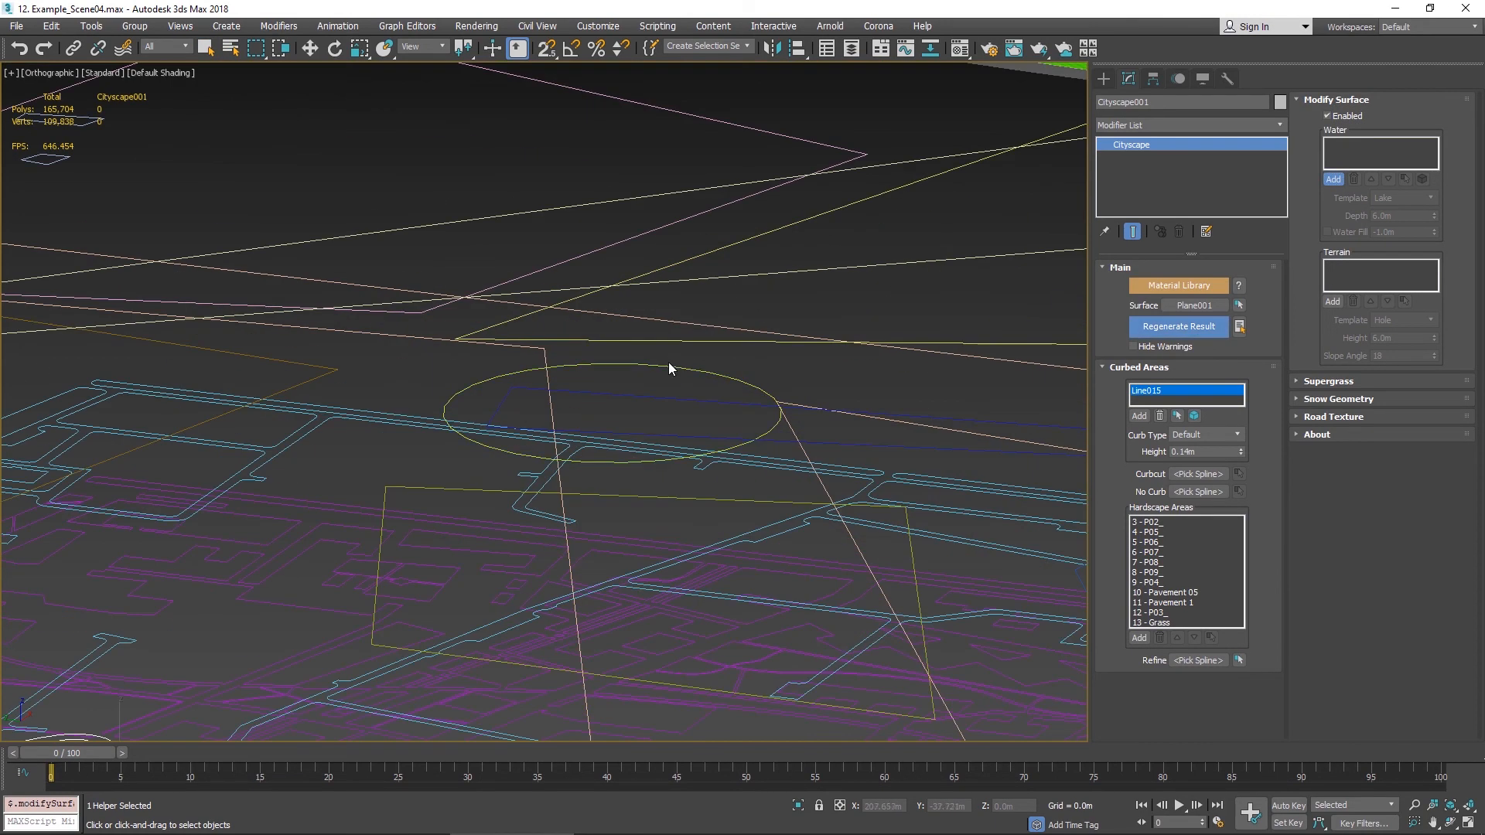
pyautogui.click(677, 367)
pyautogui.press('w')
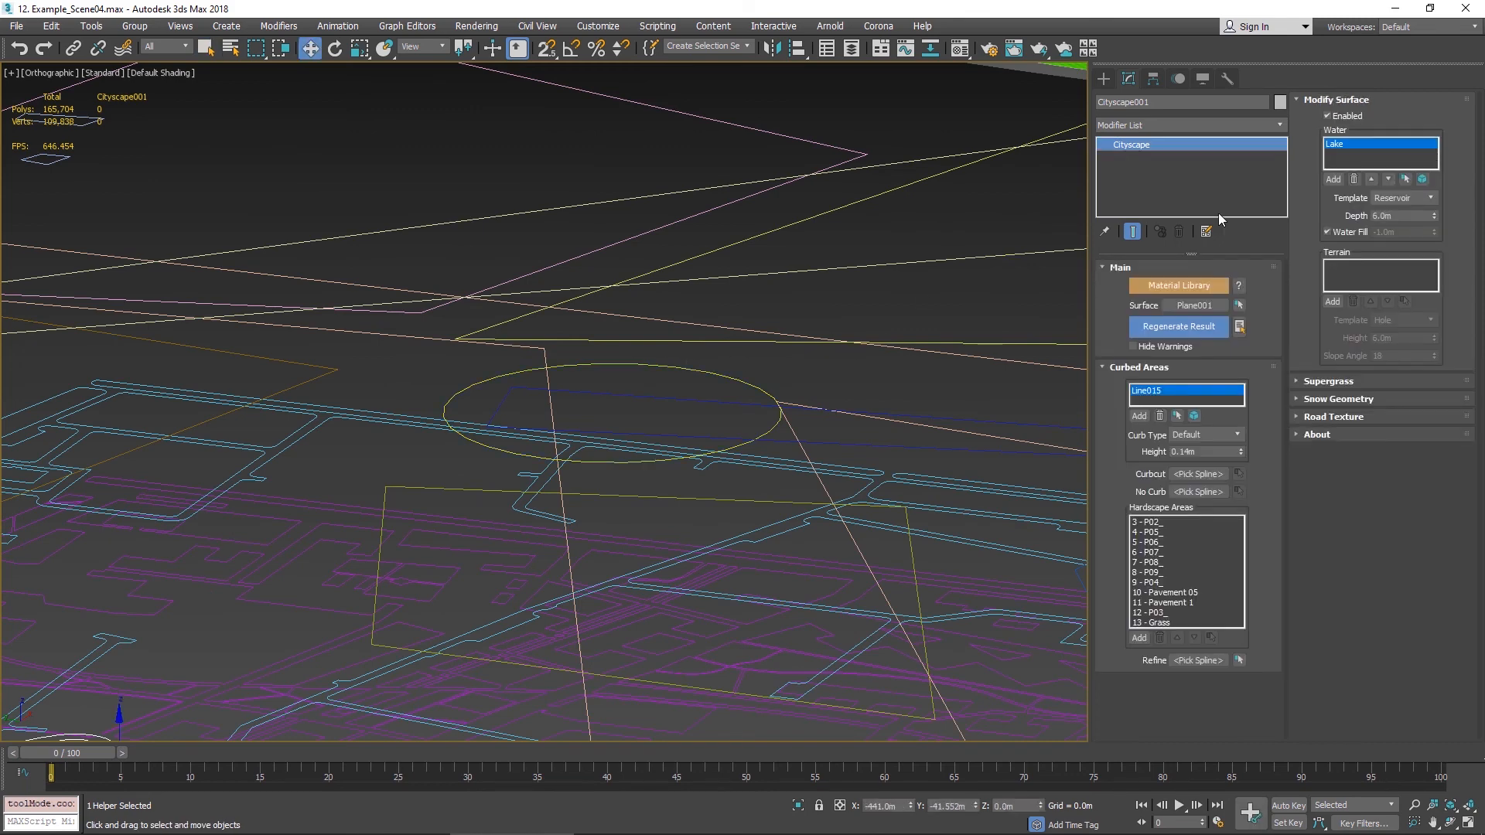
# - Set the lake's water template to Lake and its depth to 12 m
pyautogui.click(1432, 198)
pyautogui.click(1422, 212)
pyautogui.click(1385, 218)
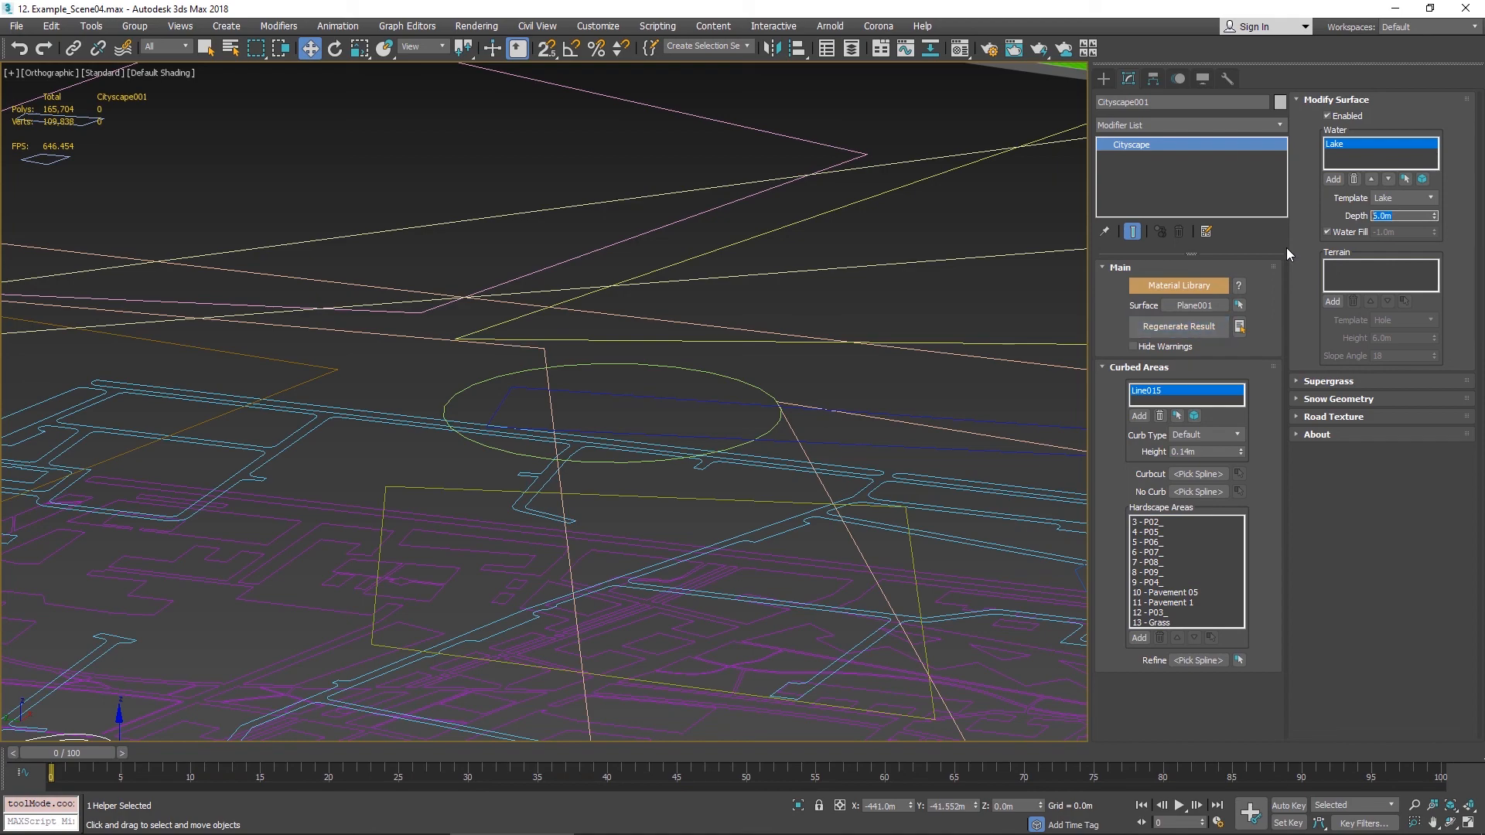
pyautogui.write('12')
pyautogui.press('Return')
# - Regenerate the Cityscape result
pyautogui.scroll(-5, 773, 362)
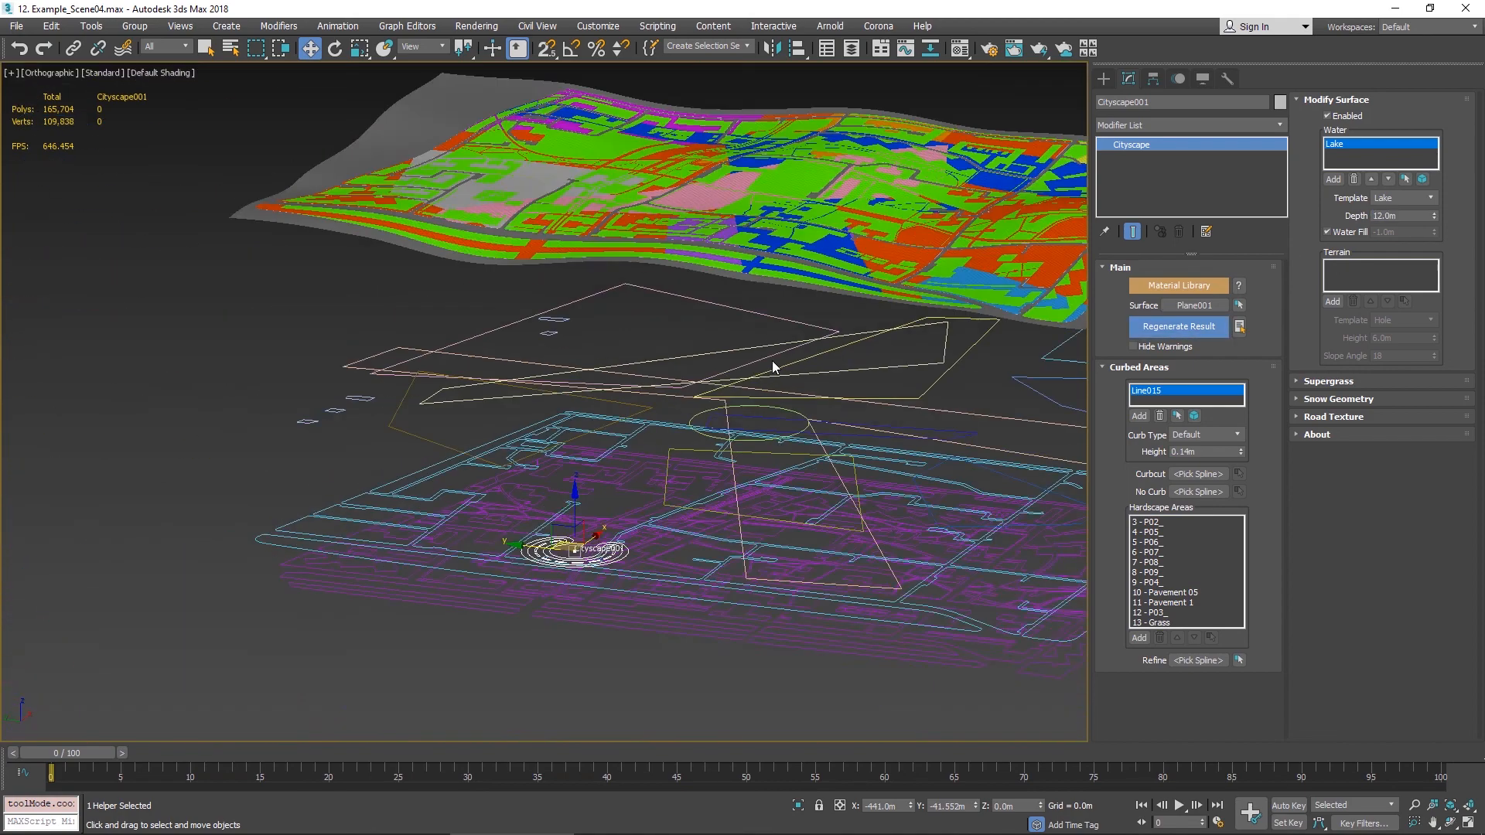
pyautogui.keyDown('alt'); pyautogui.moveTo(772, 361); pyautogui.dragTo(854, 404, button='middle'); pyautogui.keyUp('alt')
pyautogui.click(1193, 328)
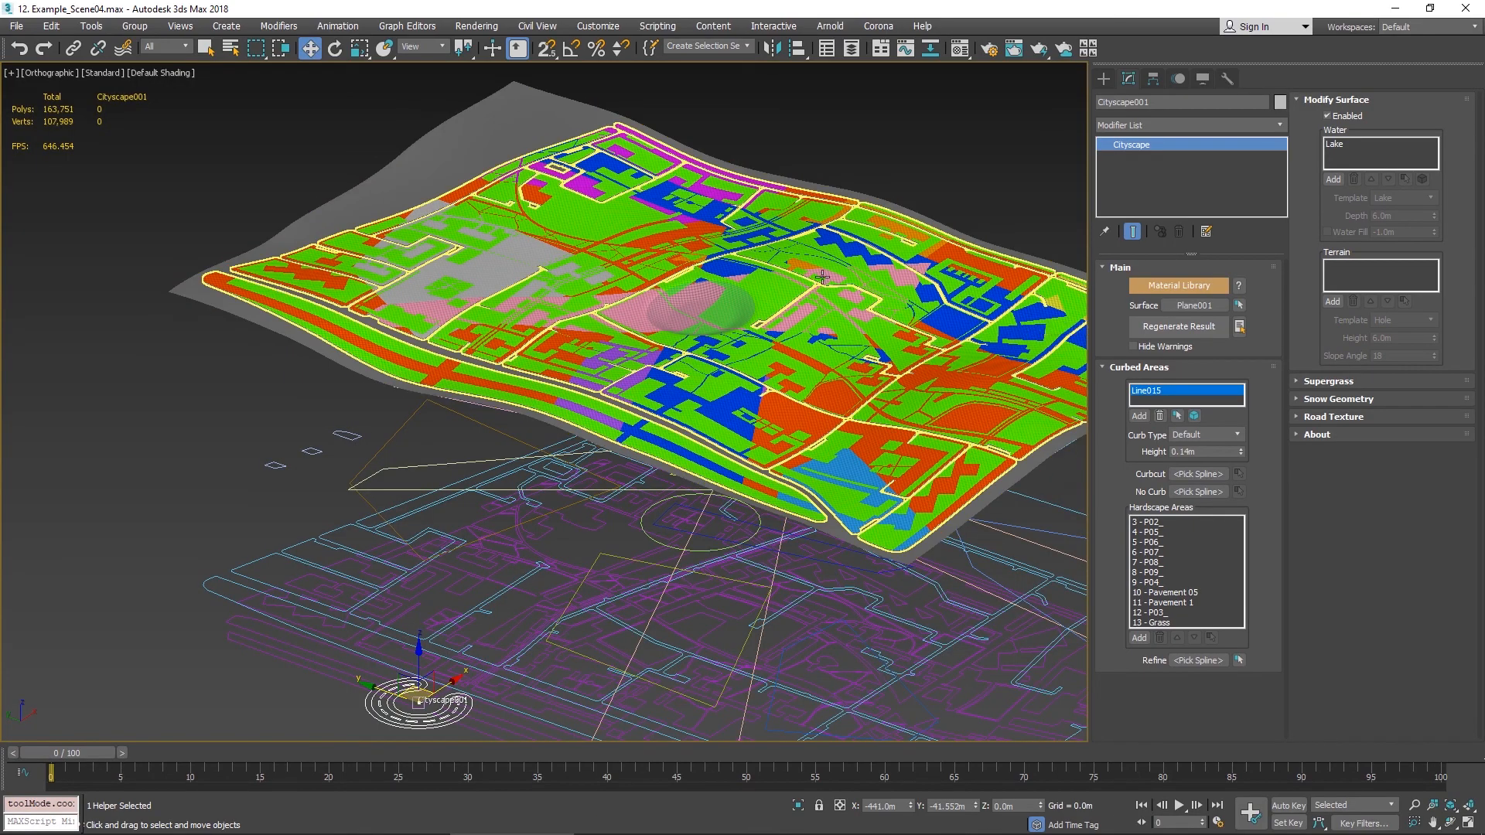
# - Examine the generated lake in see-through mode and isolate the surface around it
pyautogui.scroll(10, 324, 287)
pyautogui.moveTo(324, 287); pyautogui.dragTo(657, 318, button='middle')
pyautogui.scroll(2, 683, 333)
pyautogui.click(775, 394)
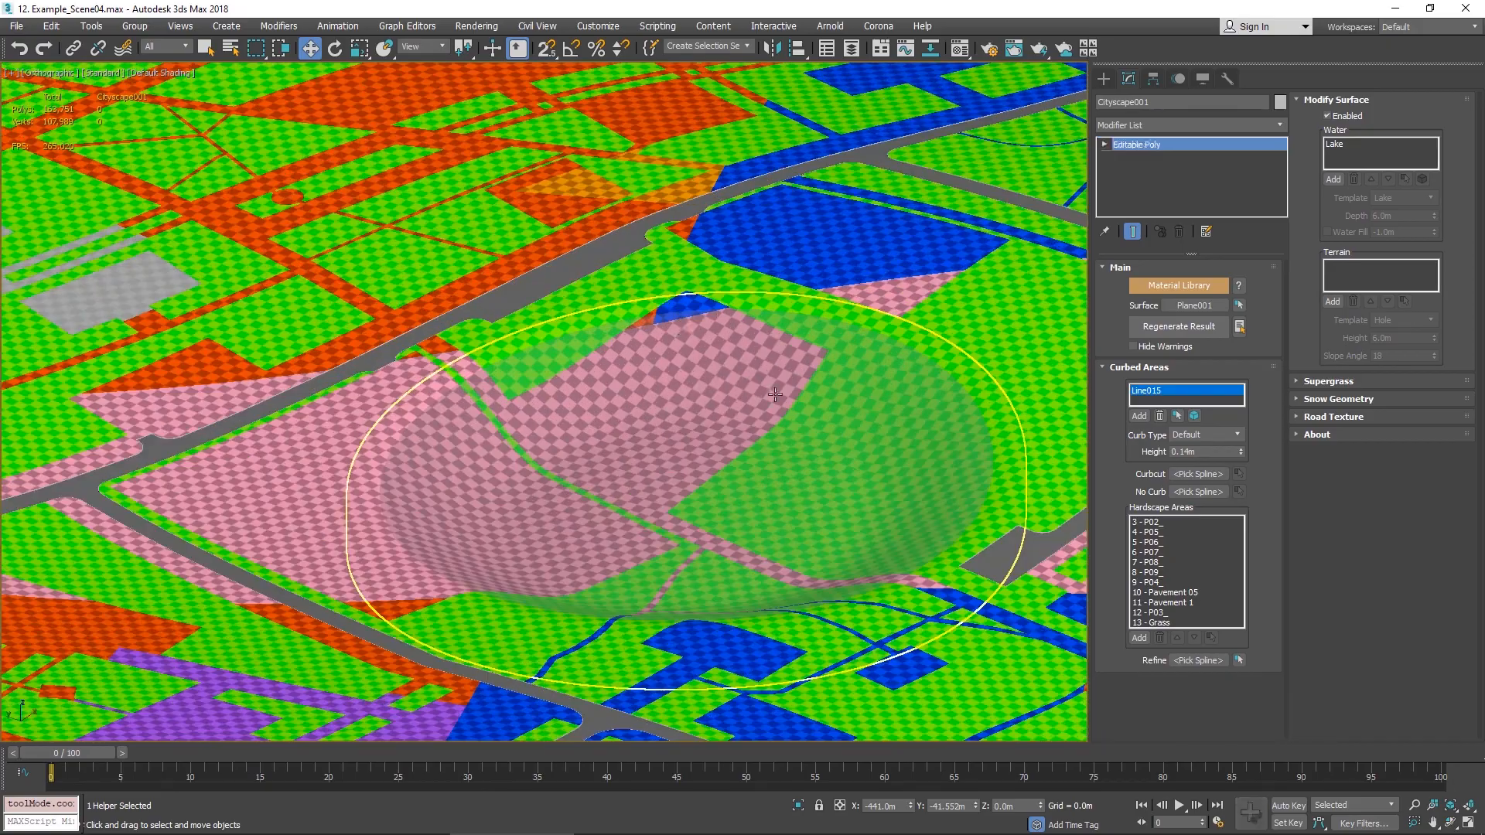
pyautogui.hotkey('alt', 'x')
pyautogui.moveTo(954, 423)
pyautogui.keyDown('alt'); pyautogui.mouseDown(button='middle')
pyautogui.moveTo(995, 385)
pyautogui.moveTo(984, 415)
pyautogui.moveTo(923, 413)
pyautogui.mouseUp(button='middle'); pyautogui.keyUp('alt')
pyautogui.moveTo(923, 413); pyautogui.dragTo(881, 406, button='middle')
pyautogui.scroll(2, 881, 406)
pyautogui.press('F4')
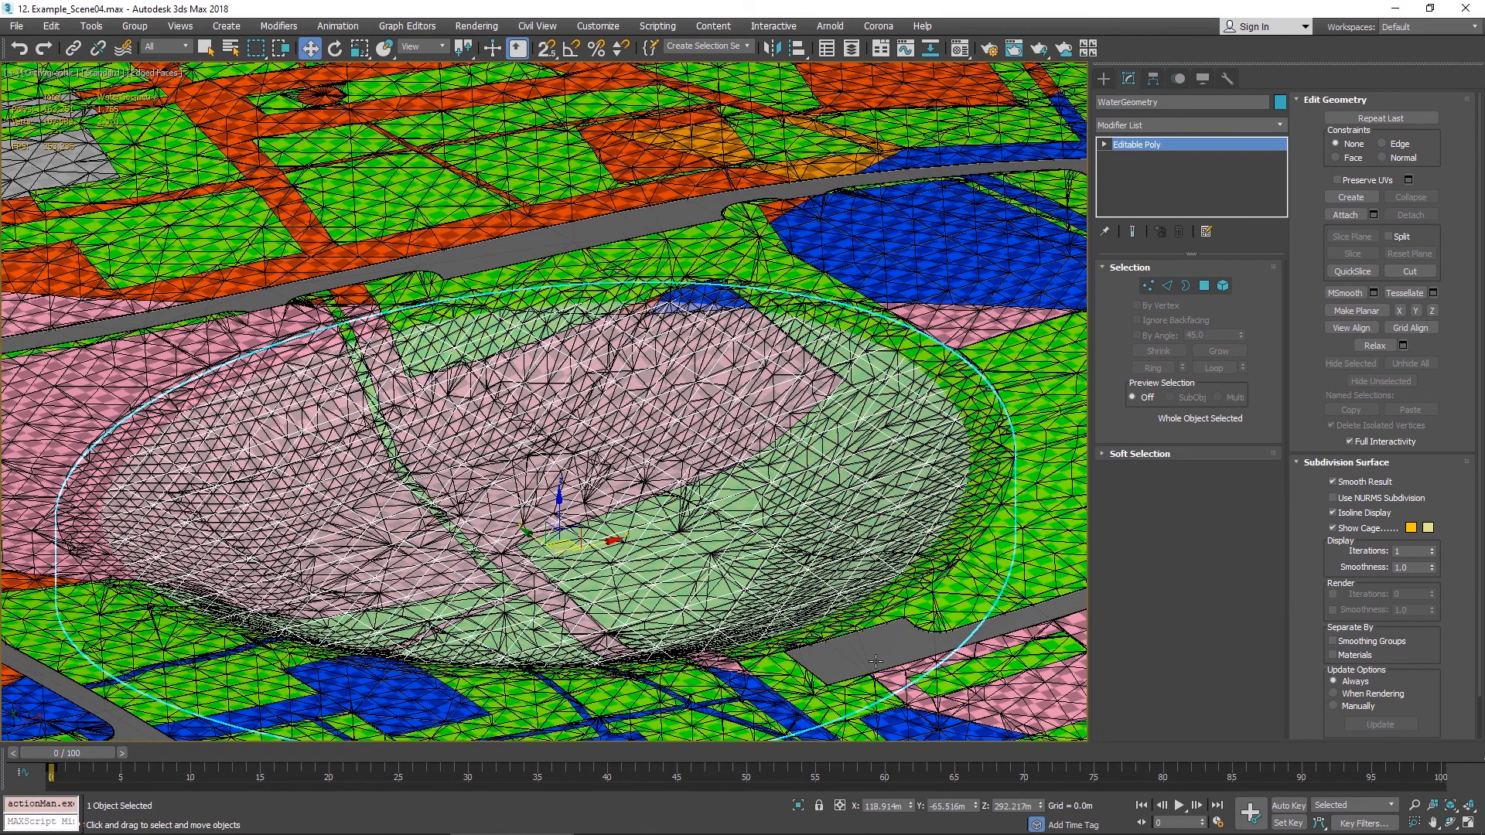
pyautogui.click(894, 656)
pyautogui.hotkey('alt', 'q')
pyautogui.scroll(10, 593, 387)
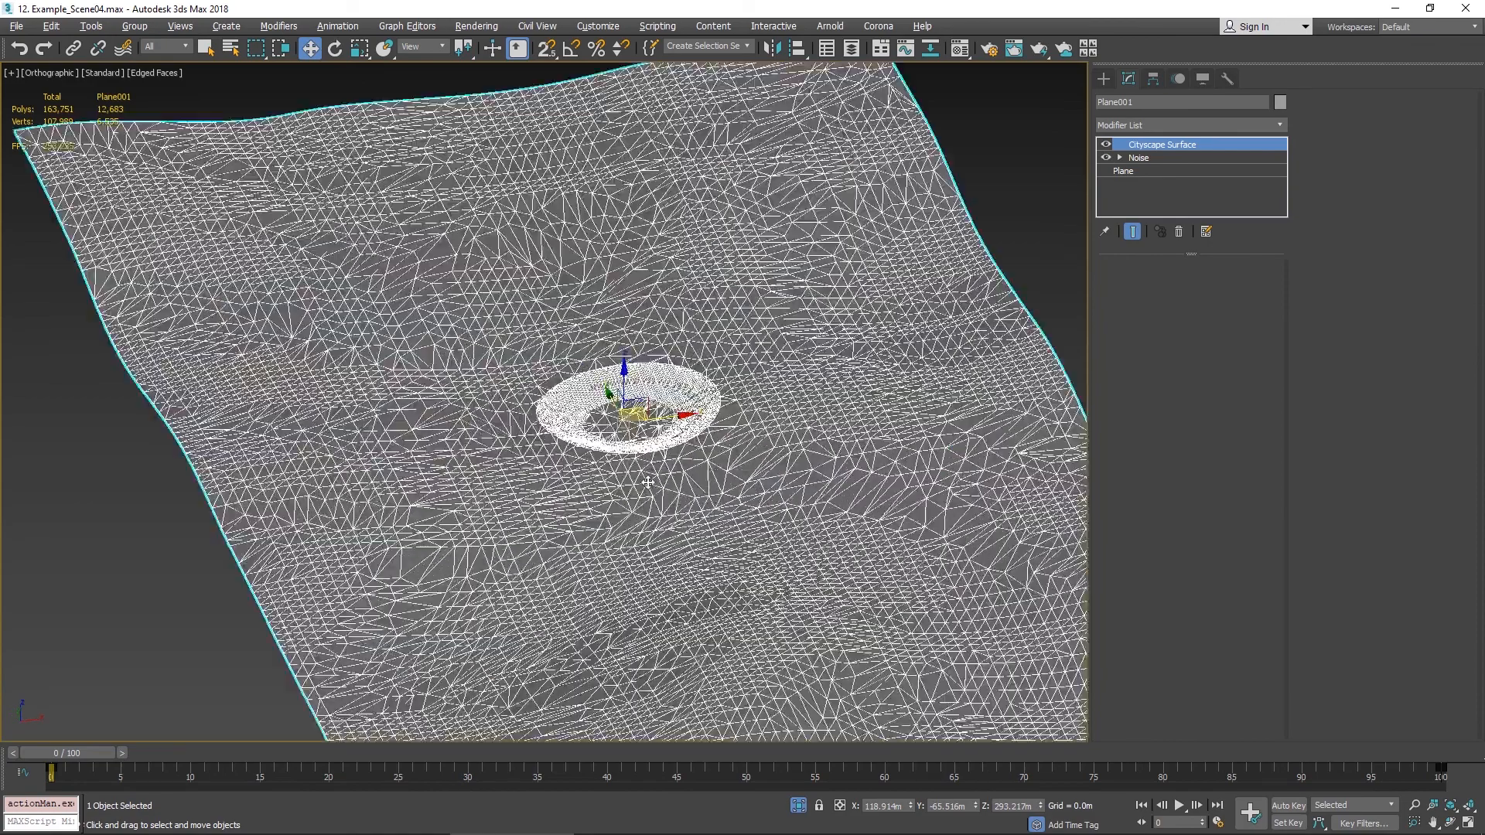
# - Examine the lake depression in the surface, switching between edged-faces and shaded views and isolating the surface around it
pyautogui.press('F4')
pyautogui.scroll(-5, 692, 354)
pyautogui.scroll(4, 682, 364)
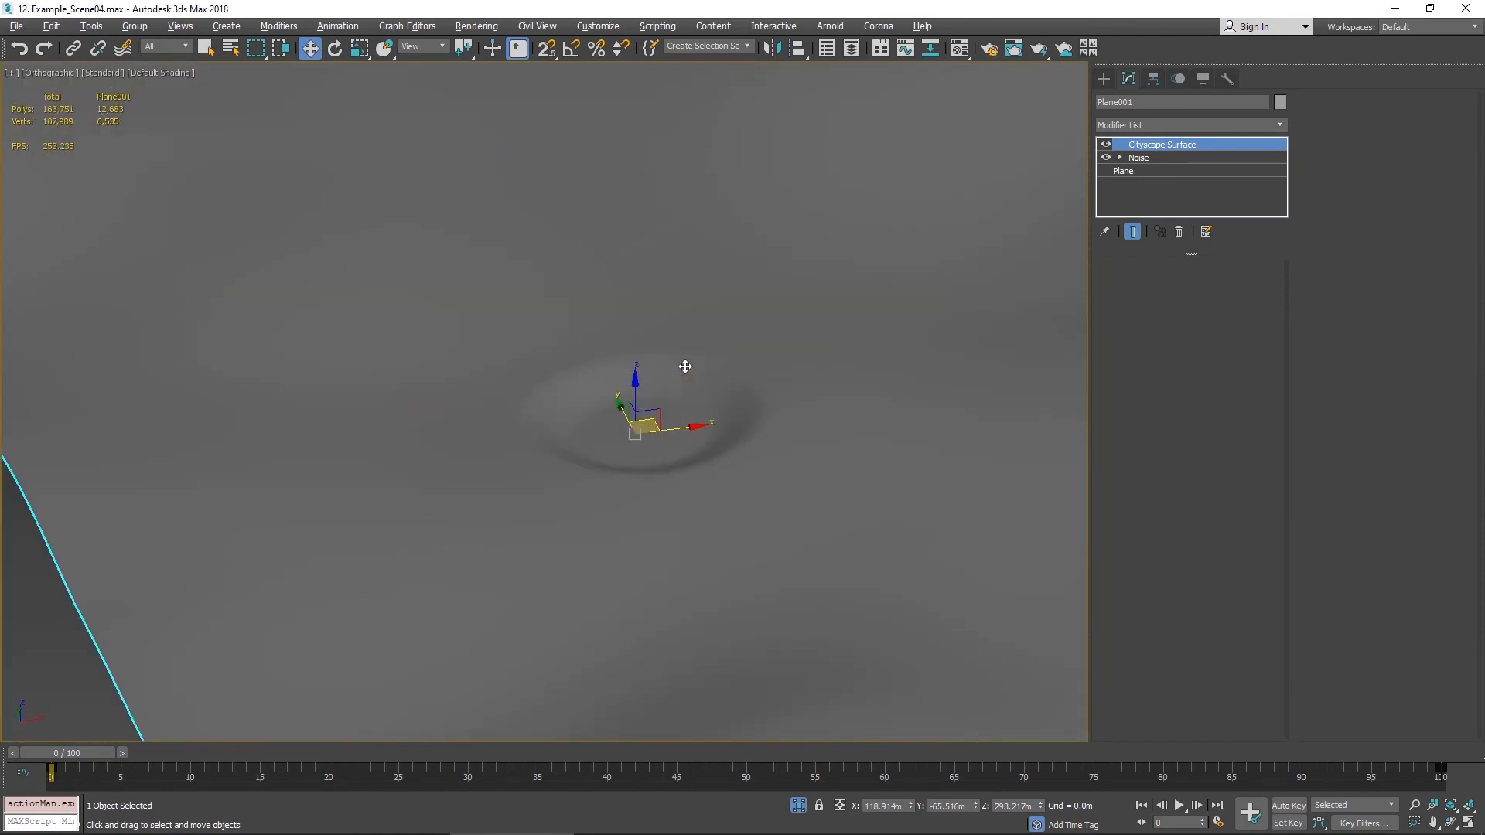
pyautogui.scroll(-4, 682, 365)
pyautogui.scroll(8, 712, 348)
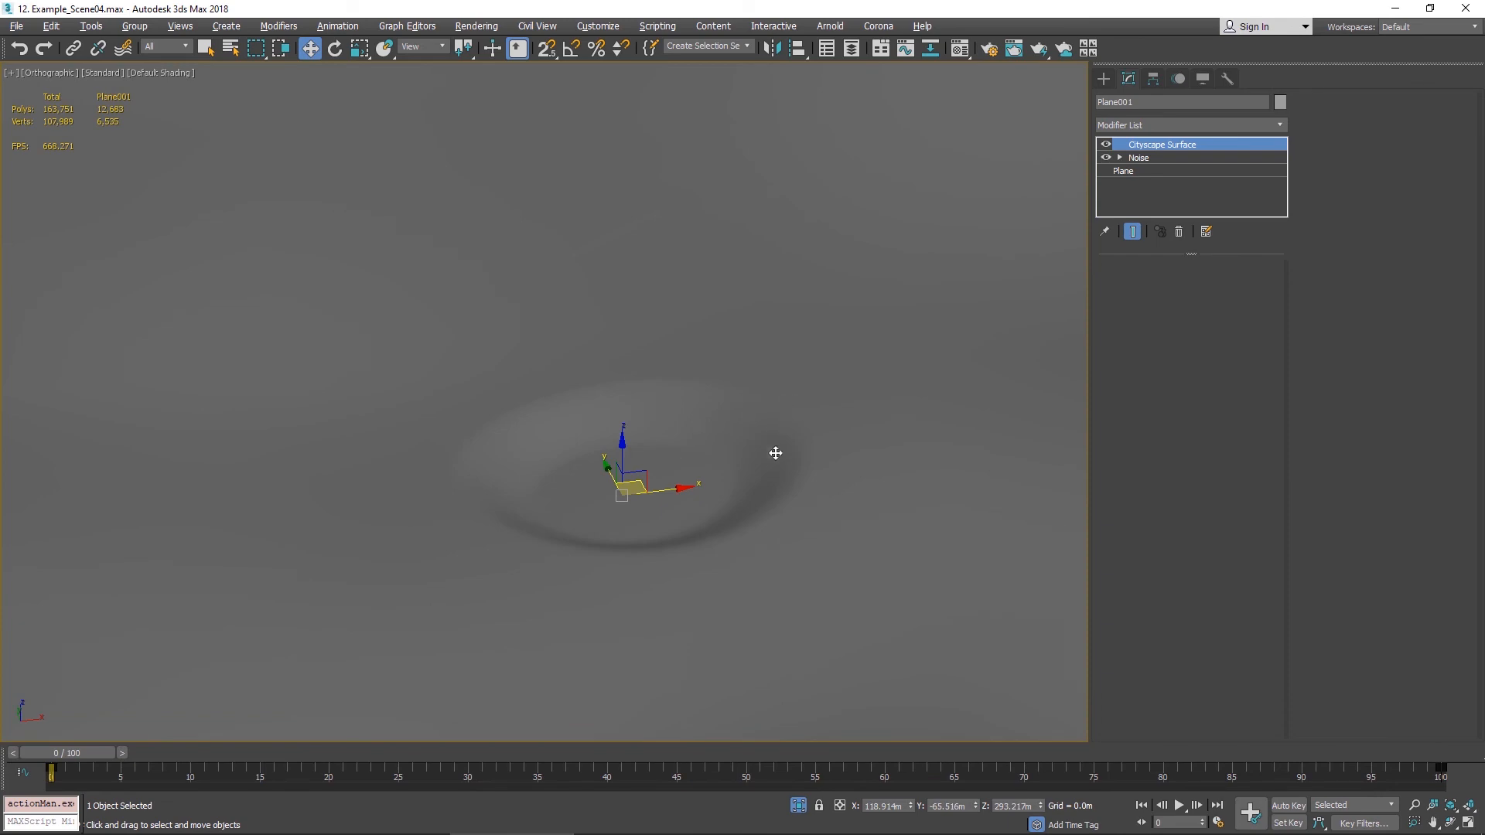
pyautogui.press('F4')
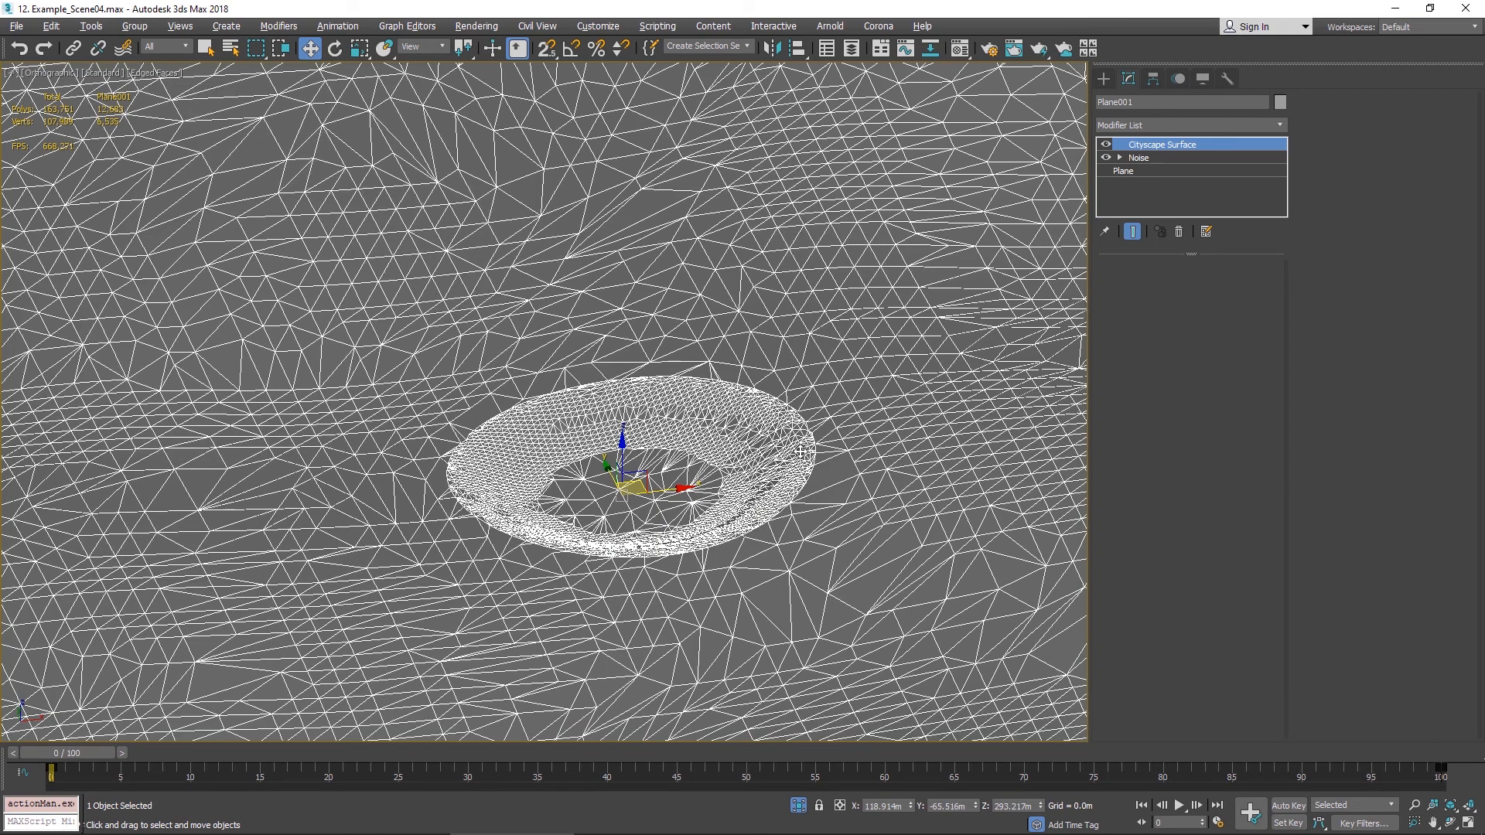
pyautogui.press('F4')
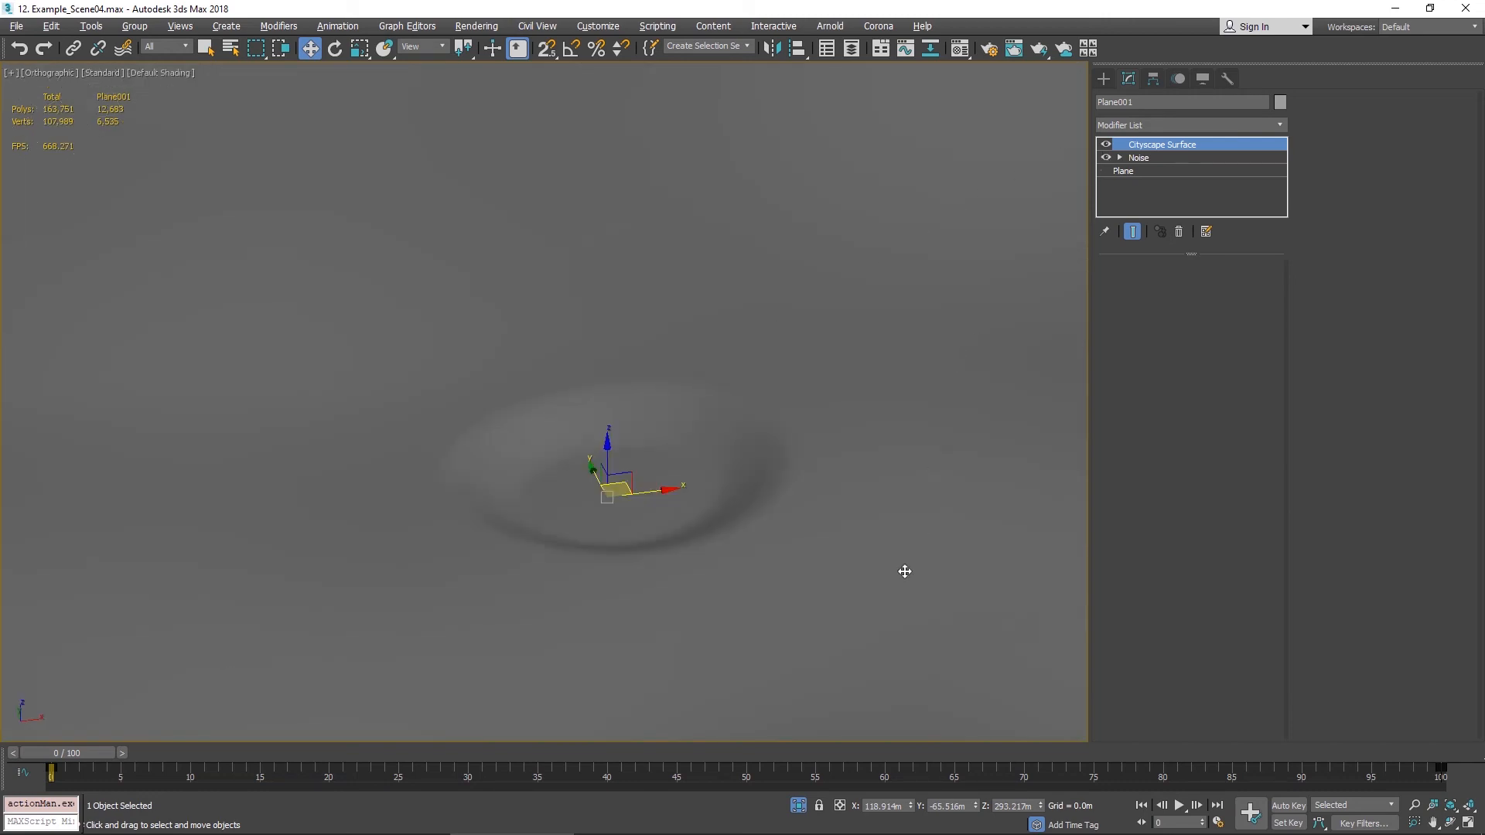
pyautogui.click(797, 805)
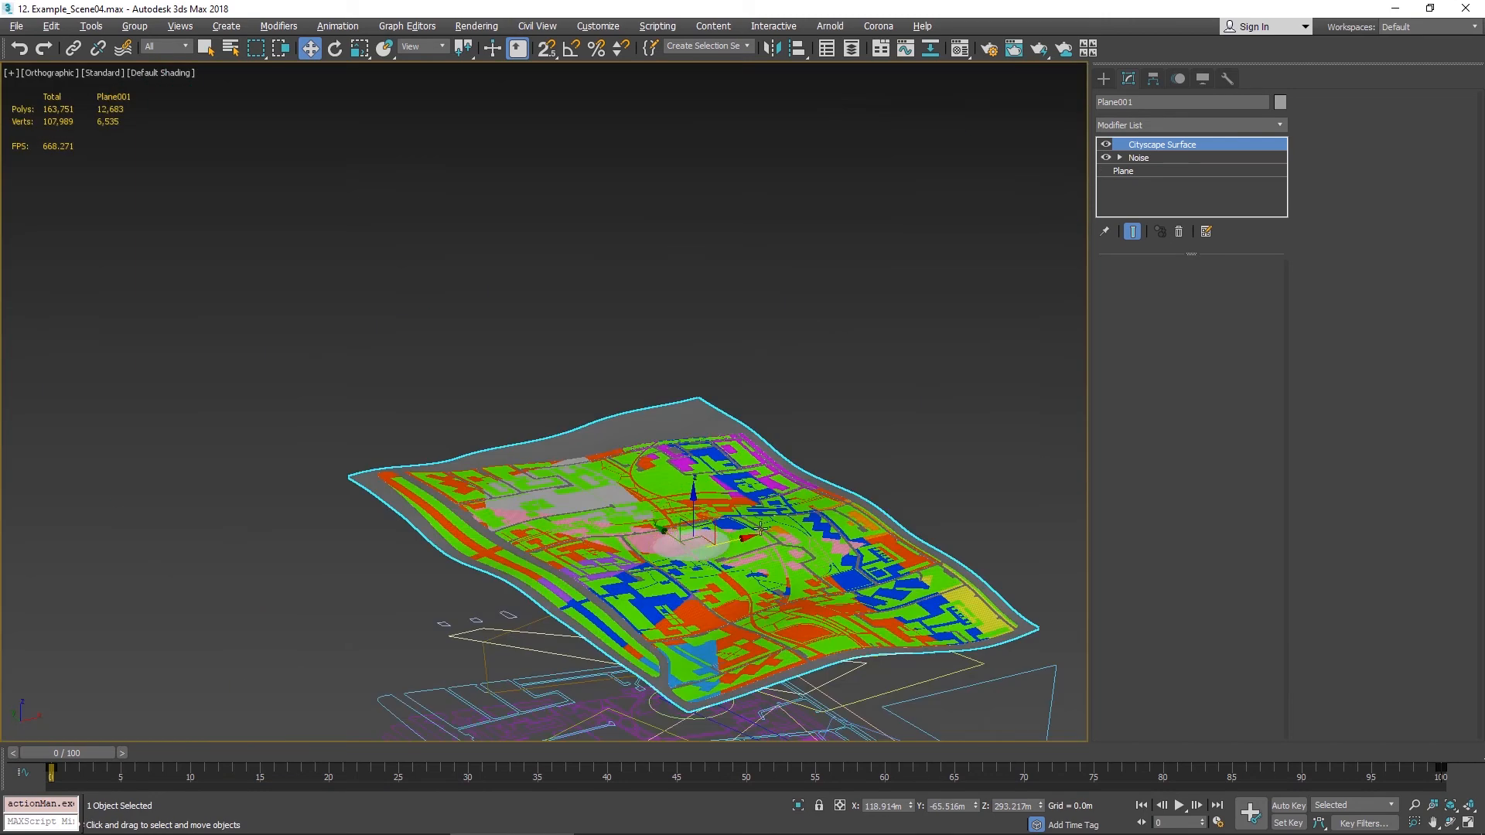
pyautogui.scroll(10, 760, 528)
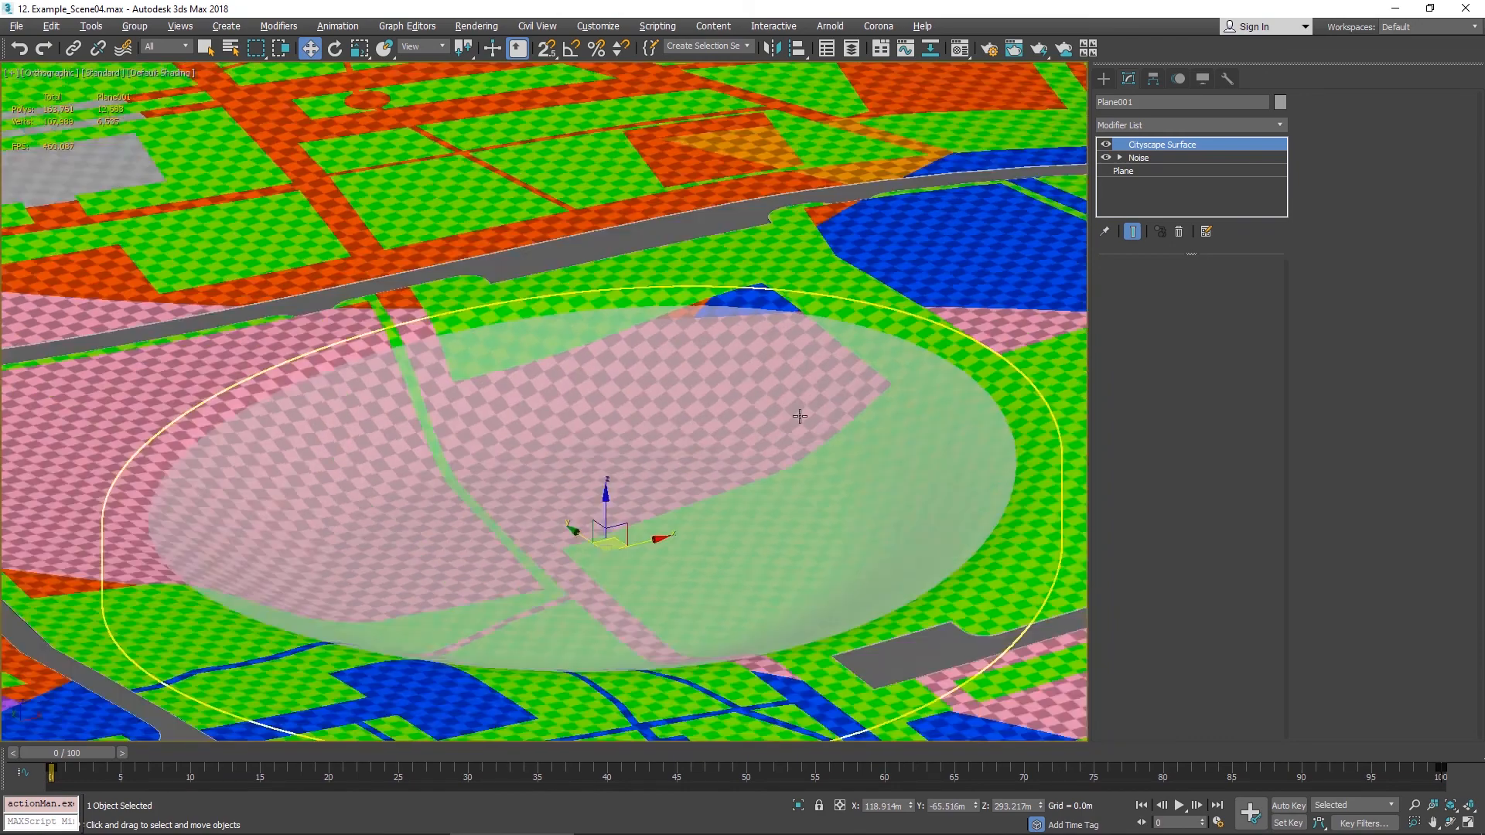
pyautogui.scroll(-5, 800, 416)
pyautogui.scroll(8, 811, 354)
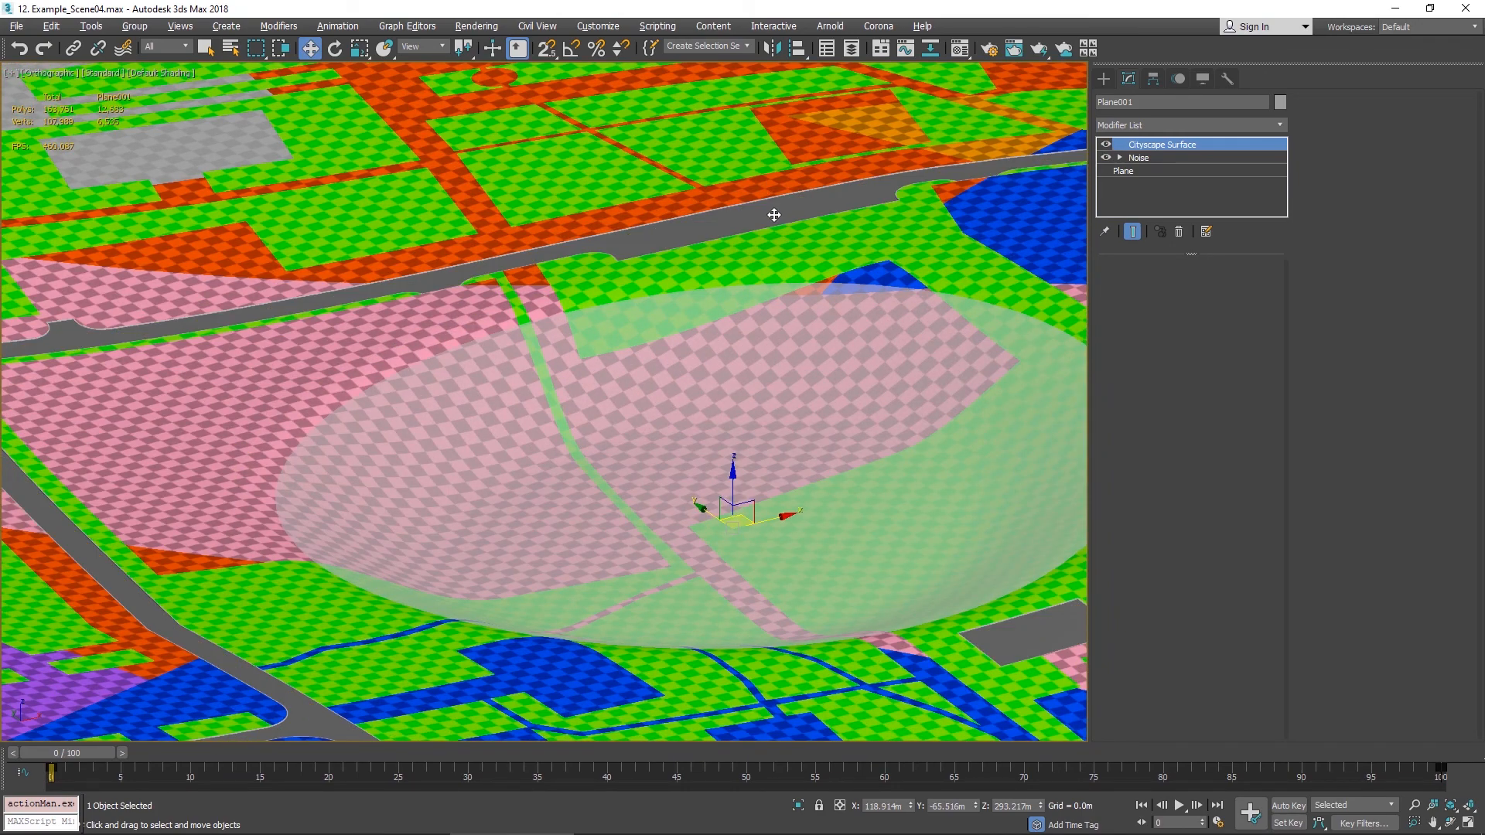
pyautogui.hotkey('alt', 'q')
pyautogui.keyDown('alt'); pyautogui.moveTo(835, 213); pyautogui.dragTo(905, 185, button='middle'); pyautogui.keyUp('alt')
pyautogui.scroll(4, 682, 386)
pyautogui.scroll(6, 682, 386)
pyautogui.moveTo(445, 589); pyautogui.dragTo(619, 219, button='middle')
pyautogui.moveTo(752, 245); pyautogui.dragTo(754, 357, button='middle')
pyautogui.scroll(2, 754, 357)
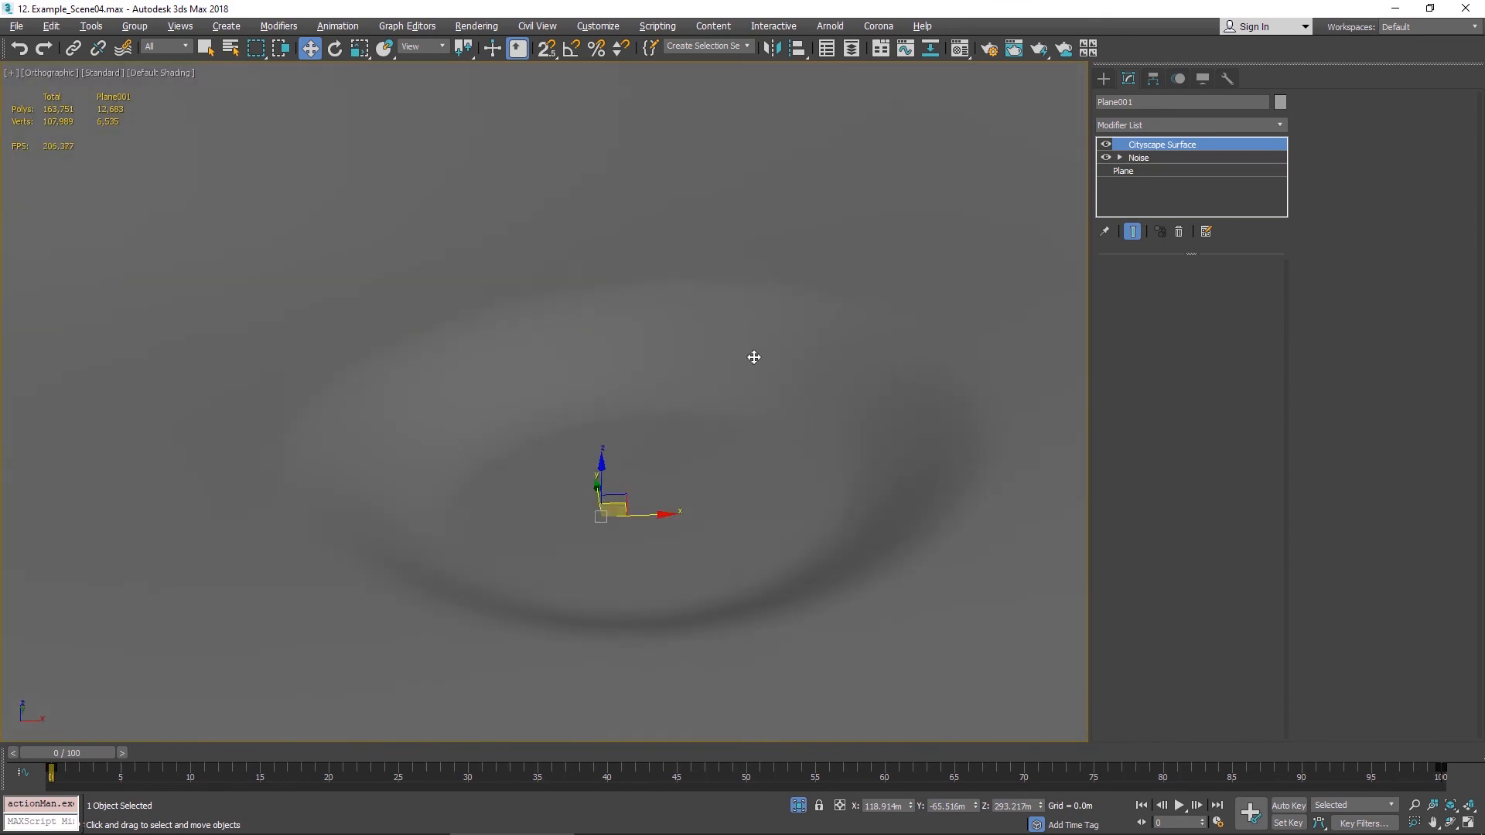
pyautogui.press('F4')
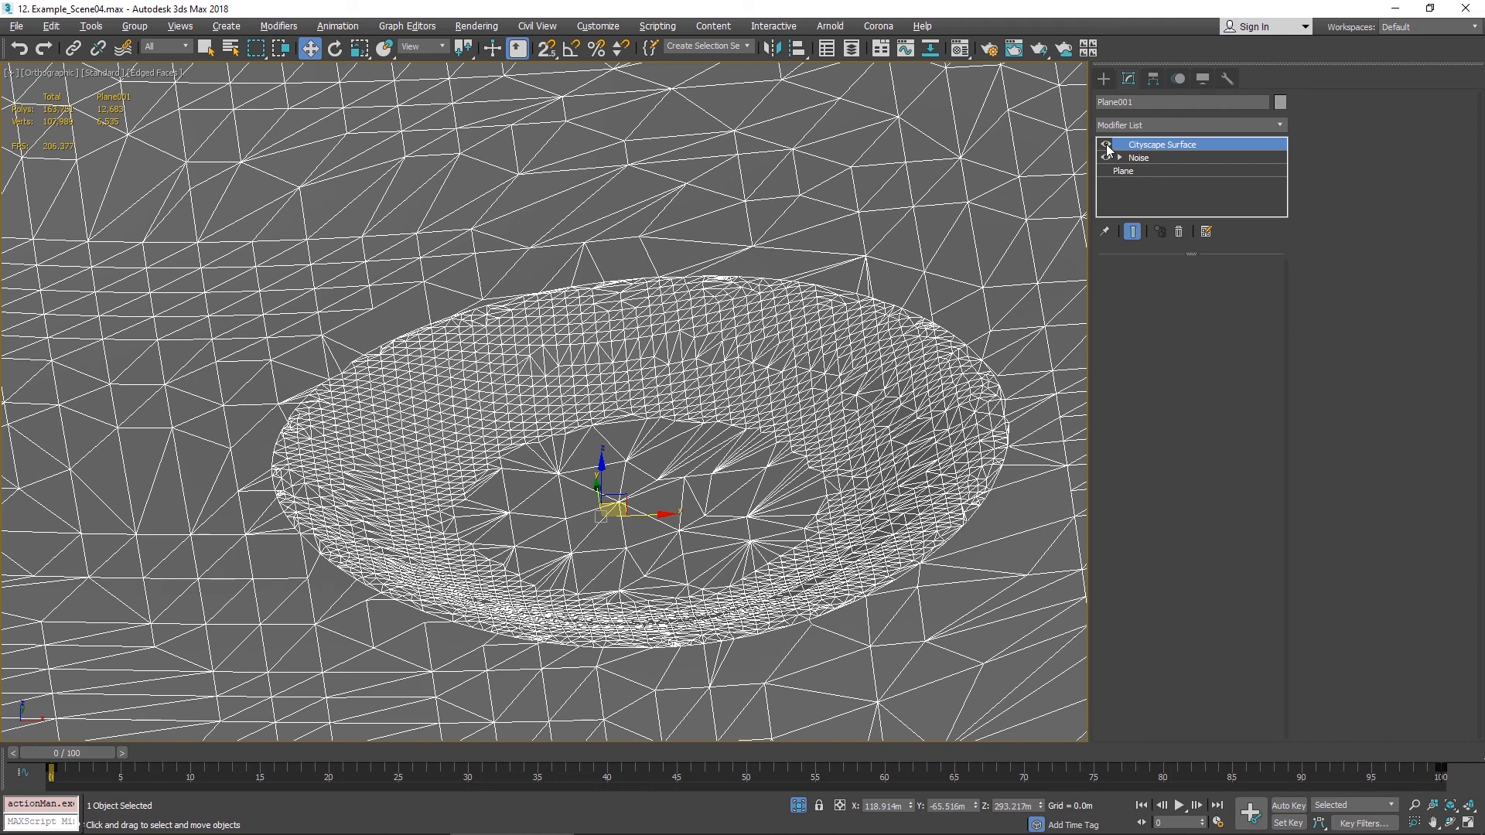
# - Toggle the Cityscape Surface modifier off and back on to compare the underlying plane mesh with the lake result
pyautogui.click(1105, 145)
pyautogui.scroll(-4, 875, 146)
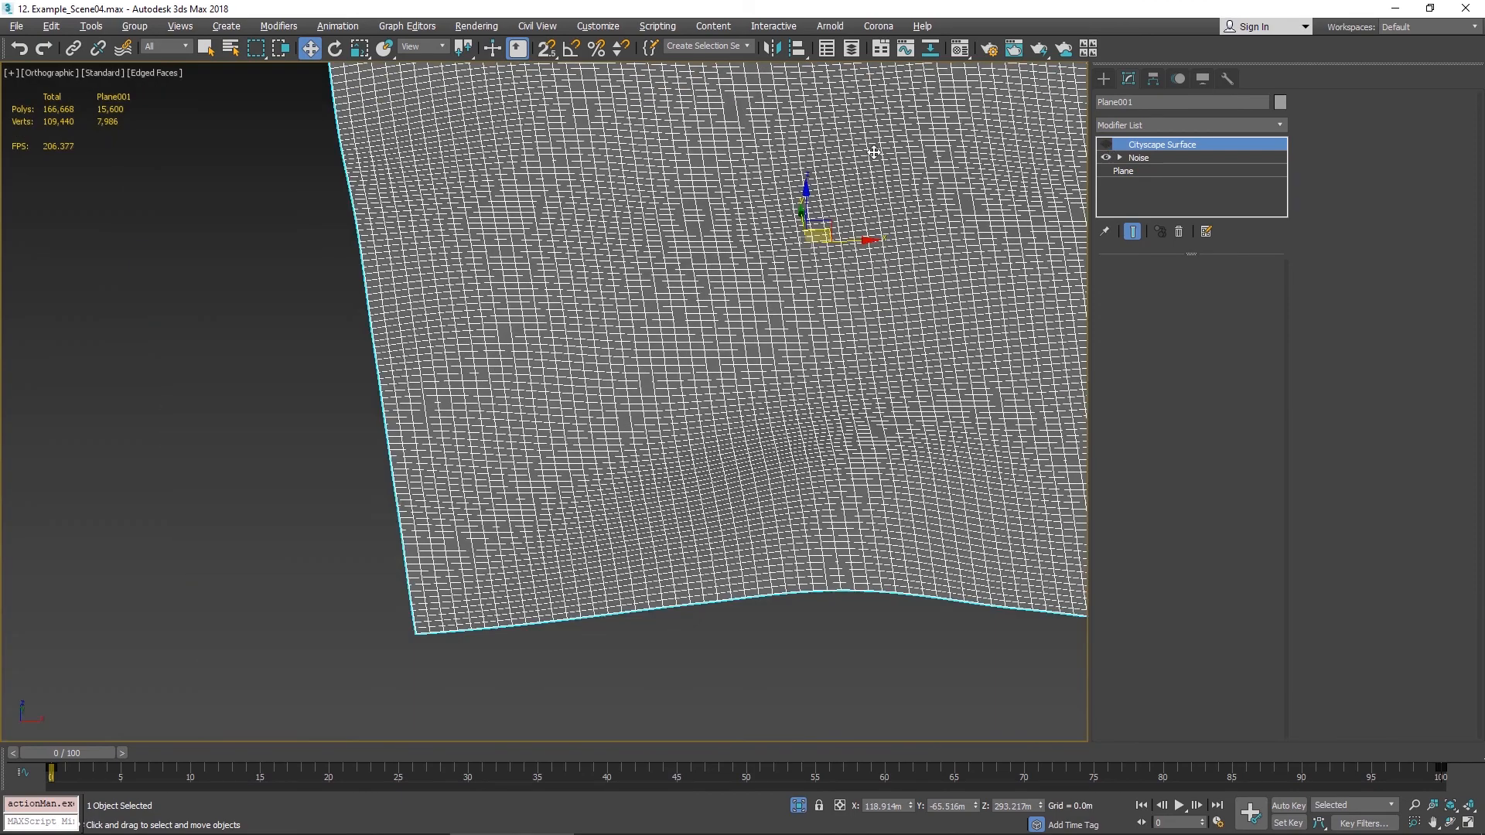
pyautogui.moveTo(835, 291); pyautogui.dragTo(731, 385, button='middle')
pyautogui.scroll(2, 731, 385)
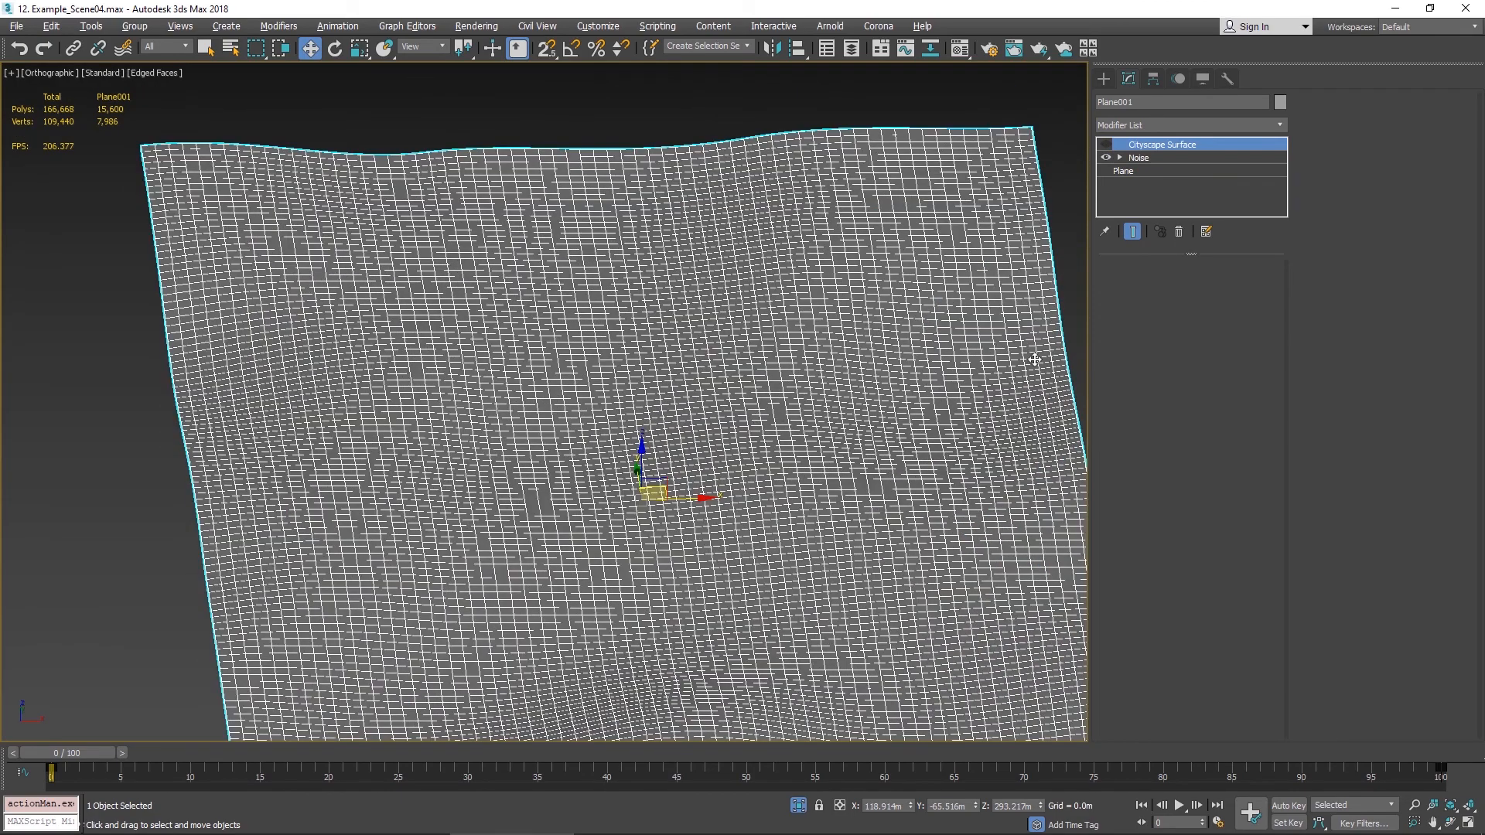
pyautogui.click(1072, 303)
pyautogui.click(993, 301)
pyautogui.click(1106, 145)
pyautogui.scroll(5, 618, 472)
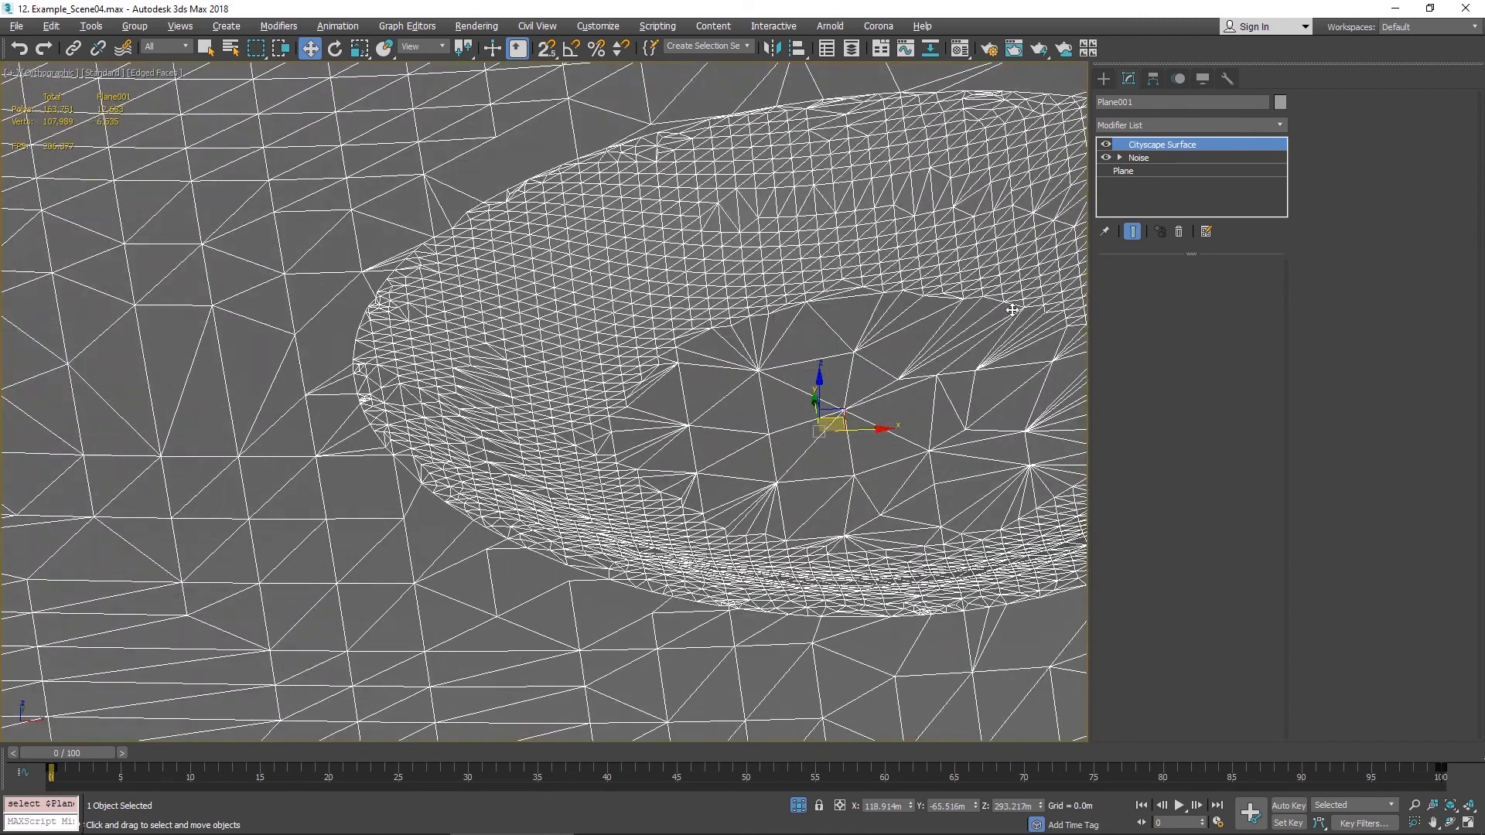
pyautogui.moveTo(1012, 310); pyautogui.dragTo(748, 383, button='middle')
pyautogui.moveTo(991, 348); pyautogui.dragTo(846, 376, button='middle')
pyautogui.scroll(-2, 886, 378)
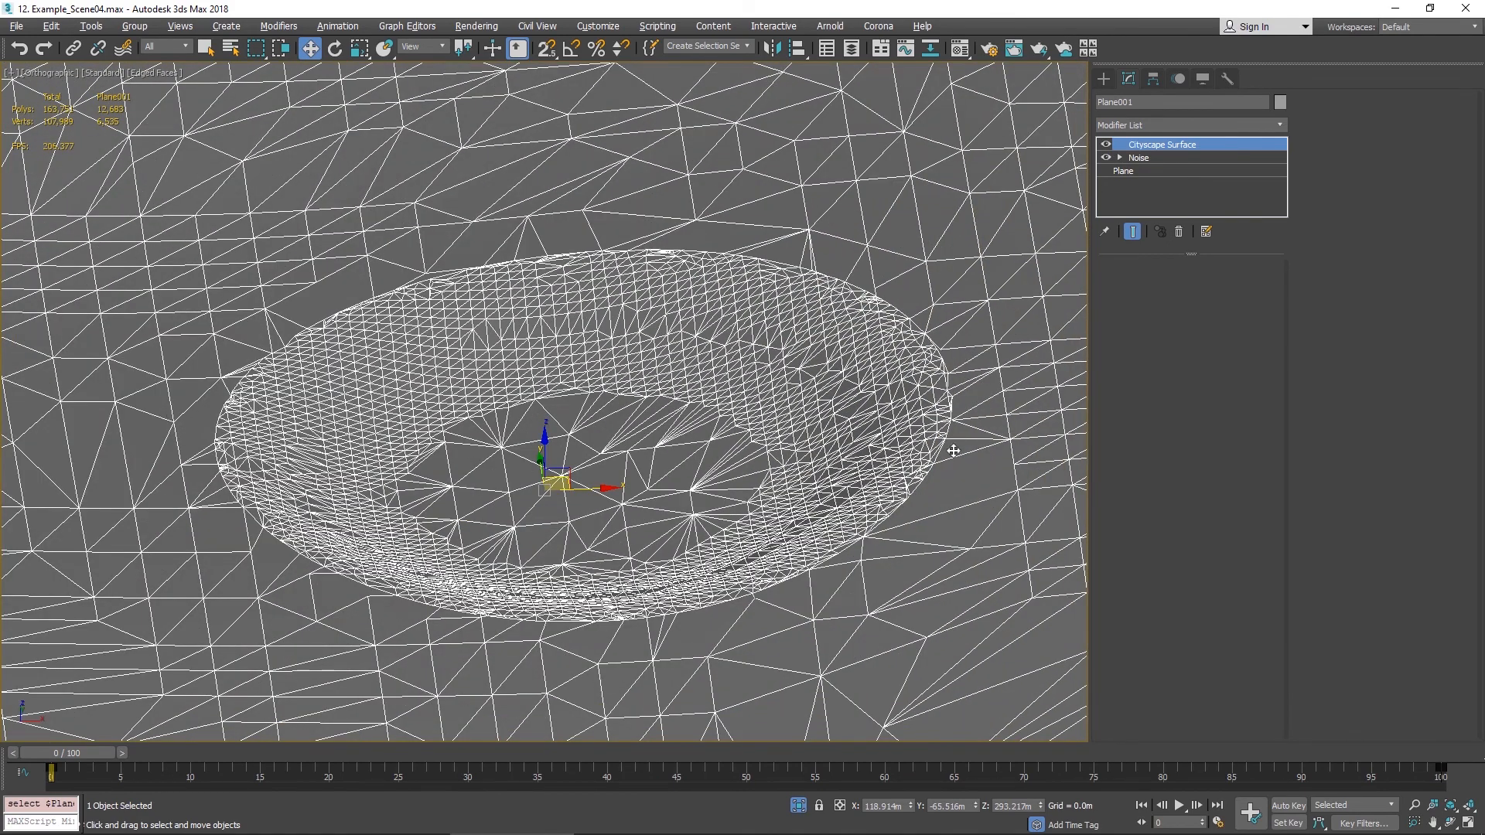
pyautogui.press('F3')
pyautogui.press('F4')
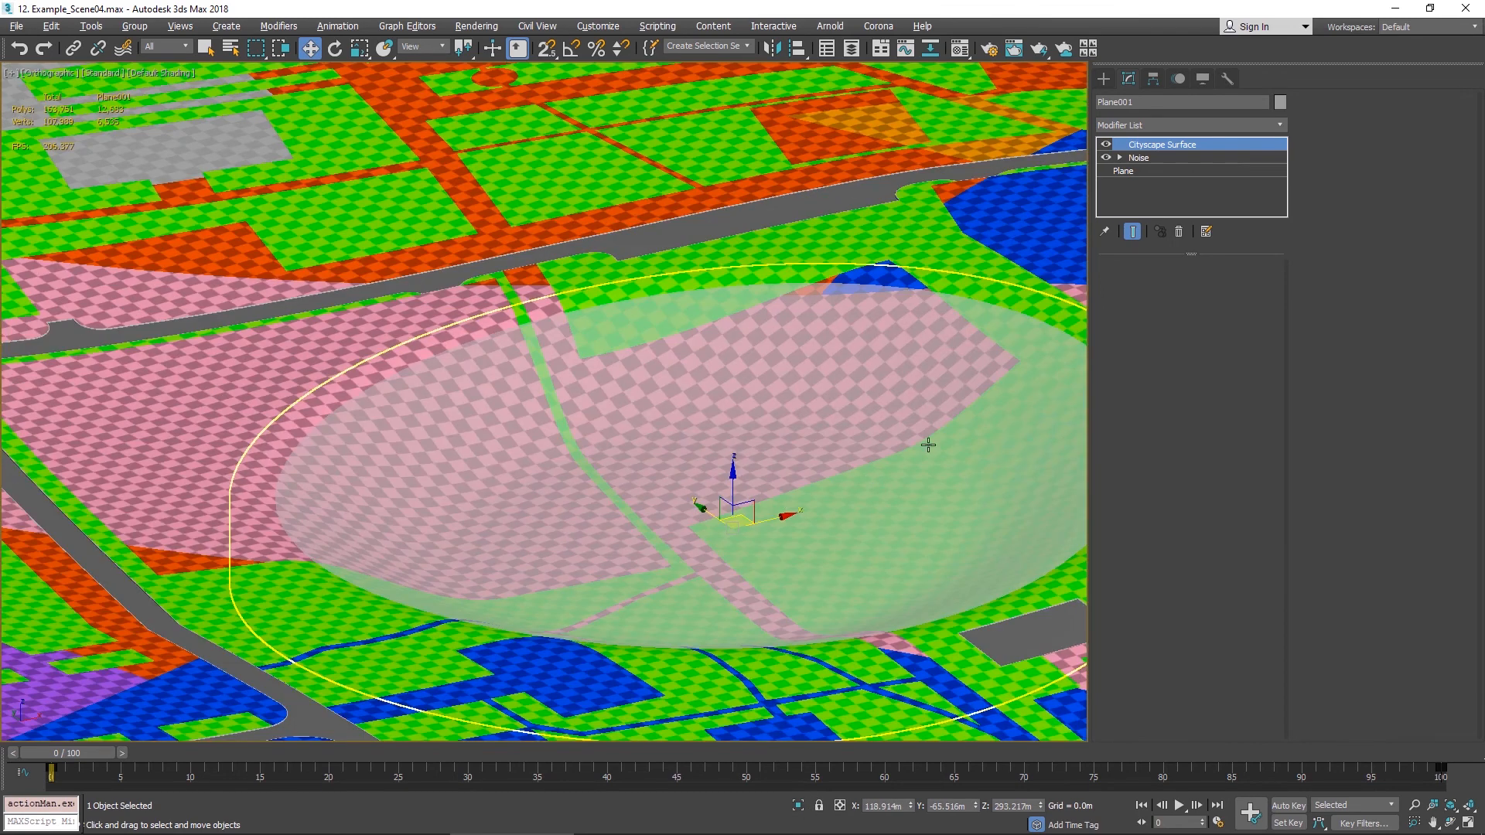
# - Draw a new circle spline about 45 m in radius on the city surface near the lake
pyautogui.keyDown('alt'); pyautogui.moveTo(870, 476); pyautogui.dragTo(722, 438, button='middle'); pyautogui.keyUp('alt')
pyautogui.click(930, 281)
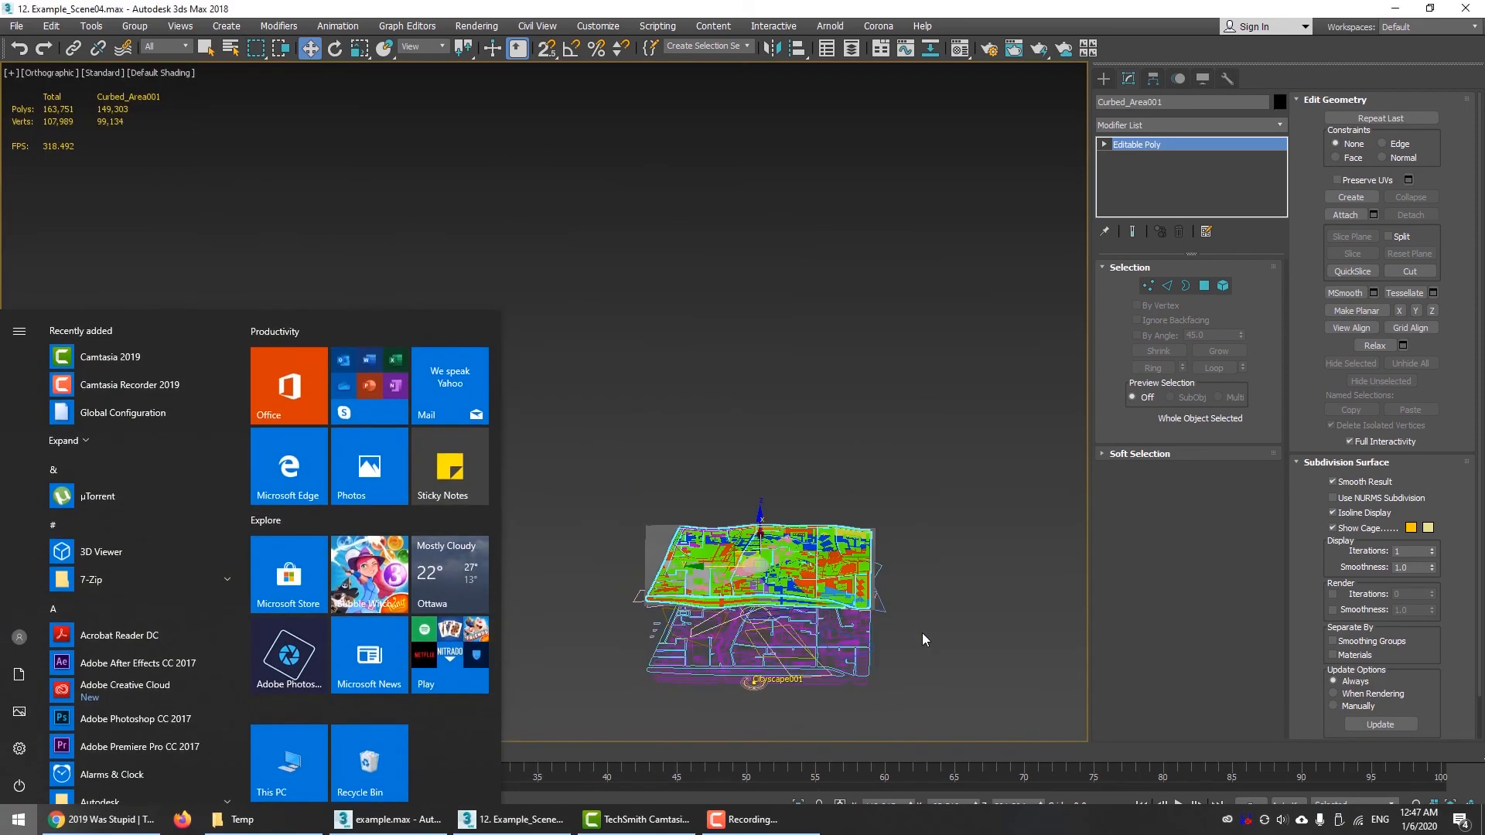
pyautogui.click(922, 632)
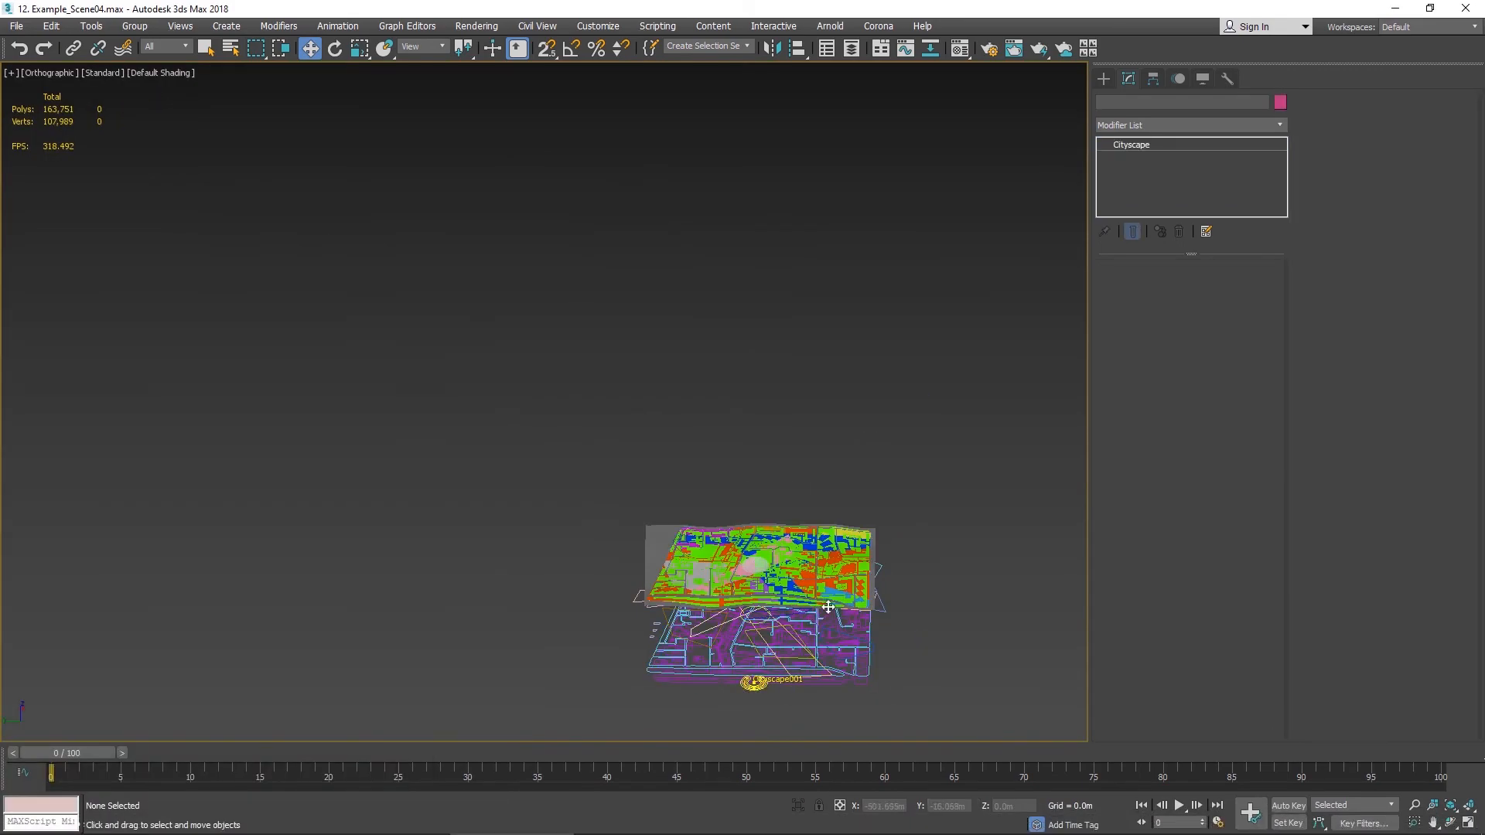
pyautogui.click(754, 683)
pyautogui.scroll(10, 748, 607)
pyautogui.scroll(3, 723, 340)
pyautogui.keyDown('alt'); pyautogui.moveTo(723, 319); pyautogui.dragTo(631, 282, button='middle'); pyautogui.keyUp('alt')
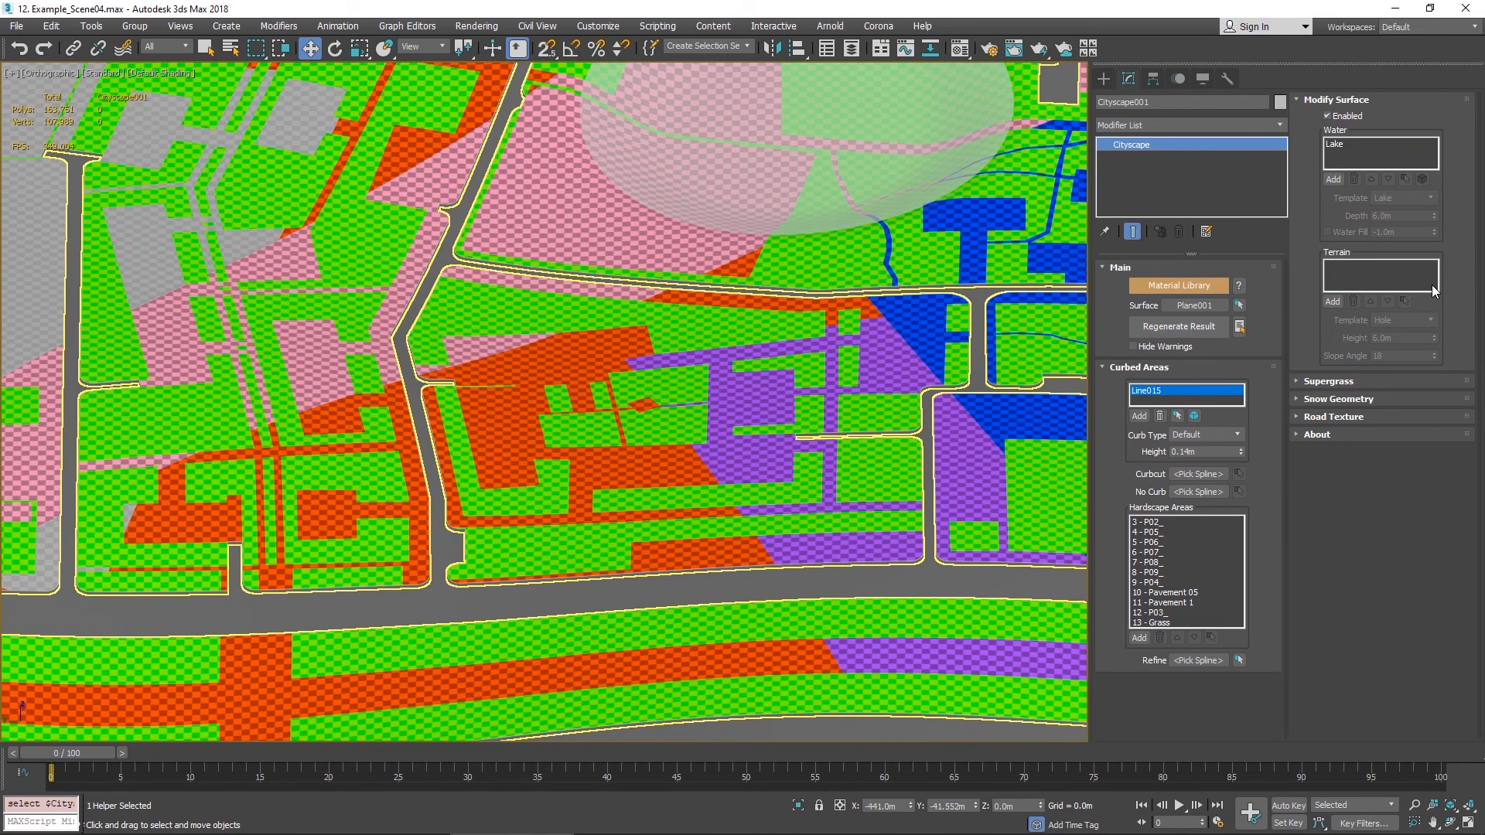
pyautogui.click(1104, 78)
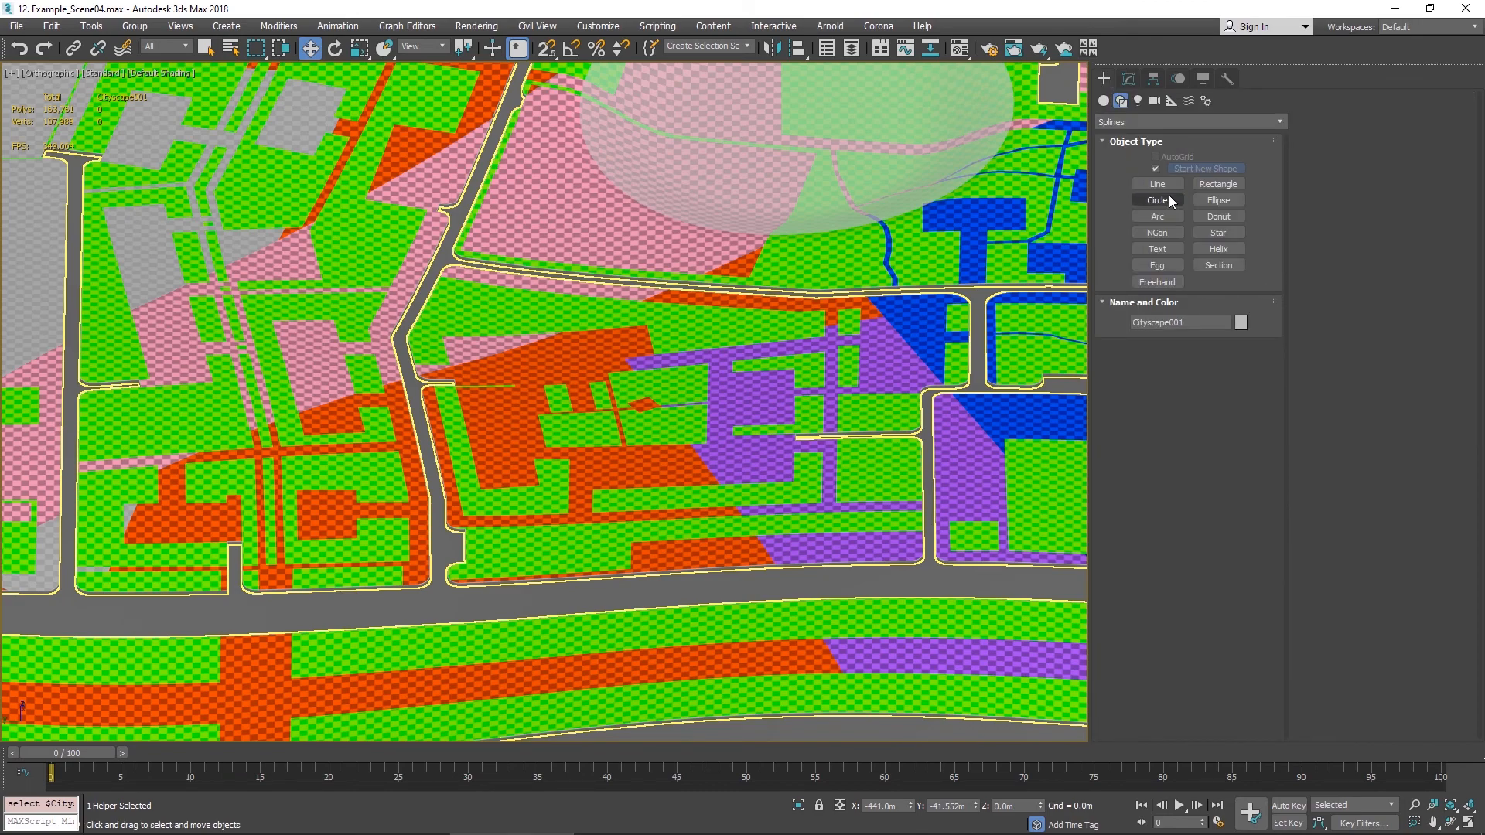
pyautogui.click(1157, 200)
pyautogui.moveTo(863, 210); pyautogui.dragTo(599, 239, button='middle')
pyautogui.press('F3')
pyautogui.moveTo(714, 451)
pyautogui.mouseDown()
pyautogui.moveTo(762, 508)
pyautogui.moveTo(792, 497)
pyautogui.mouseUp()
pyautogui.scroll(-10, 941, 471)
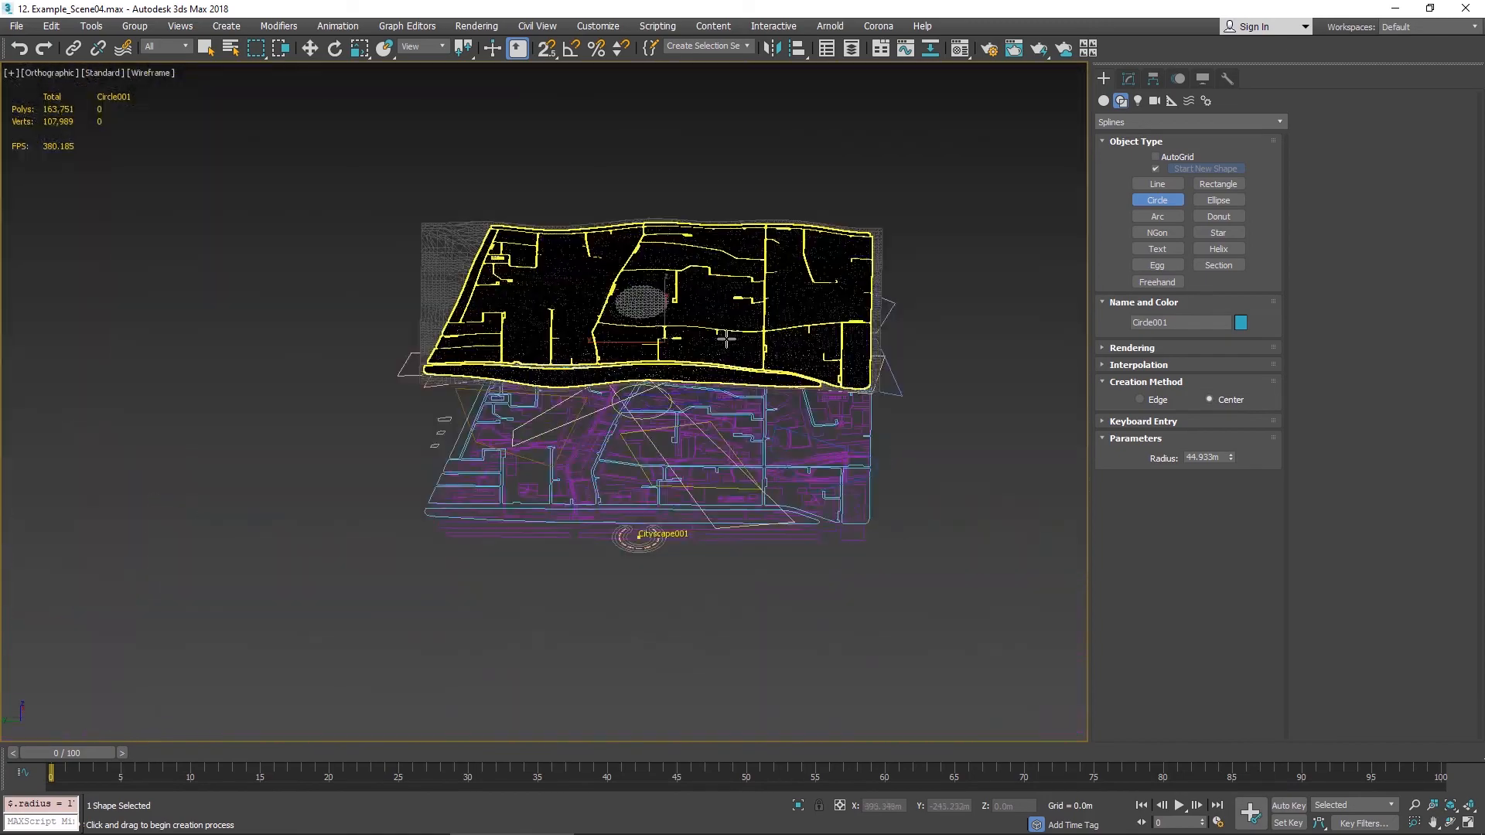
# - Select the Cityscape object and add the new circle as a terrain area under Modify Surface
pyautogui.press('w')
pyautogui.scroll(6, 790, 440)
pyautogui.click(451, 453)
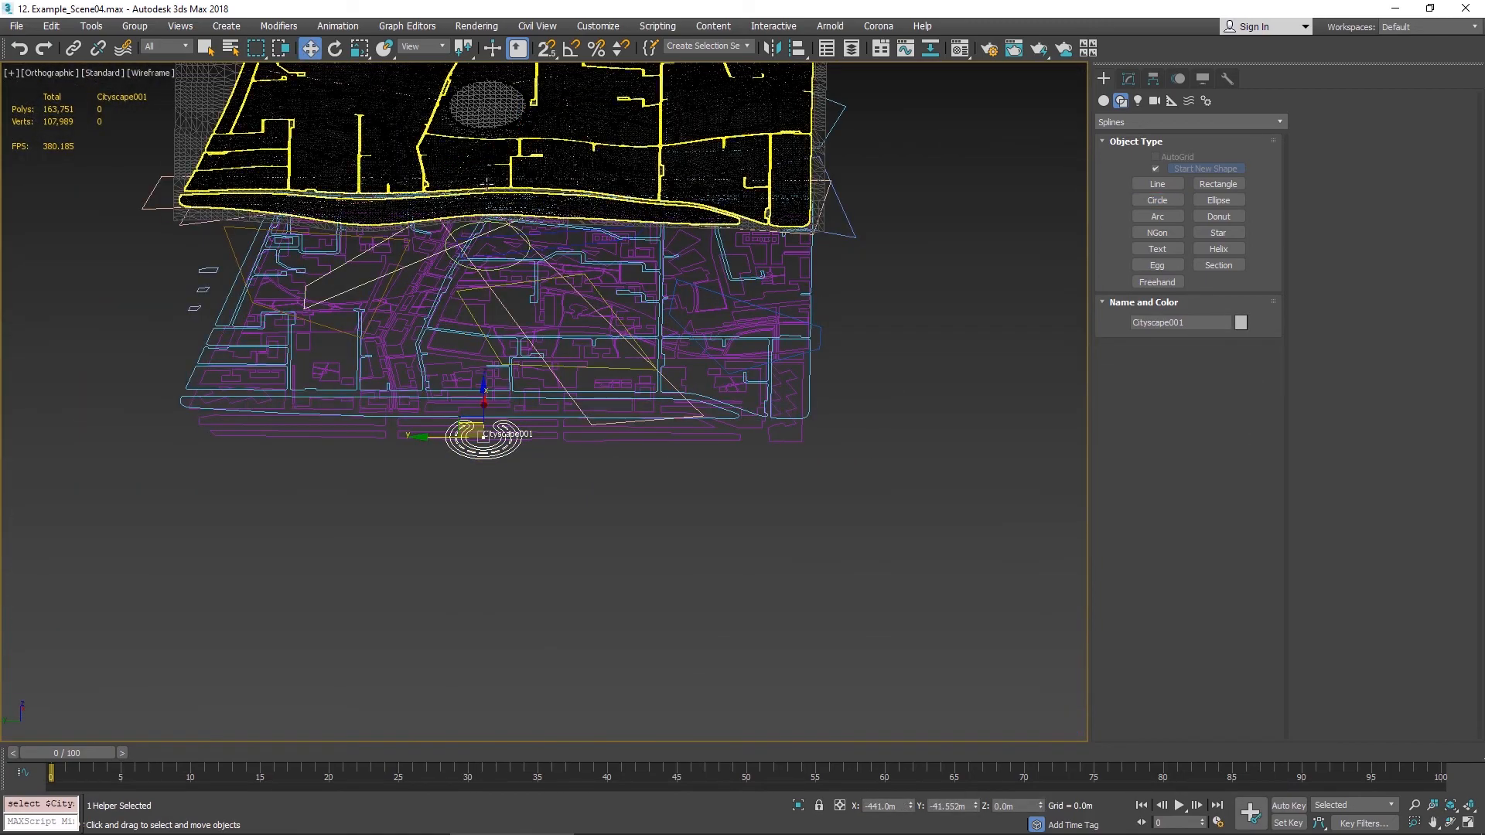
pyautogui.moveTo(514, 163); pyautogui.dragTo(671, 446, button='middle')
pyautogui.scroll(10, 669, 445)
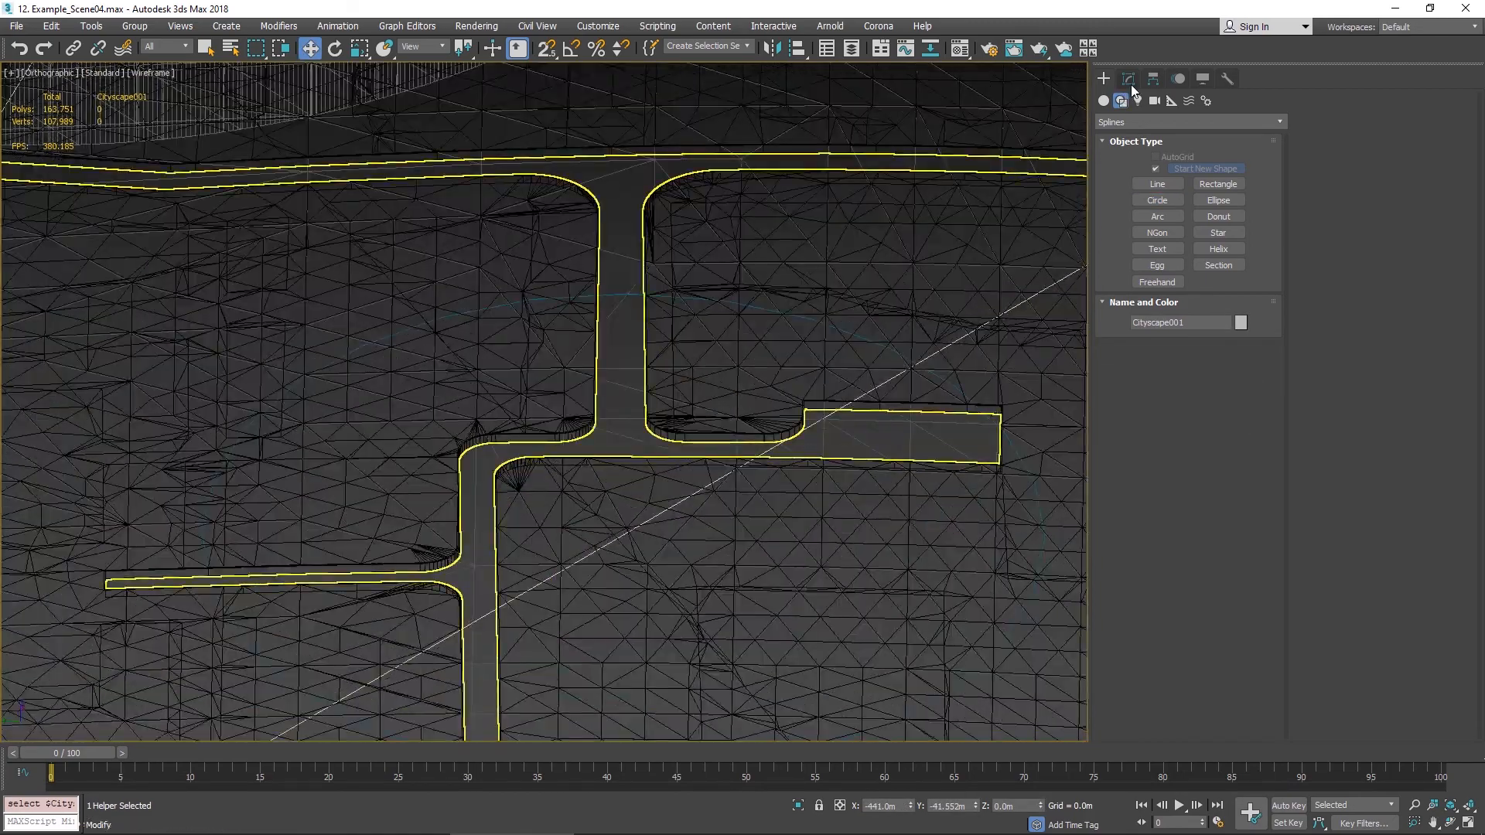
pyautogui.click(1128, 79)
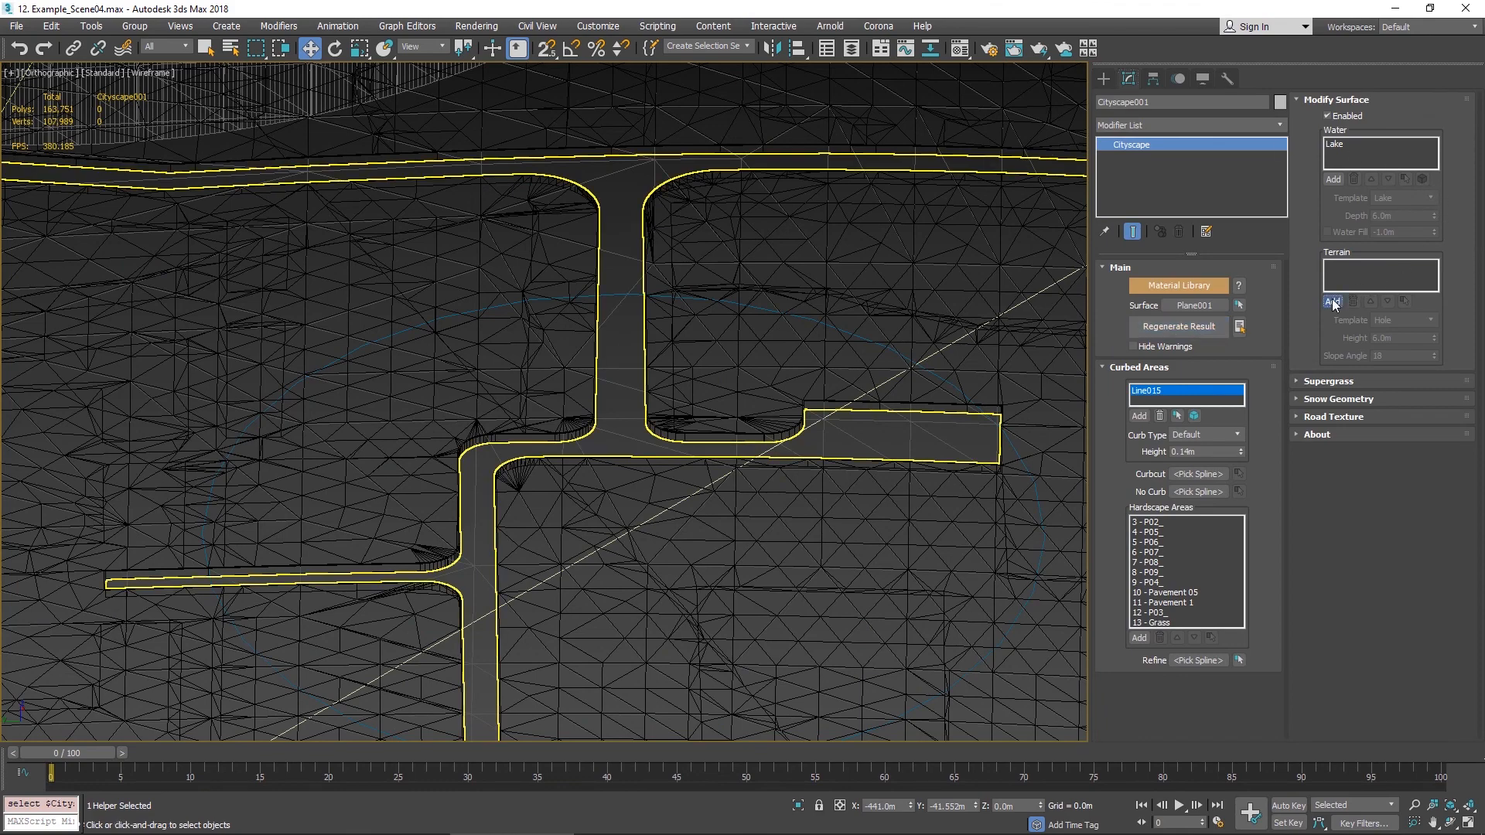
pyautogui.press('F3')
pyautogui.press('F3')
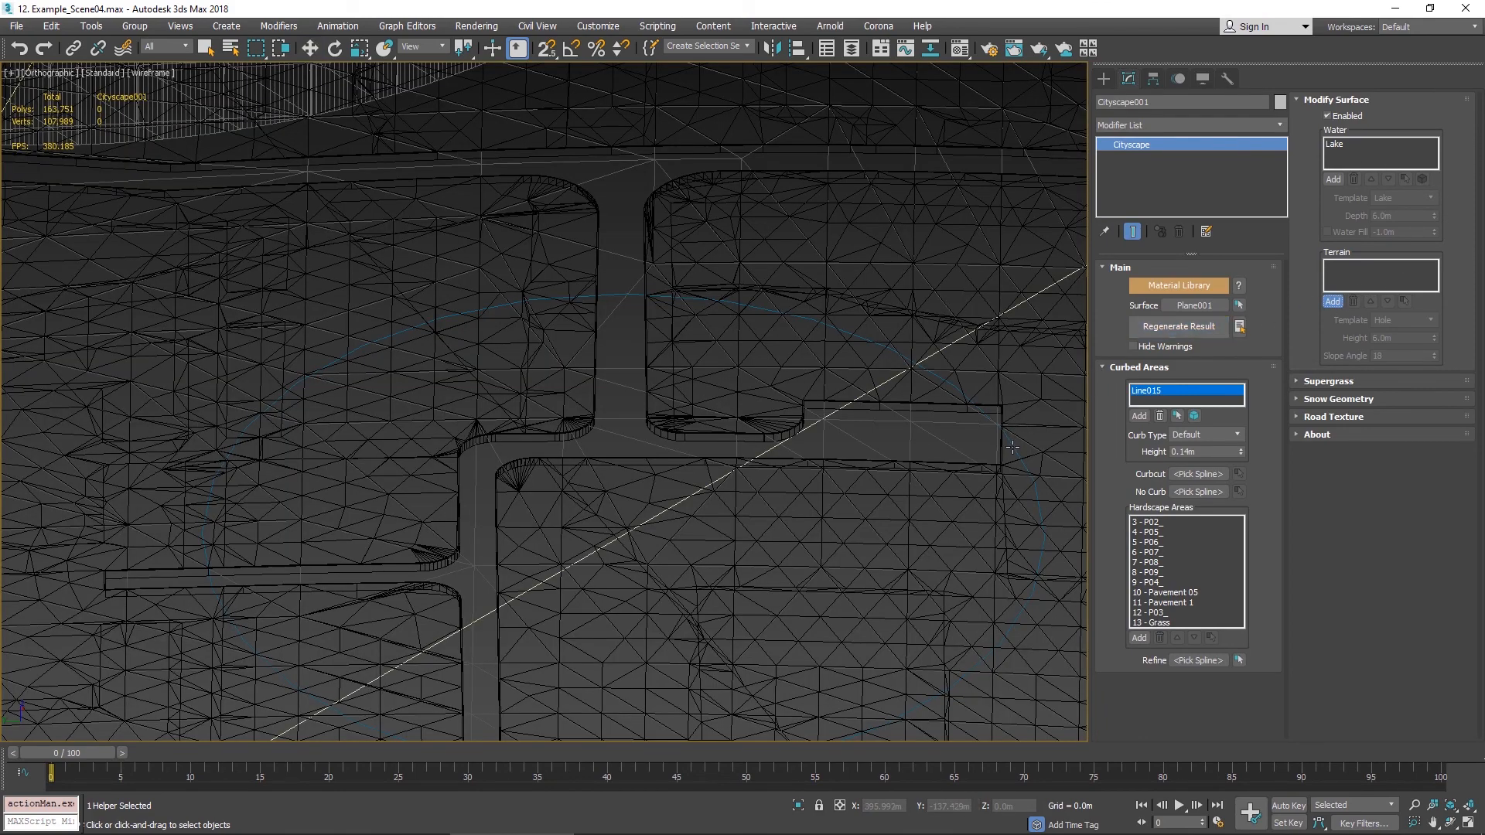
pyautogui.press('w')
pyautogui.click(1026, 445)
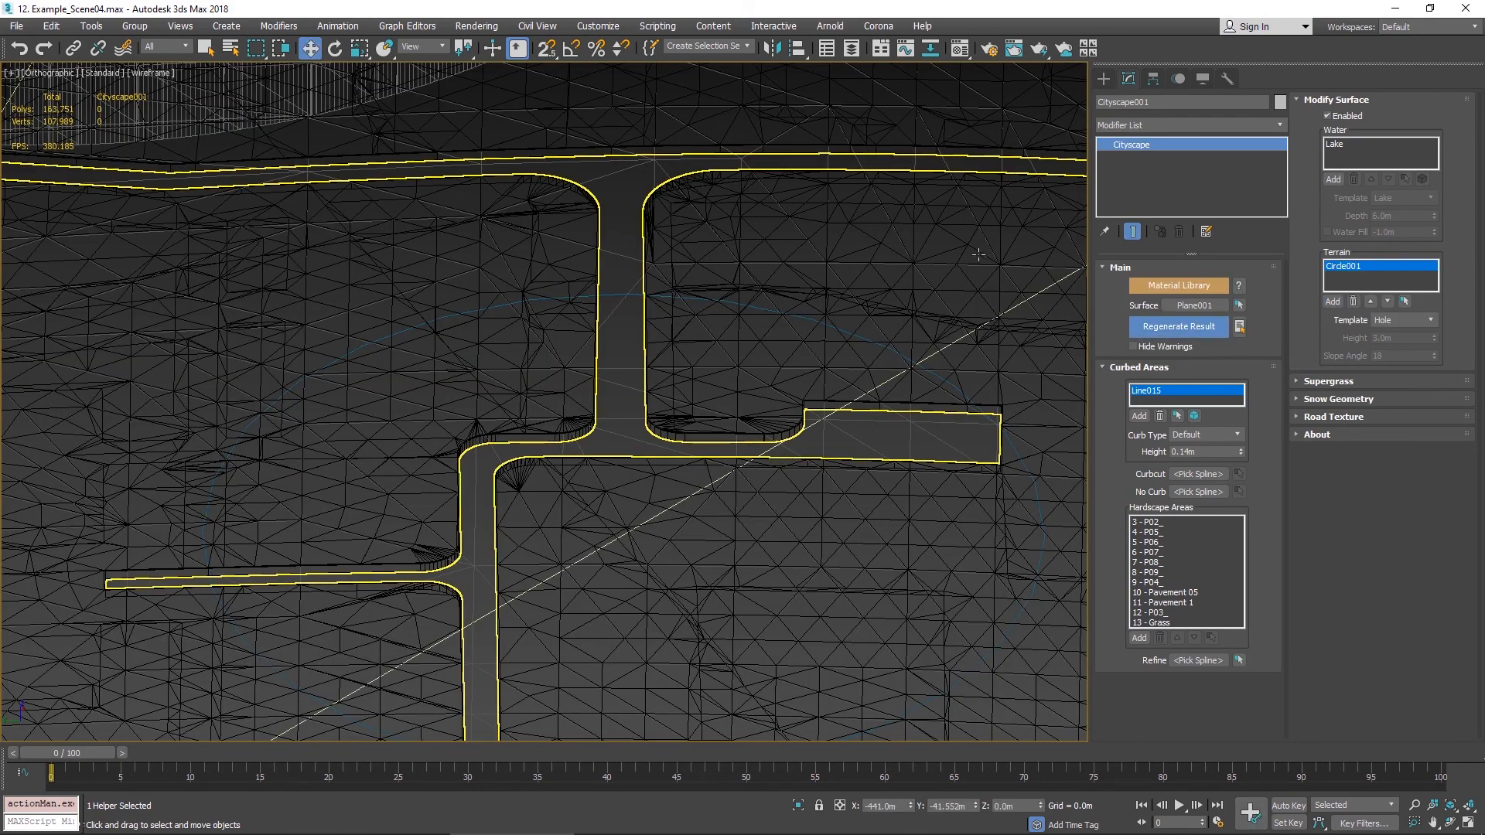
pyautogui.keyDown('alt'); pyautogui.moveTo(869, 185); pyautogui.dragTo(658, 209, button='middle'); pyautogui.keyUp('alt')
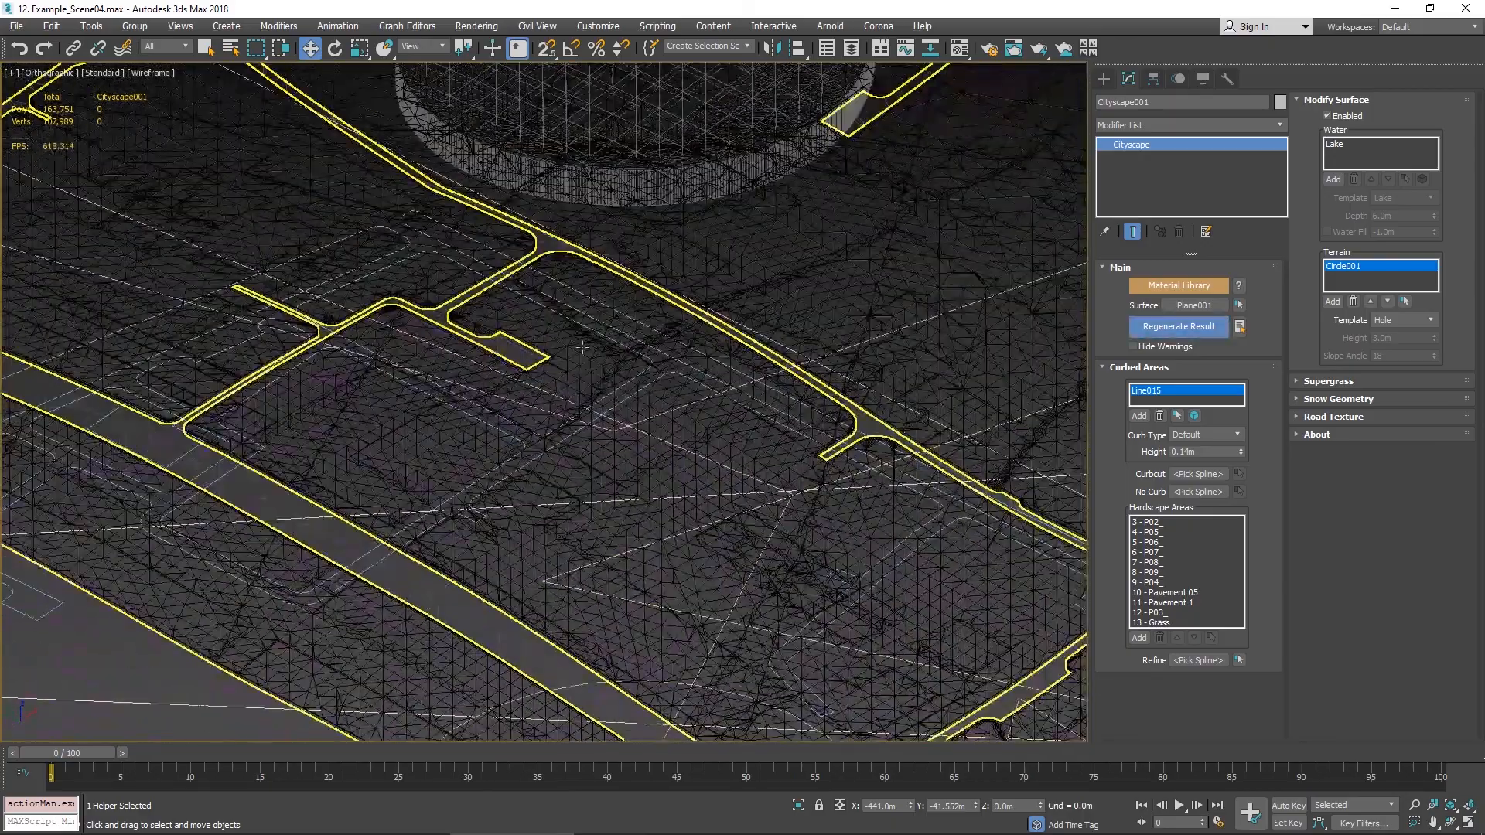
# - Set the terrain area's template to Hole and regenerate the Cityscape result
pyautogui.press('F3')
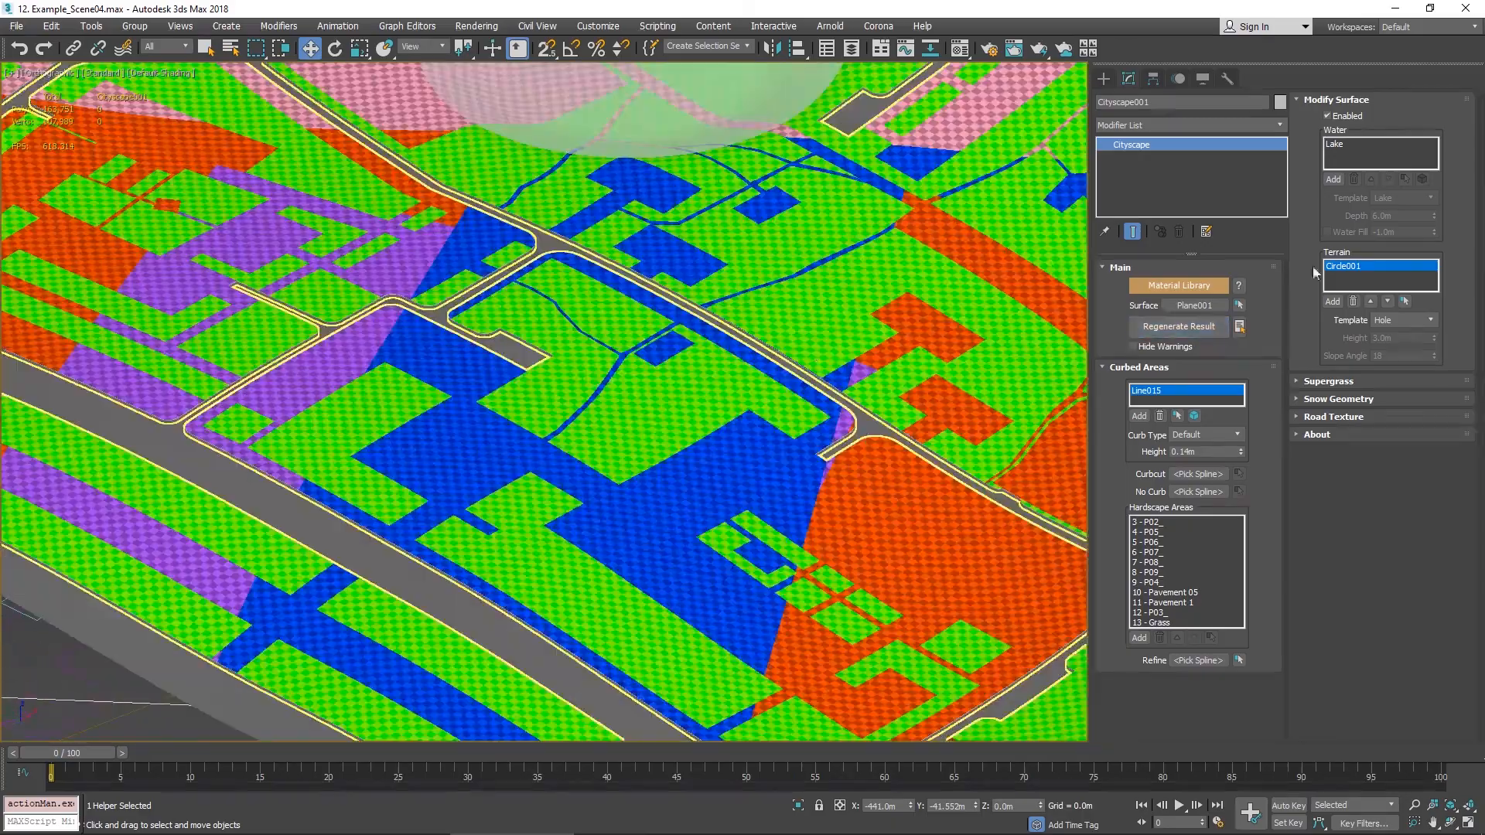
pyautogui.click(1433, 321)
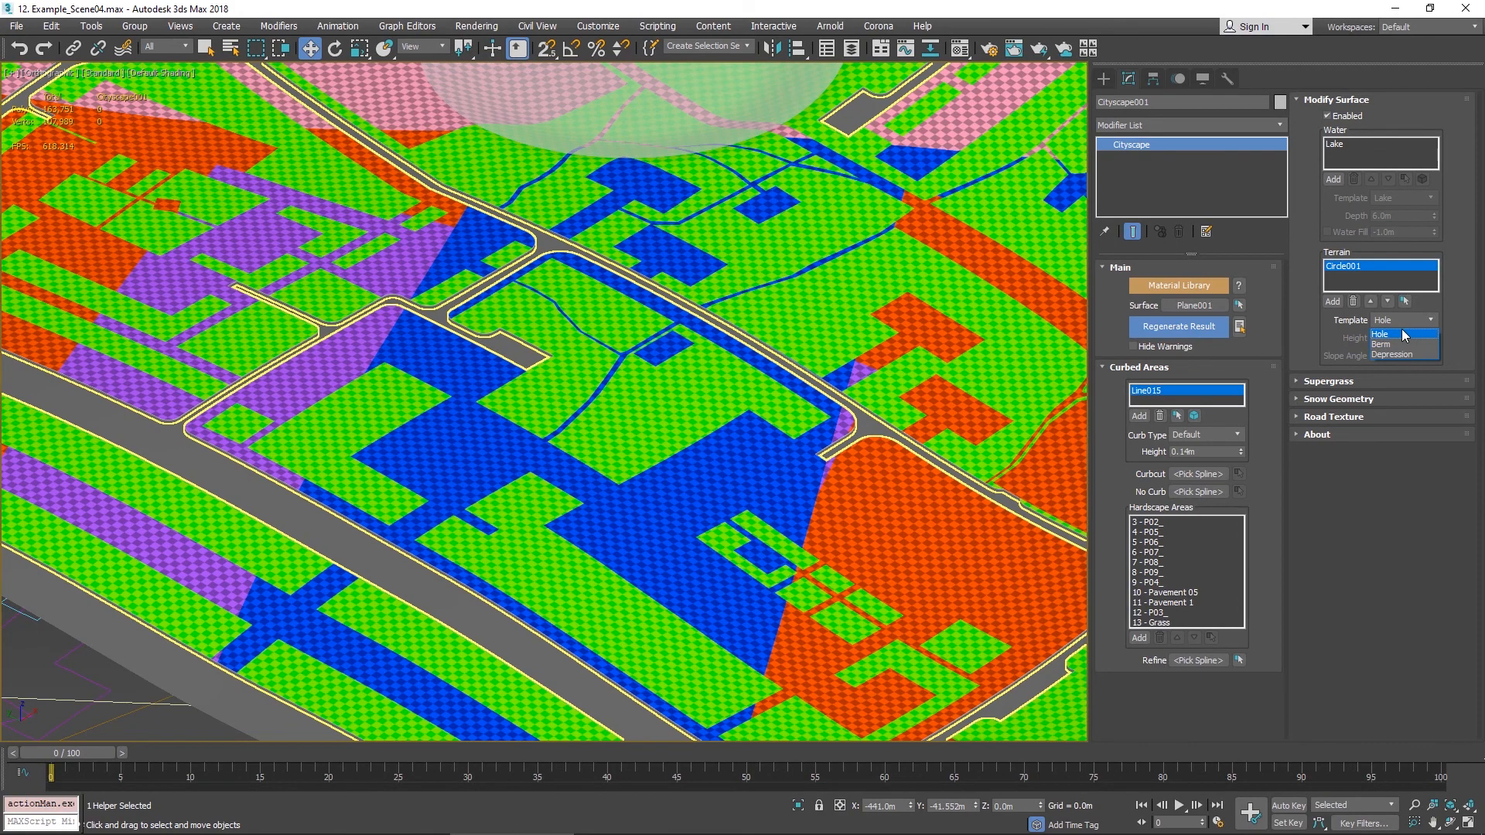
pyautogui.click(1402, 334)
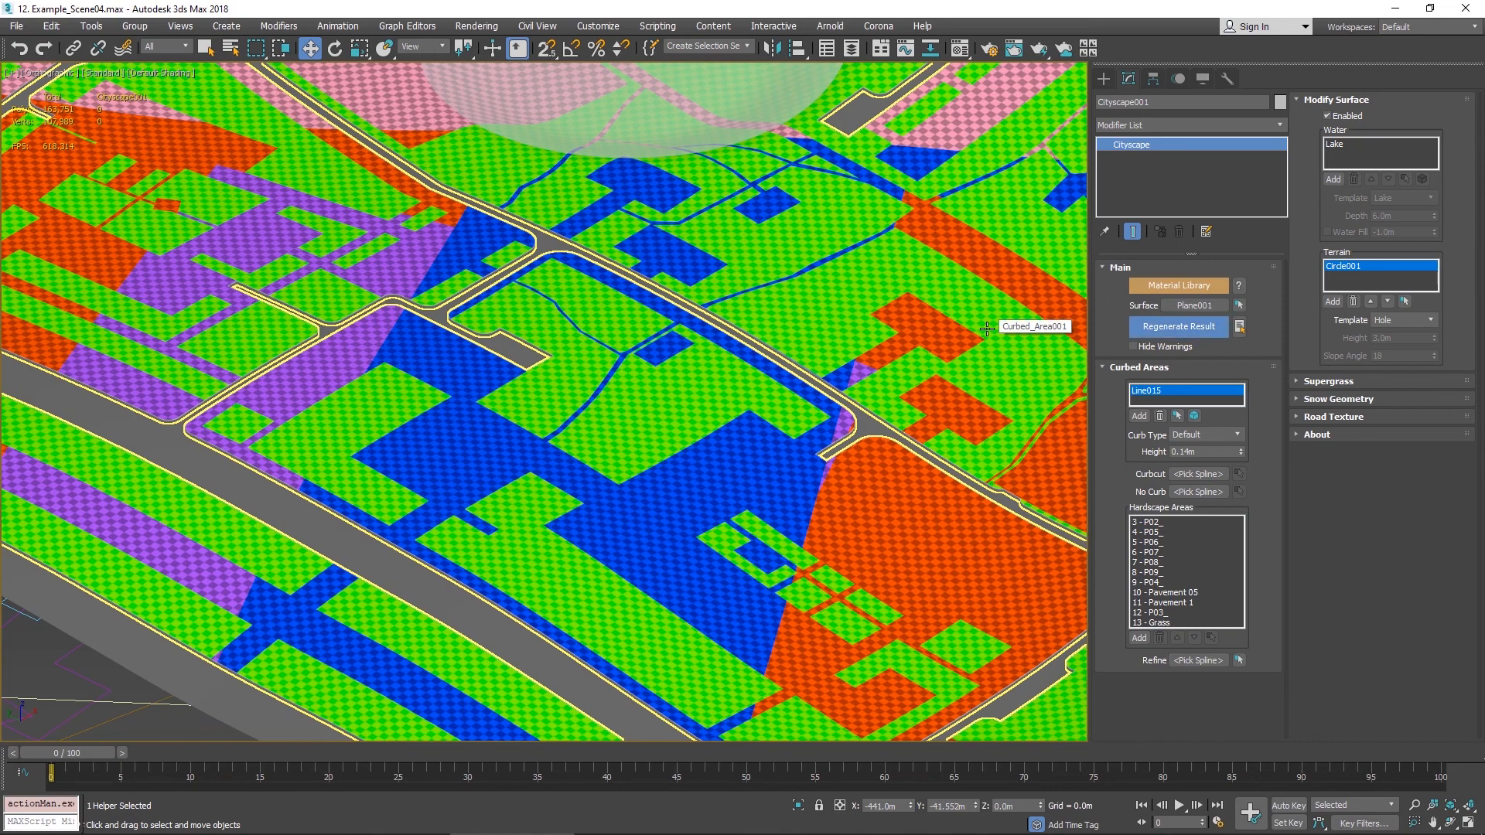
pyautogui.scroll(-5, 524, 248)
pyautogui.moveTo(524, 249); pyautogui.dragTo(552, 250, button='middle')
pyautogui.scroll(6, 552, 250)
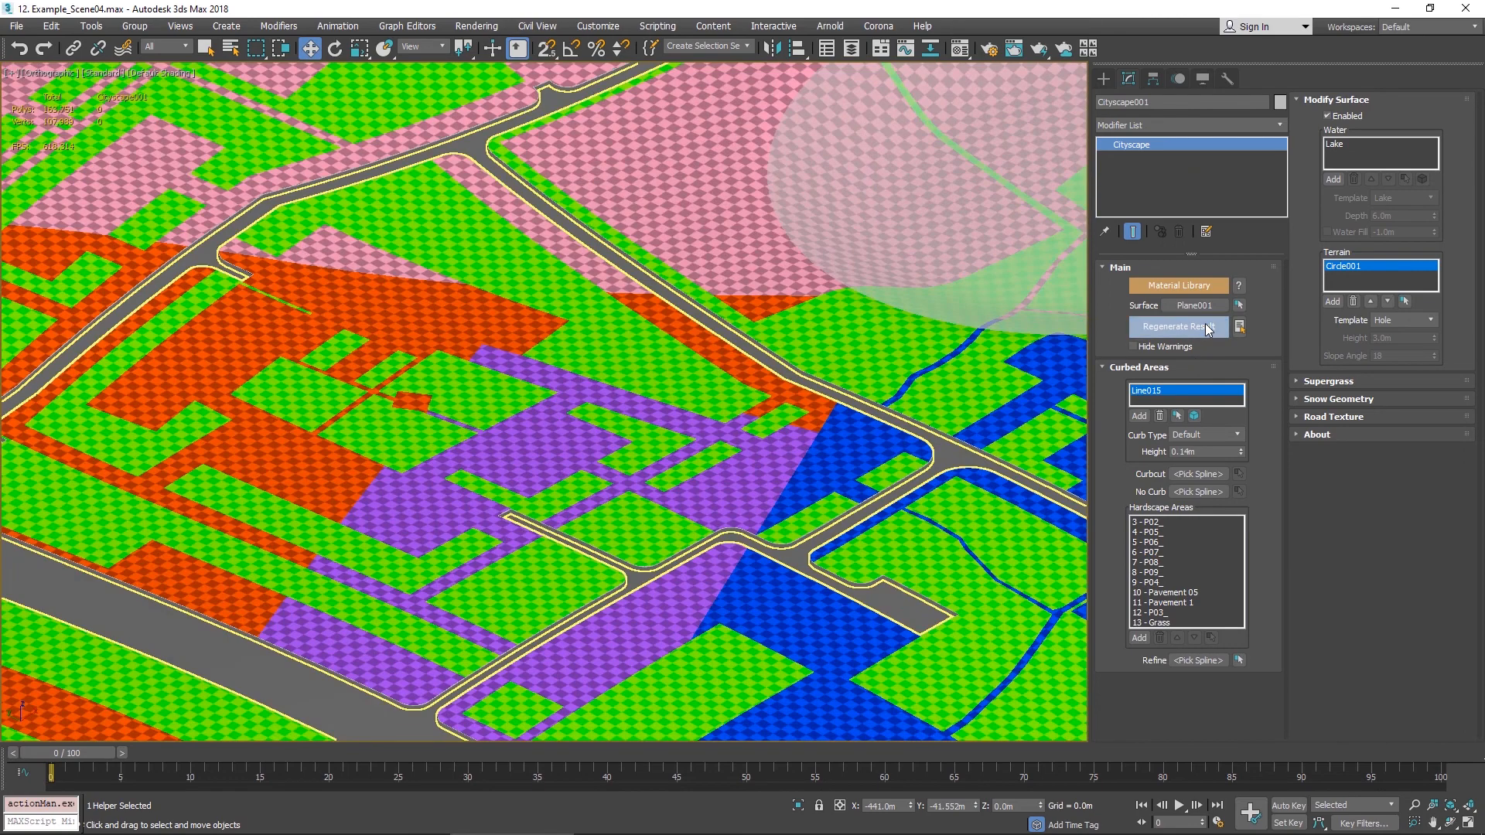
pyautogui.click(1204, 323)
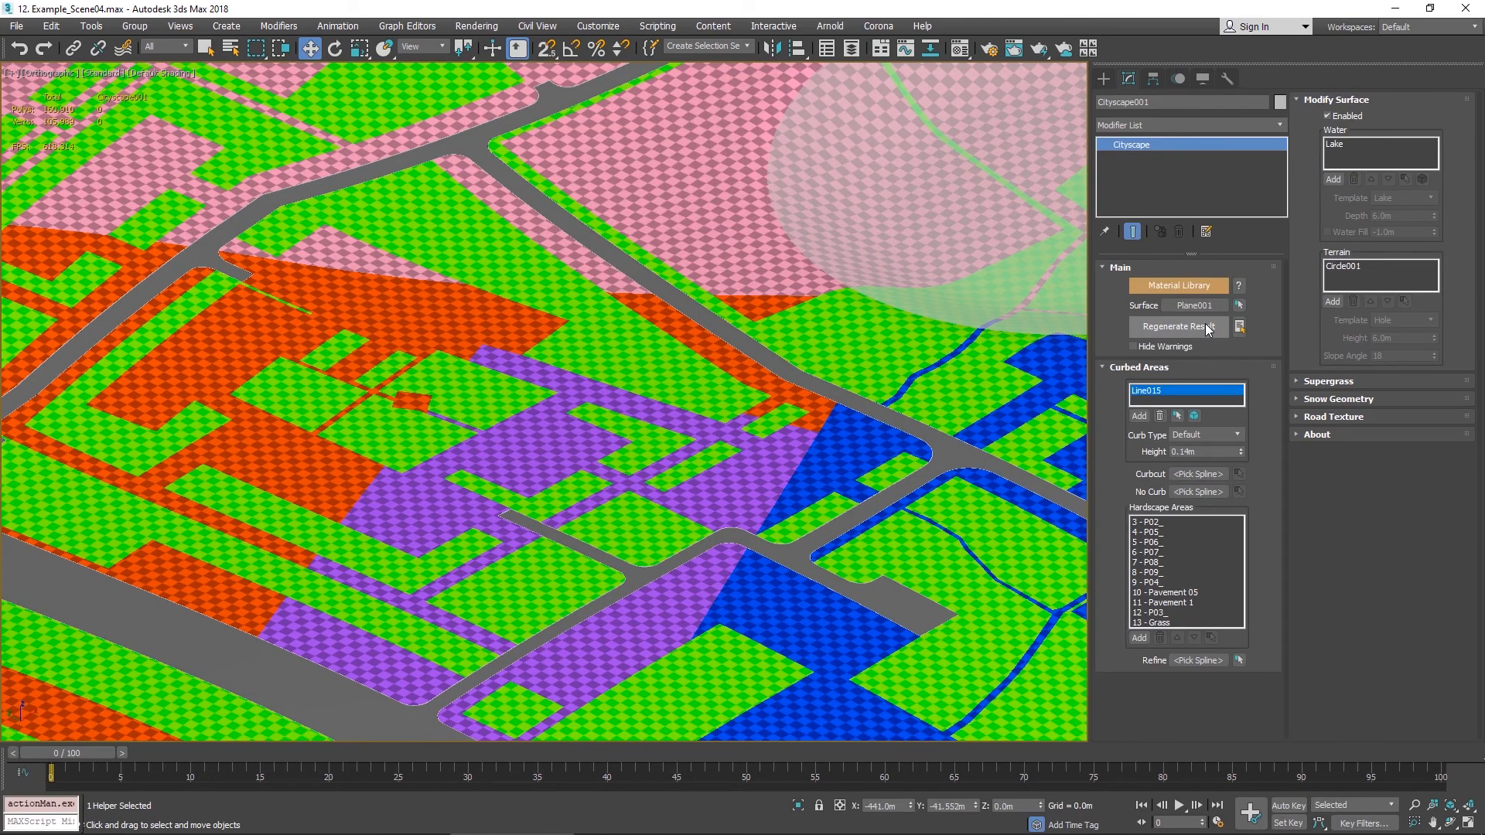
# - Inspect the hole cut into the surface by the terrain circle, isolating the surface and Cityscape objects
pyautogui.scroll(-6, 860, 387)
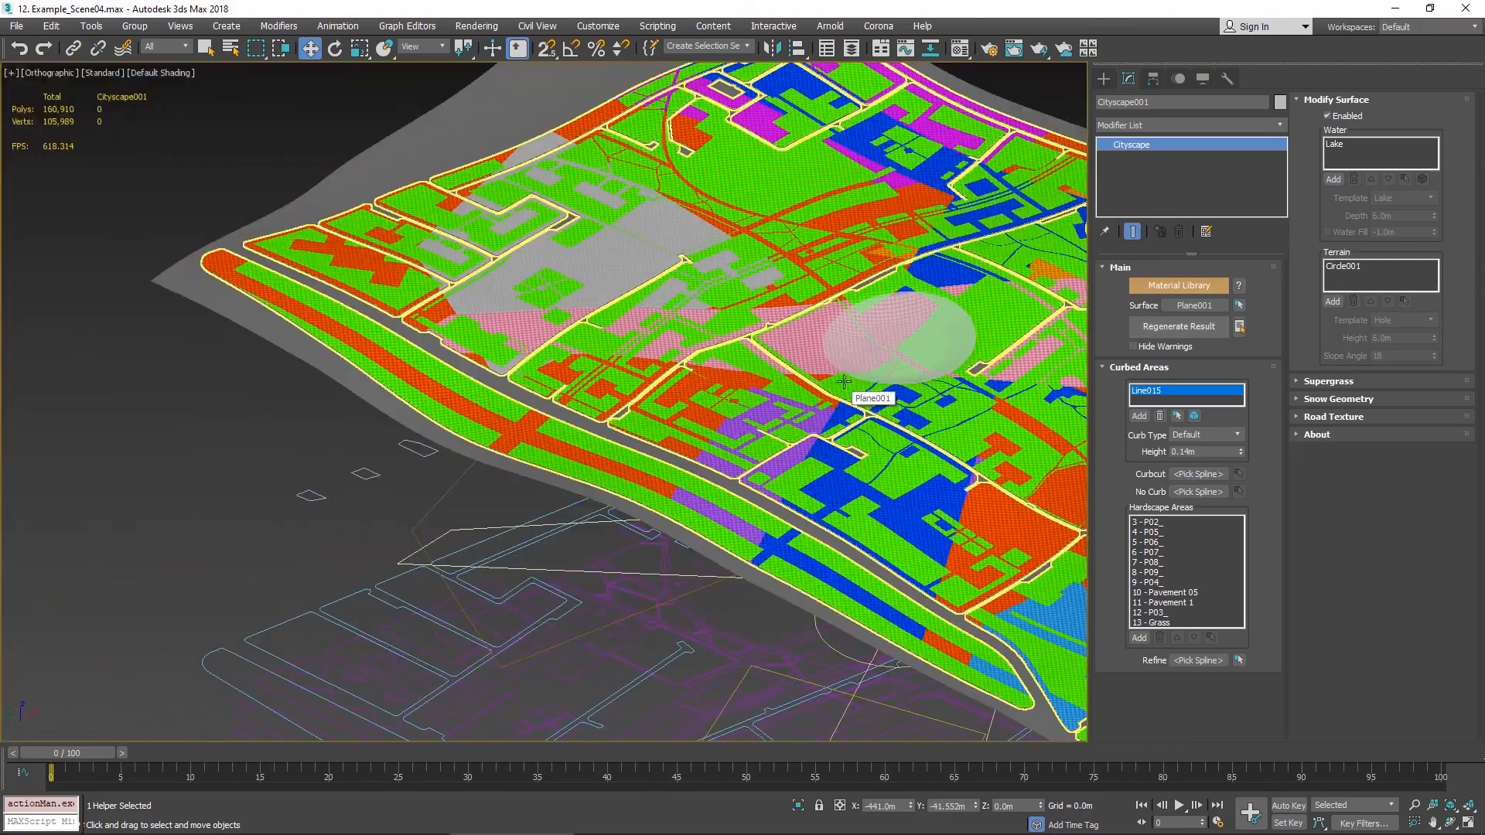
pyautogui.keyDown('alt'); pyautogui.moveTo(866, 359); pyautogui.dragTo(858, 90, button='middle'); pyautogui.keyUp('alt')
pyautogui.scroll(-6, 814, 437)
pyautogui.scroll(6, 781, 478)
pyautogui.scroll(5, 719, 524)
pyautogui.moveTo(715, 528); pyautogui.dragTo(858, 199, button='middle')
pyautogui.click(876, 604)
pyautogui.keyDown('ctrl'); pyautogui.click(869, 567); pyautogui.keyUp('ctrl')
pyautogui.hotkey('alt', 'q')
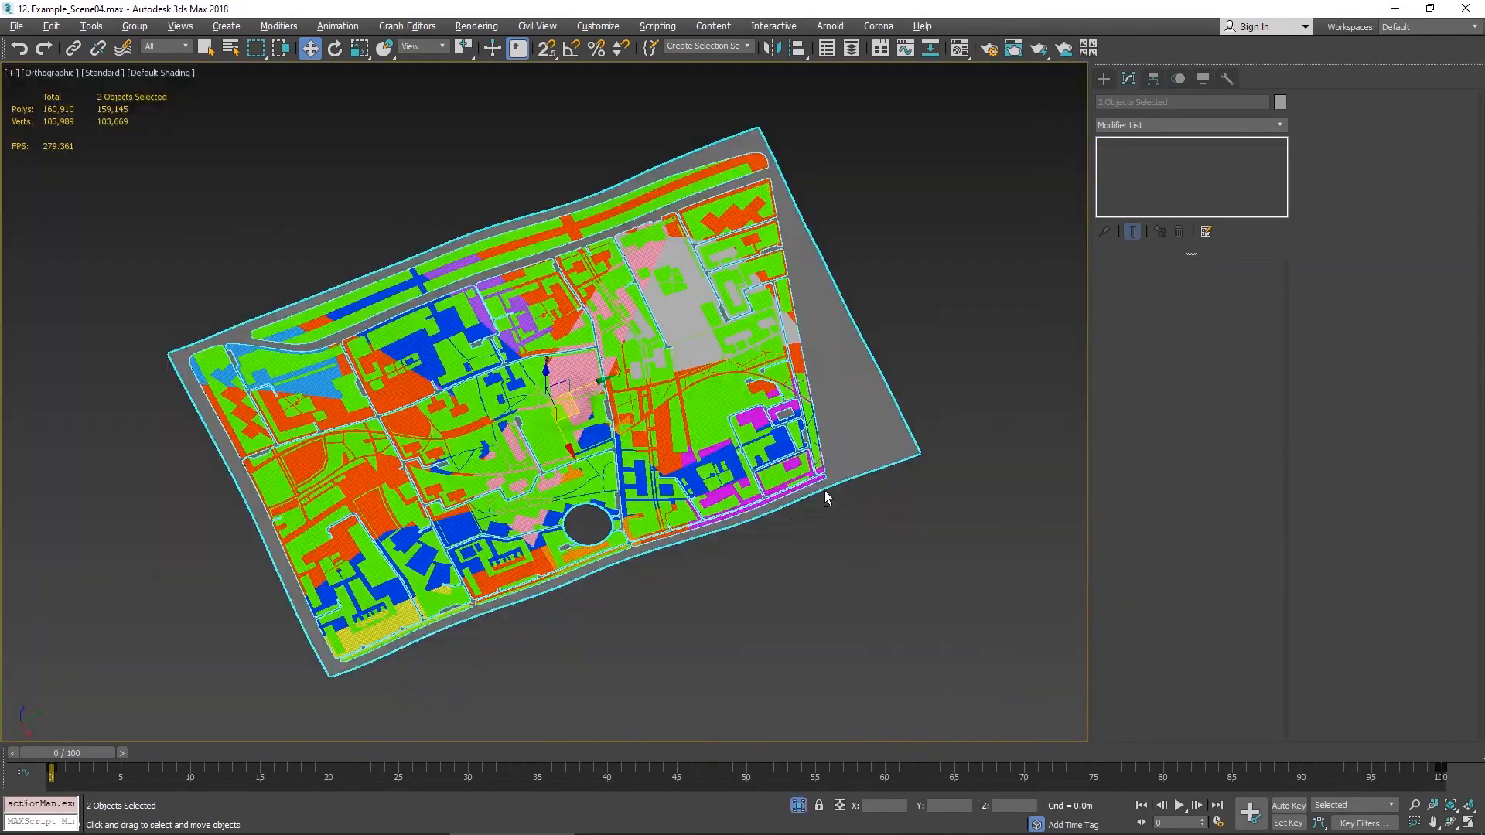
pyautogui.keyDown('alt'); pyautogui.moveTo(825, 498); pyautogui.dragTo(794, 429, button='middle'); pyautogui.keyUp('alt')
pyautogui.scroll(6, 624, 471)
pyautogui.scroll(4, 888, 371)
pyautogui.moveTo(944, 366); pyautogui.dragTo(776, 421, button='middle')
pyautogui.click(832, 407)
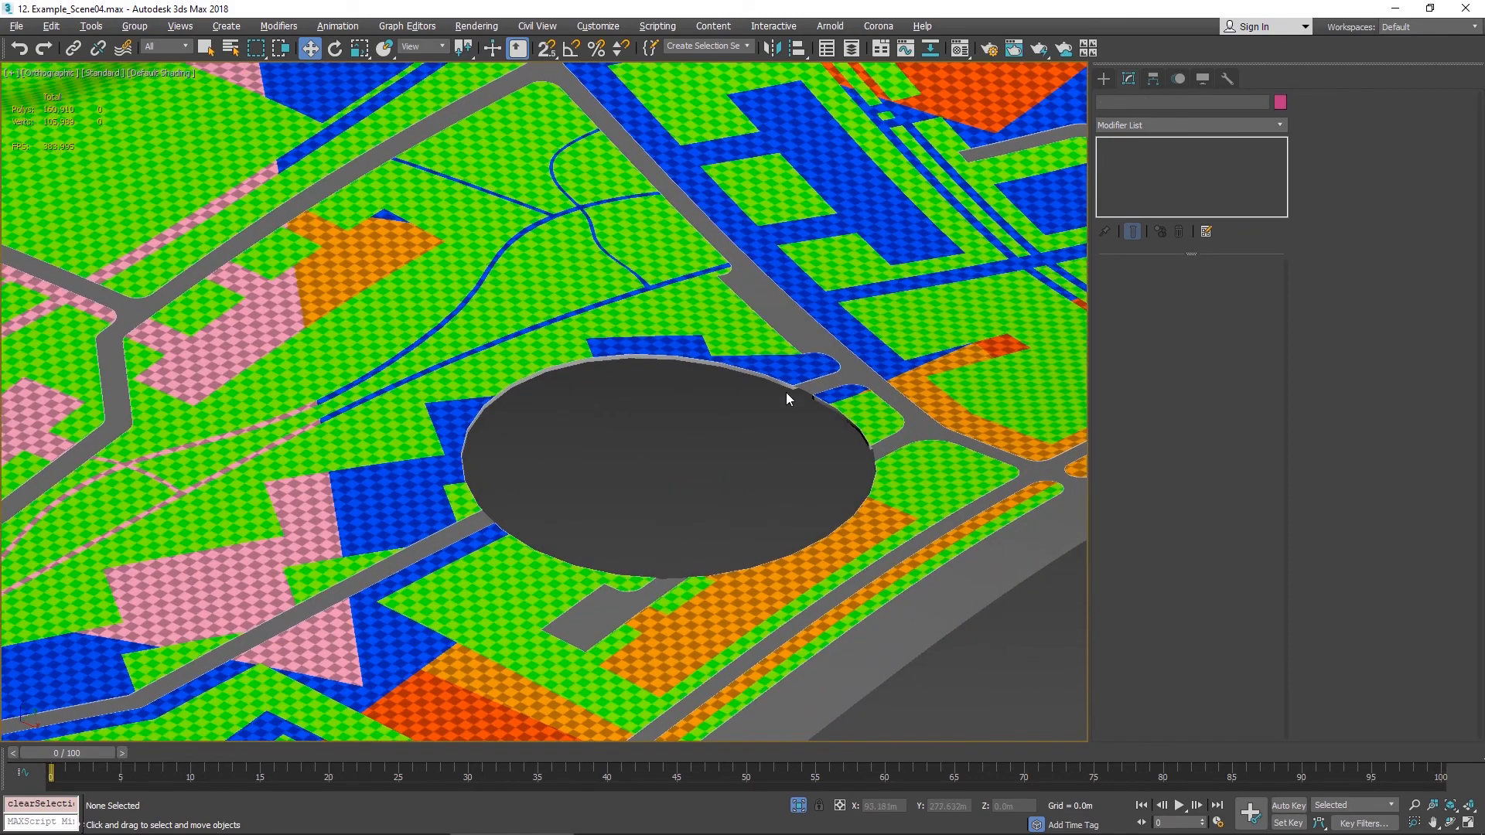
pyautogui.click(969, 595)
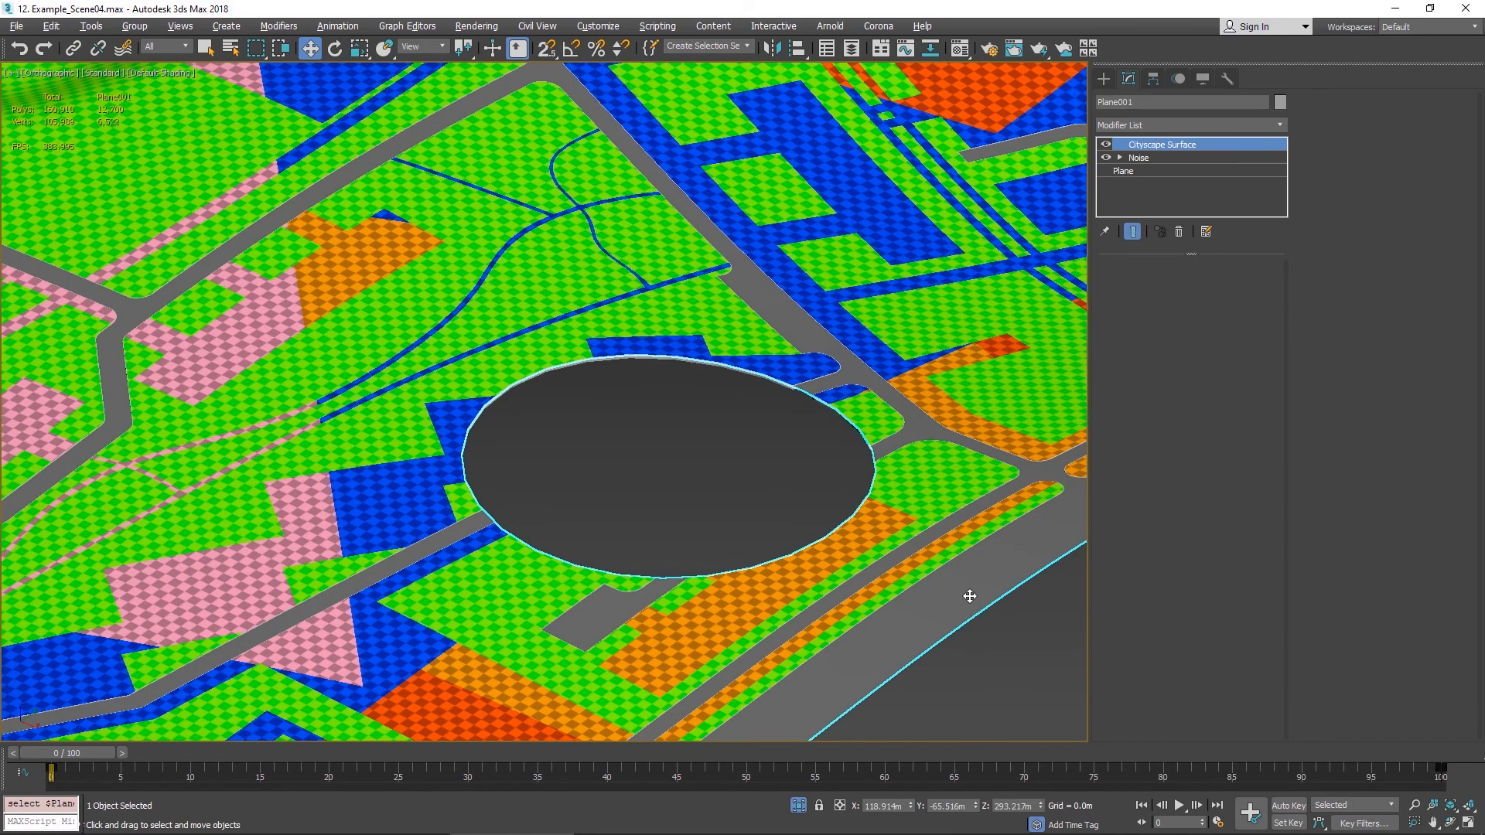
pyautogui.click(938, 511)
pyautogui.click(835, 492)
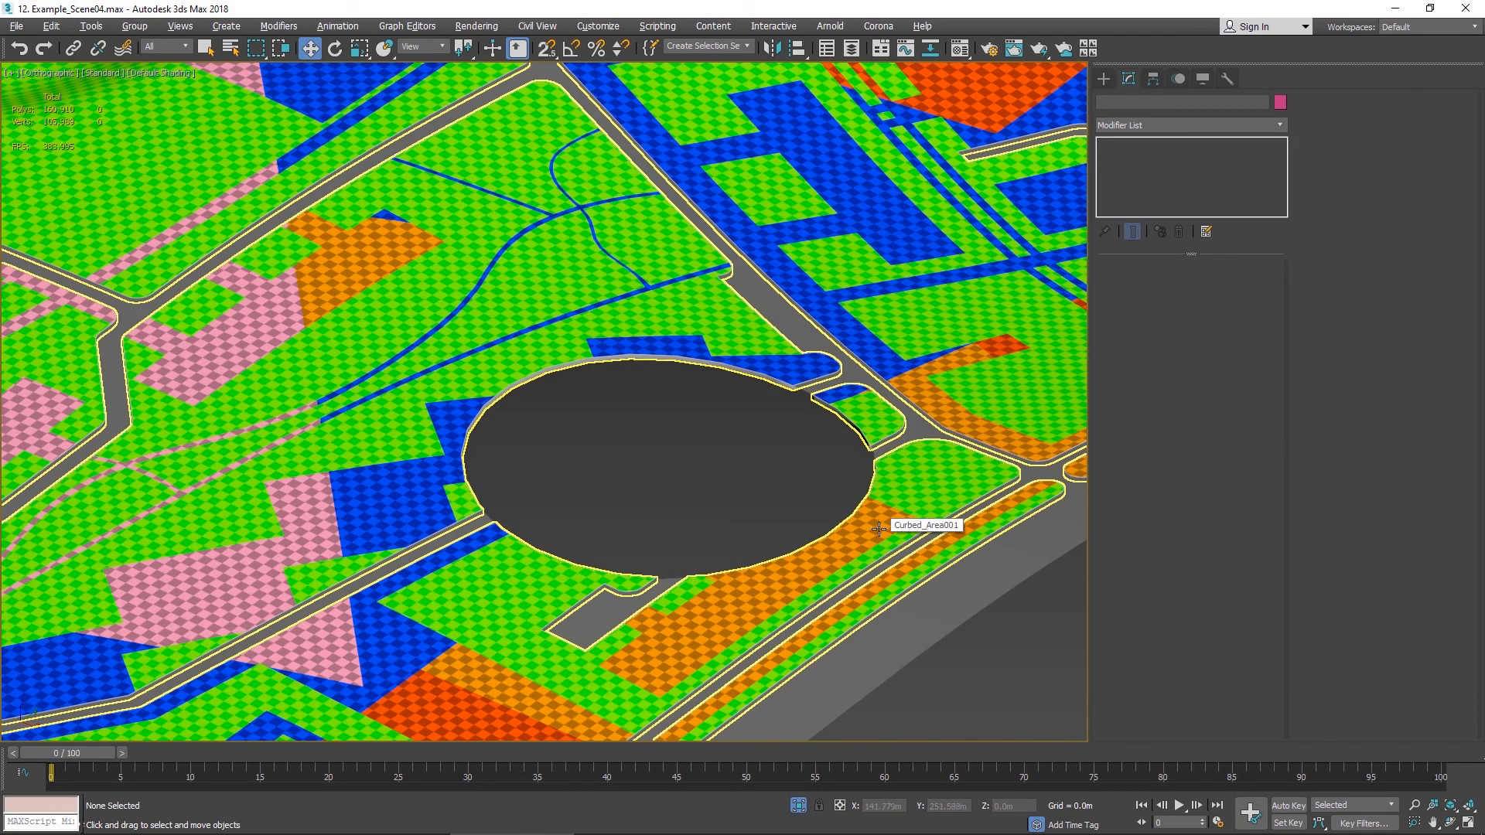
# - Select the surface plane, isolate it, and examine the terrain around the hole cut by the circle
pyautogui.click(968, 599)
pyautogui.hotkey('alt', 'q')
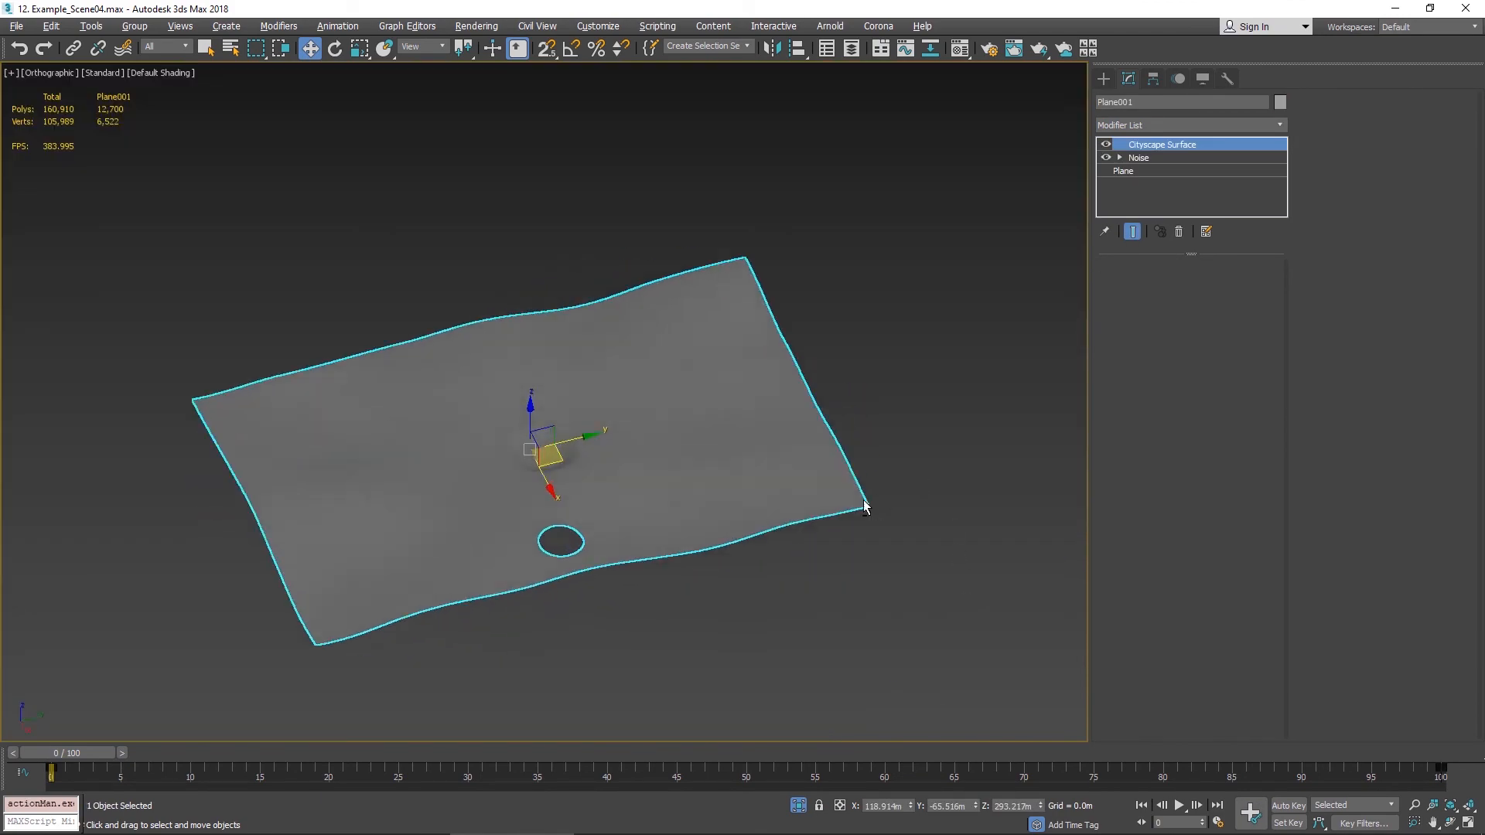
pyautogui.keyDown('alt'); pyautogui.moveTo(865, 507); pyautogui.dragTo(694, 519, button='middle'); pyautogui.keyUp('alt')
pyautogui.moveTo(695, 519); pyautogui.dragTo(885, 464, button='middle')
pyautogui.scroll(5, 715, 457)
pyautogui.keyDown('alt'); pyautogui.moveTo(865, 345); pyautogui.dragTo(726, 446, button='middle'); pyautogui.keyUp('alt')
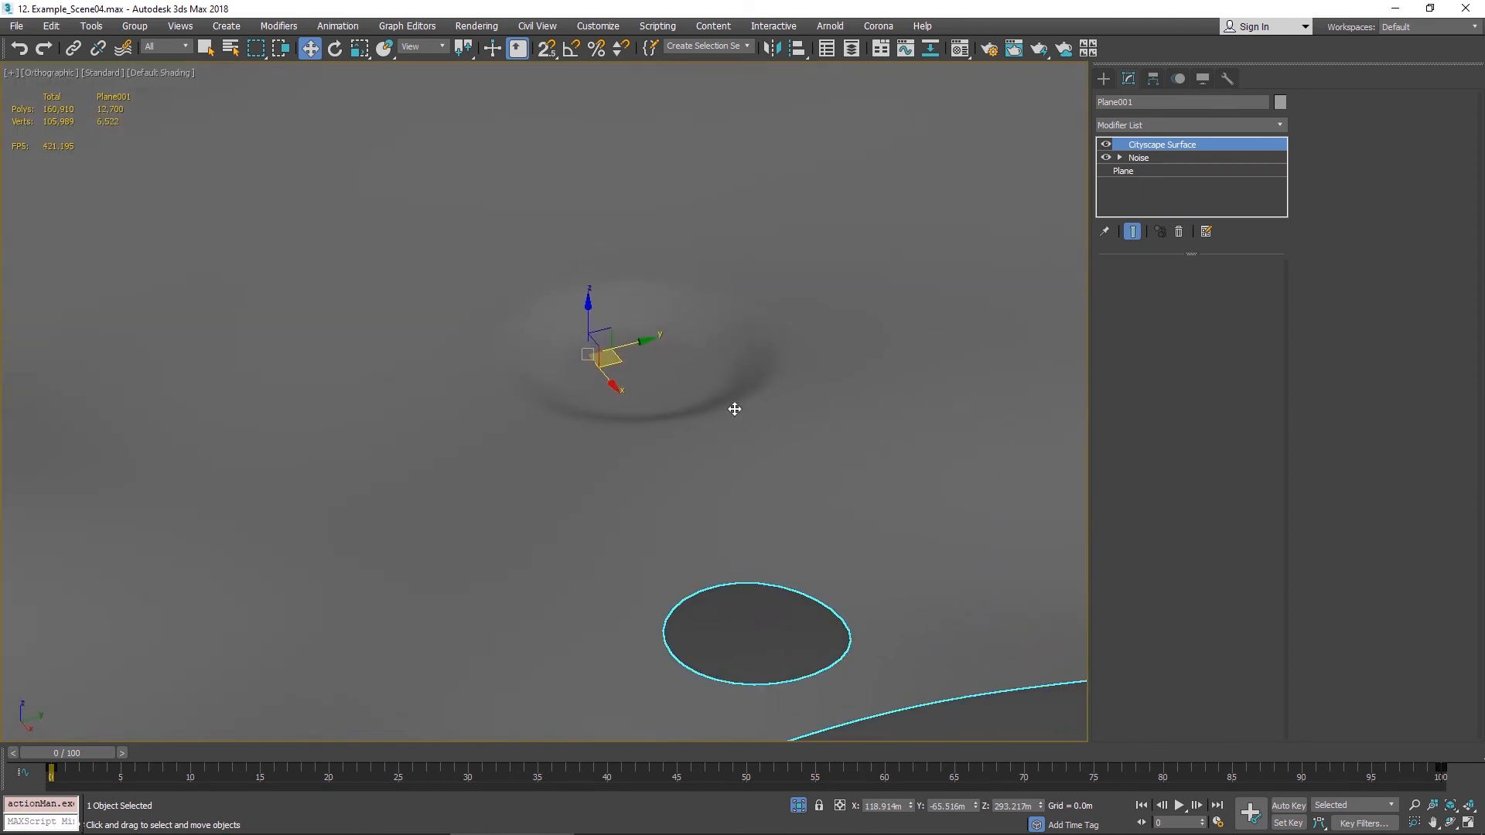
pyautogui.scroll(2, 735, 409)
pyautogui.moveTo(730, 372); pyautogui.dragTo(740, 262, button='middle')
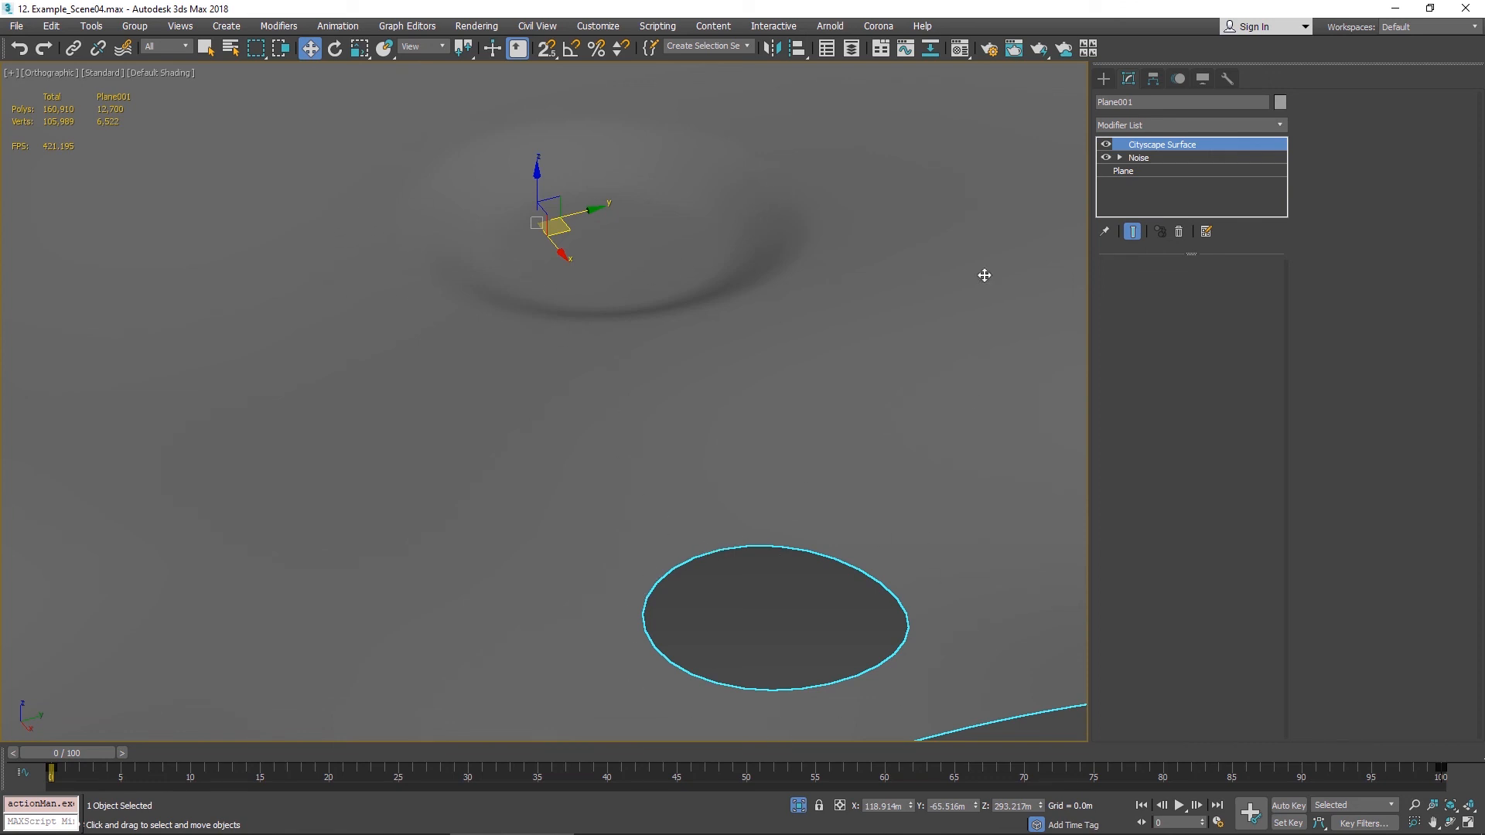
# - Switch off the Cityscape Surface modifier, show edged faces, and change the plane's Noise seed to 18
pyautogui.click(1107, 145)
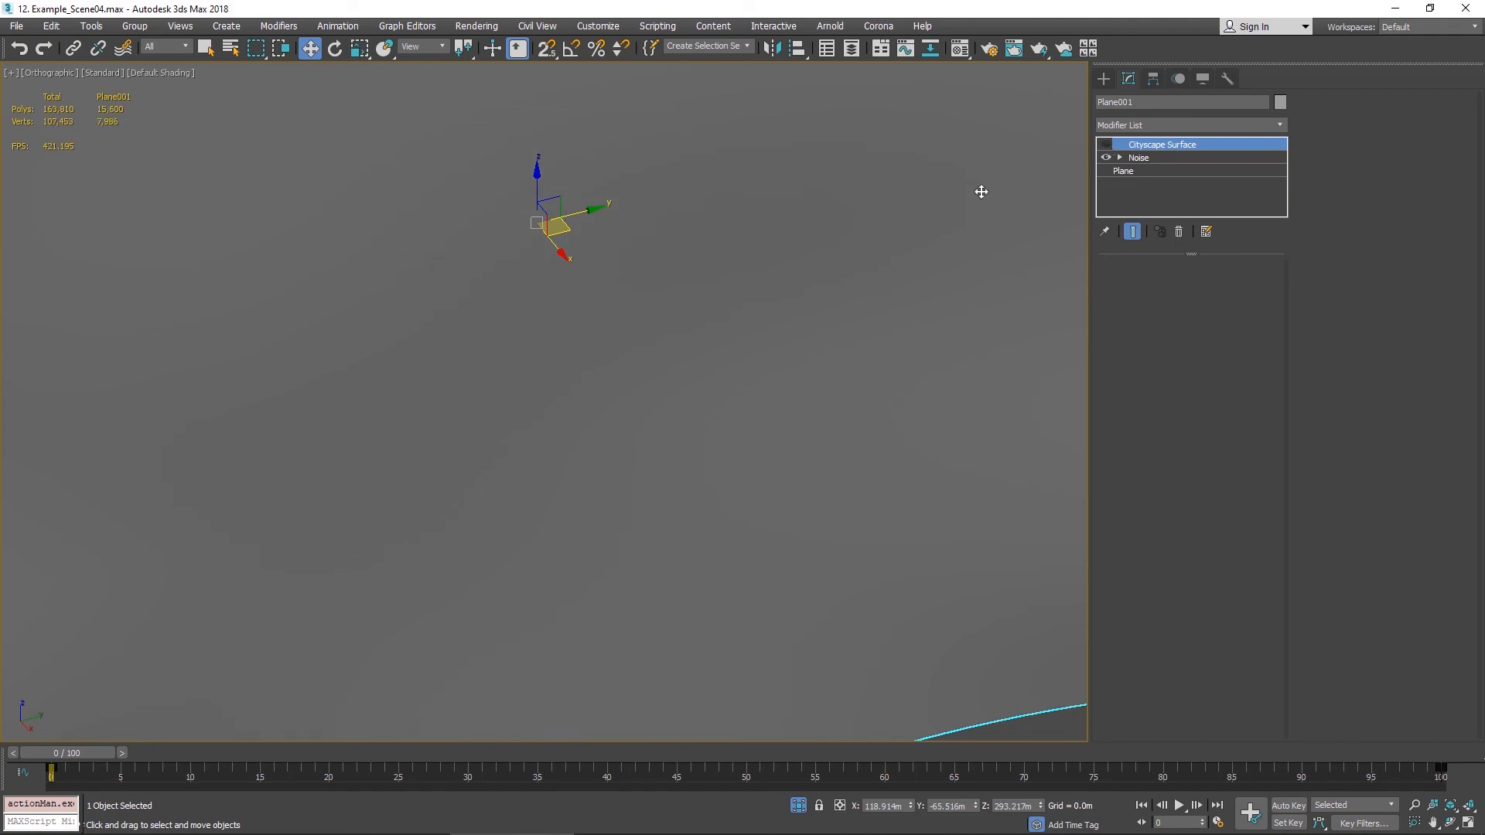
pyautogui.press('z')
pyautogui.press('F4')
pyautogui.moveTo(839, 272); pyautogui.dragTo(854, 287, button='middle')
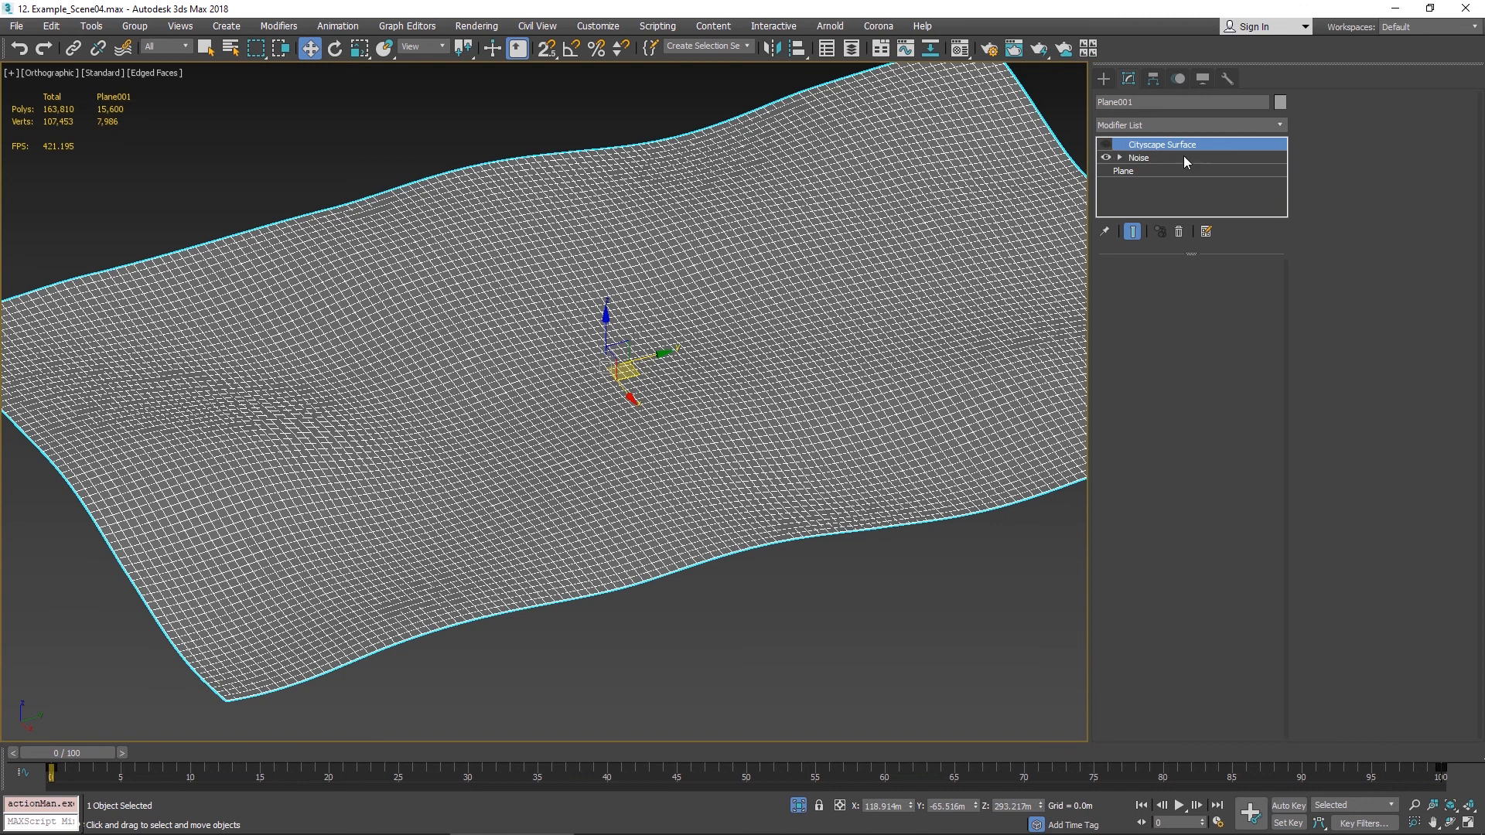
pyautogui.click(1141, 158)
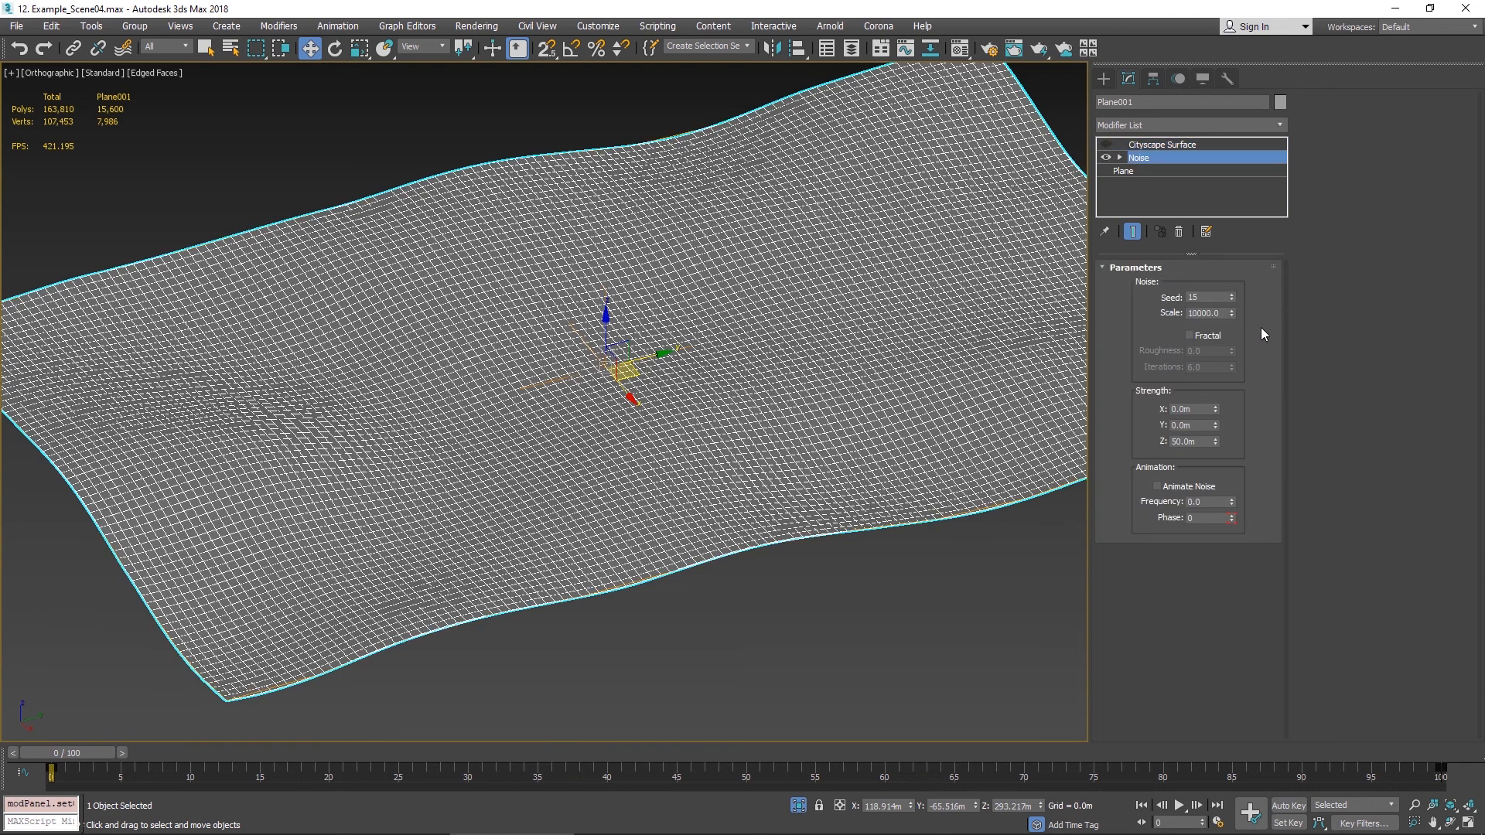
pyautogui.click(1231, 295)
pyautogui.click(1231, 295)
pyautogui.click(1231, 295)
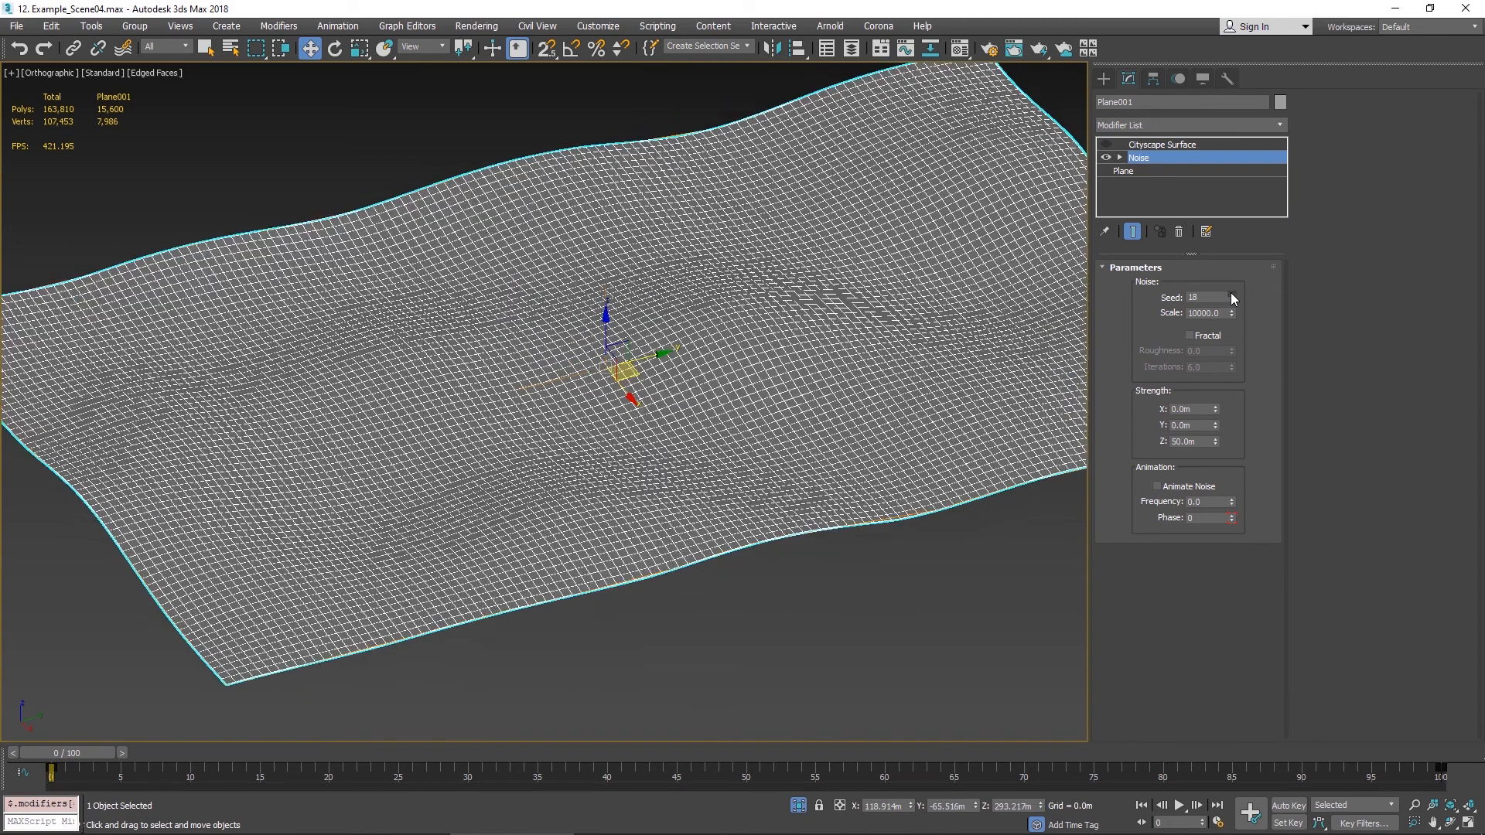
# - Toggle the Cityscape Surface modifier on and off to compare the surface, then end the isolation
pyautogui.click(1107, 145)
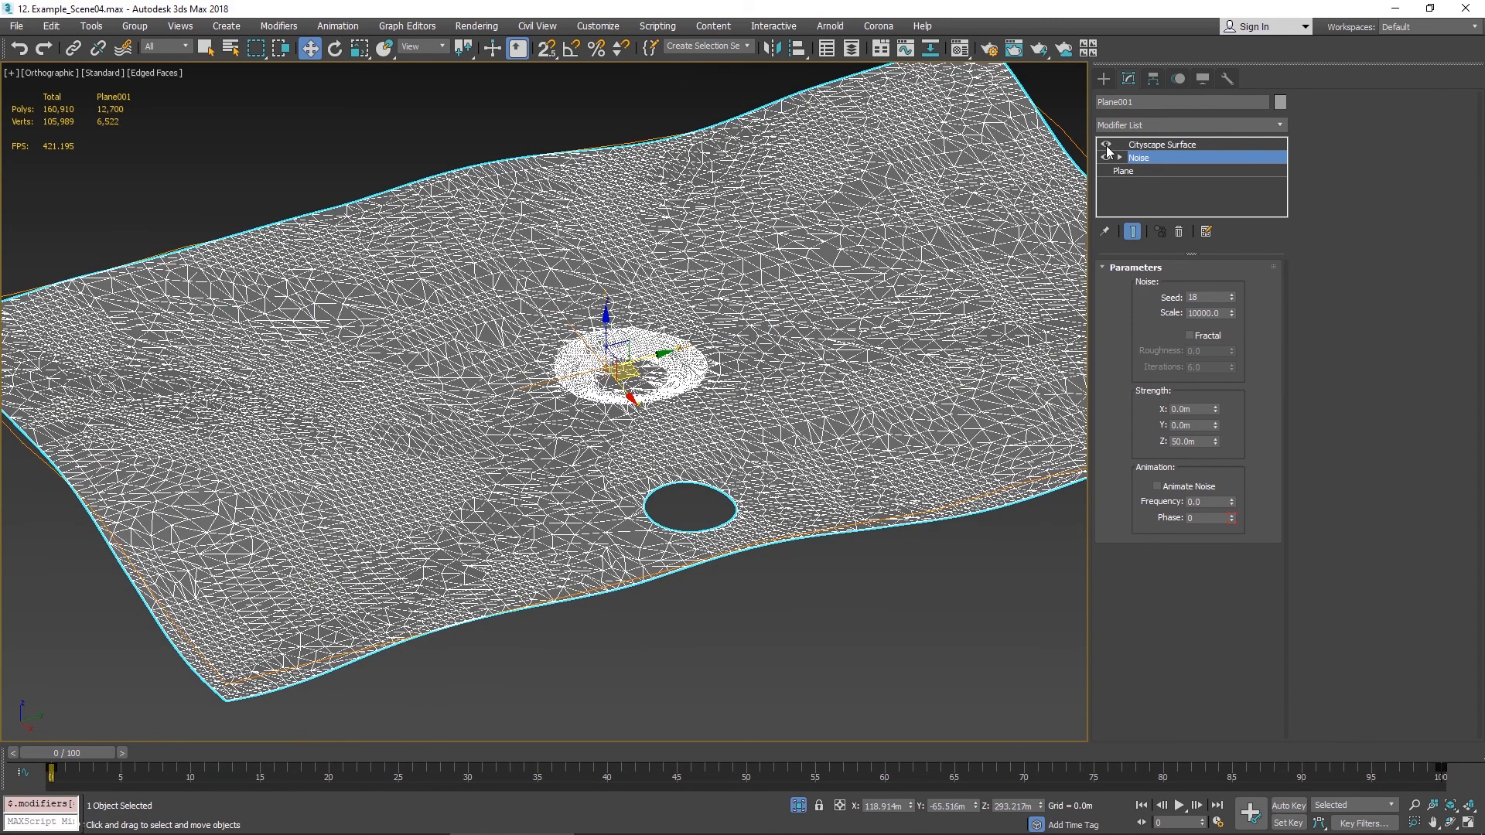
pyautogui.click(1107, 145)
pyautogui.click(1107, 145)
pyautogui.click(1148, 144)
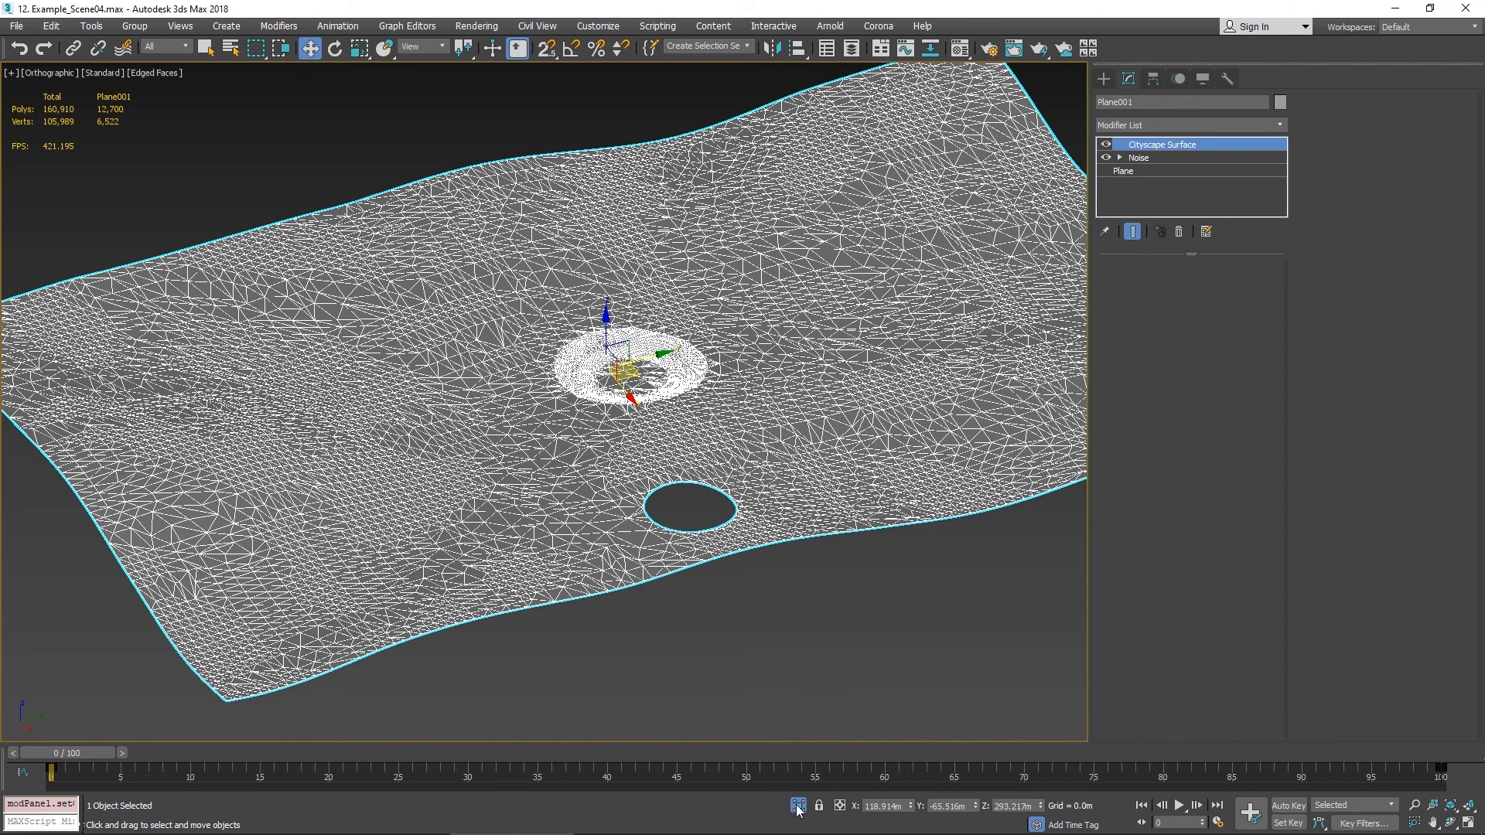
pyautogui.click(1106, 145)
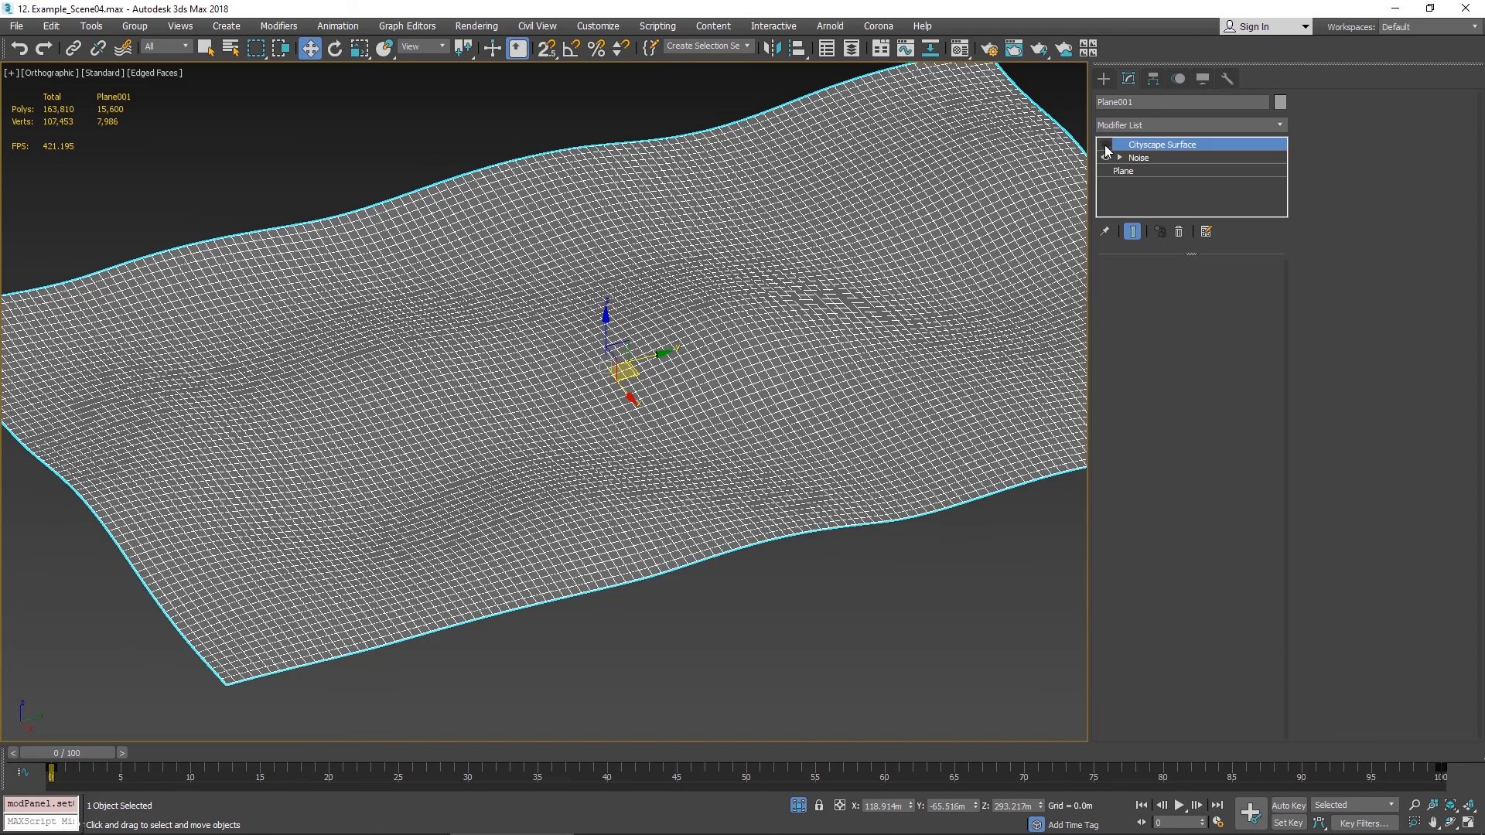
pyautogui.click(1105, 144)
pyautogui.click(798, 805)
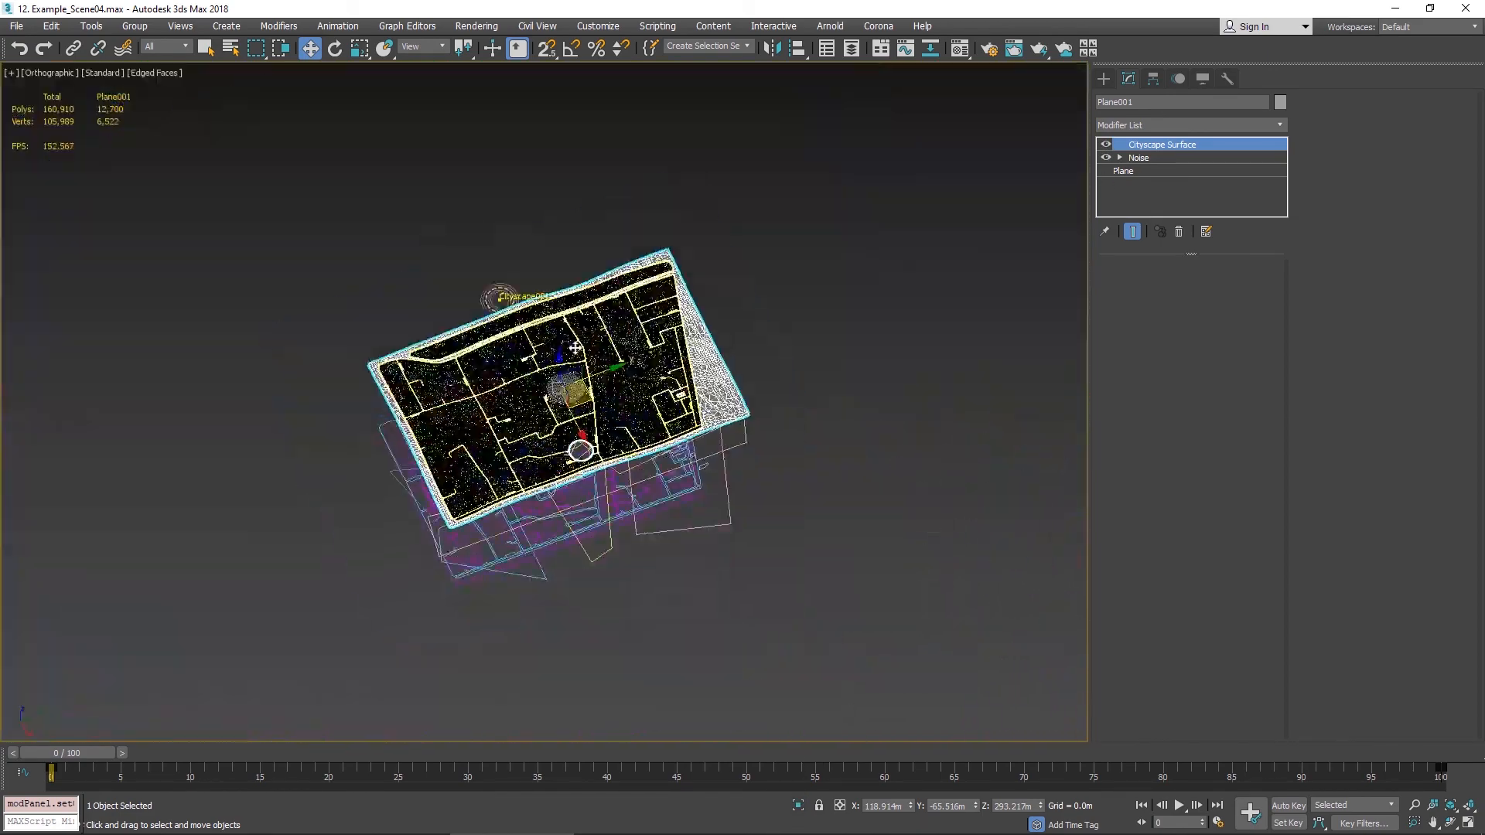
# - Select the Cityscape object and regenerate its result on the new surface
pyautogui.click(499, 298)
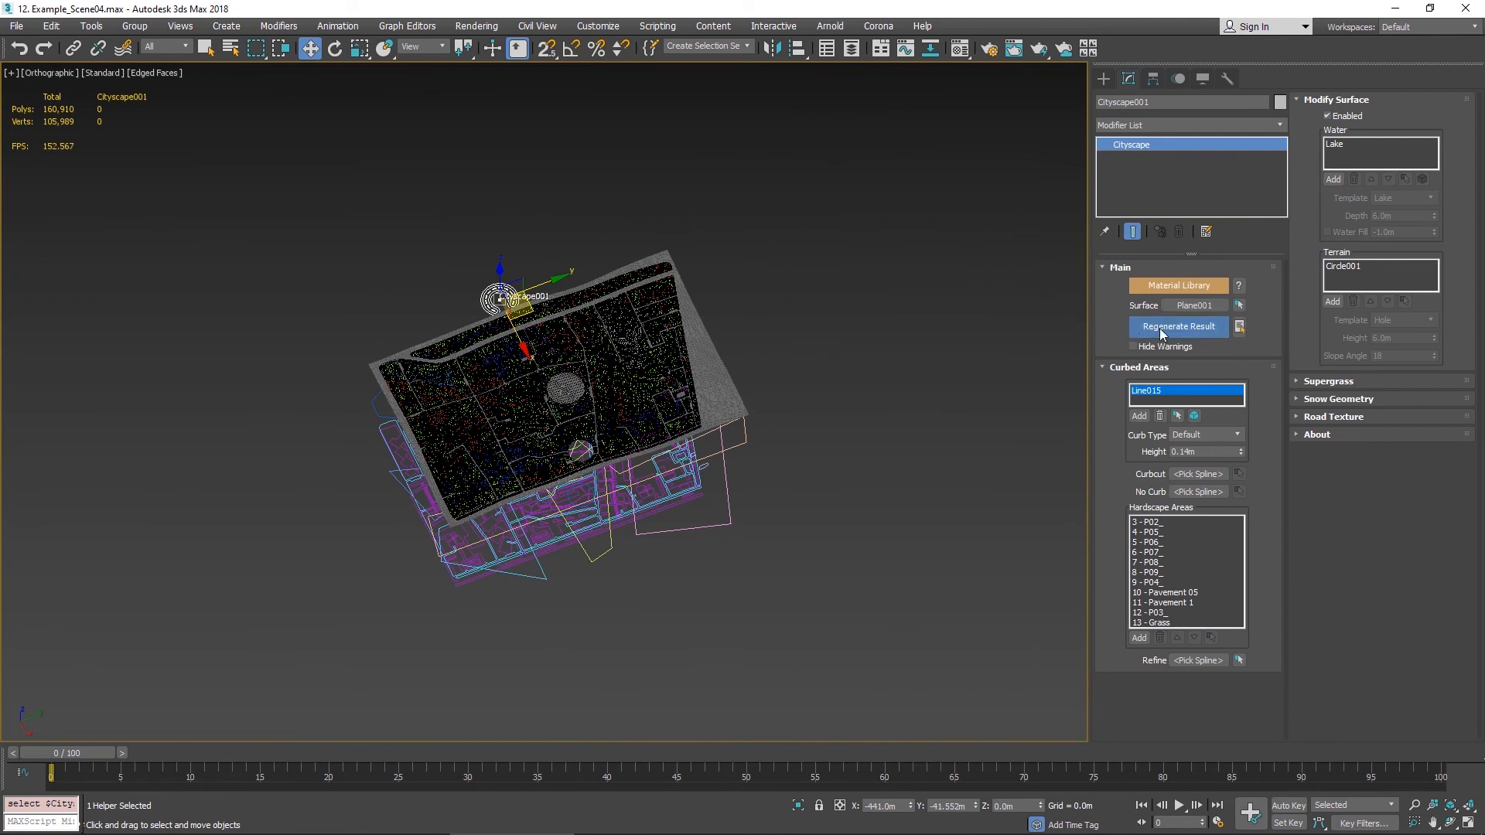
pyautogui.click(1183, 333)
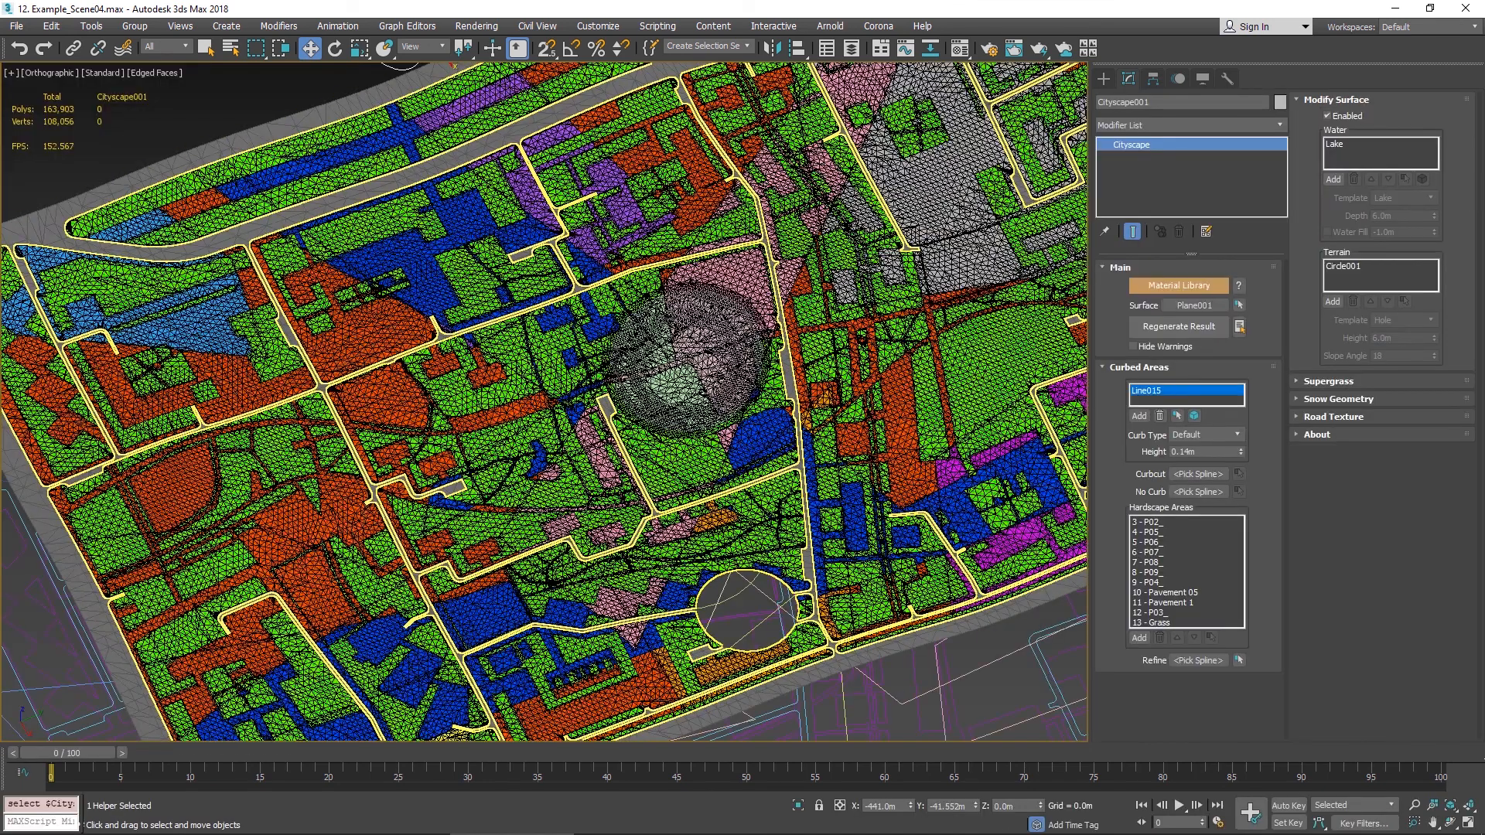
pyautogui.scroll(2, 939, 445)
pyautogui.keyDown('alt'); pyautogui.moveTo(889, 510); pyautogui.dragTo(920, 433, button='middle'); pyautogui.keyUp('alt')
pyautogui.moveTo(865, 519); pyautogui.dragTo(773, 752, button='middle')
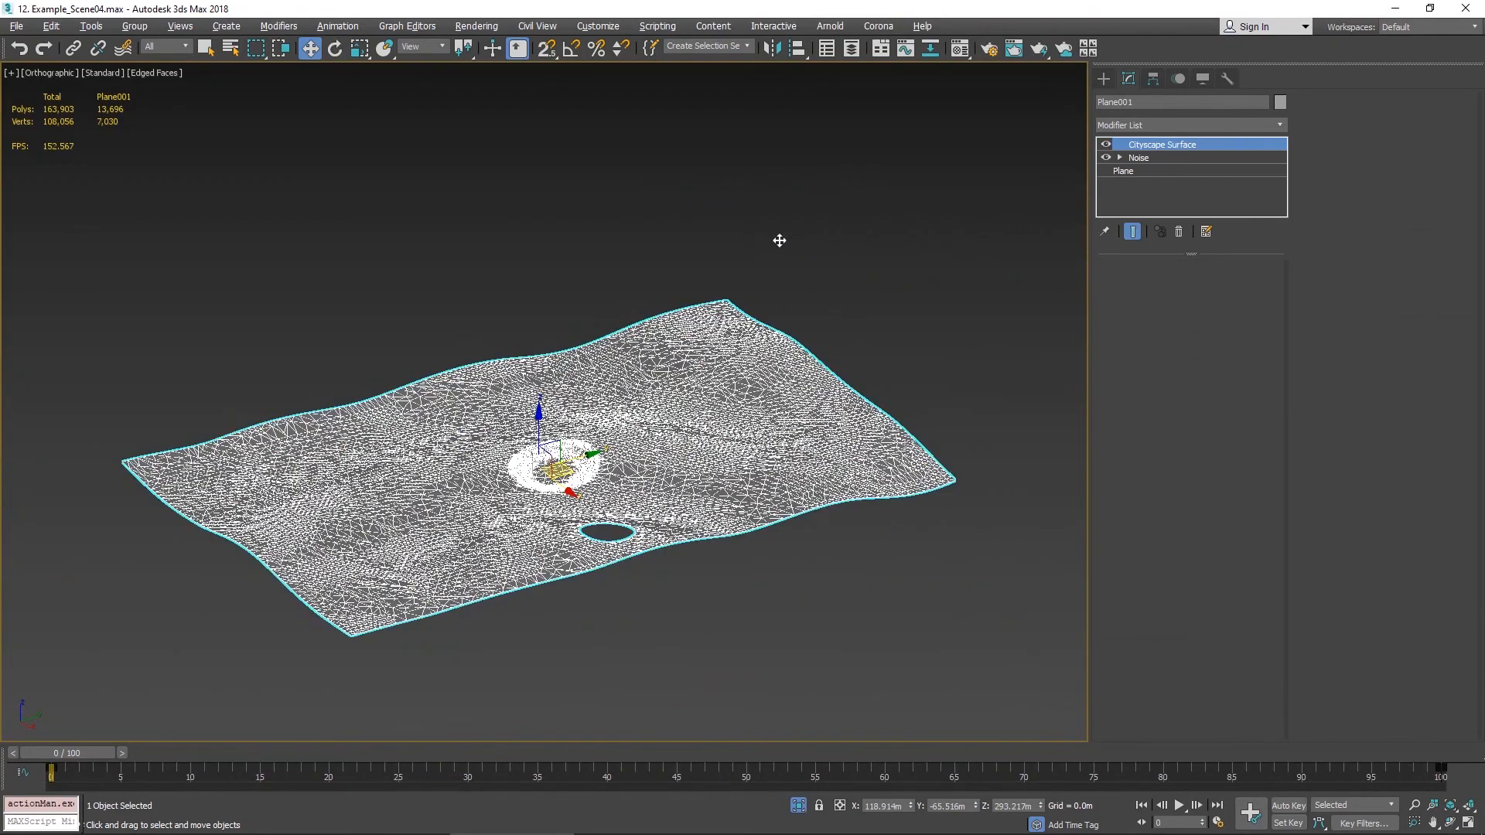
pyautogui.scroll(2, 752, 377)
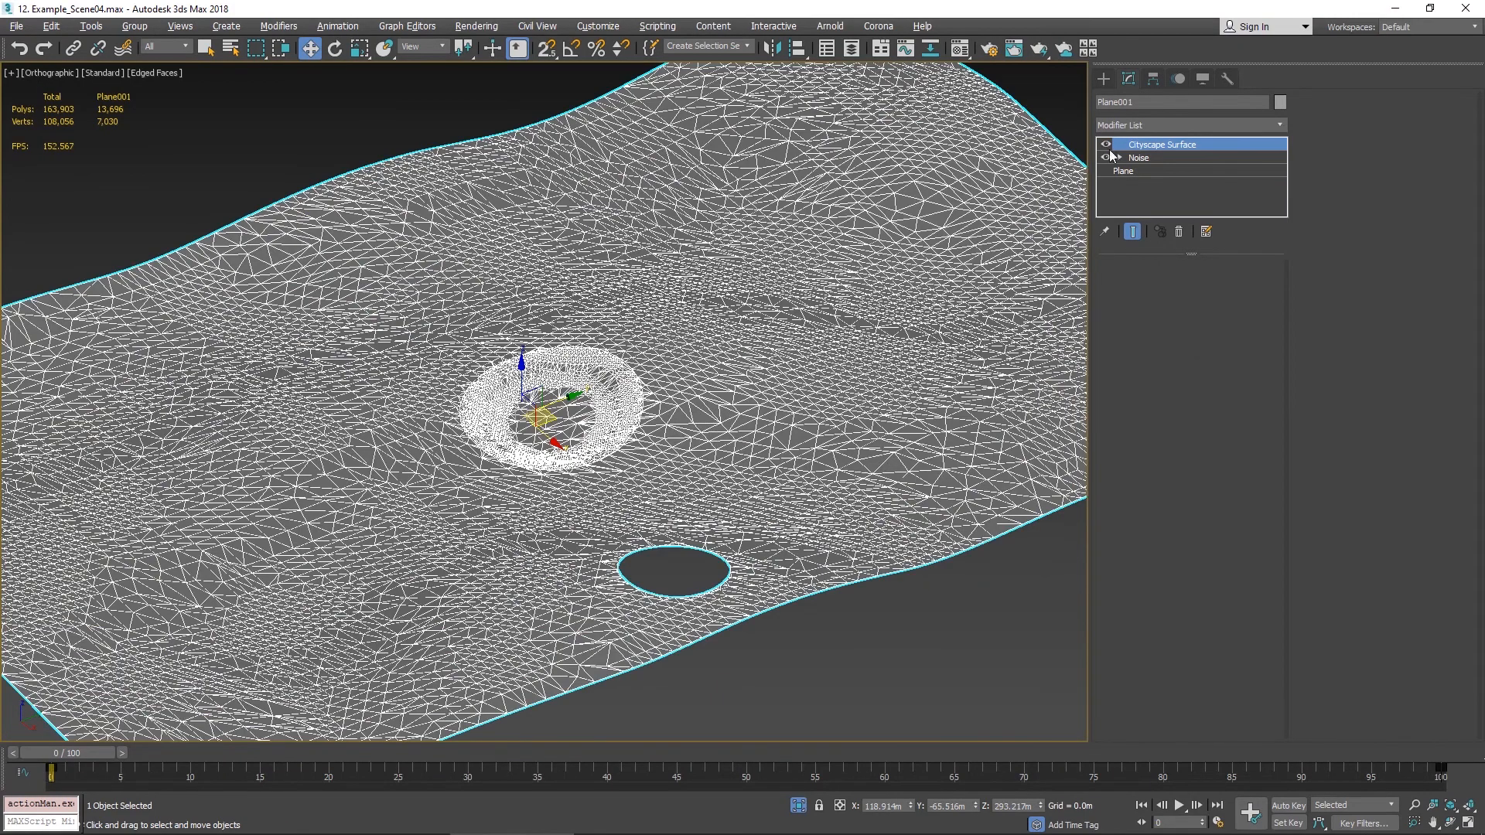
# - Toggle the surface plane's Cityscape Surface modifier while orbiting to compare the terrain with and without it
pyautogui.click(1106, 145)
pyautogui.click(1105, 144)
pyautogui.click(1106, 145)
pyautogui.keyDown('alt'); pyautogui.moveTo(935, 233); pyautogui.dragTo(944, 202, button='middle'); pyautogui.keyUp('alt')
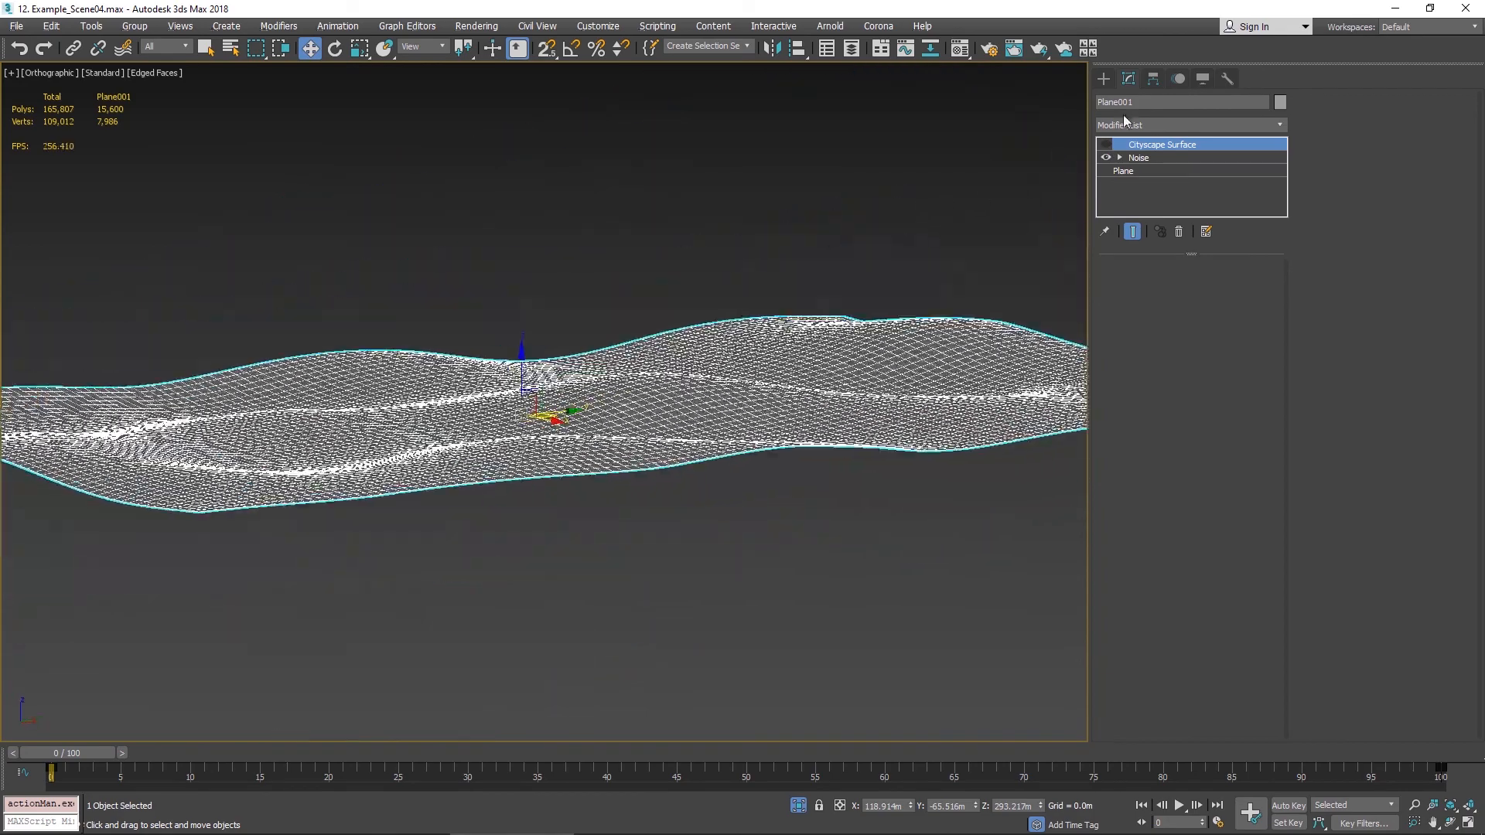
pyautogui.click(1108, 147)
pyautogui.click(1109, 147)
pyautogui.click(1108, 146)
pyautogui.click(1107, 146)
pyautogui.click(1108, 147)
pyautogui.keyDown('alt'); pyautogui.moveTo(657, 277); pyautogui.dragTo(627, 325, button='middle'); pyautogui.keyUp('alt')
pyautogui.moveTo(801, 831)
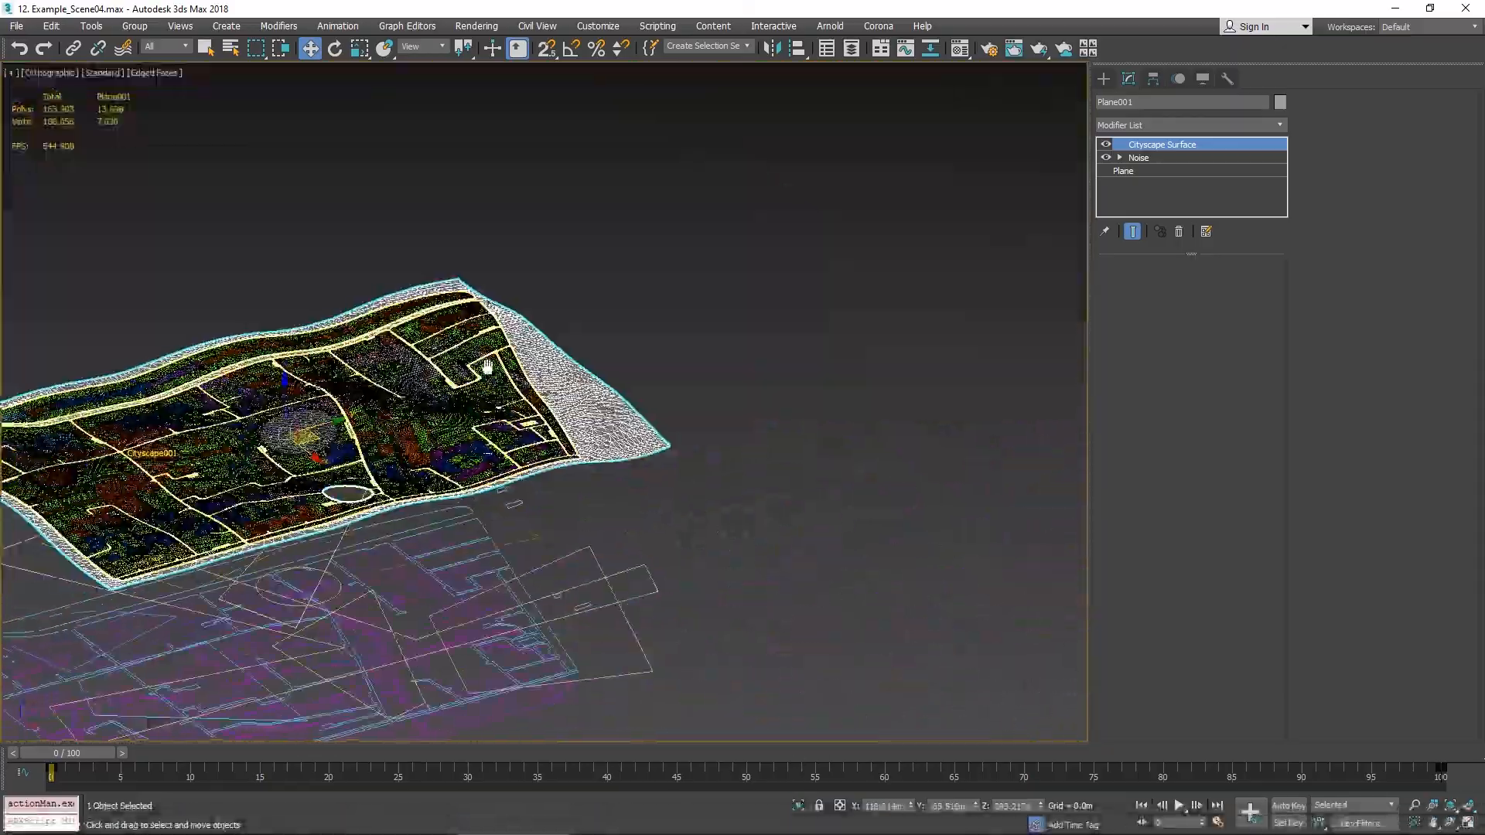
pyautogui.keyDown('alt'); pyautogui.moveTo(781, 340); pyautogui.dragTo(811, 315, button='middle'); pyautogui.keyUp('alt')
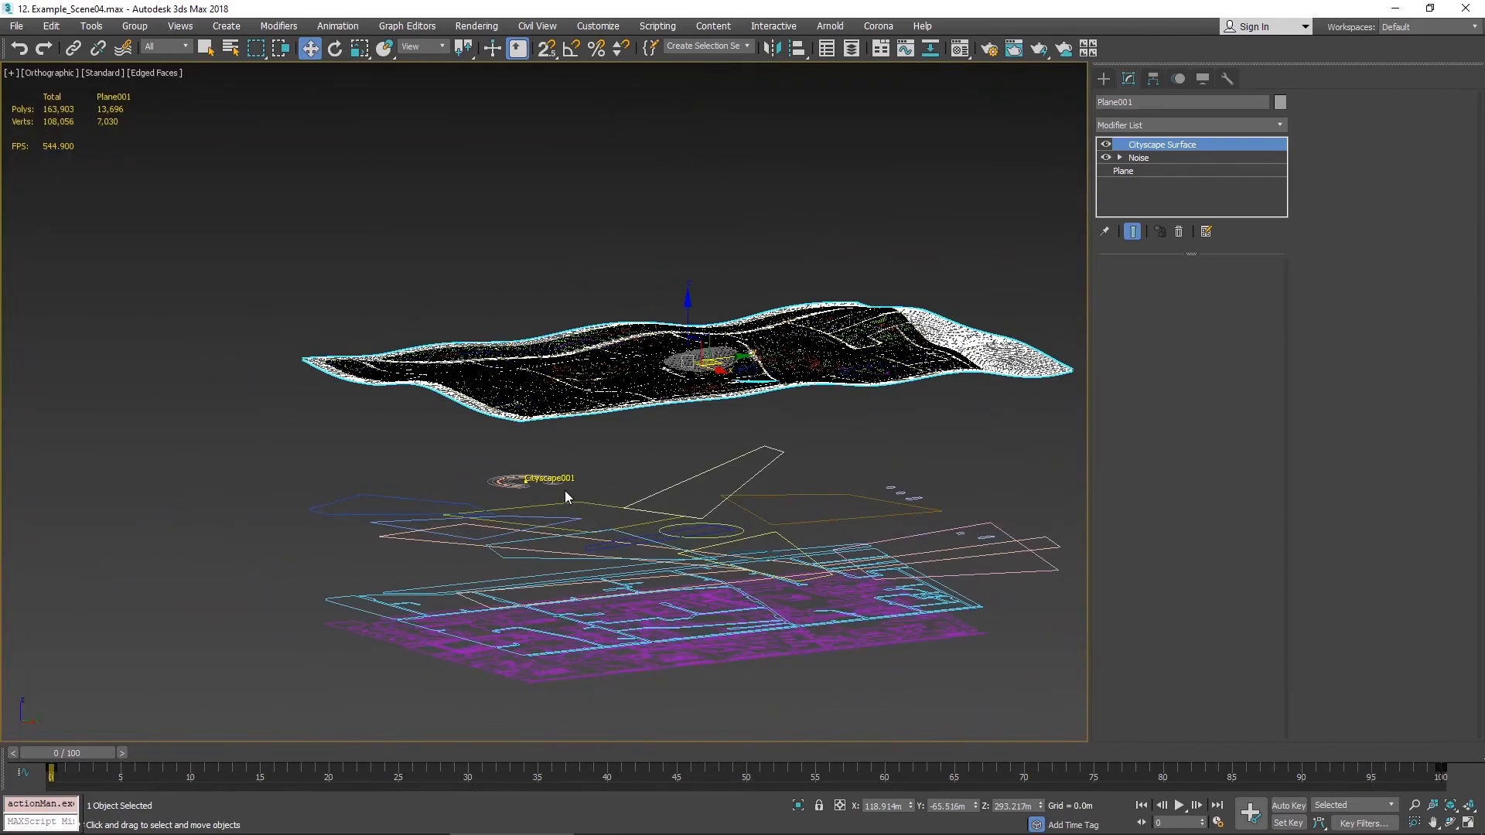
# - Change the terrain circle's template to Berm and regenerate the Cityscape result
pyautogui.click(533, 479)
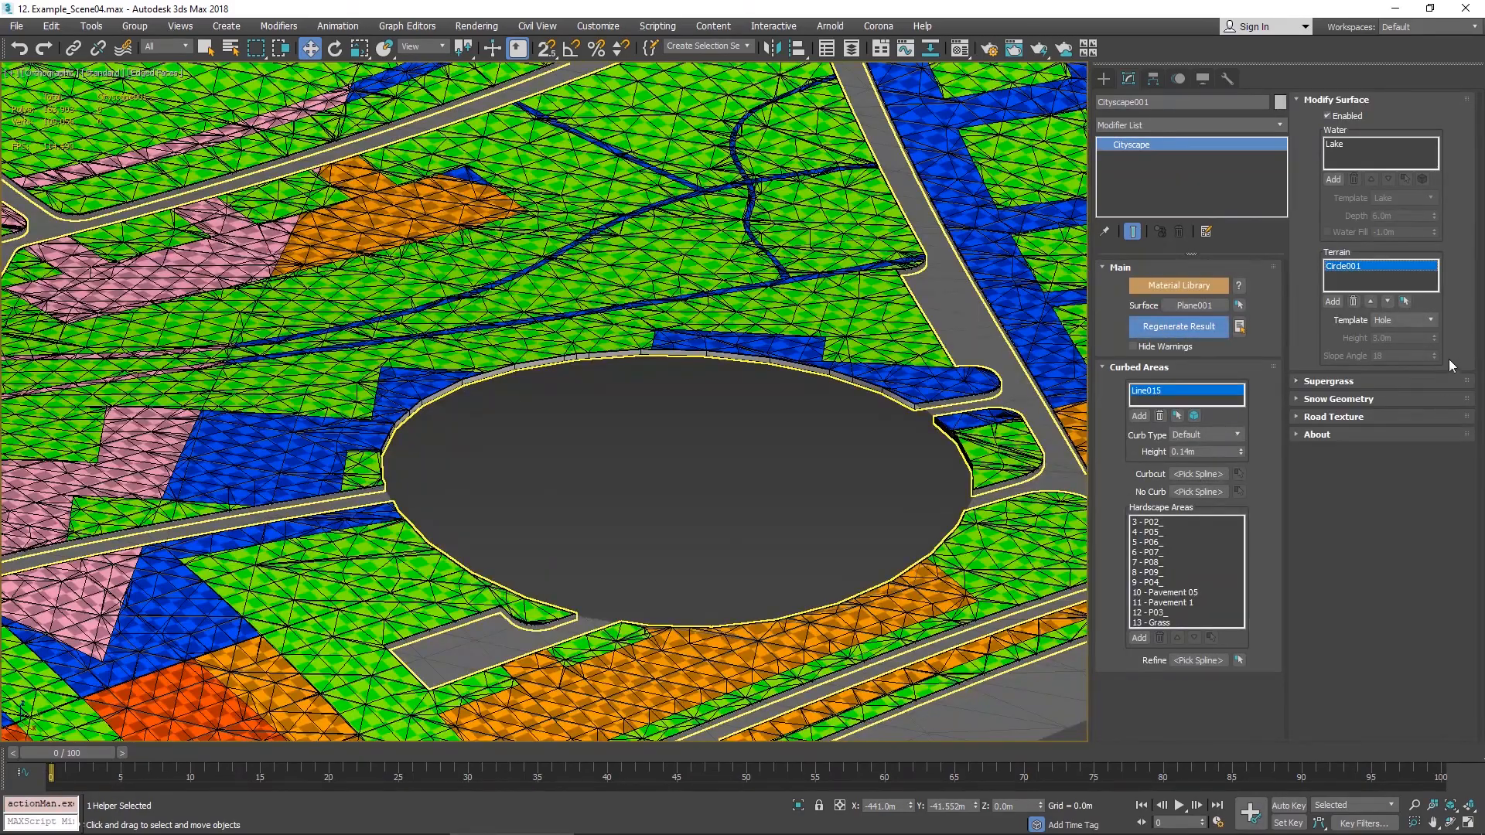
pyautogui.click(1429, 320)
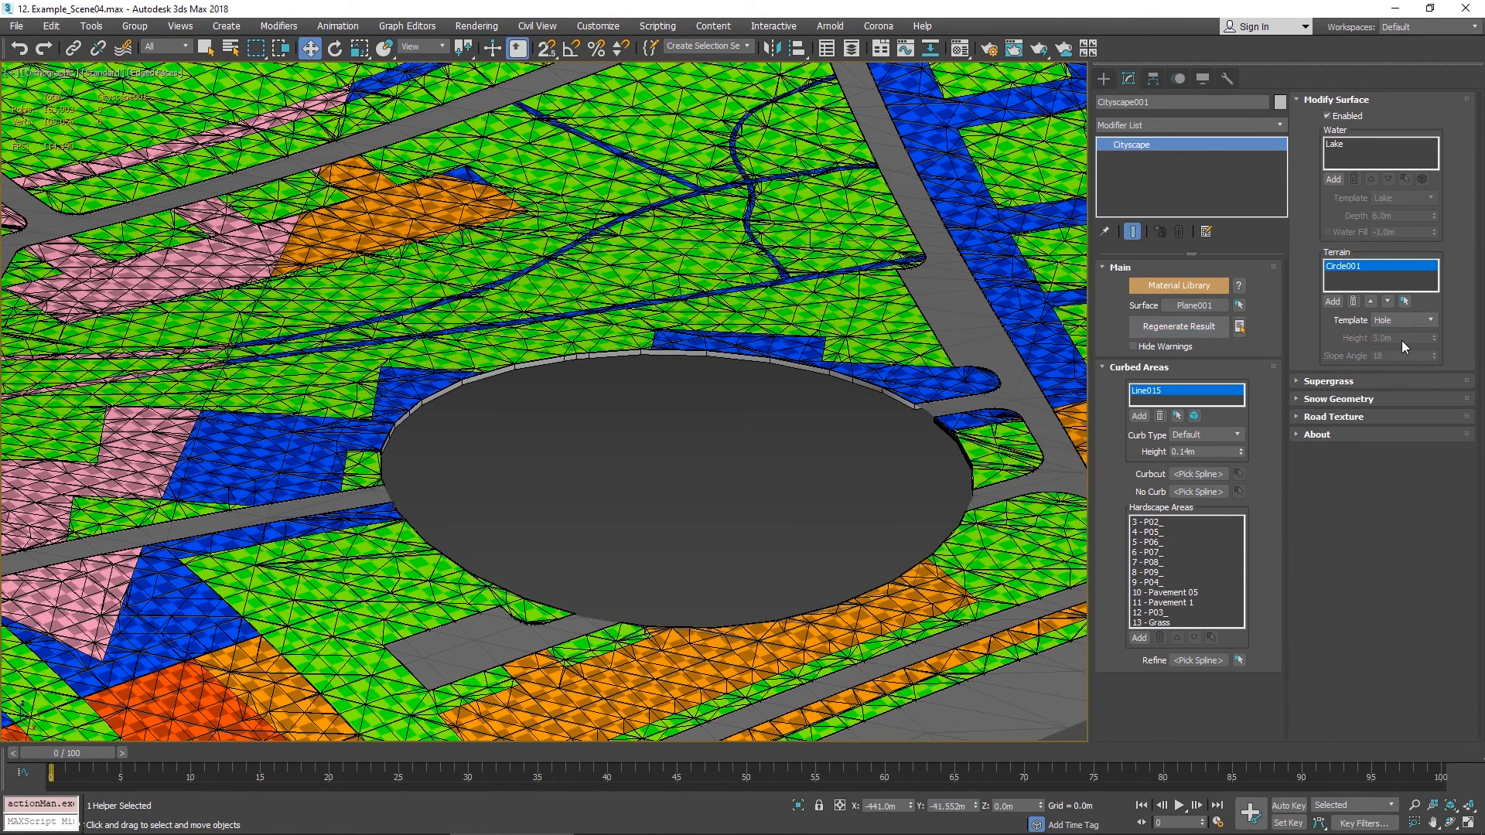
pyautogui.click(1401, 343)
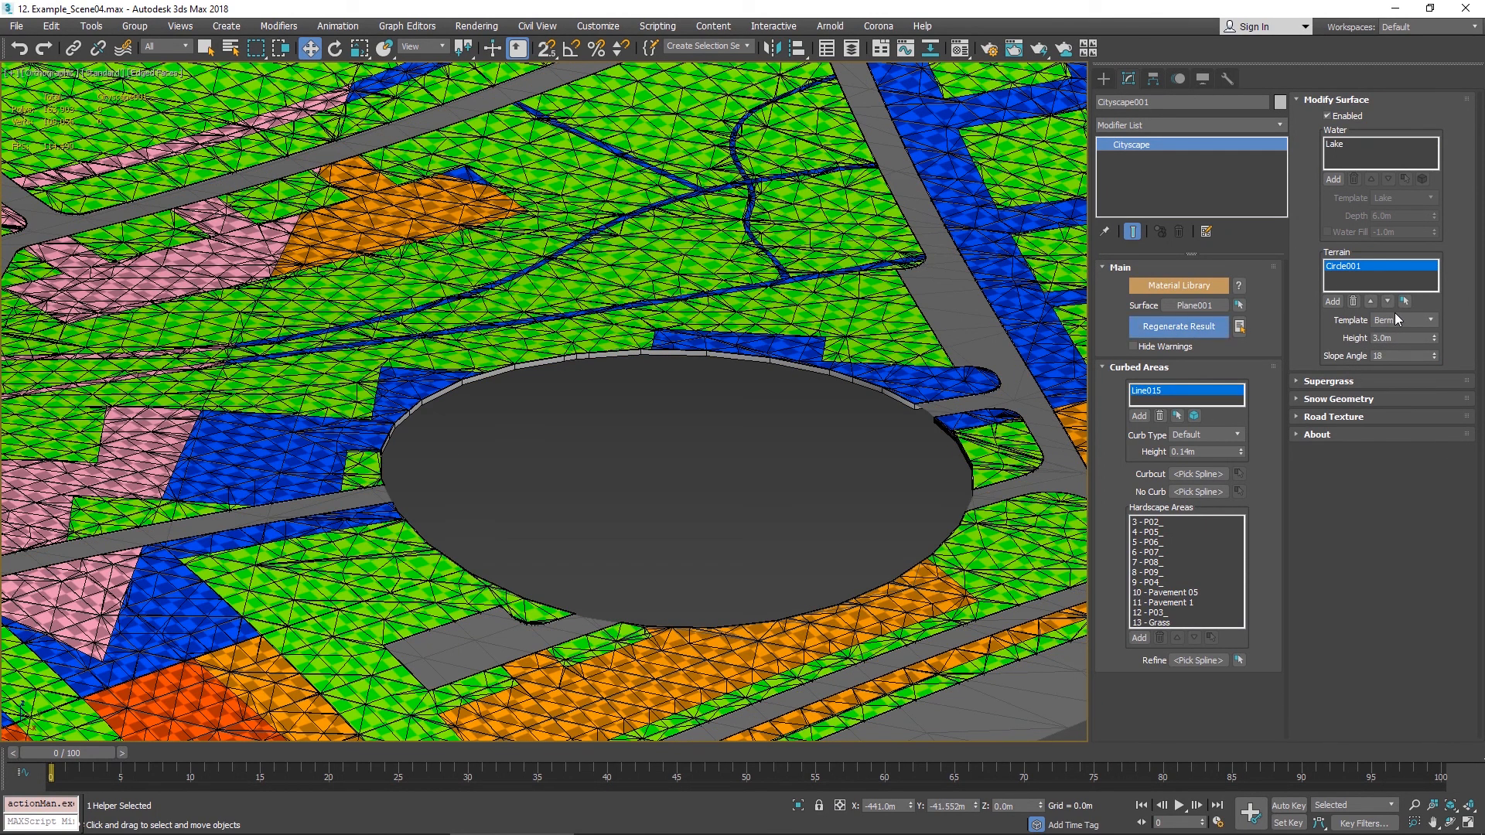
pyautogui.click(1375, 339)
pyautogui.click(1420, 353)
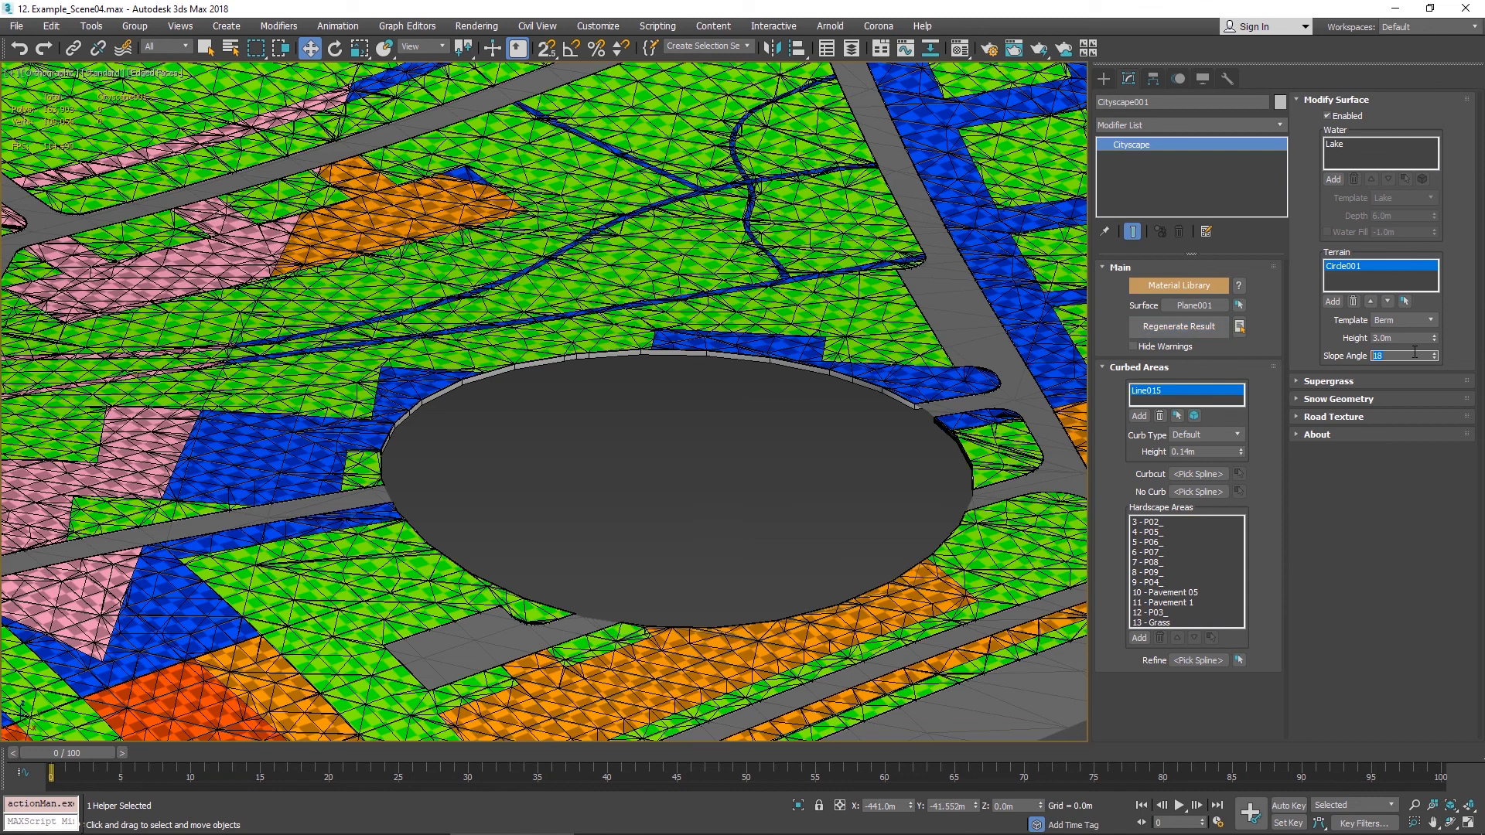
pyautogui.click(1189, 331)
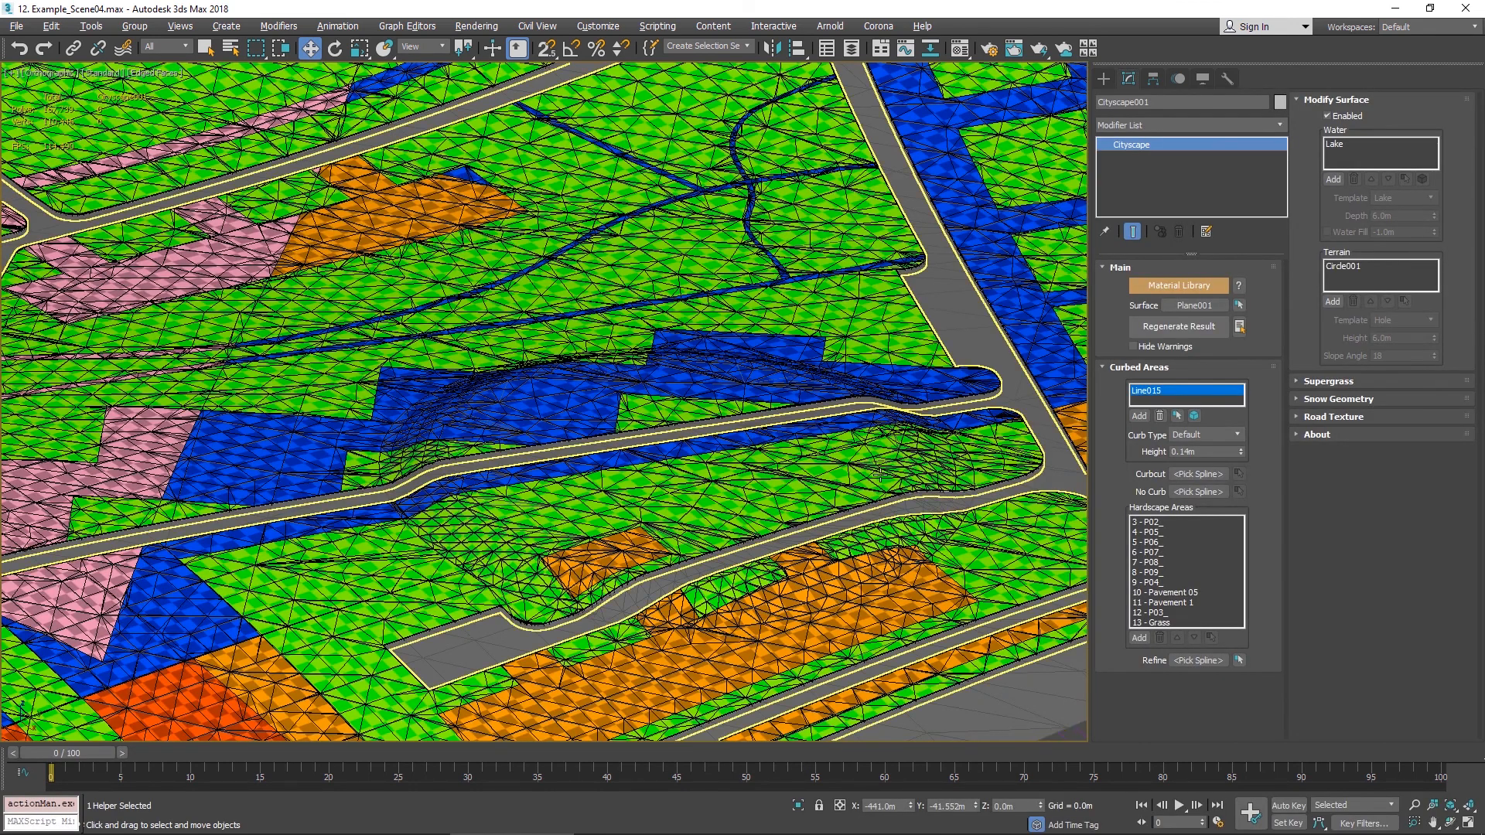
# - Inspect the berm raised by the terrain circle from different angles
pyautogui.click(915, 469)
pyautogui.moveTo(915, 468)
pyautogui.keyDown('alt'); pyautogui.mouseDown(button='middle')
pyautogui.moveTo(967, 431)
pyautogui.moveTo(1020, 521)
pyautogui.moveTo(908, 496)
pyautogui.mouseUp(button='middle'); pyautogui.keyUp('alt')
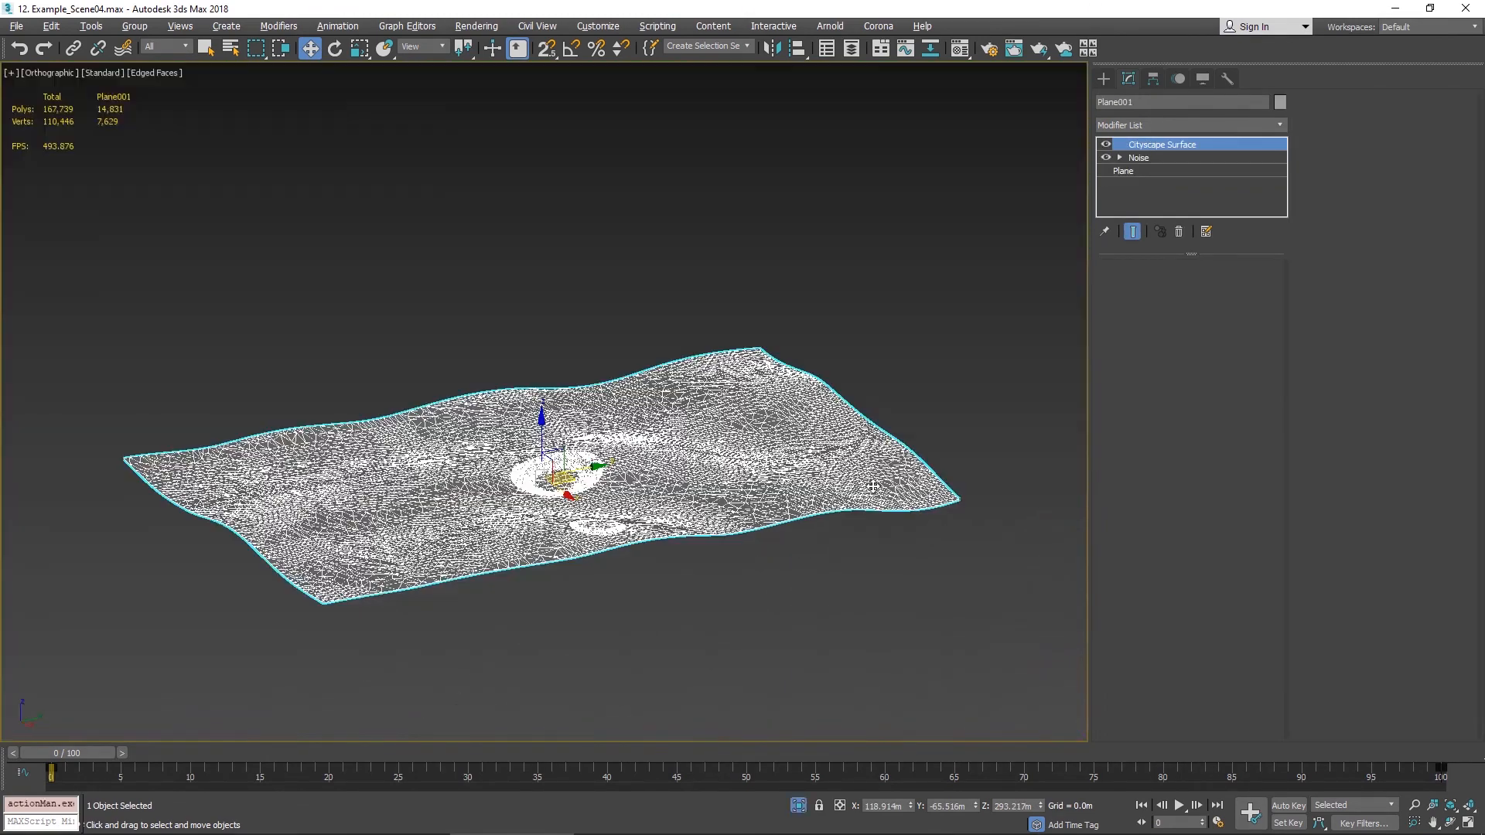
pyautogui.scroll(3, 601, 562)
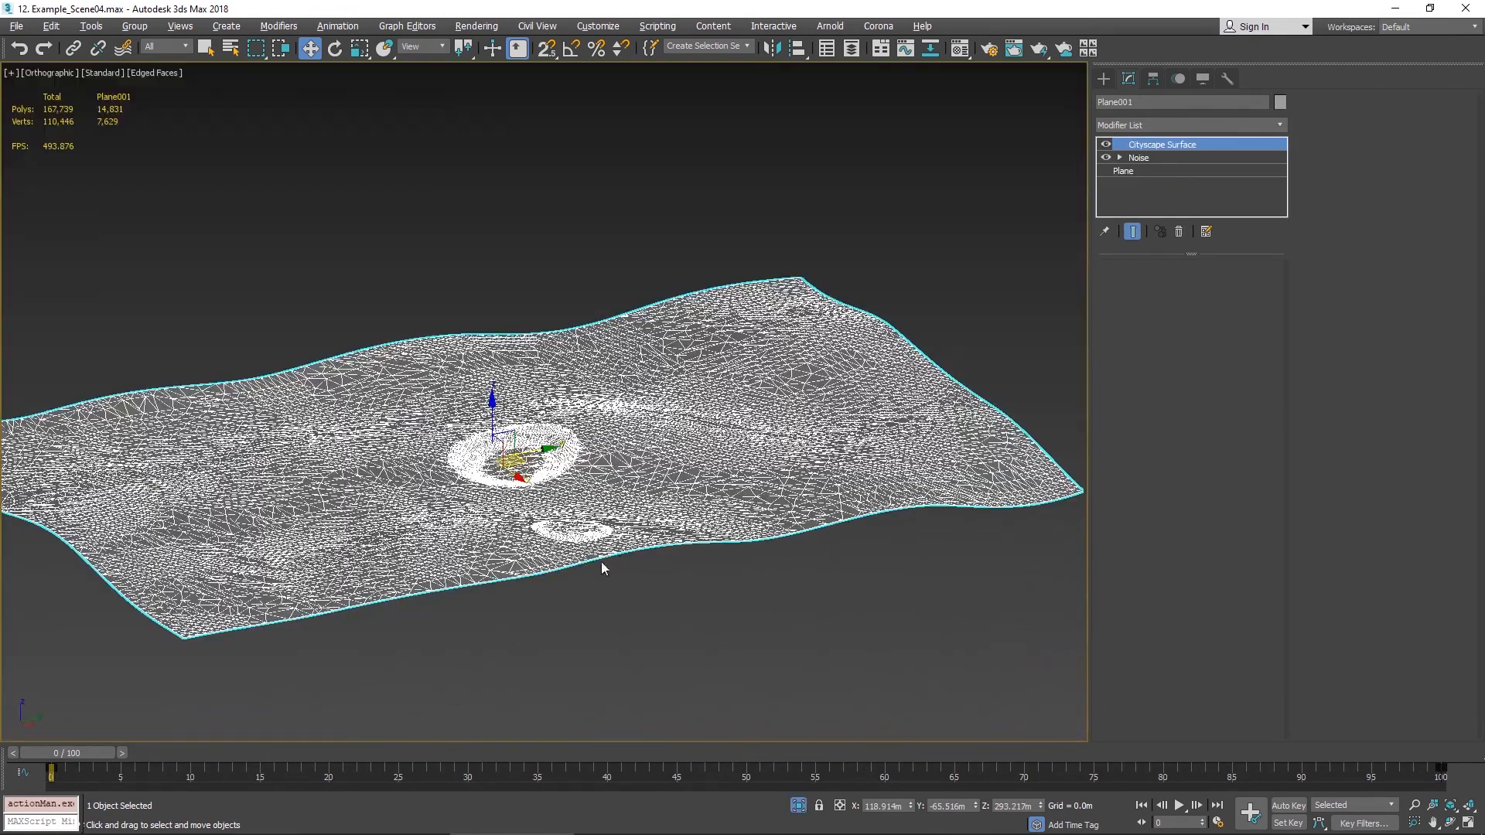
pyautogui.scroll(3, 772, 640)
pyautogui.scroll(3, 634, 529)
pyautogui.scroll(2, 711, 441)
pyautogui.moveTo(786, 355); pyautogui.dragTo(726, 570, button='middle')
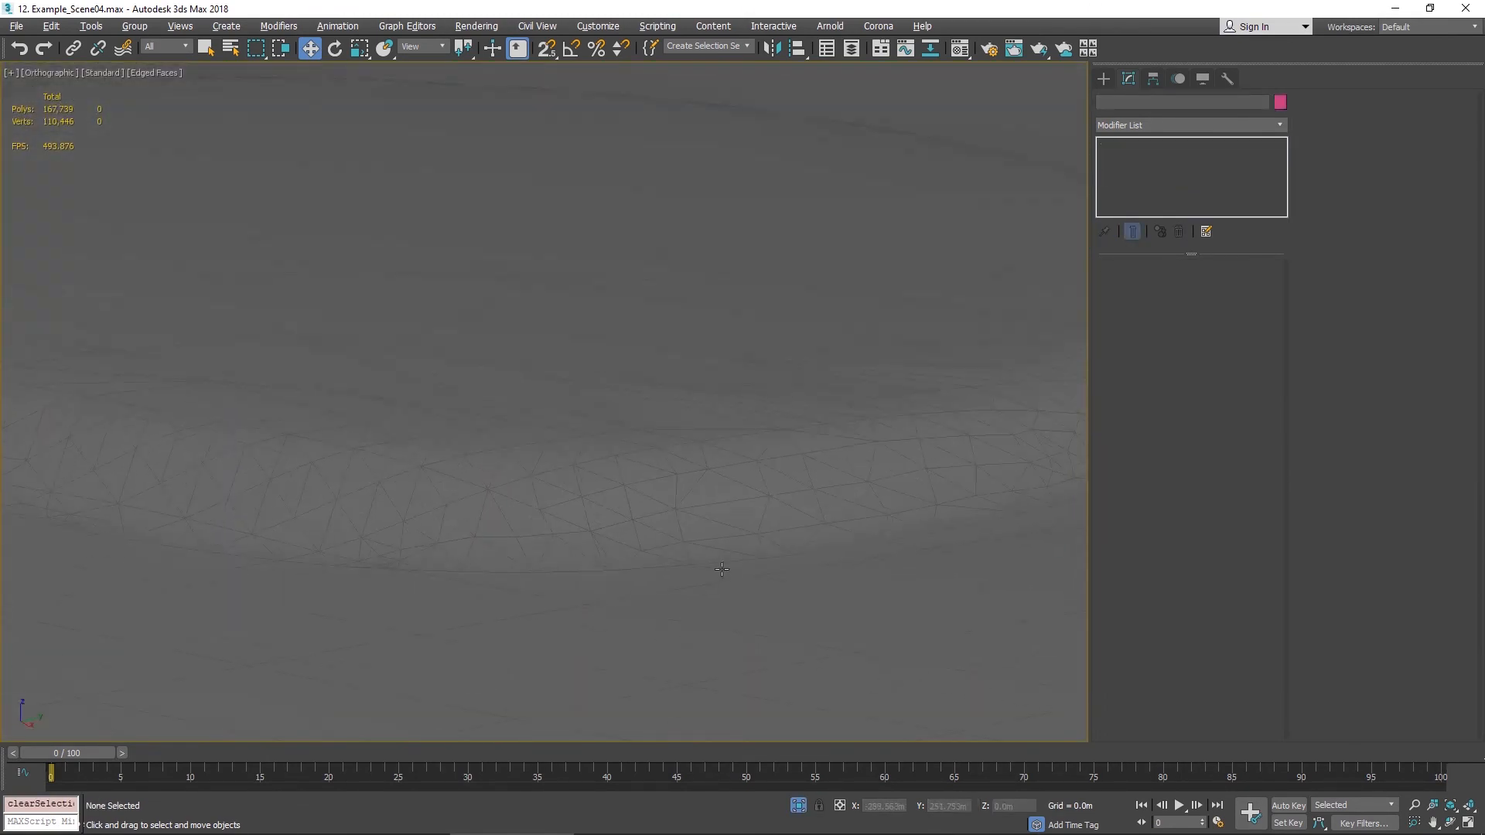
pyautogui.press('F4')
pyautogui.scroll(-5, 847, 467)
pyautogui.scroll(2, 901, 456)
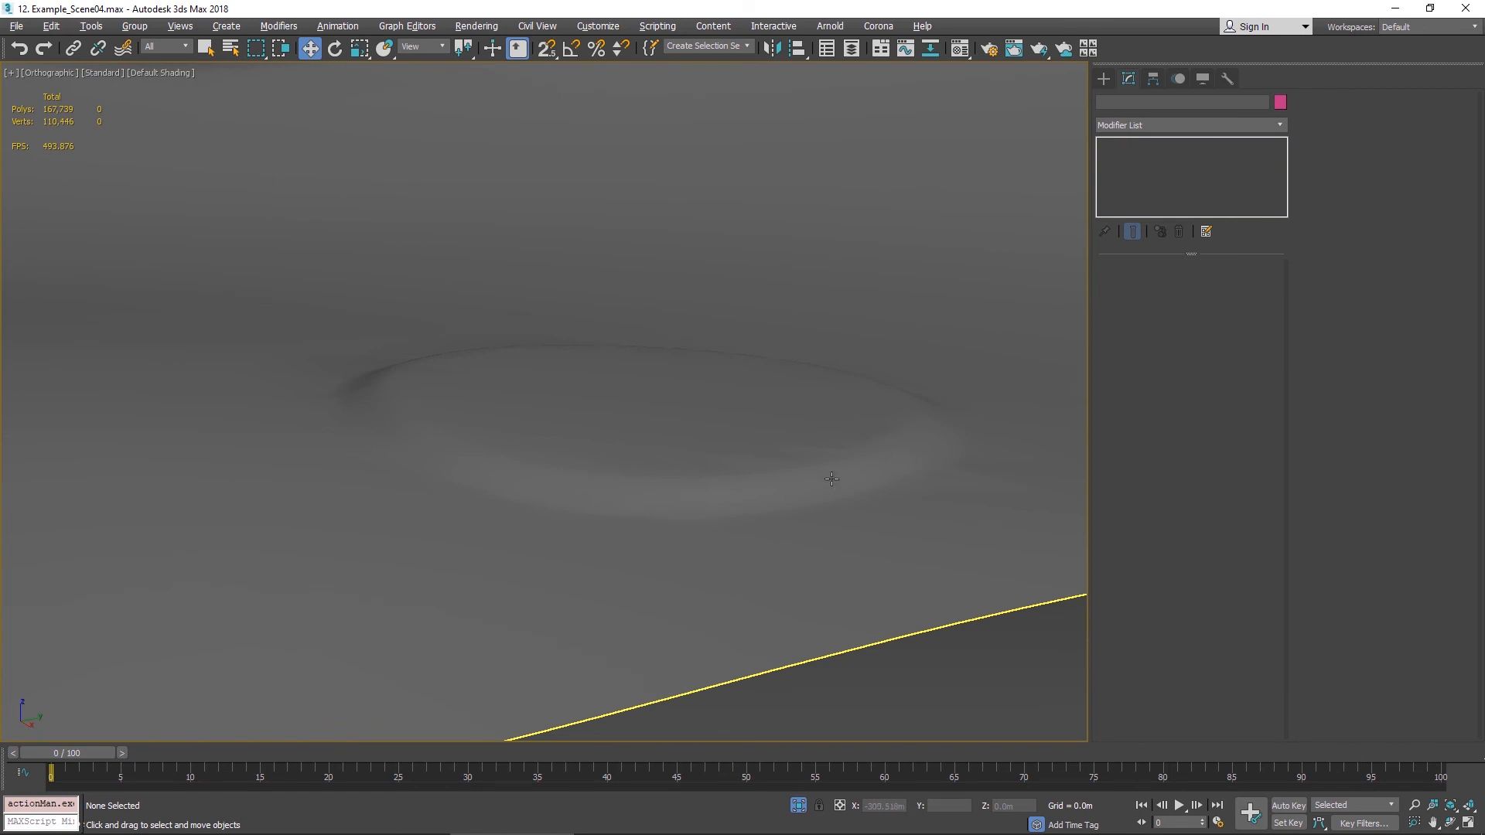
pyautogui.scroll(-12, 831, 479)
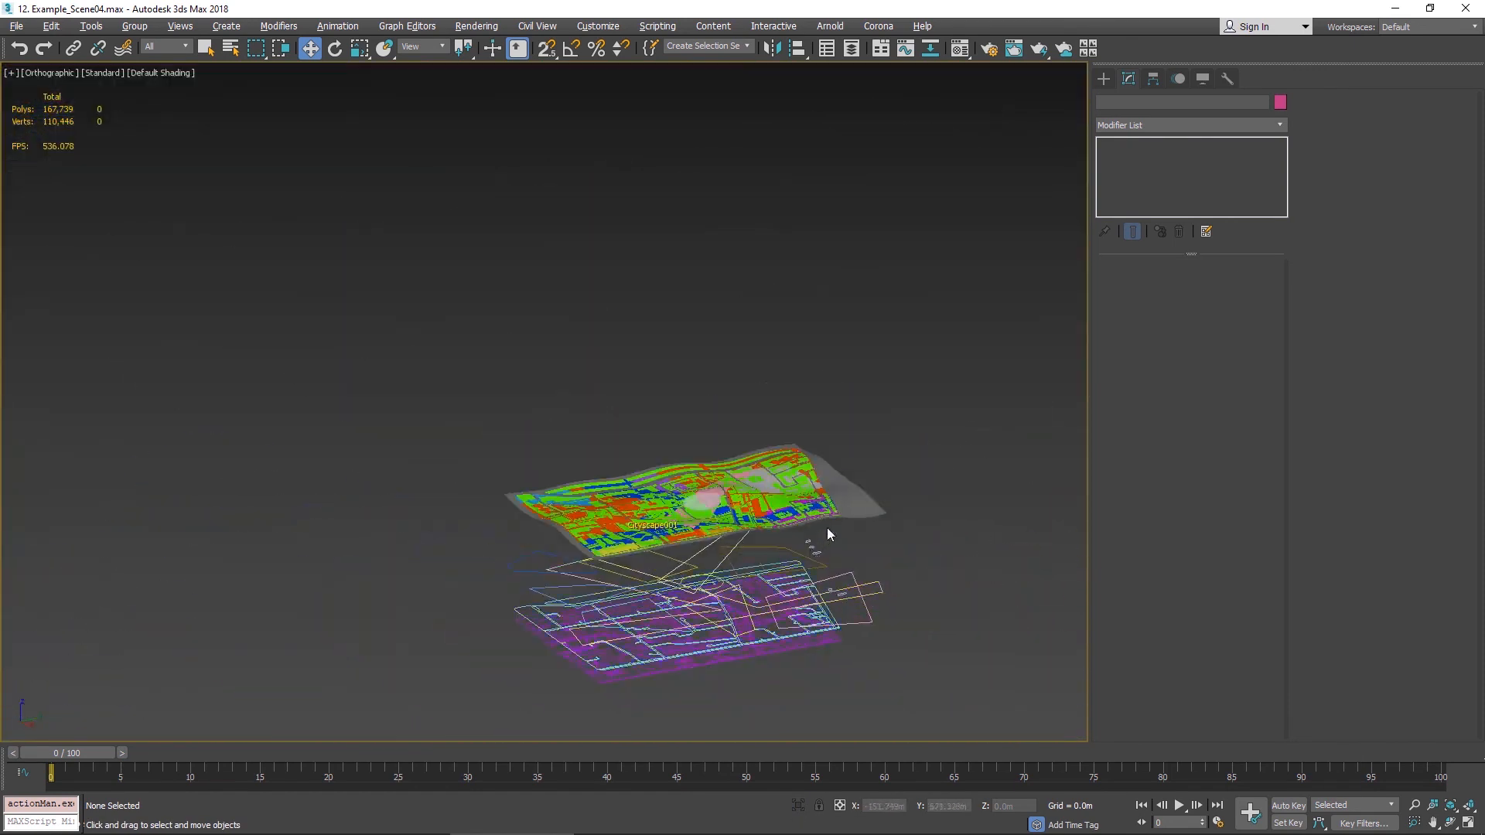
# - Set the berm's height to 20 m and slope angle to 25, then regenerate the Cityscape result
pyautogui.click(879, 405)
pyautogui.scroll(8, 829, 434)
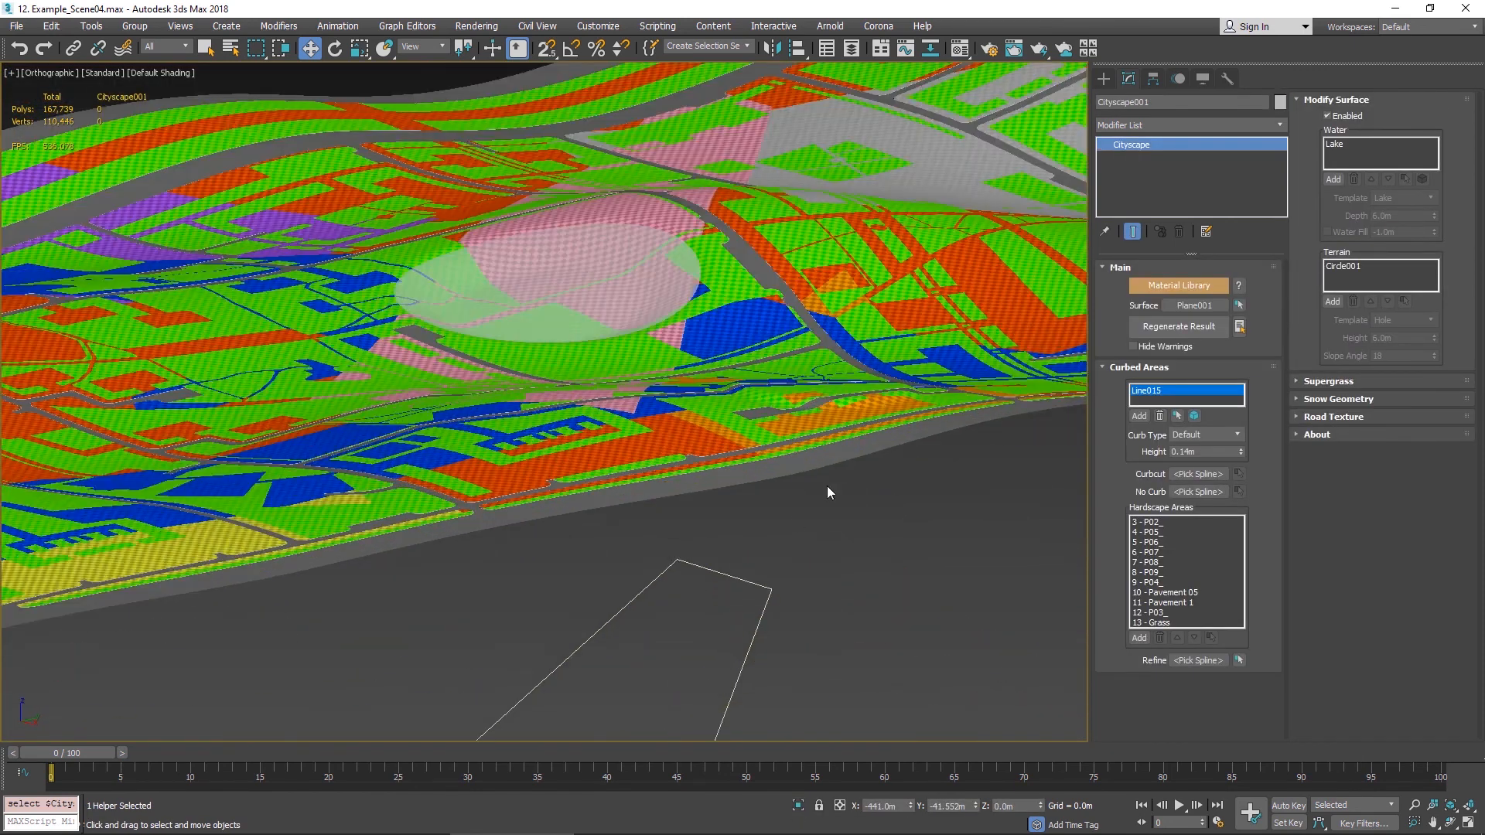
pyautogui.scroll(10, 827, 486)
pyautogui.press('F4')
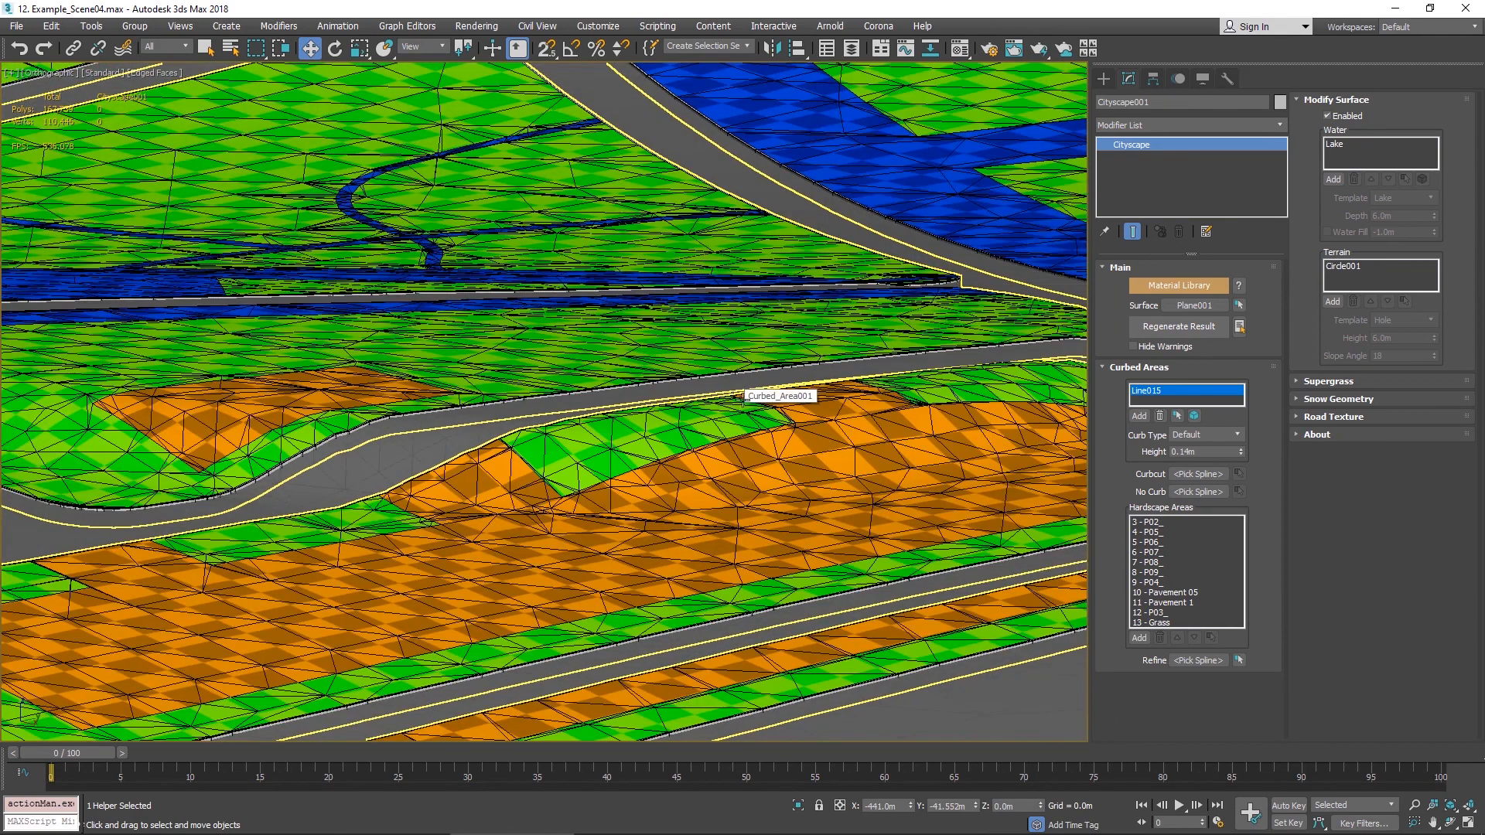
pyautogui.scroll(4, 812, 454)
pyautogui.click(1349, 266)
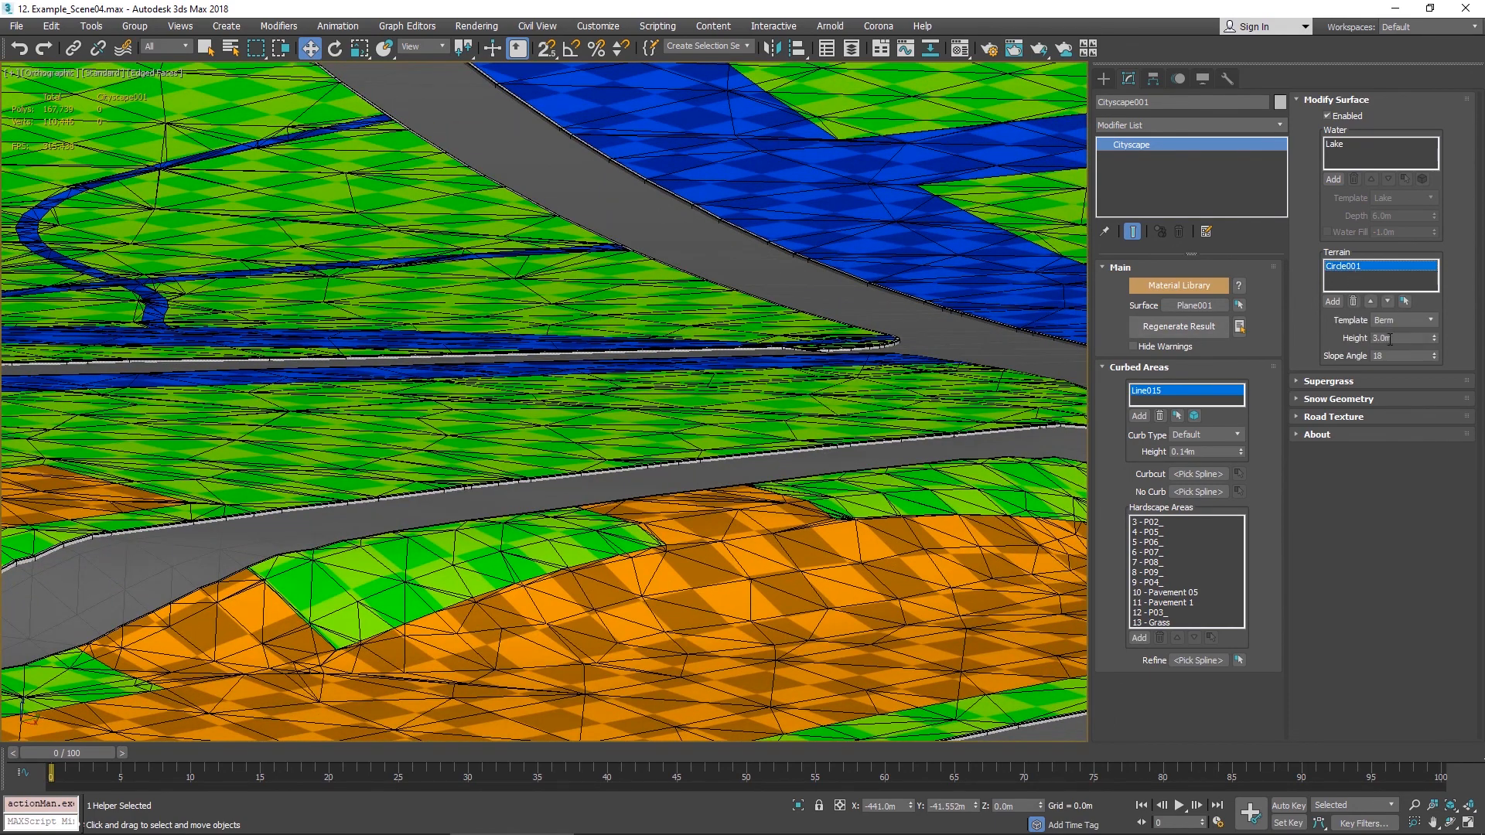
pyautogui.click(1389, 339)
pyautogui.press('Tab')
pyautogui.write('25')
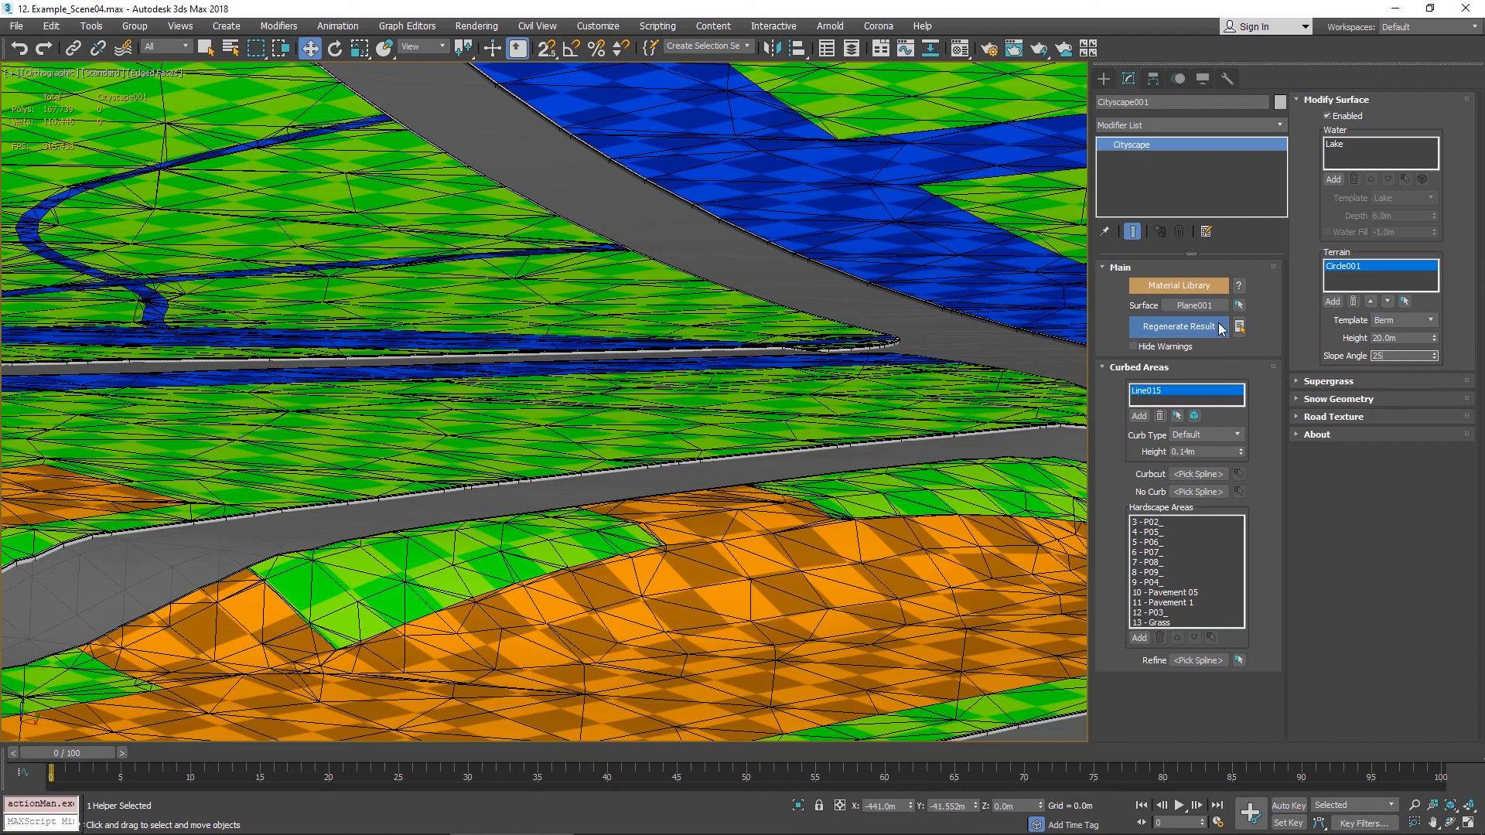
pyautogui.click(1206, 325)
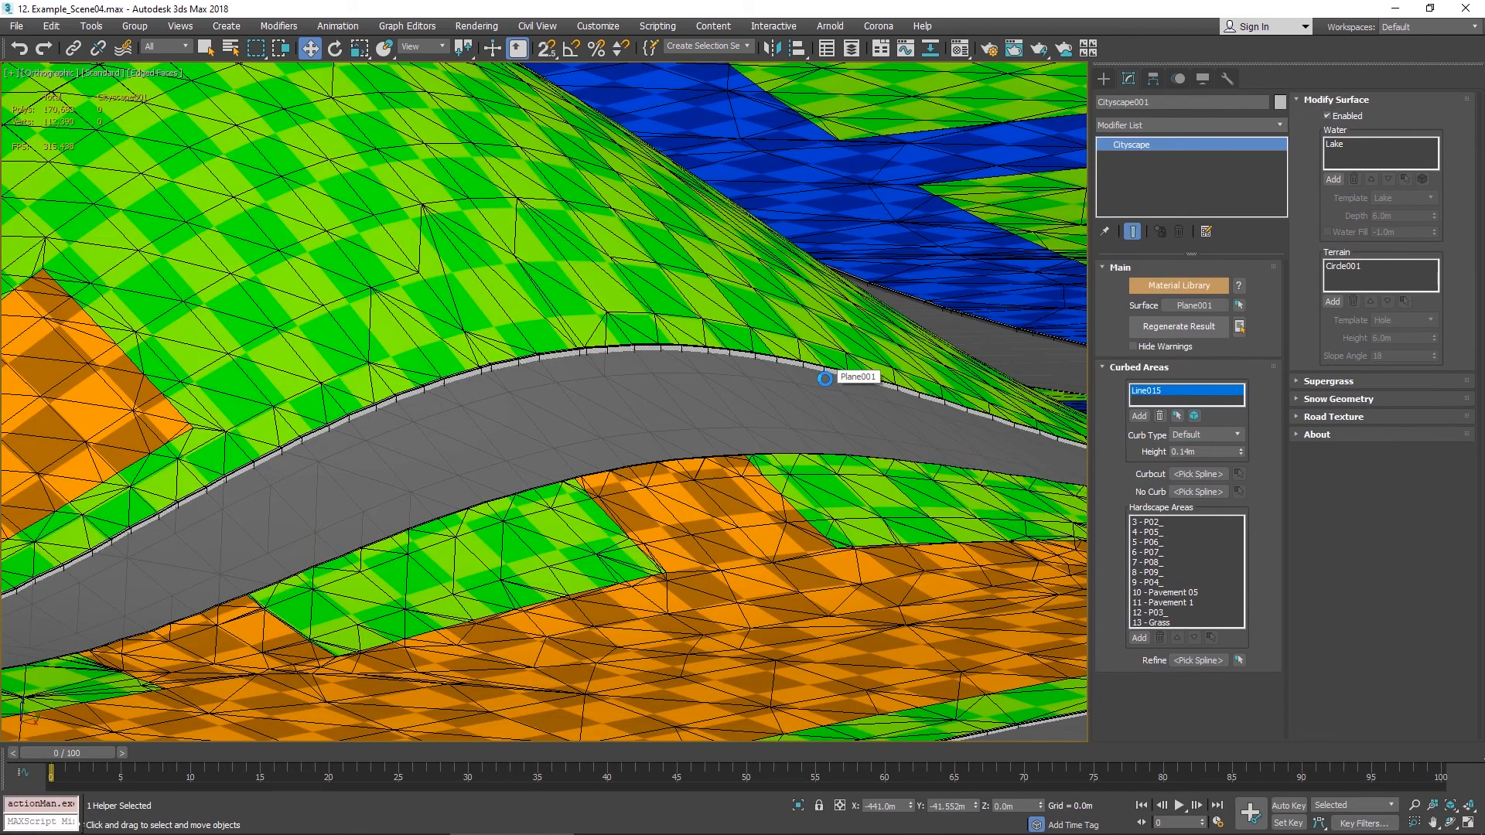
# - Inspect the taller berm on the city surface and the plane's wireframe
pyautogui.scroll(-6, 824, 372)
pyautogui.keyDown('alt'); pyautogui.moveTo(824, 373); pyautogui.dragTo(821, 357, button='middle'); pyautogui.keyUp('alt')
pyautogui.keyDown('alt'); pyautogui.moveTo(713, 311); pyautogui.dragTo(707, 479, button='middle'); pyautogui.keyUp('alt')
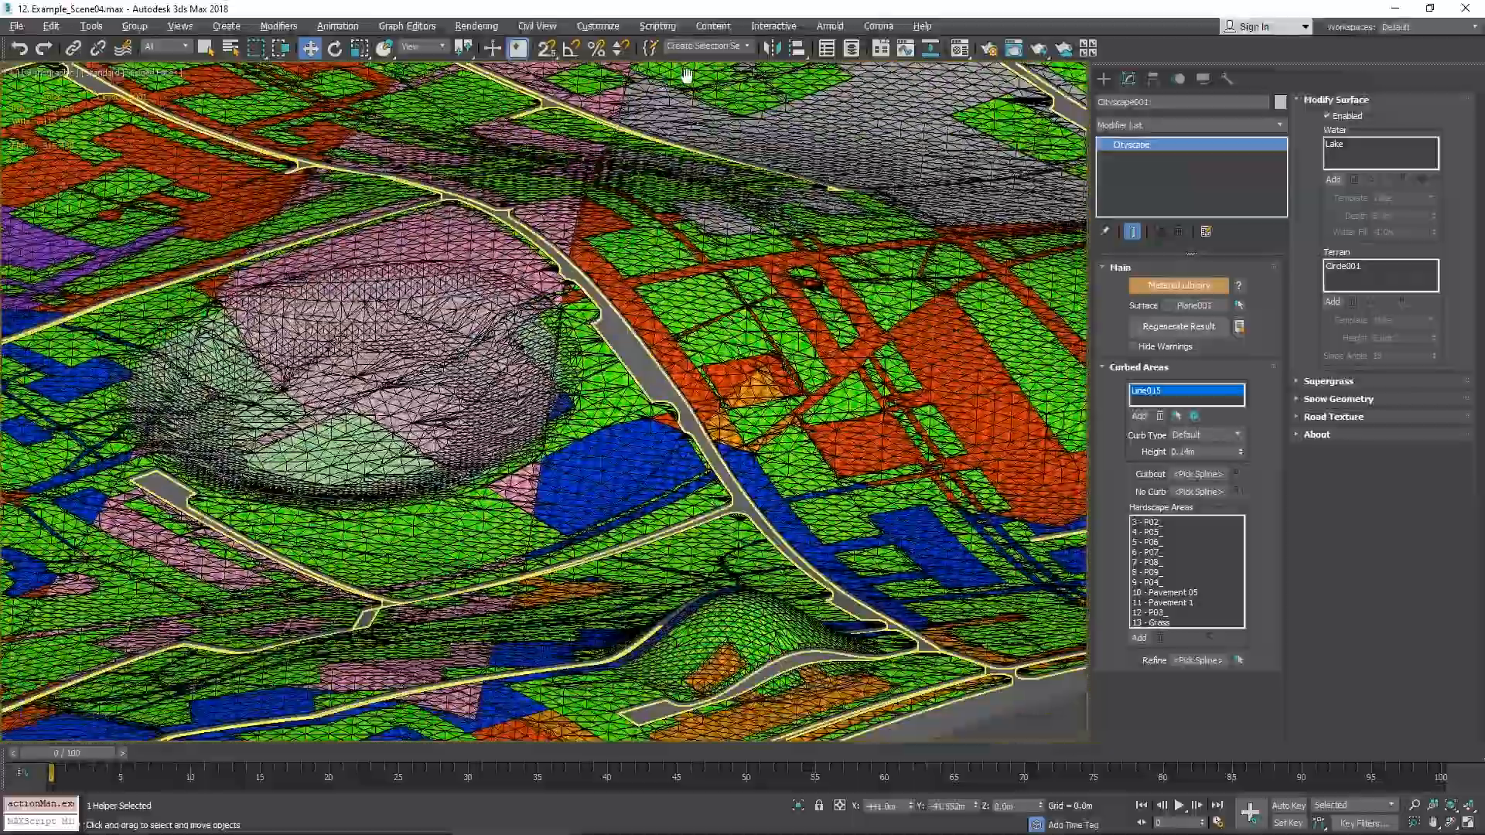
pyautogui.moveTo(708, 603); pyautogui.dragTo(707, 464, button='middle')
pyautogui.scroll(4, 707, 460)
pyautogui.scroll(-3, 851, 580)
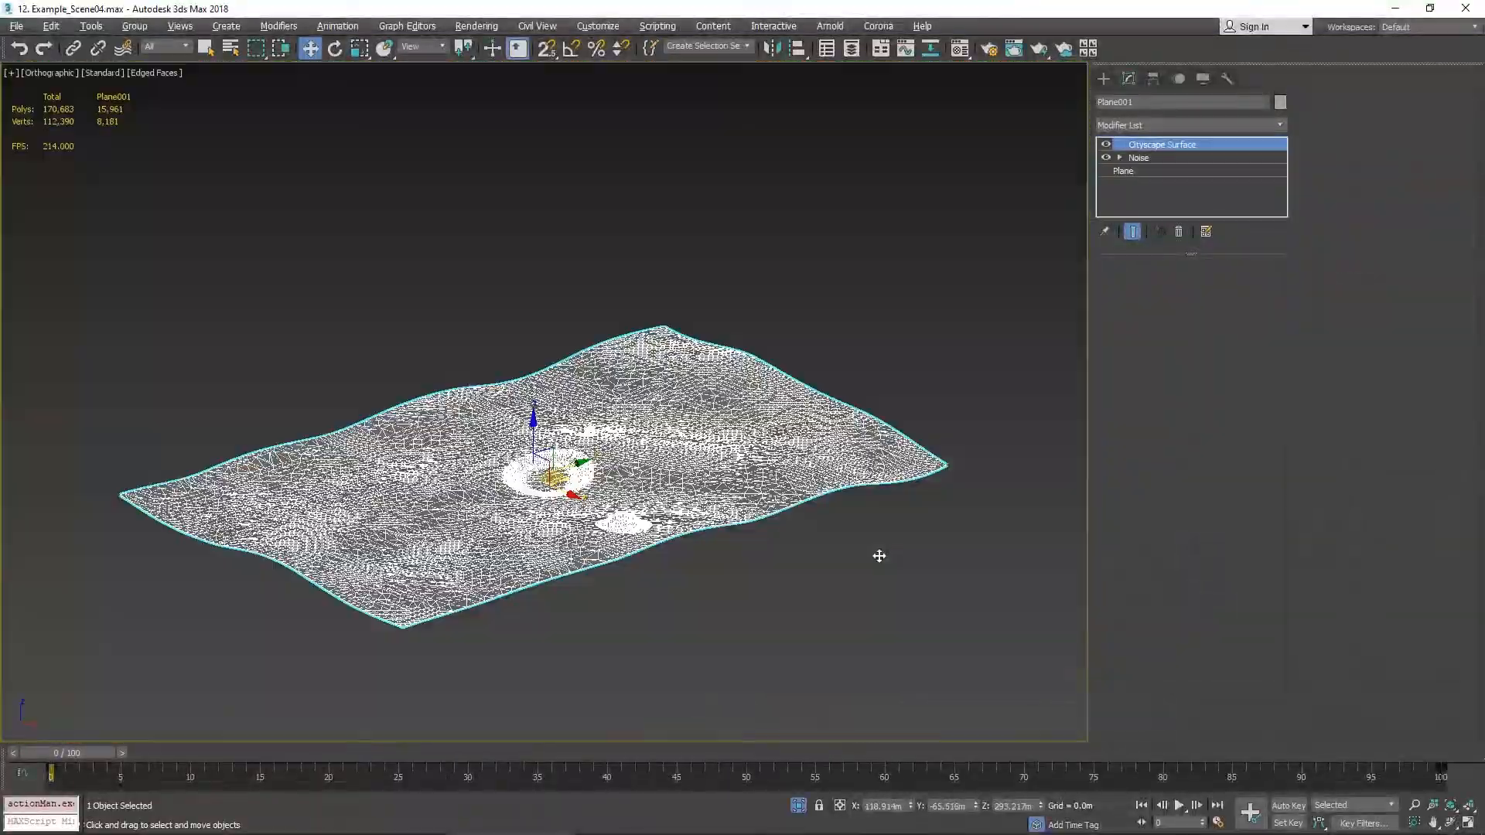
pyautogui.moveTo(776, 460)
pyautogui.keyDown('alt'); pyautogui.mouseDown(button='middle')
pyautogui.moveTo(793, 473)
pyautogui.moveTo(825, 455)
pyautogui.mouseUp(button='middle'); pyautogui.keyUp('alt')
pyautogui.scroll(10, 576, 501)
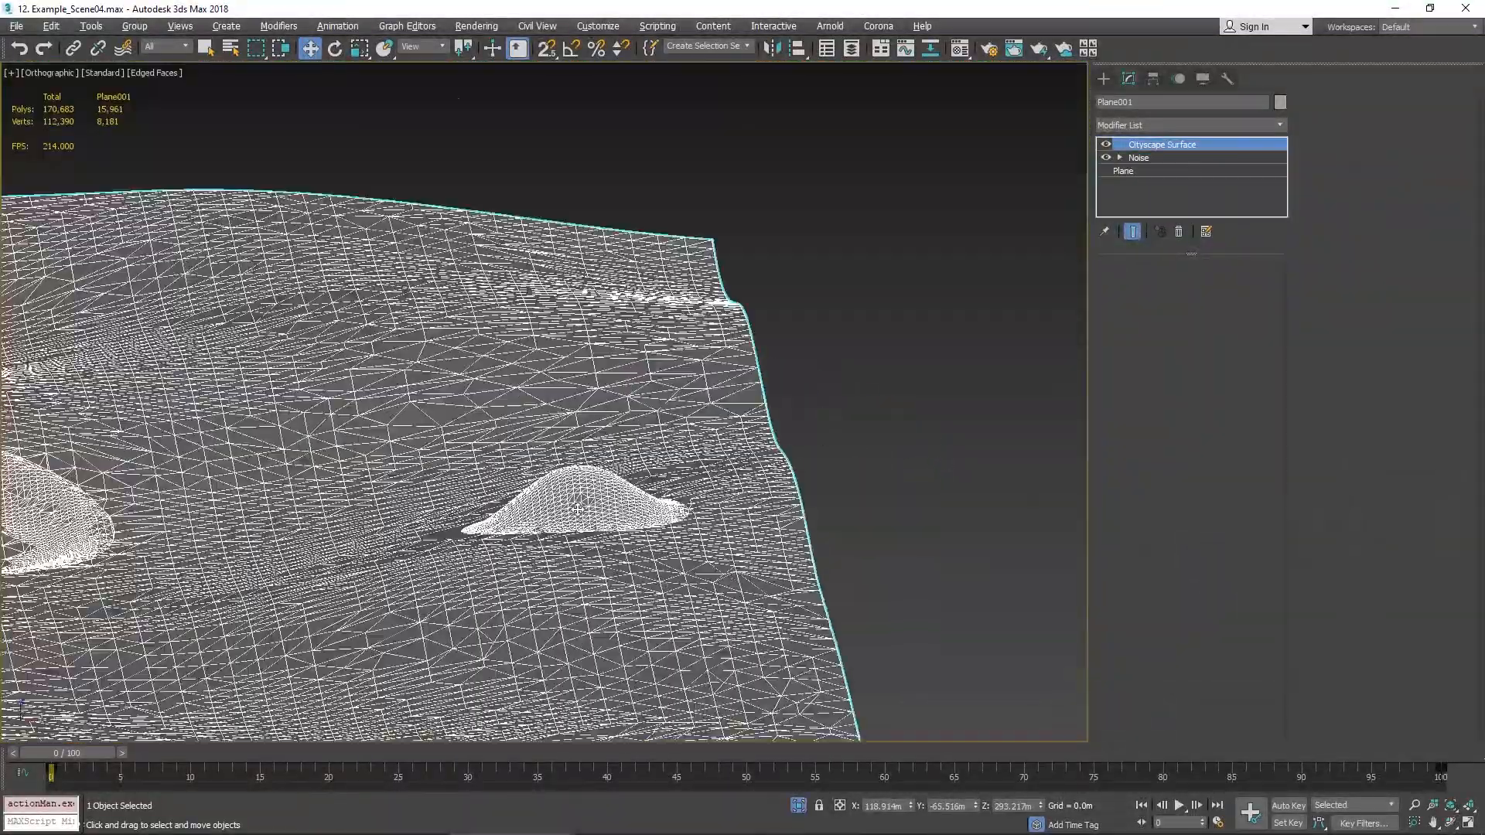
# - Inspect the berm and the surrounding city surface from different angles and shading modes
pyautogui.press('F4')
pyautogui.moveTo(960, 372); pyautogui.dragTo(964, 412, button='middle')
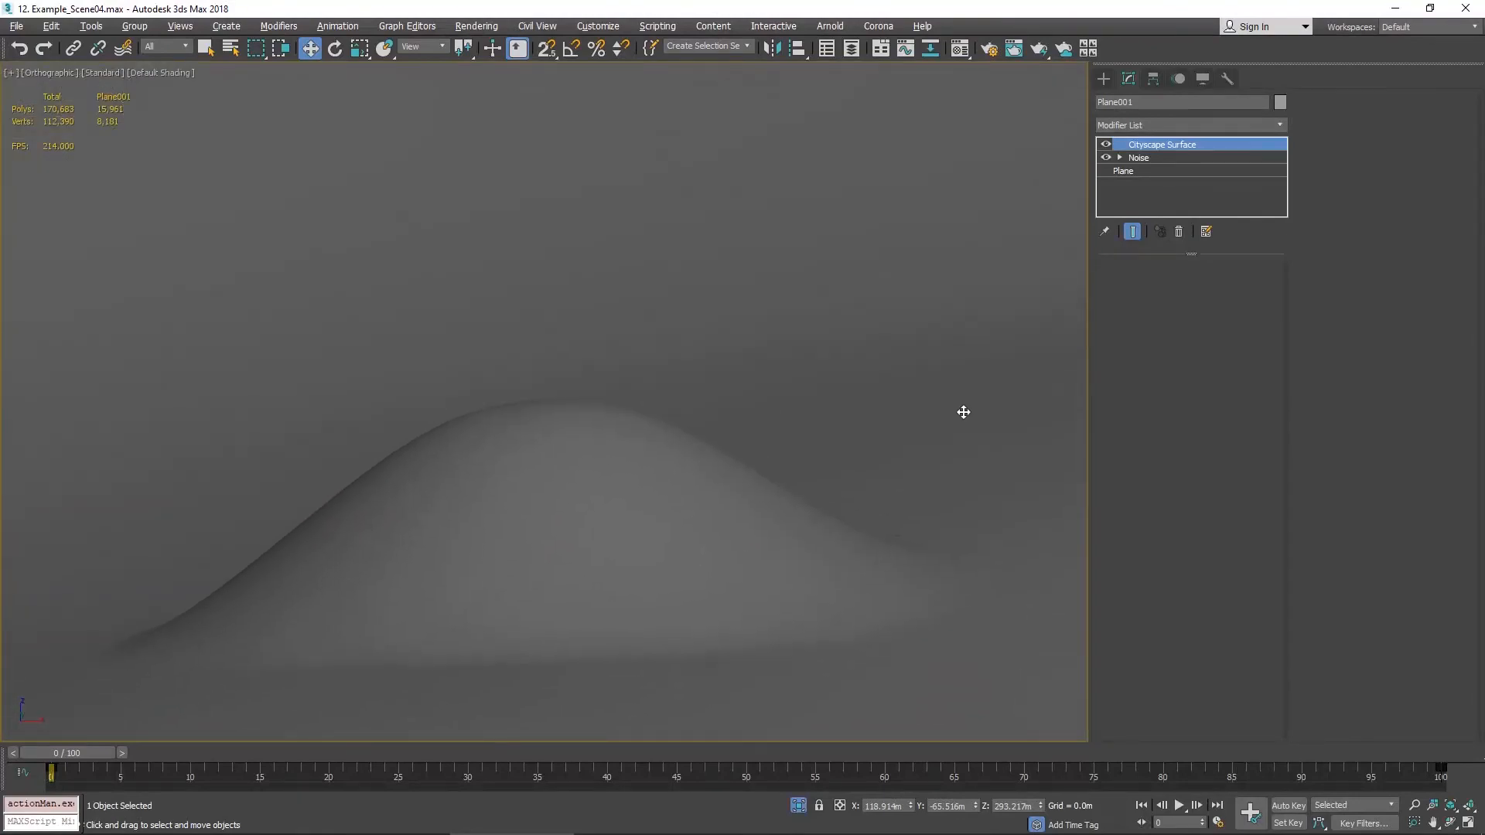
pyautogui.scroll(-3, 964, 411)
pyautogui.press('F4')
pyautogui.press('F4')
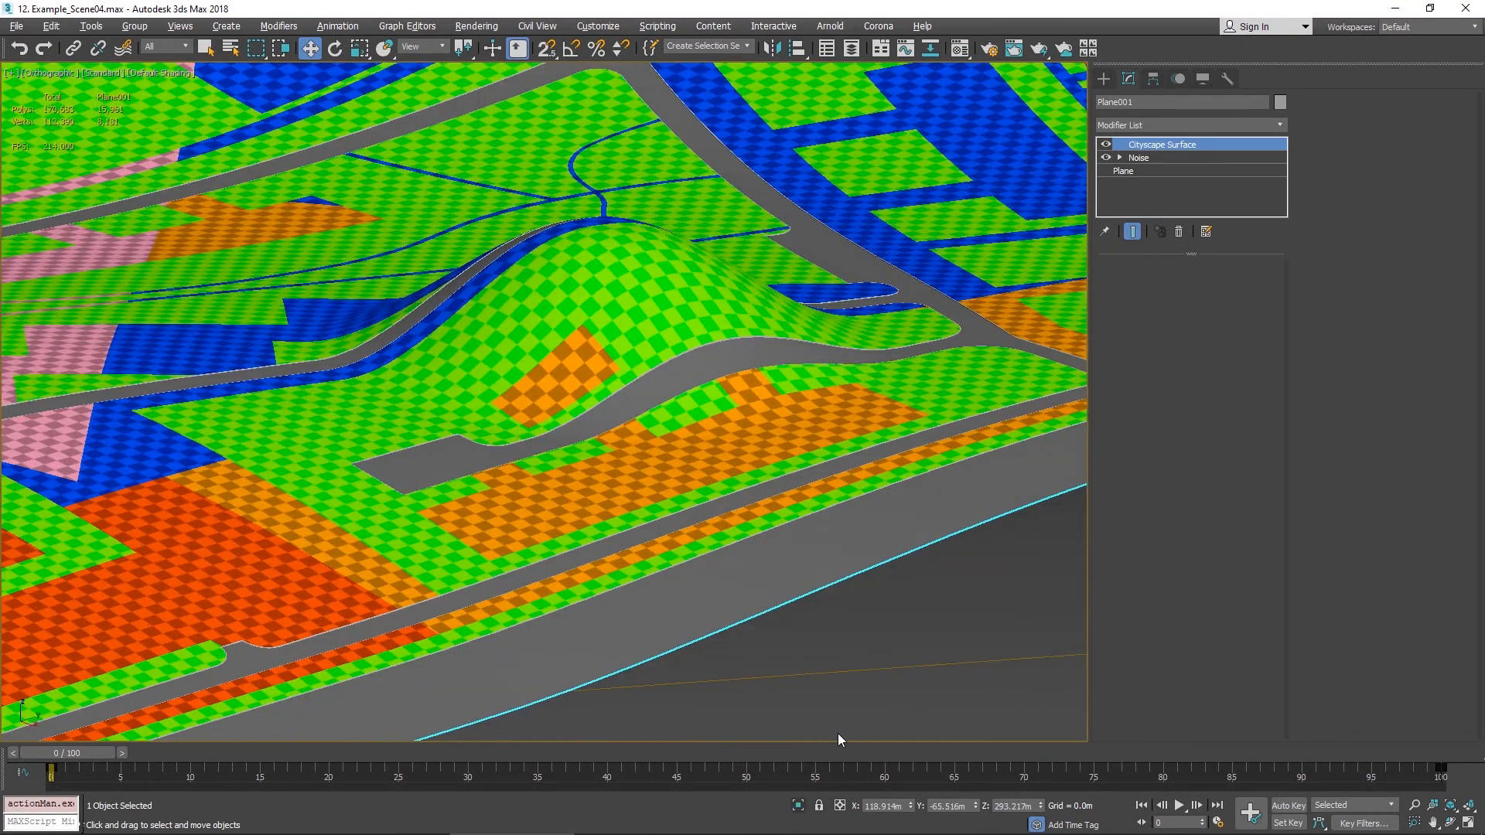
pyautogui.scroll(5, 834, 333)
pyautogui.scroll(-3, 834, 333)
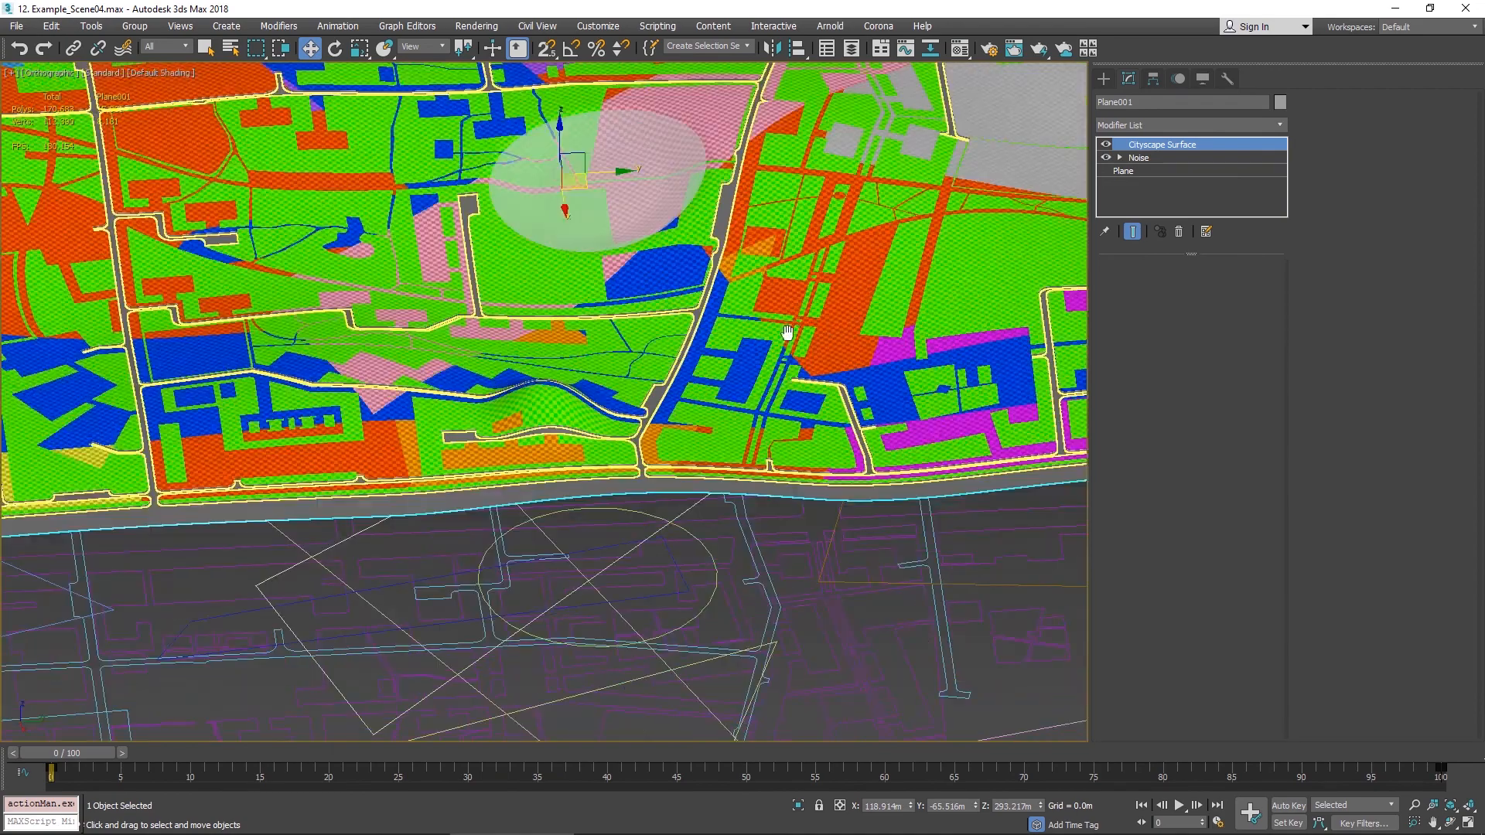
pyautogui.press('F3')
pyautogui.scroll(-7, 539, 511)
pyautogui.scroll(2, 580, 508)
pyautogui.moveTo(495, 580); pyautogui.dragTo(607, 488, button='middle')
pyautogui.scroll(-3, 536, 545)
pyautogui.scroll(4, 613, 484)
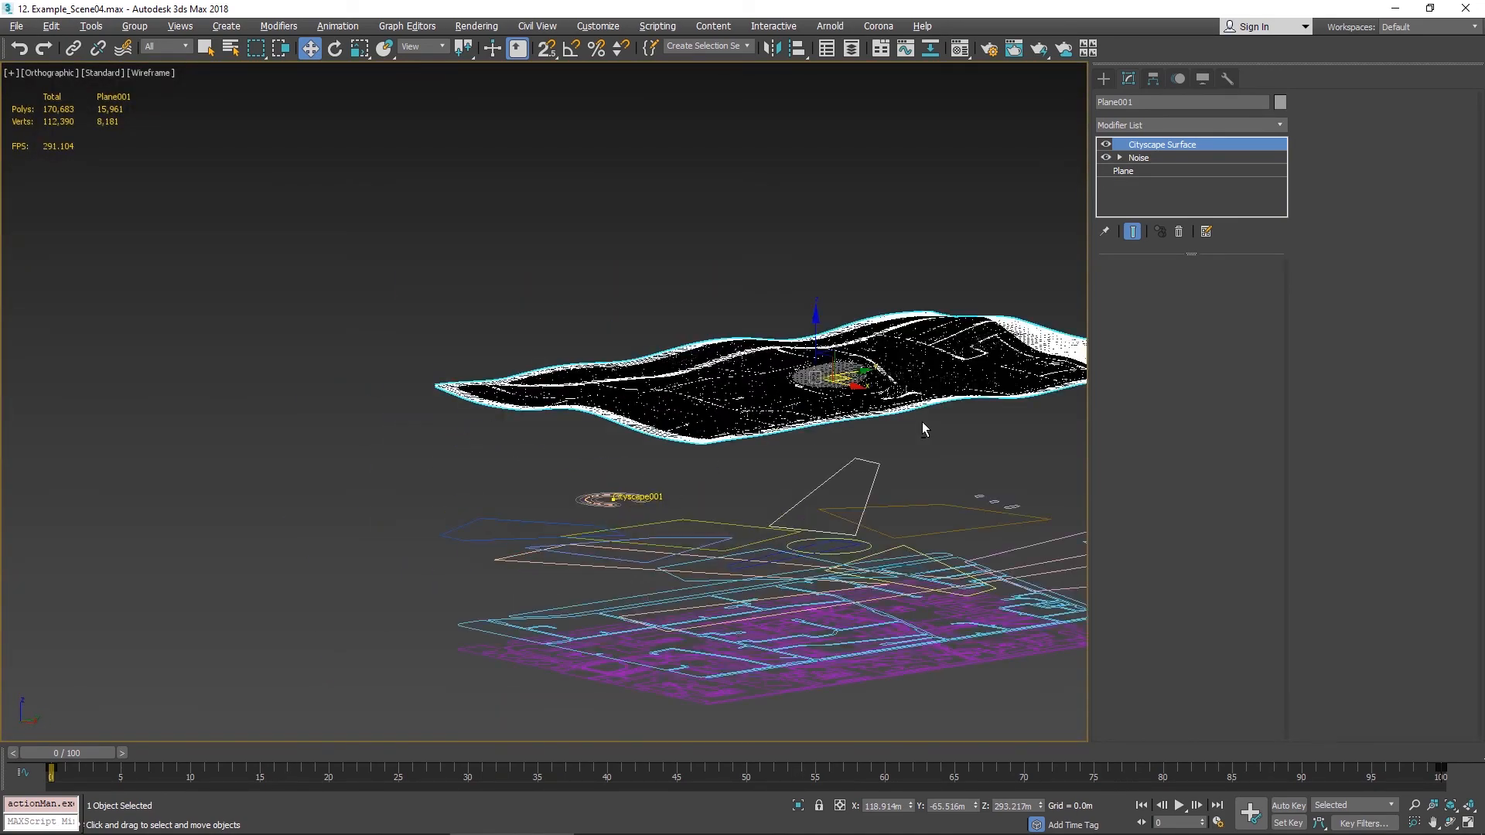
pyautogui.moveTo(922, 421)
pyautogui.keyDown('alt'); pyautogui.mouseDown(button='middle')
pyautogui.moveTo(891, 460)
pyautogui.moveTo(918, 424)
pyautogui.mouseUp(button='middle'); pyautogui.keyUp('alt')
# - Change the terrain circle's template to Depression and regenerate the Cityscape result
pyautogui.click(633, 487)
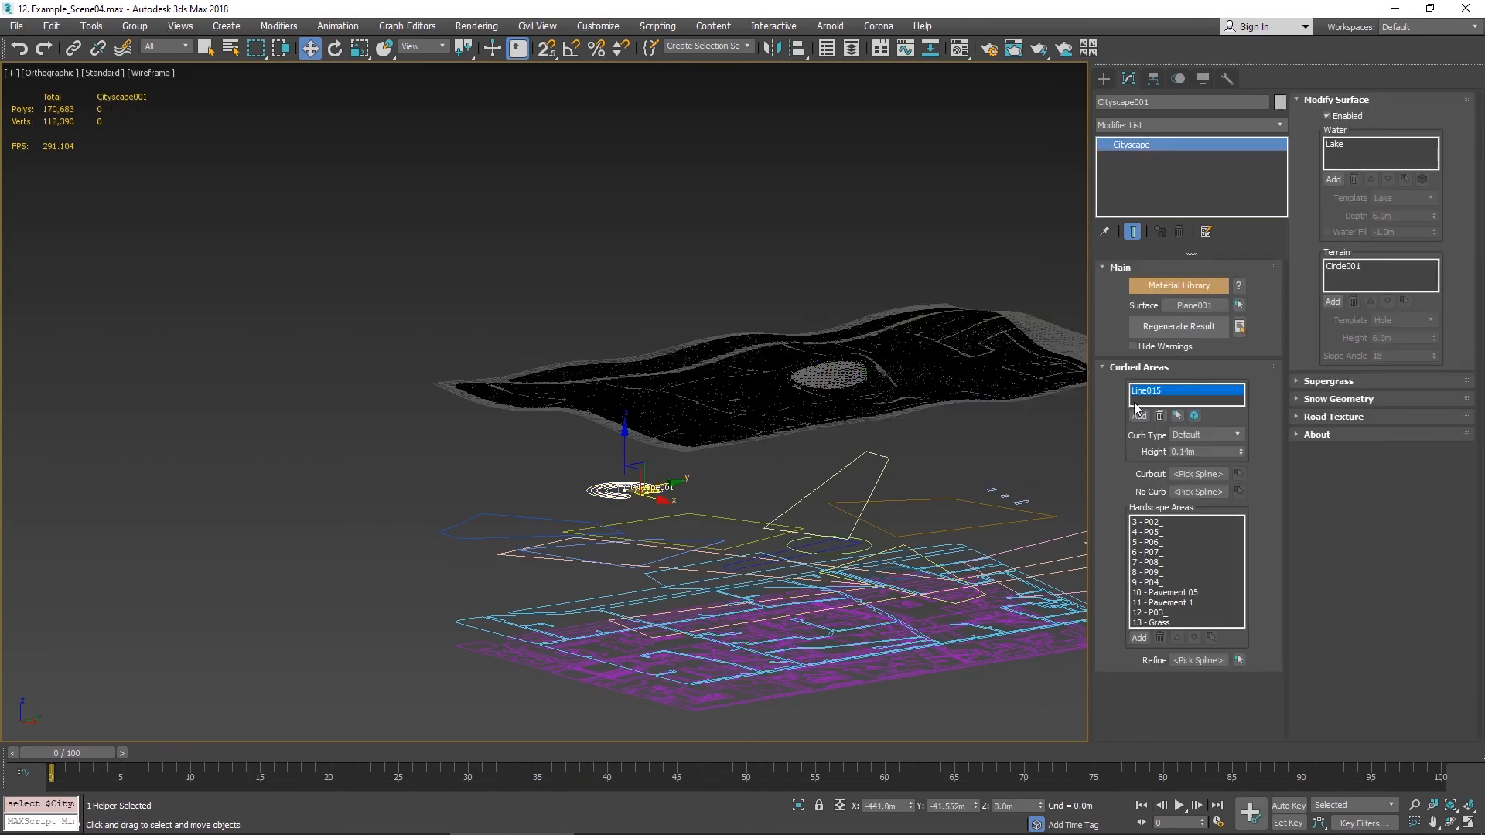
pyautogui.click(1347, 266)
pyautogui.keyDown('alt'); pyautogui.moveTo(966, 305); pyautogui.dragTo(897, 352, button='middle'); pyautogui.keyUp('alt')
pyautogui.scroll(6, 742, 499)
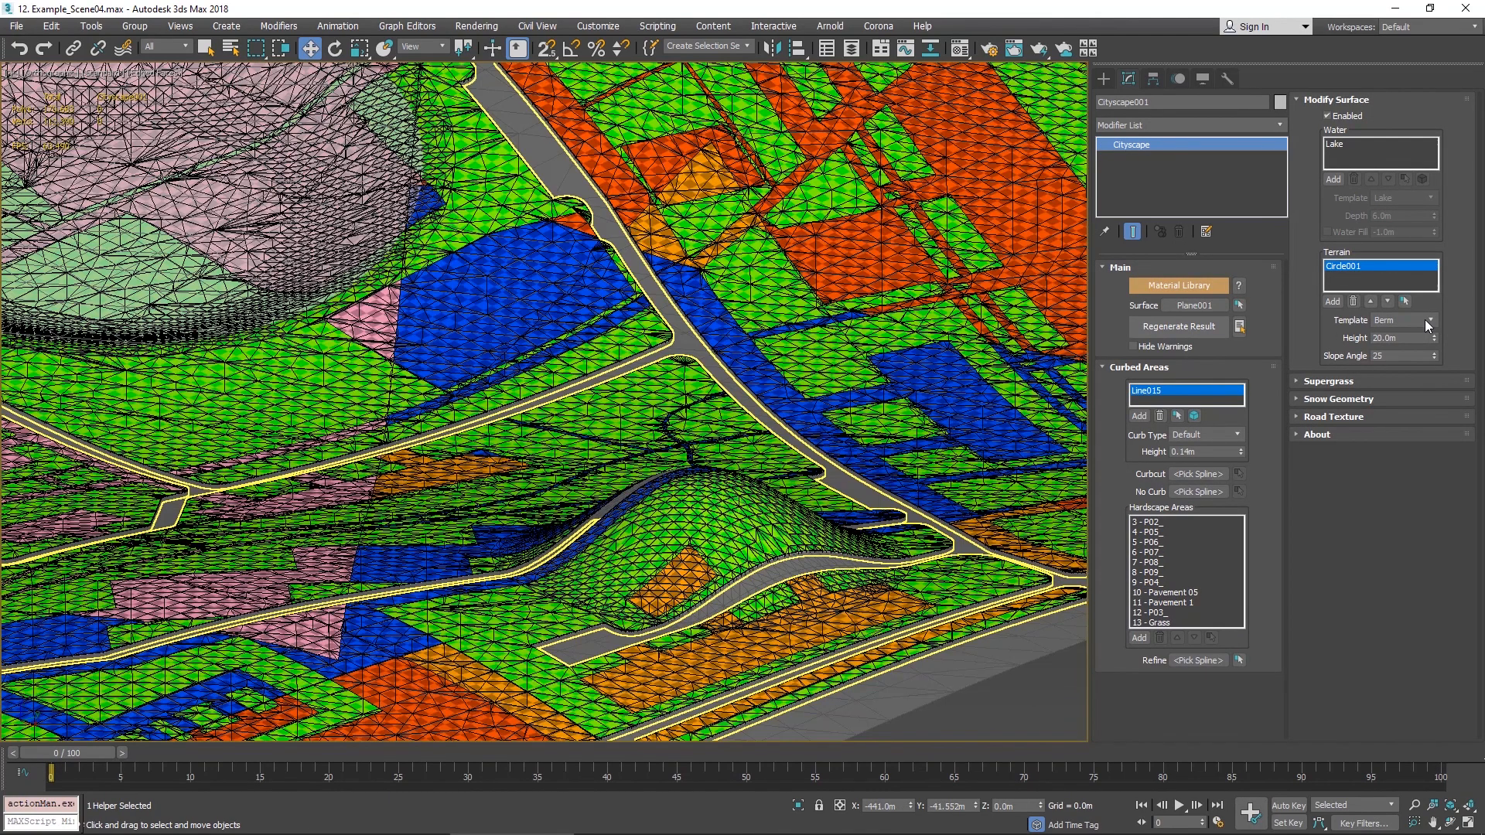
pyautogui.click(1427, 319)
pyautogui.click(1396, 354)
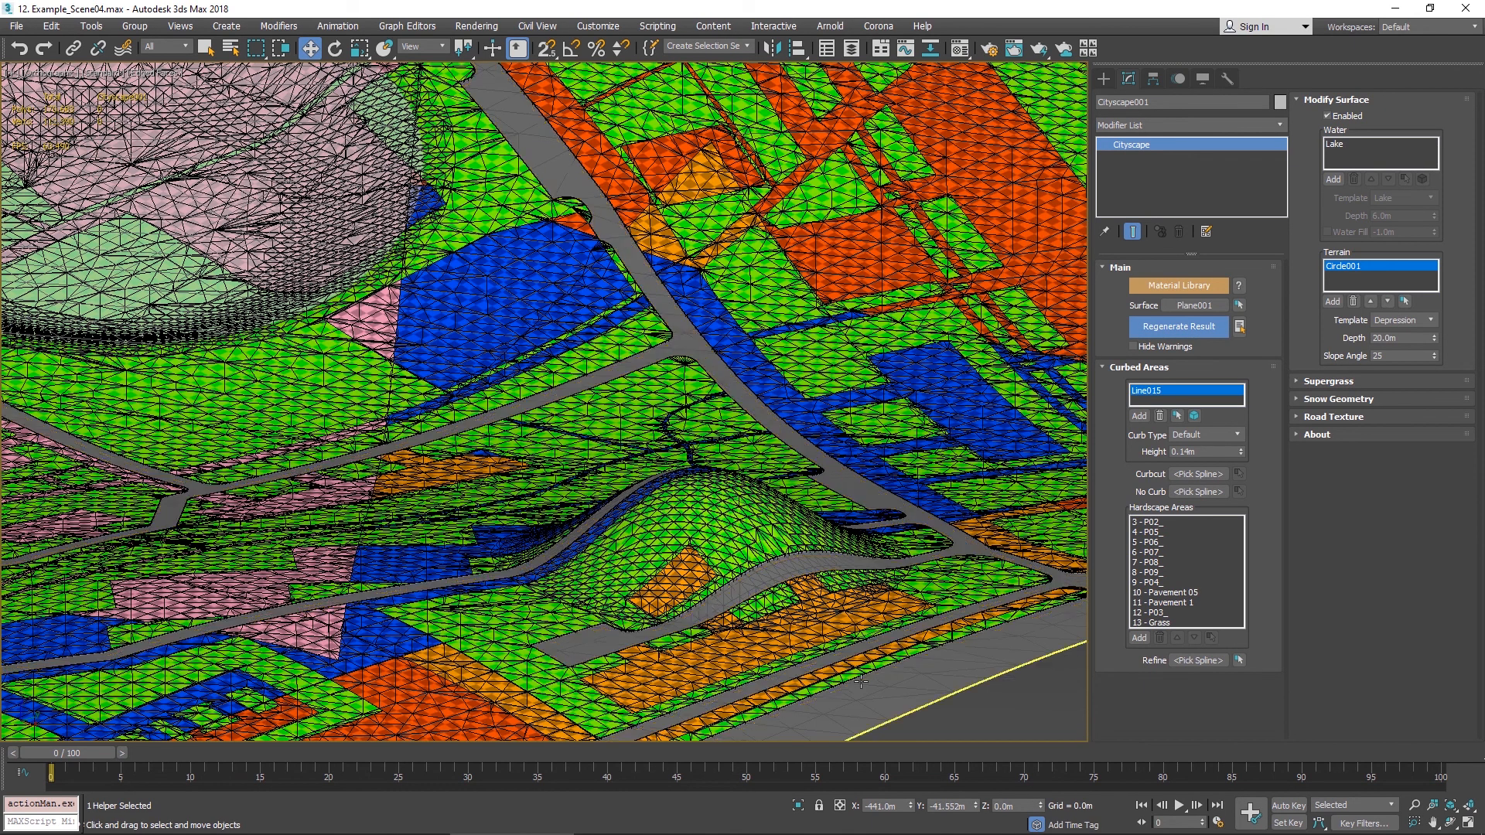
pyautogui.click(1429, 320)
pyautogui.click(1392, 354)
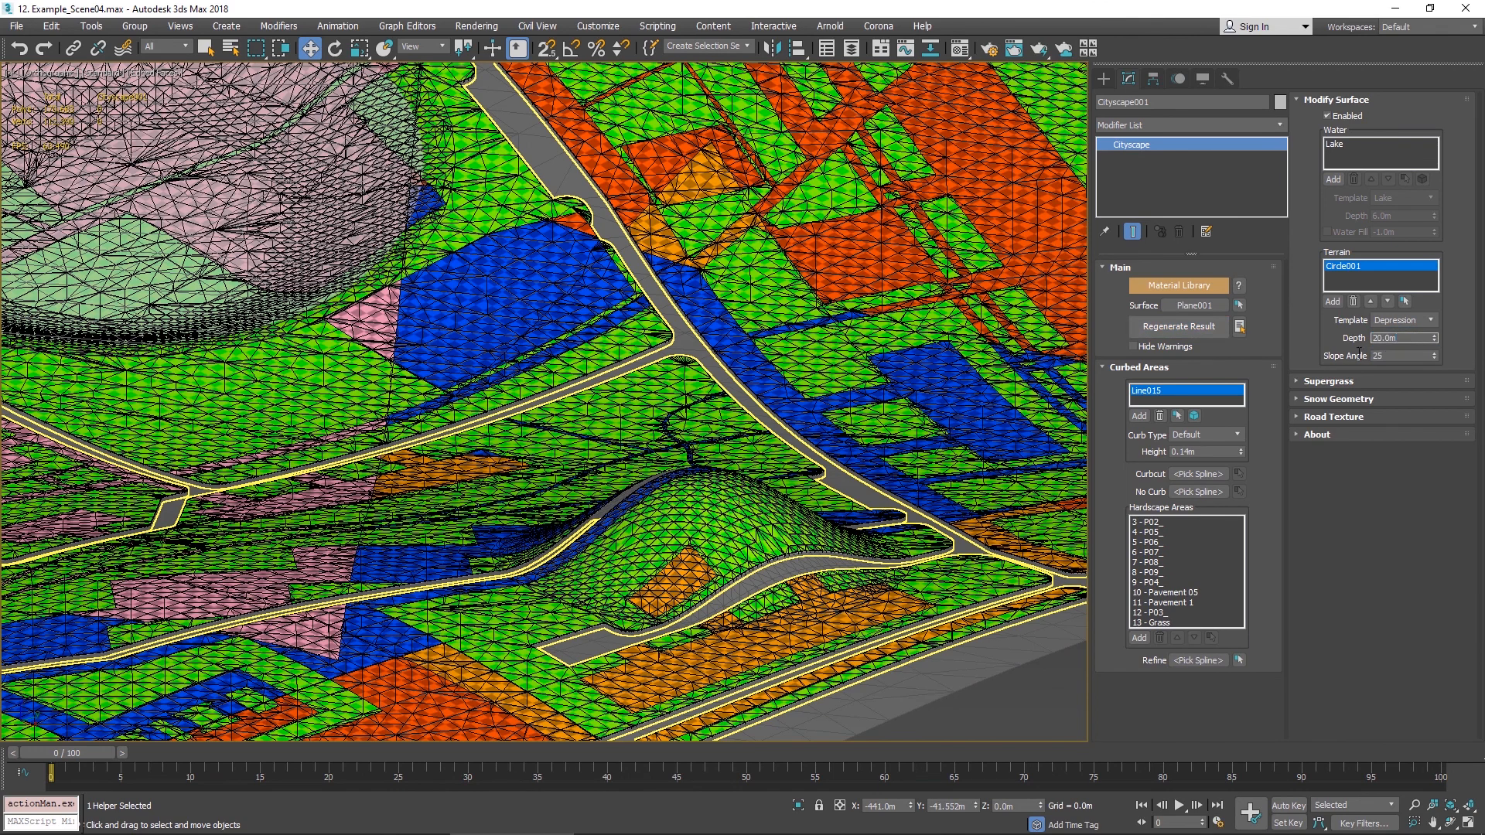
pyautogui.doubleClick(1394, 337)
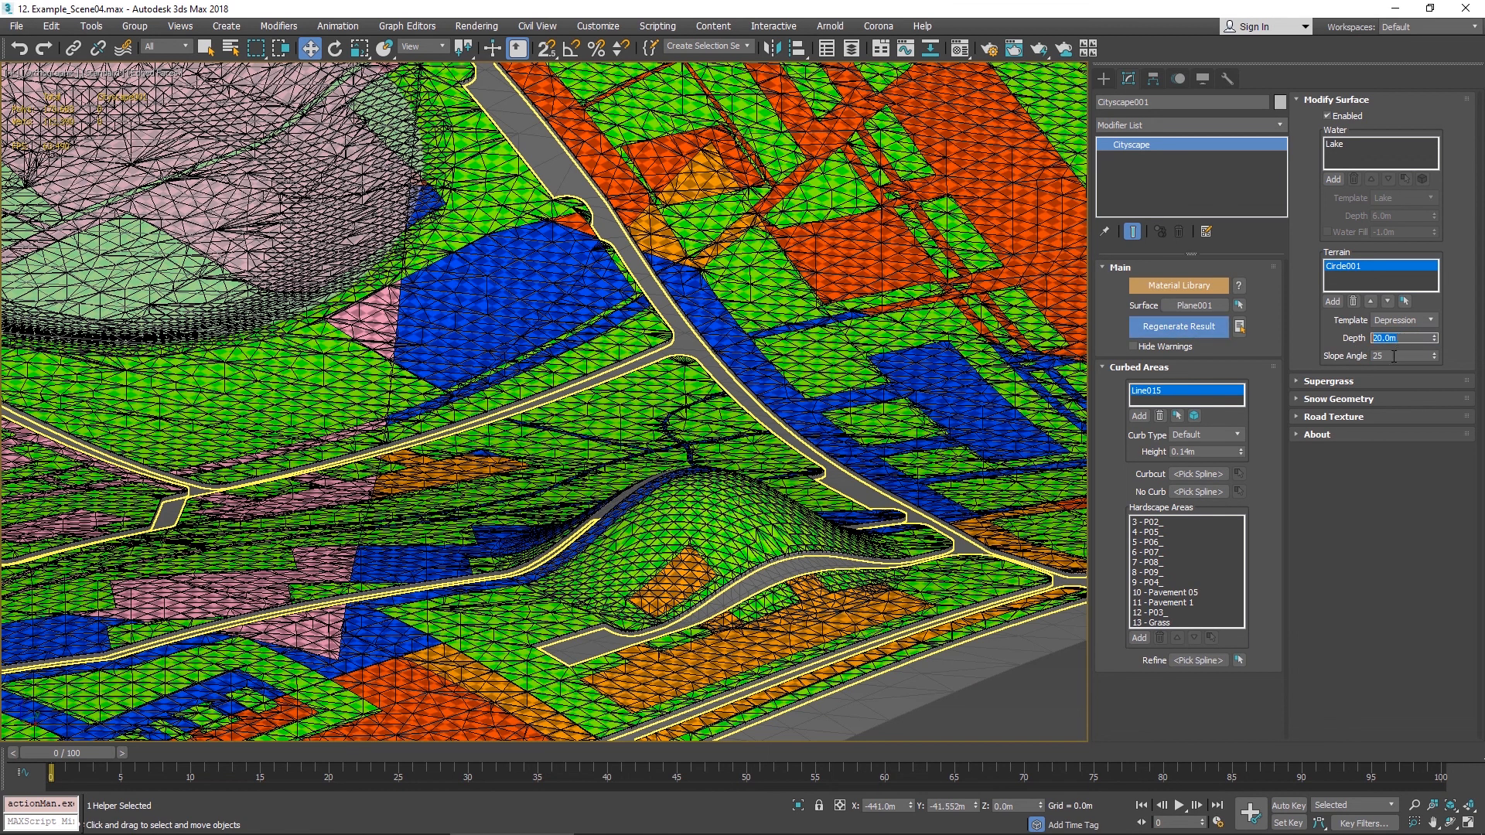
pyautogui.click(1179, 326)
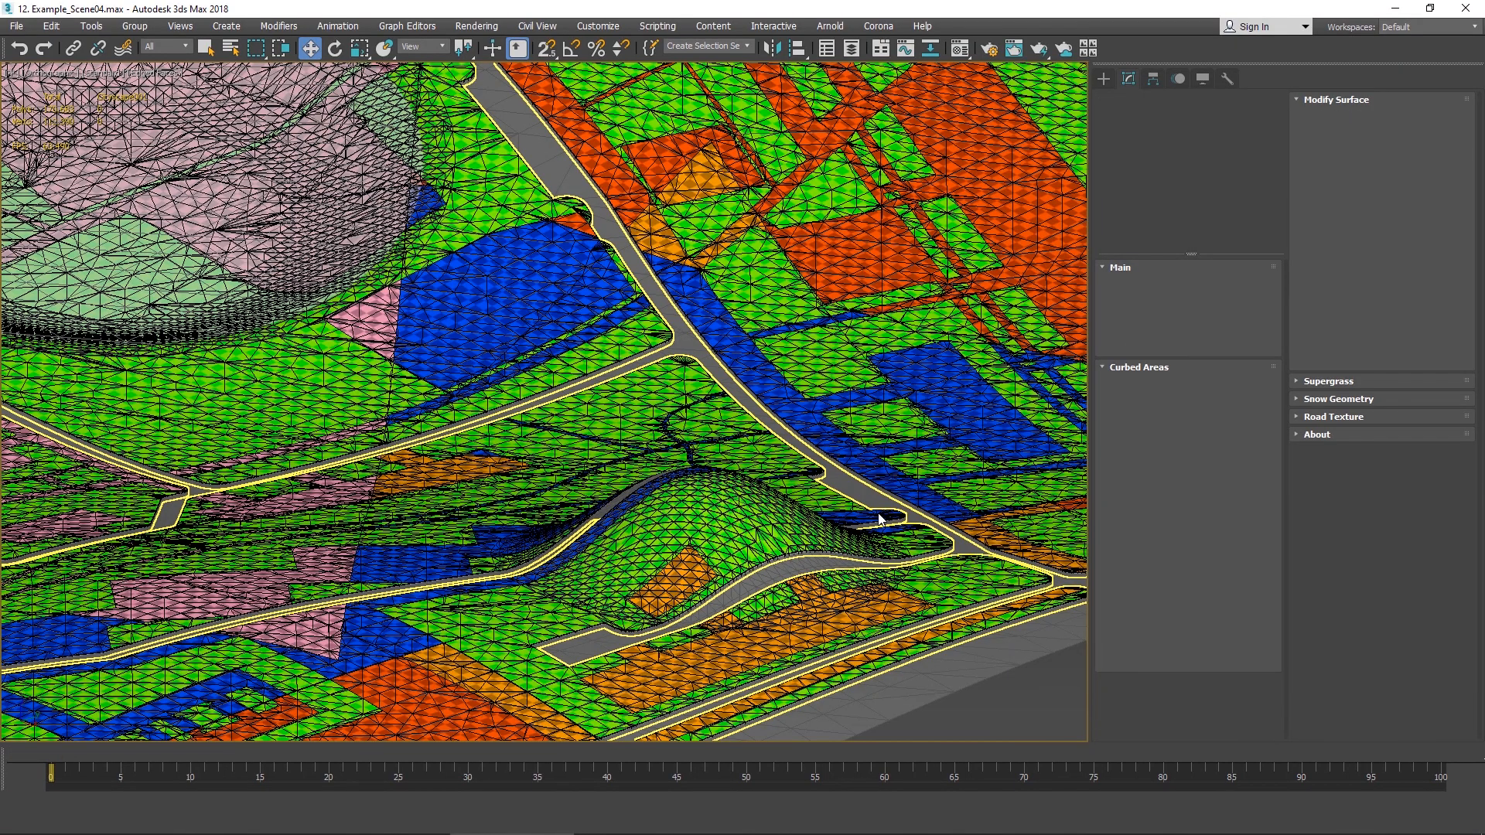
# - In the problematic scene, add an Edit Poly modifier to the plane above its Noise modifier
pyautogui.scroll(6, 836, 641)
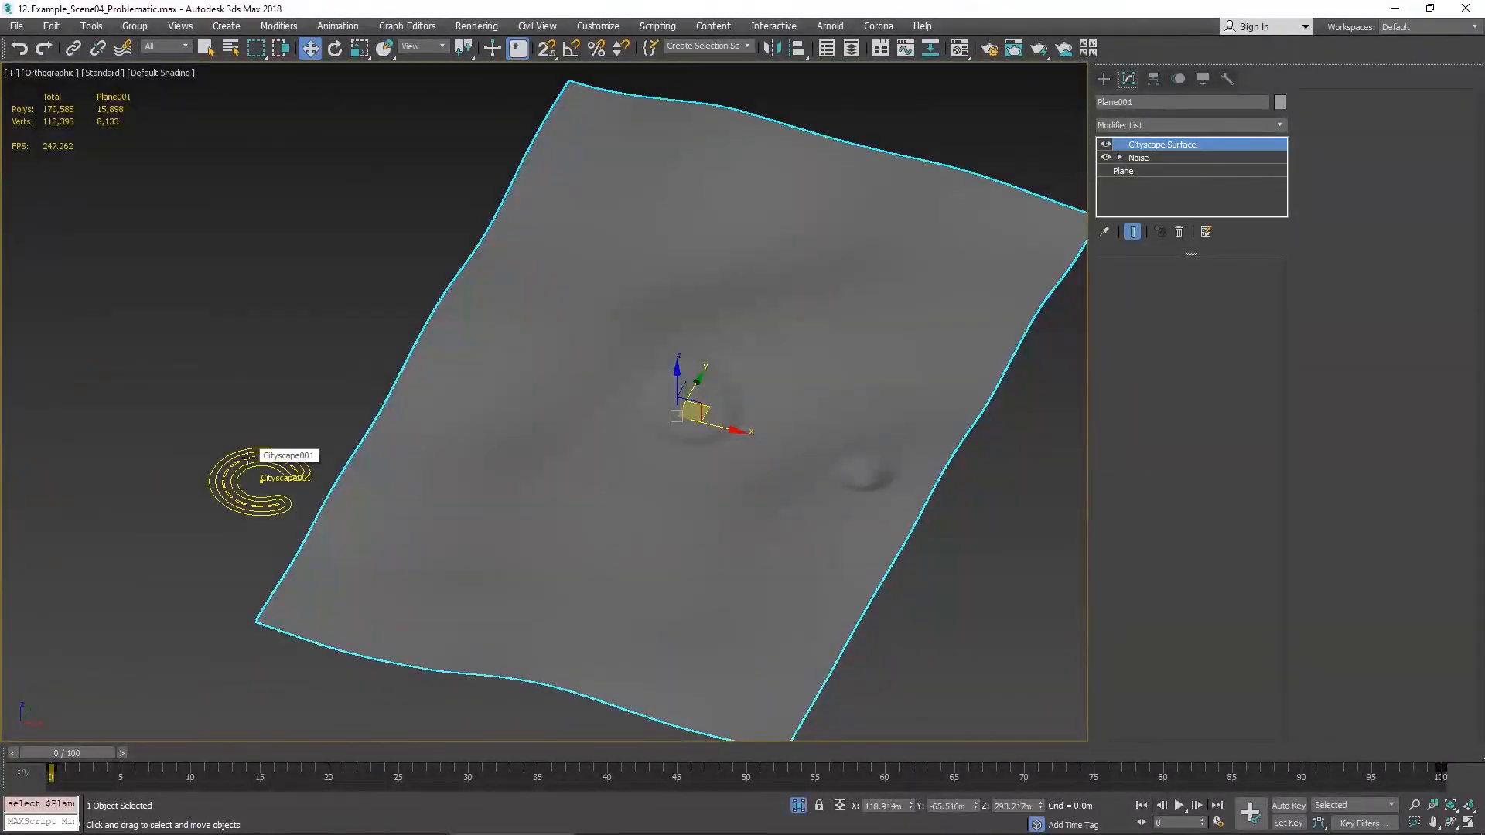
pyautogui.click(248, 458)
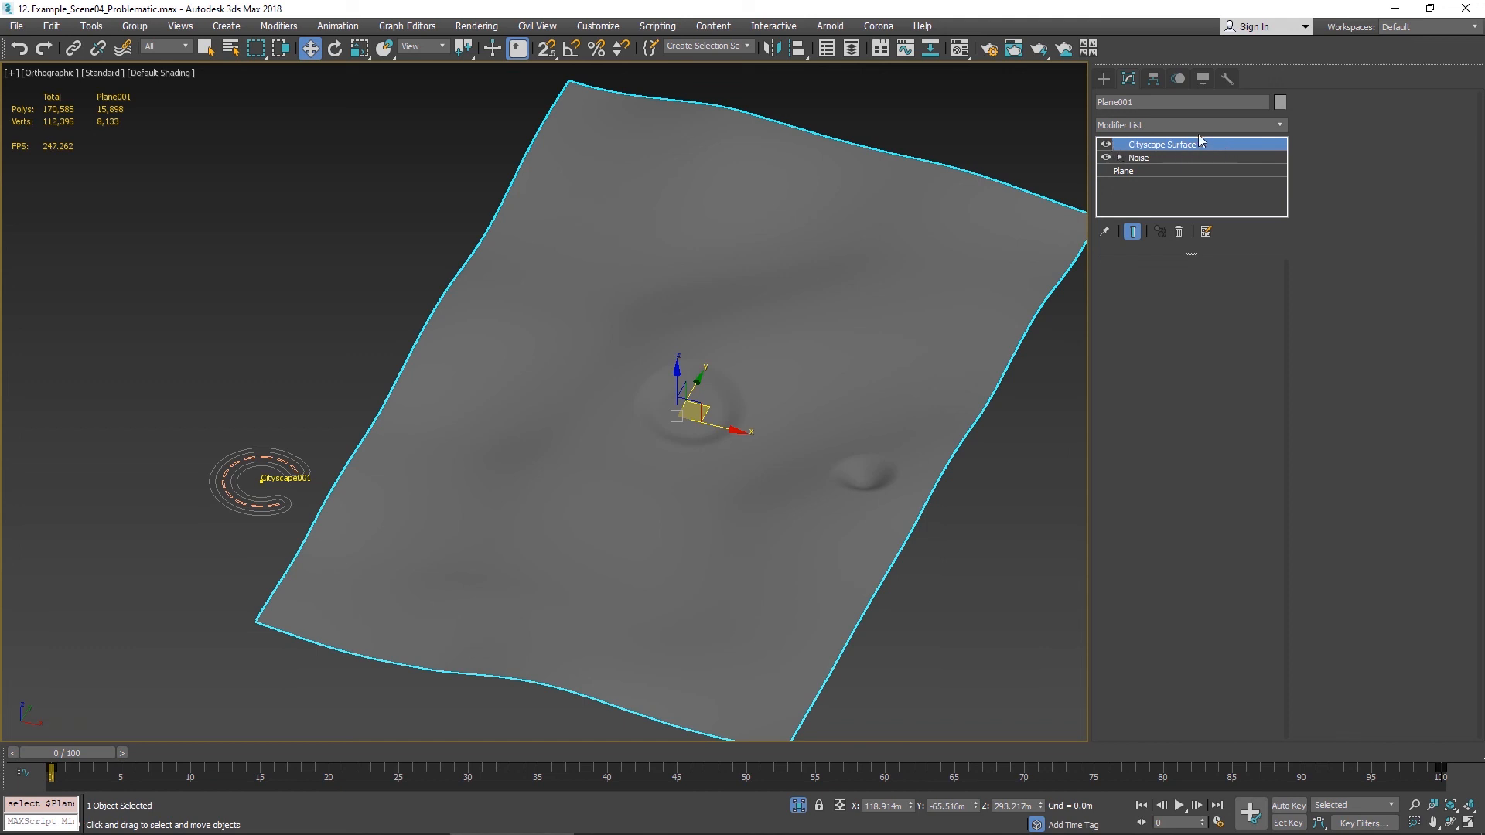
pyautogui.click(263, 479)
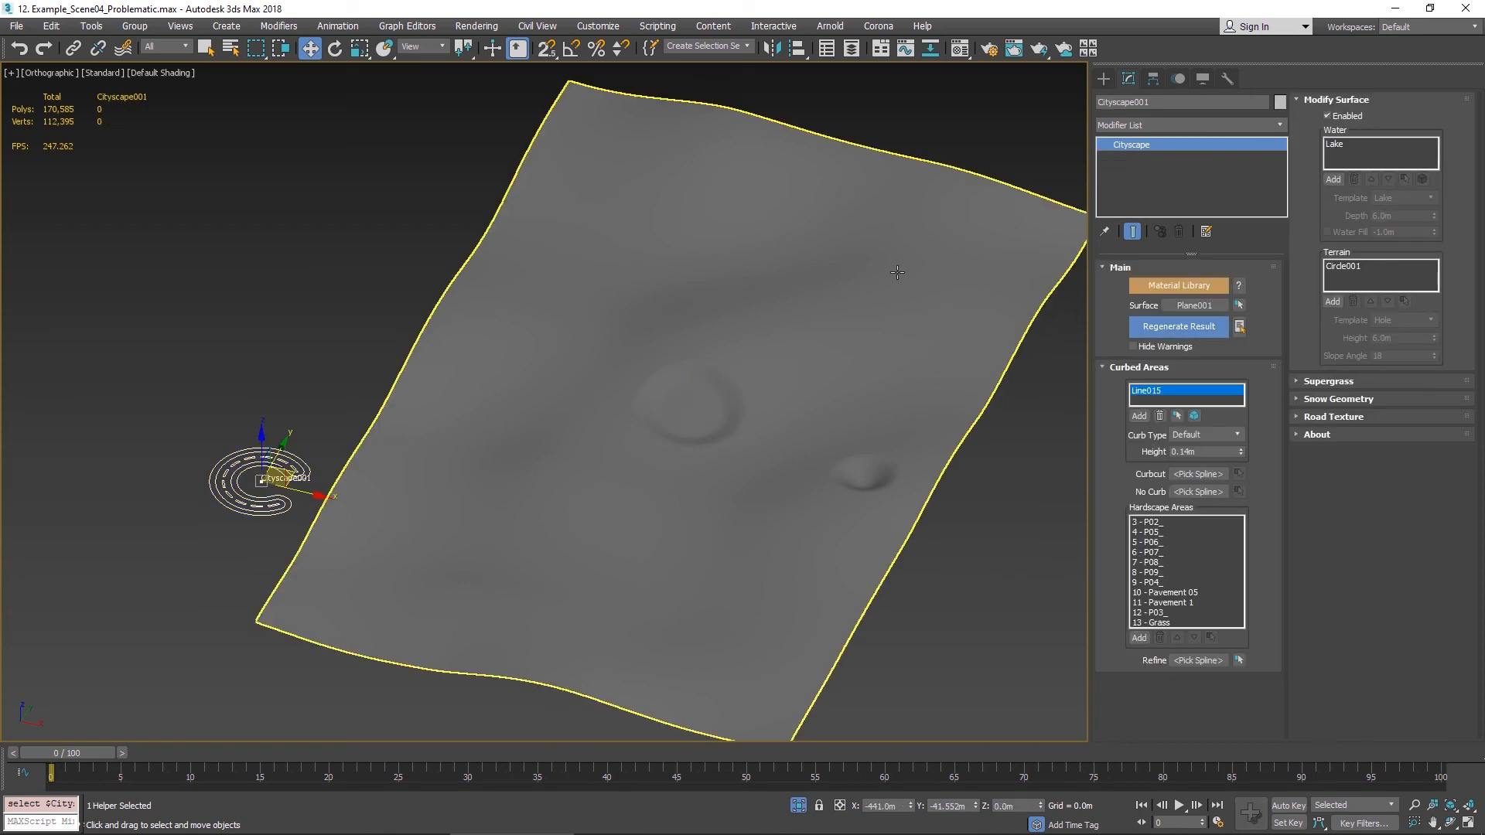
pyautogui.click(913, 255)
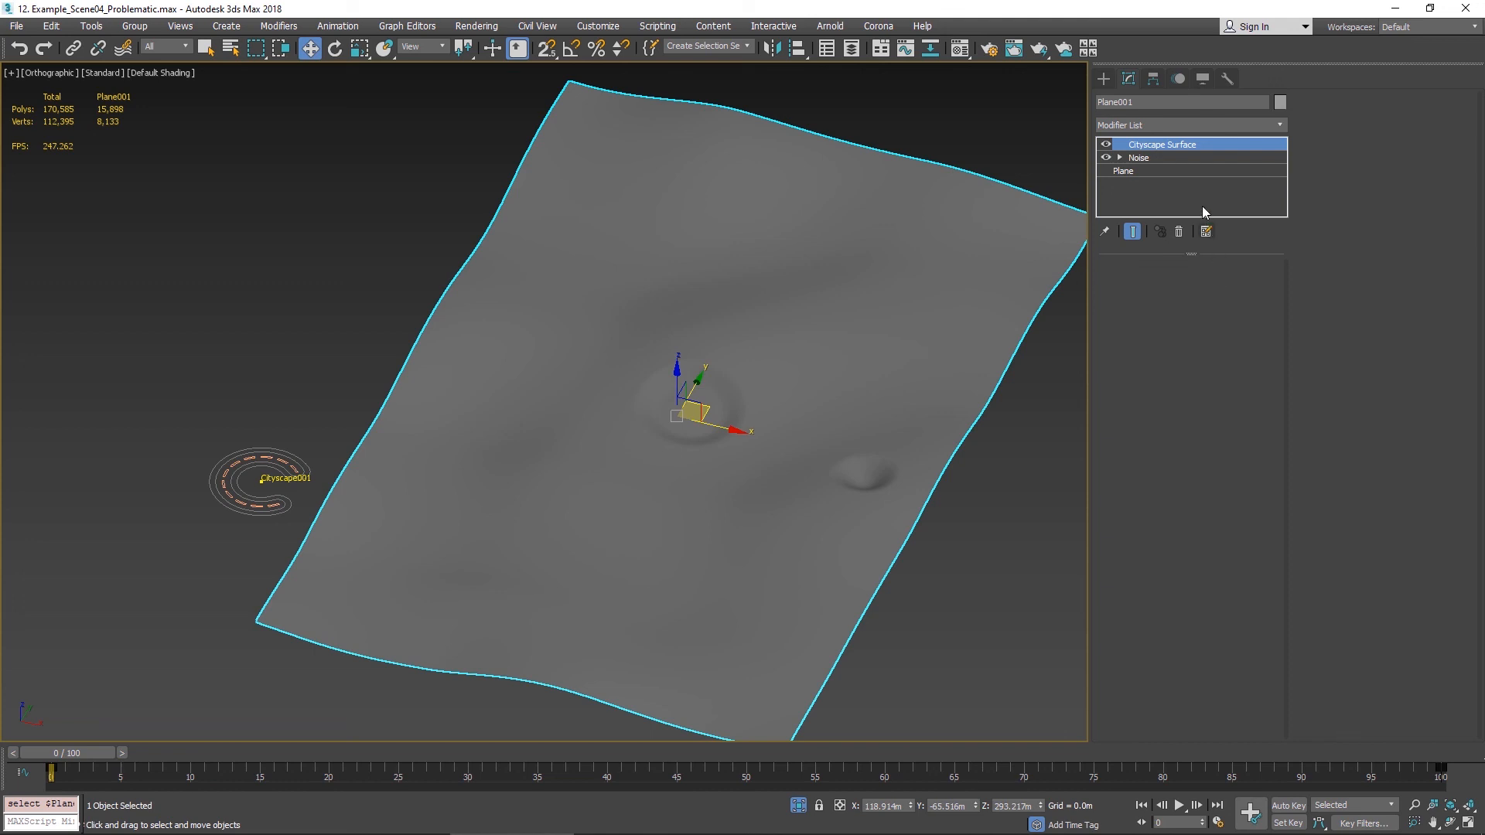
pyautogui.click(1136, 159)
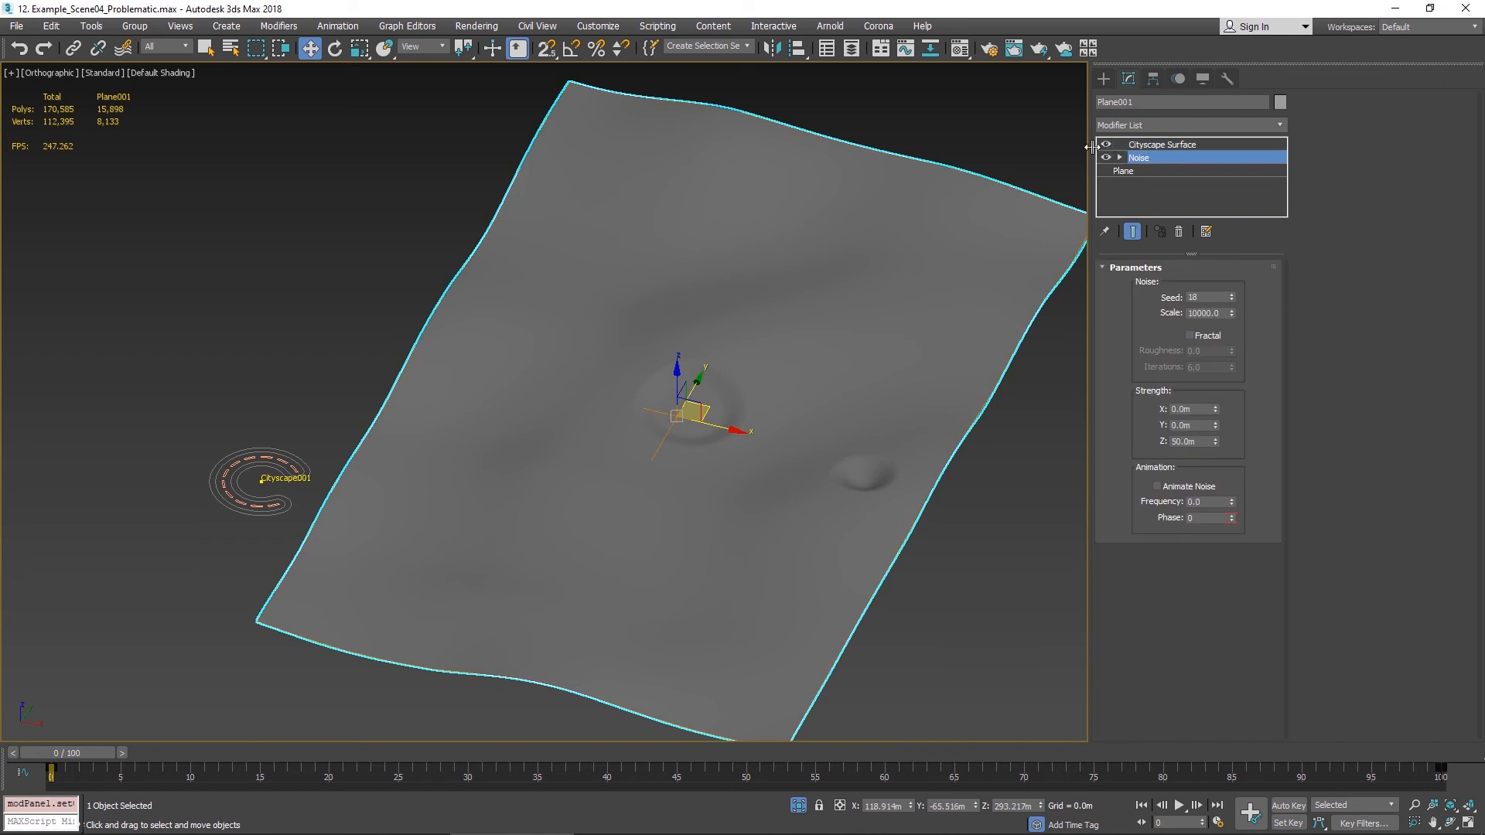
pyautogui.click(1203, 125)
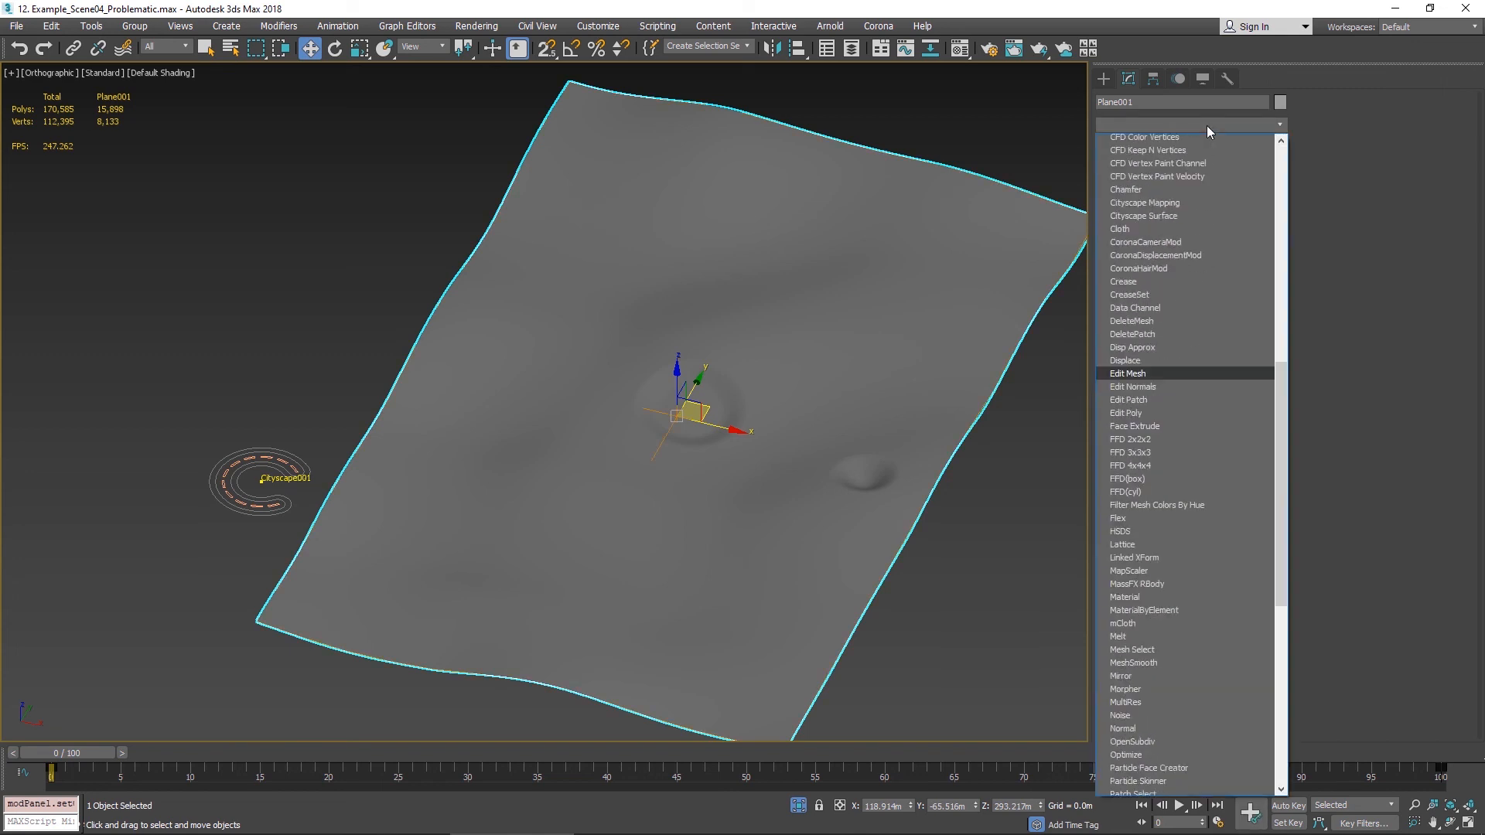
pyautogui.scroll(-6, 1198, 140)
pyautogui.click(1172, 174)
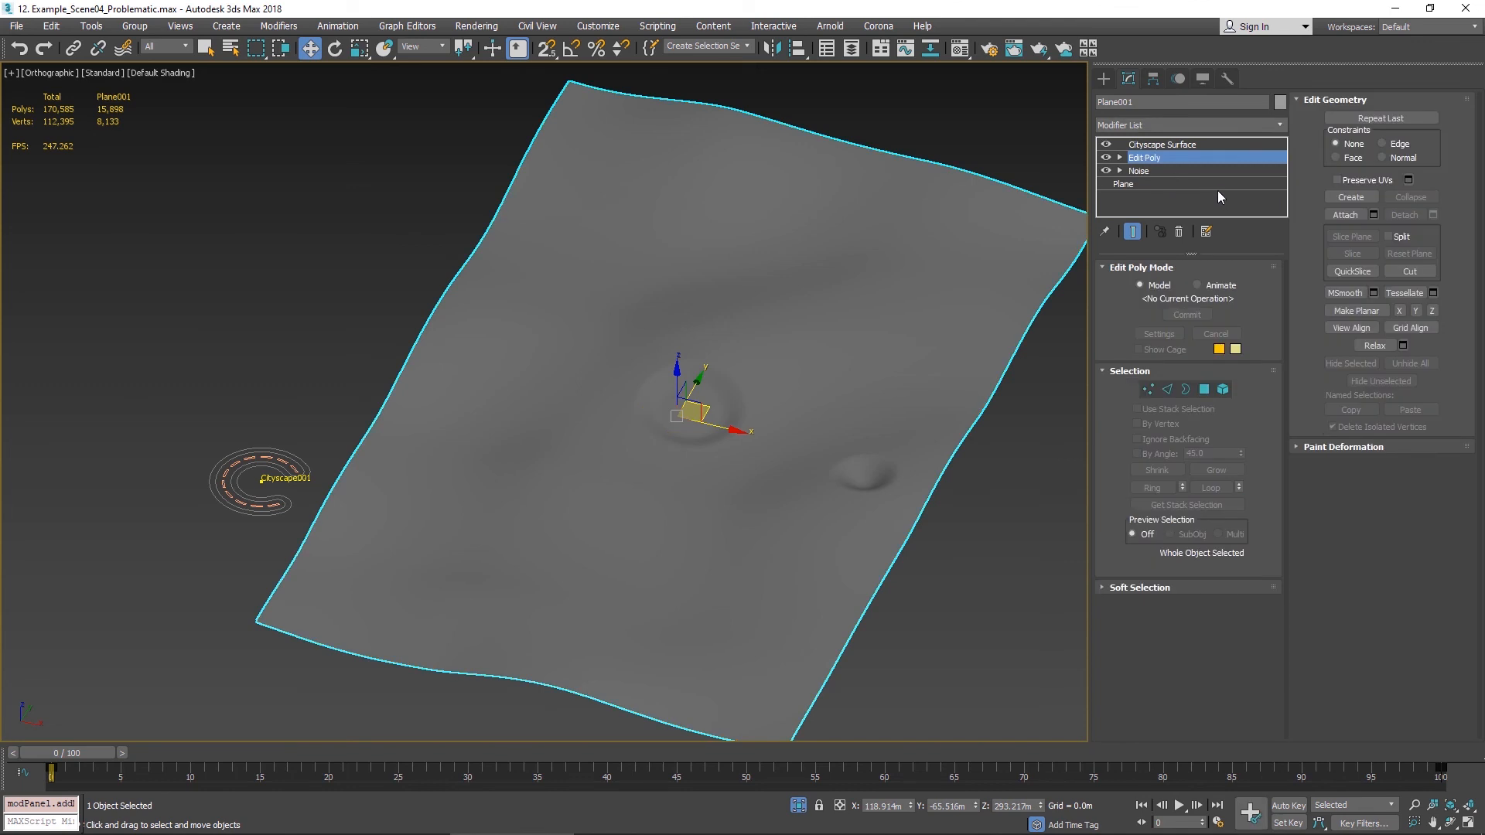
# - With Cityscape Surface hidden, soft-select the plane's corner vertices with about 305.5 m falloff and raise them
pyautogui.click(1105, 145)
pyautogui.click(1147, 389)
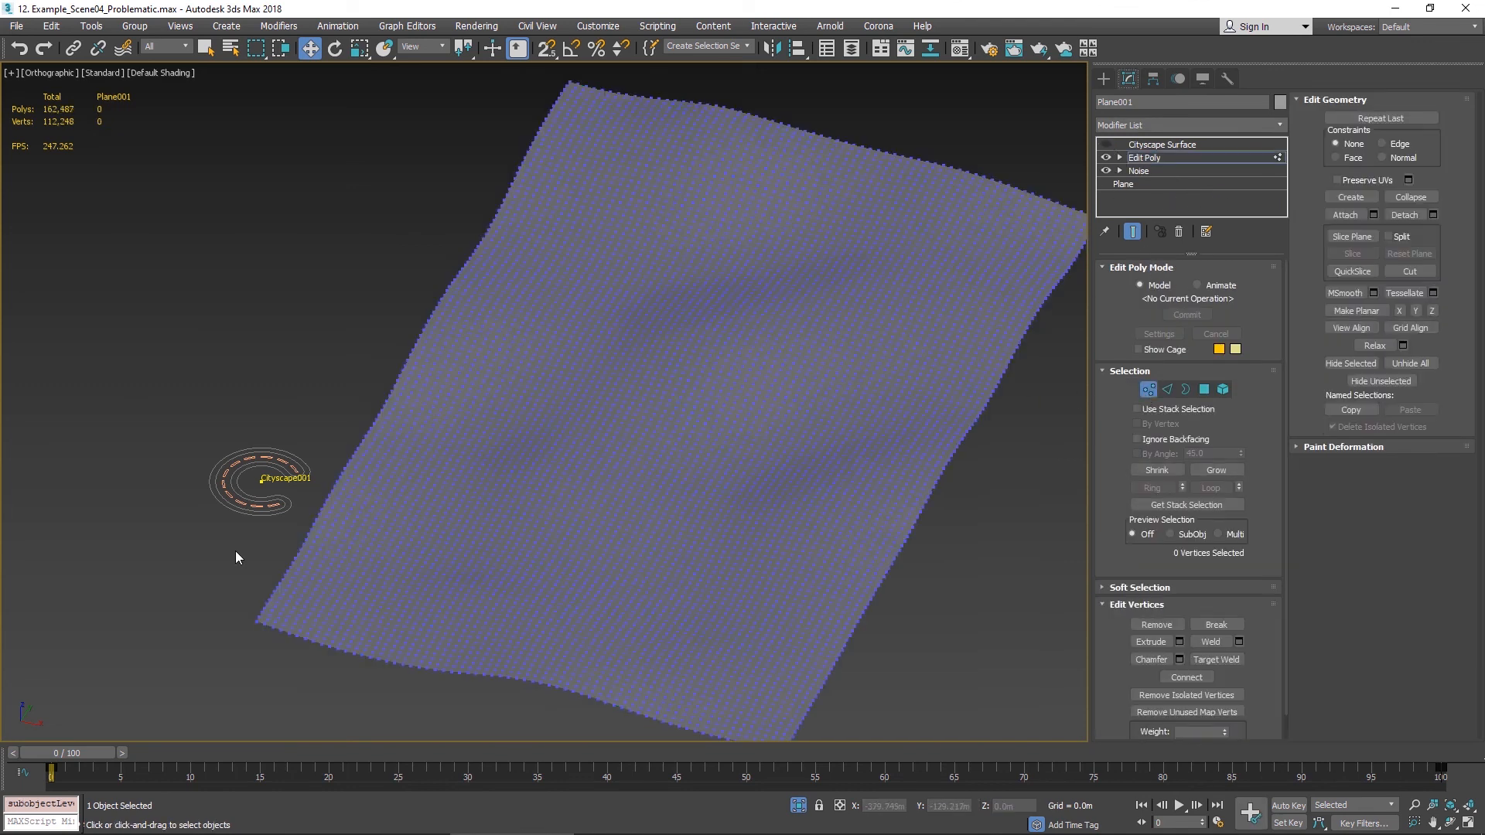
pyautogui.moveTo(274, 632); pyautogui.dragTo(278, 628)
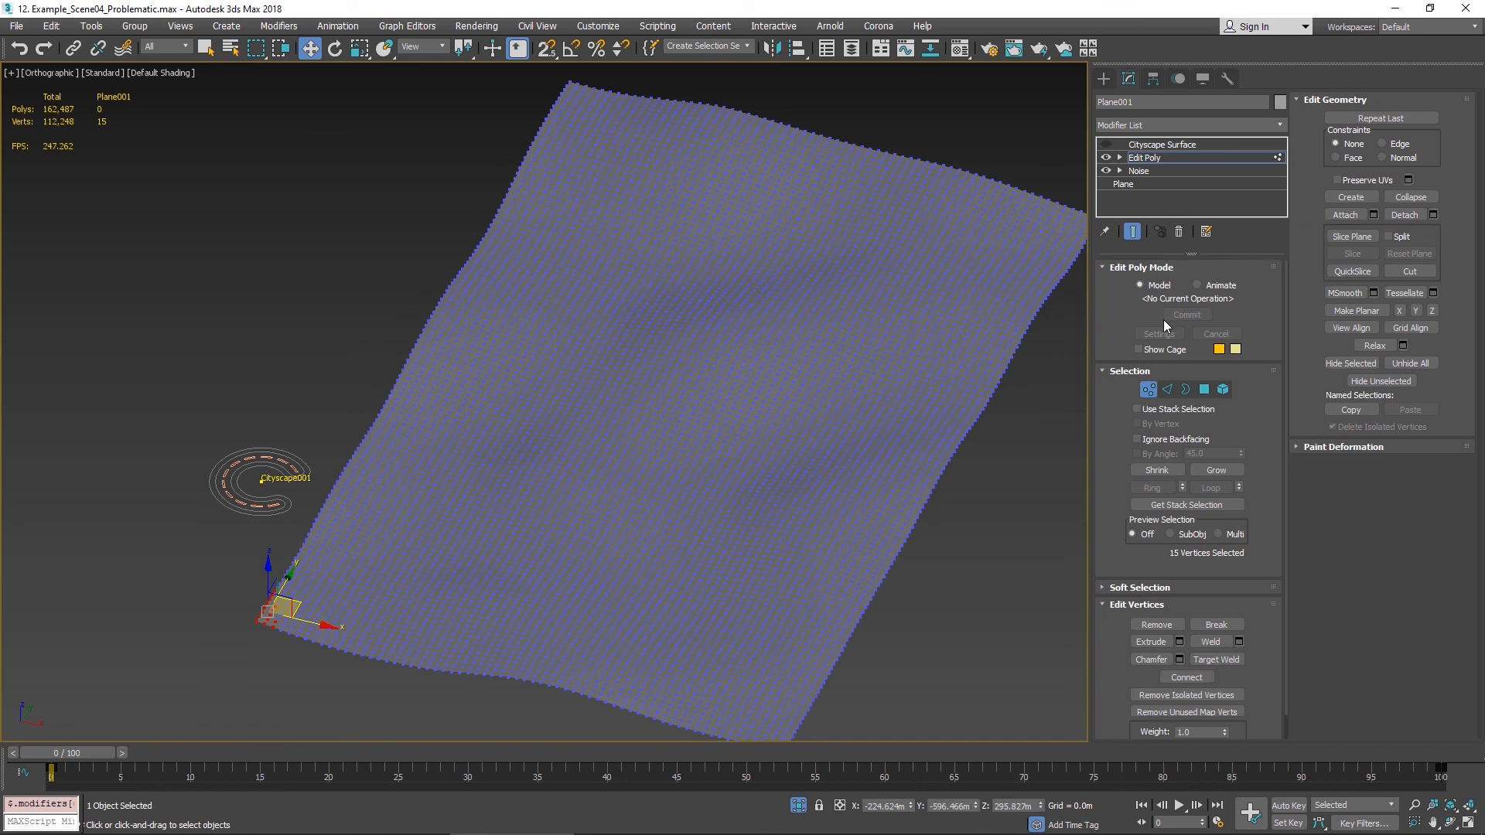
pyautogui.click(1175, 590)
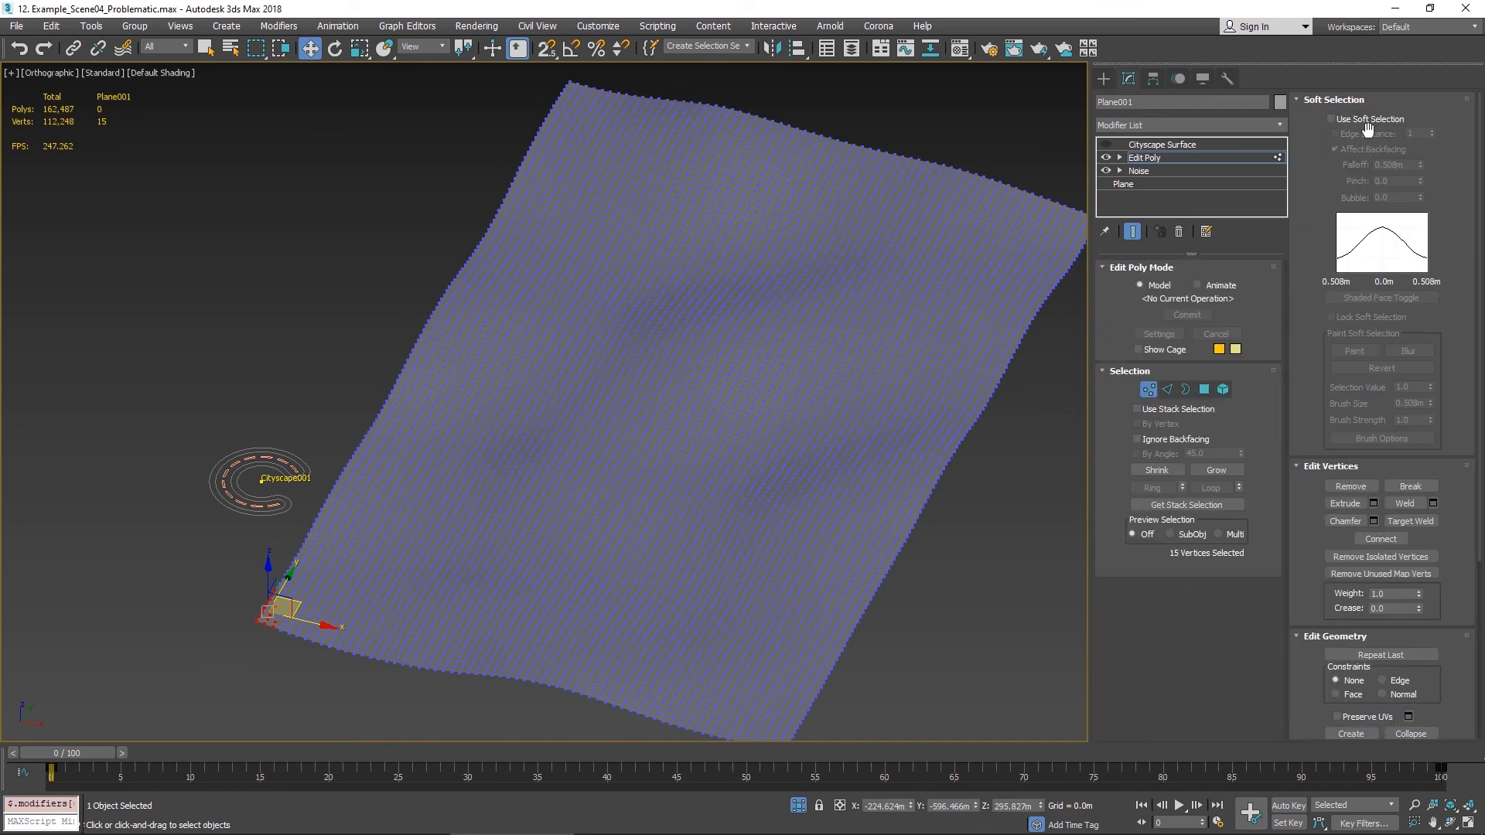
pyautogui.click(1330, 119)
pyautogui.moveTo(1419, 165); pyautogui.dragTo(1189, 488)
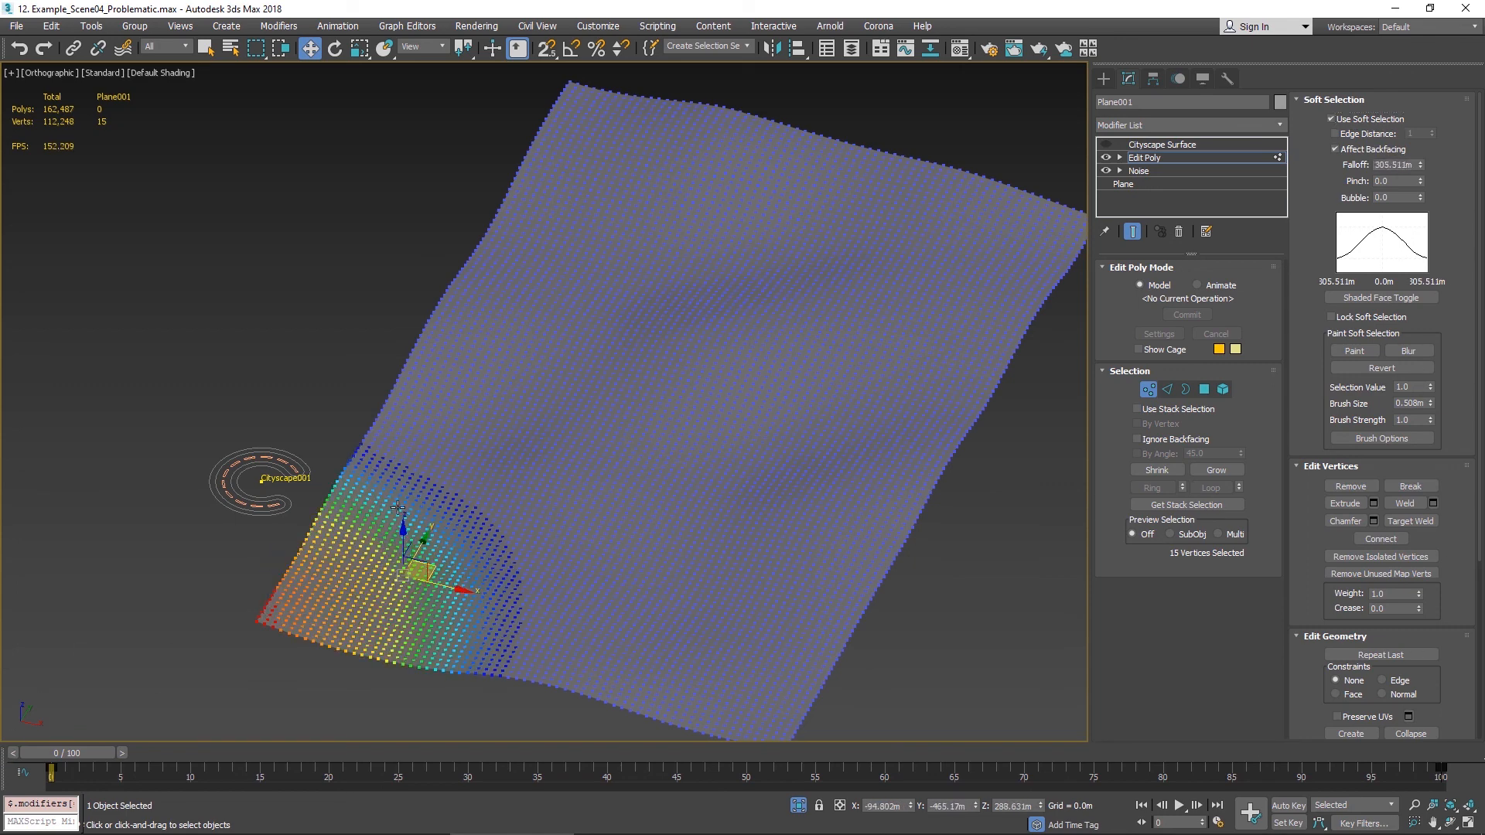
pyautogui.moveTo(404, 529); pyautogui.dragTo(379, 375)
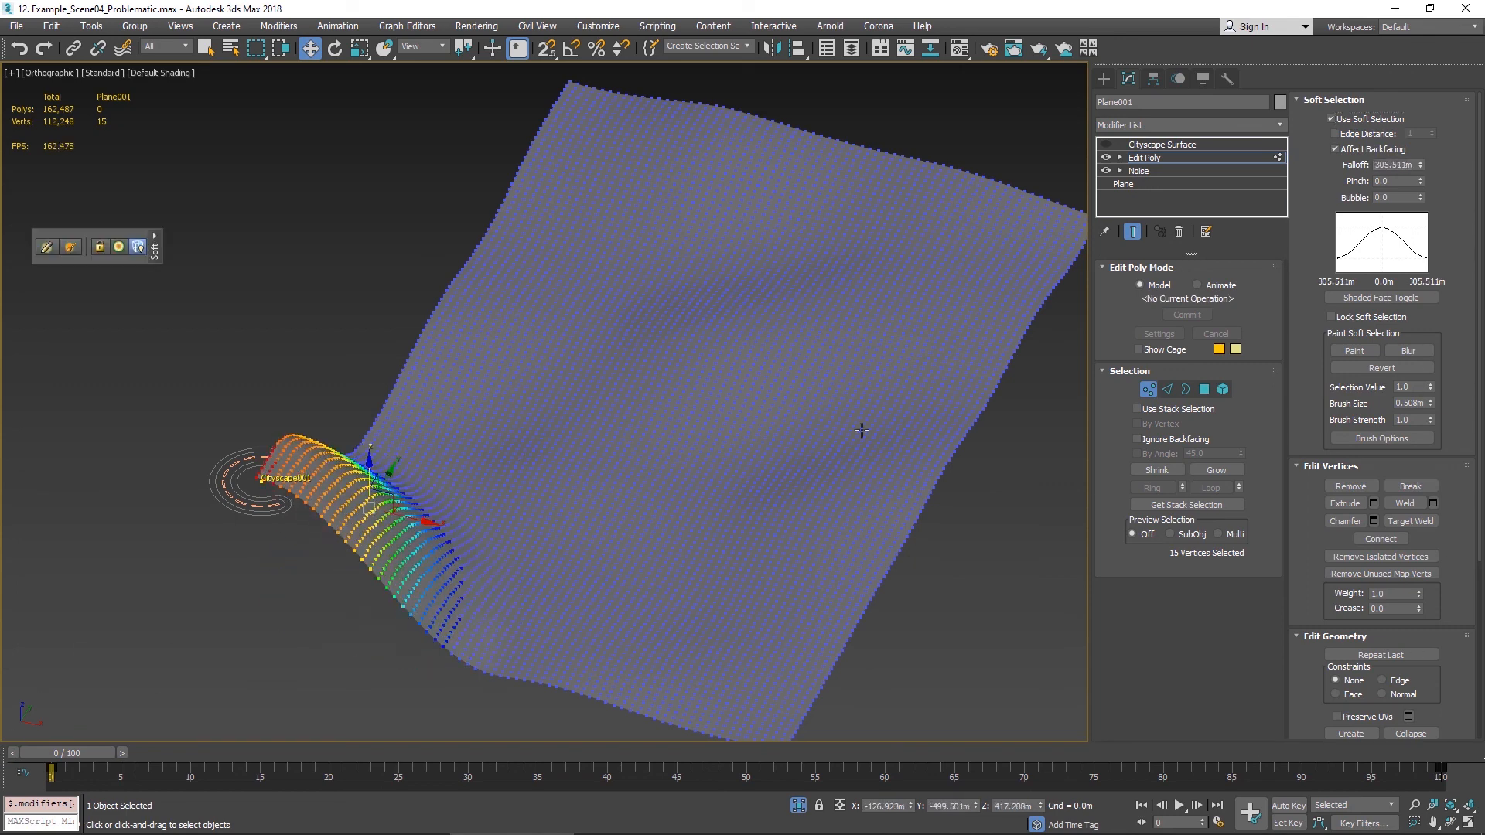
# - Re-enable the Cityscape Surface modifier, comparing the surface with and without it from another angle
pyautogui.click(1155, 388)
pyautogui.click(1175, 146)
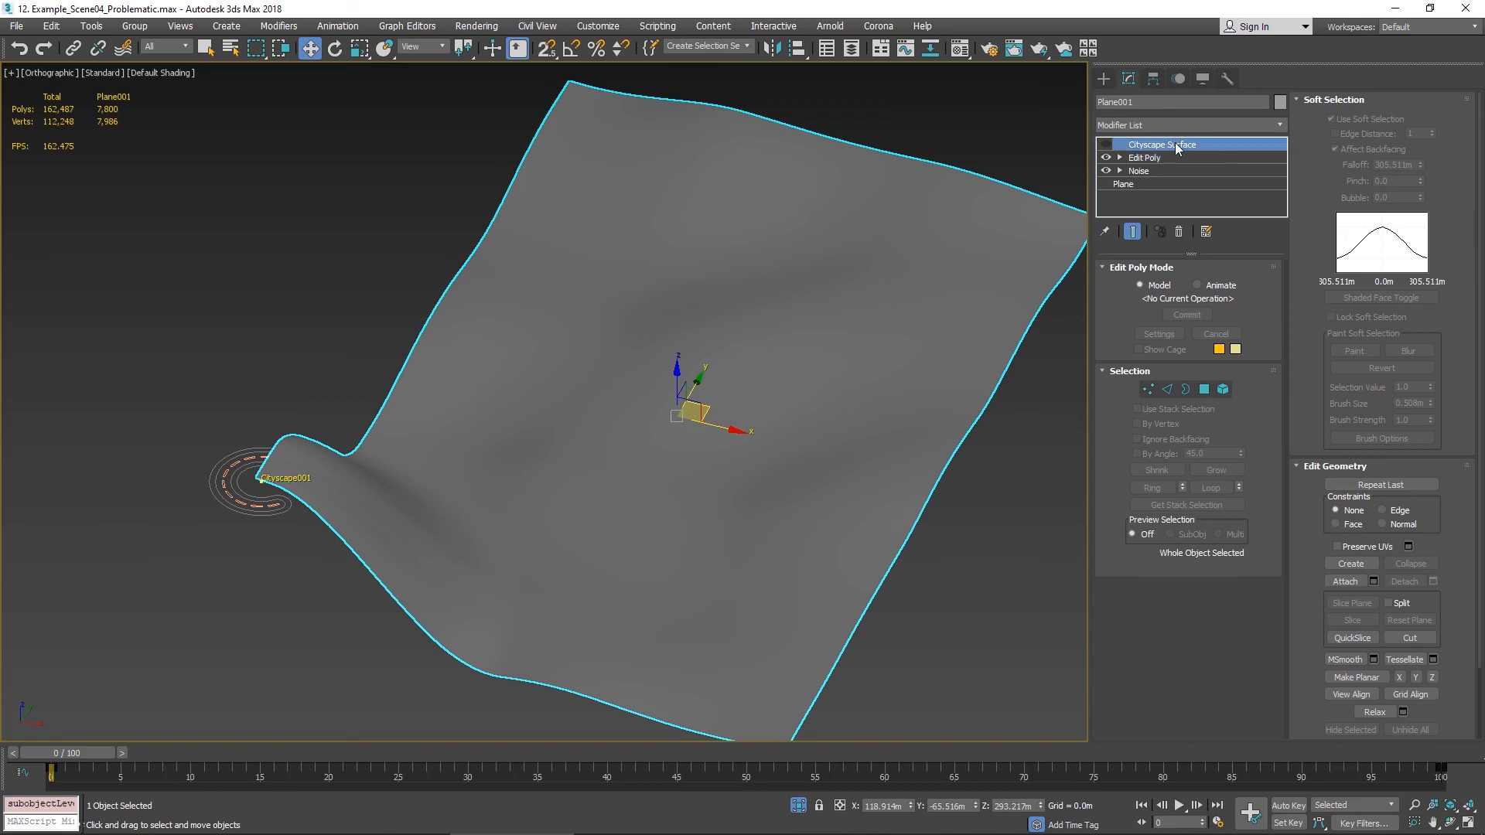
pyautogui.click(1106, 145)
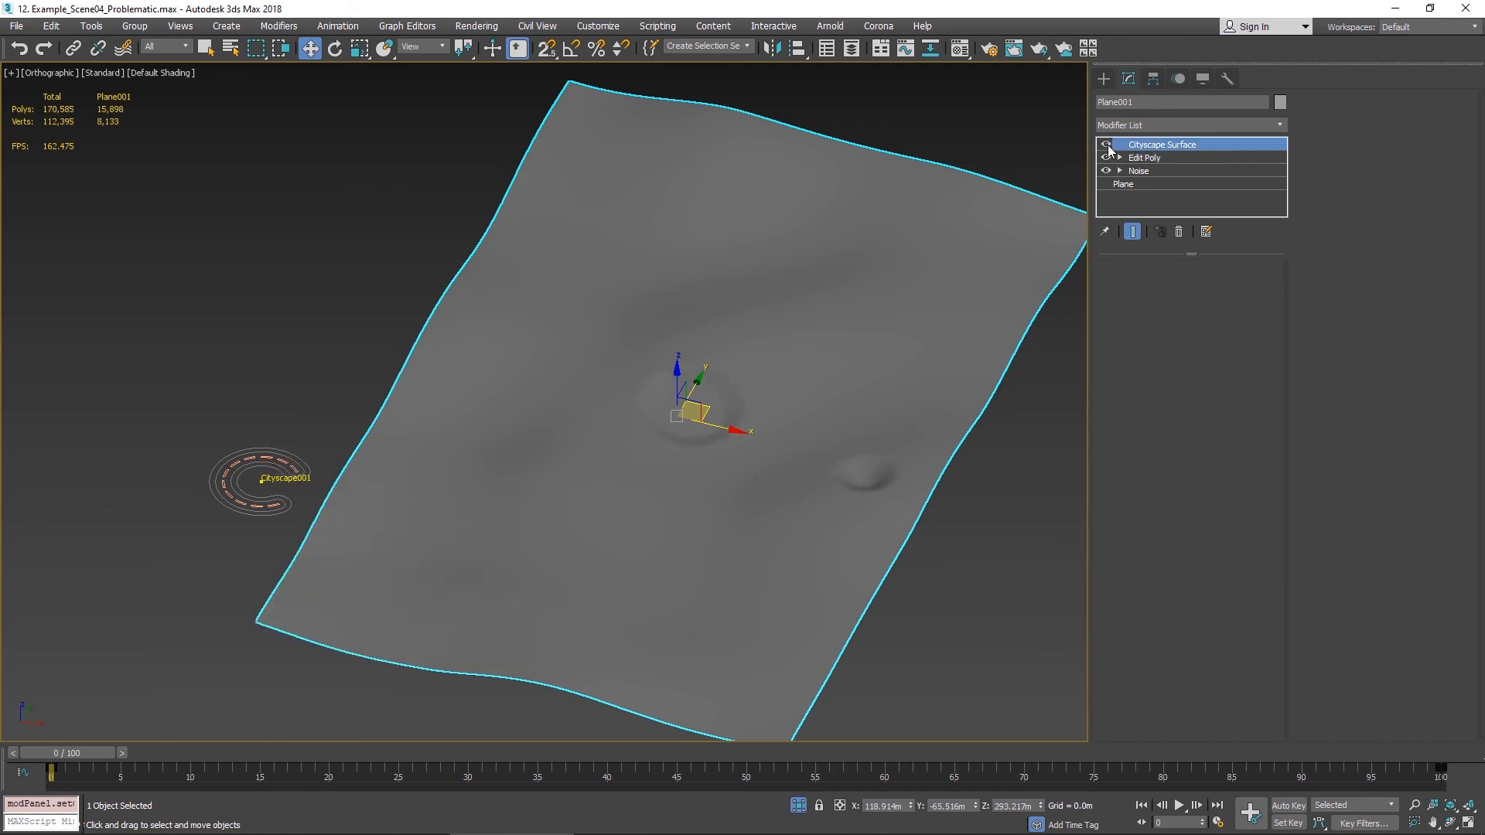
pyautogui.click(1107, 145)
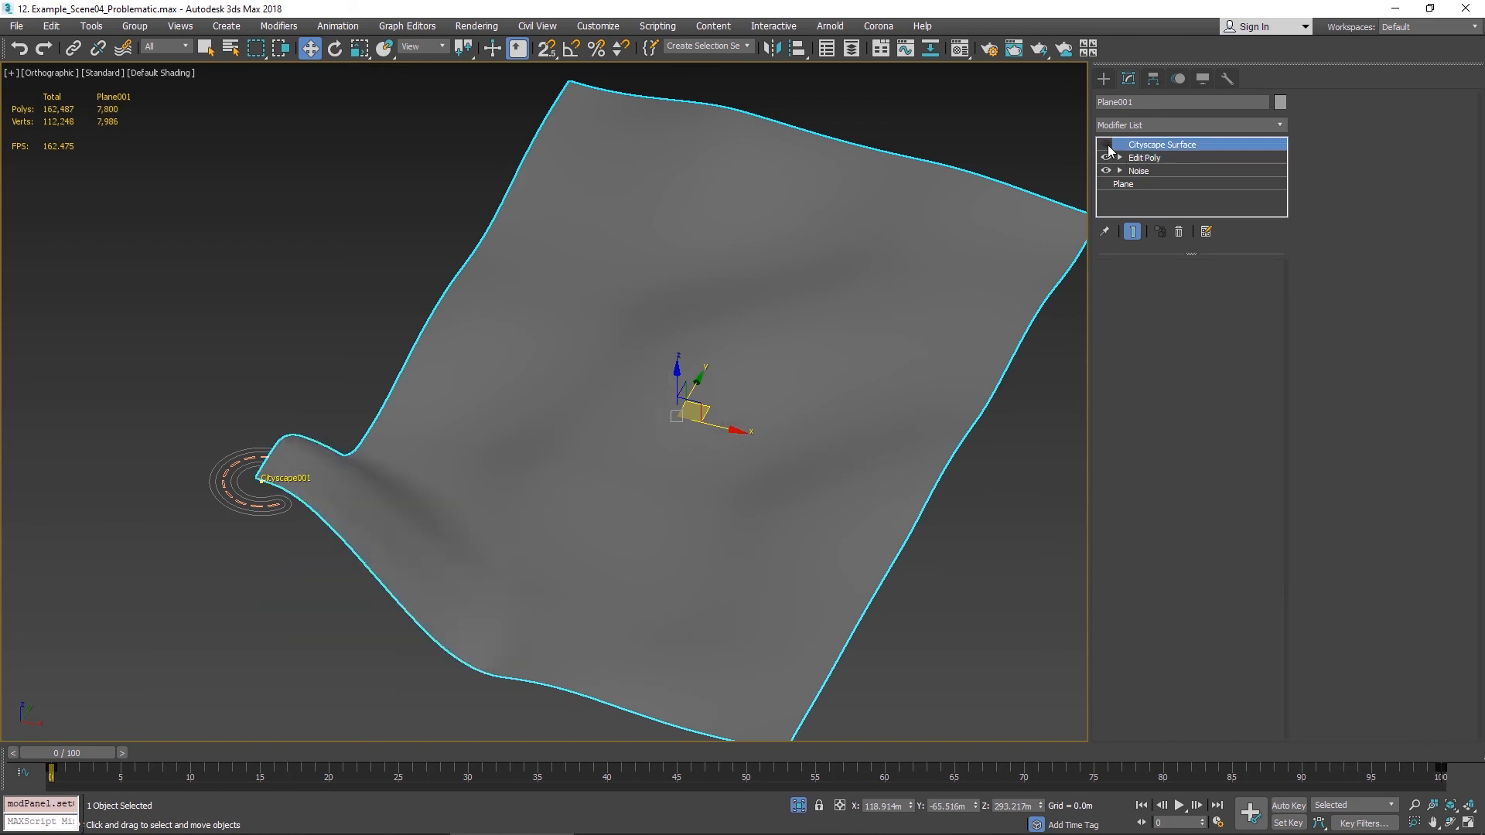
pyautogui.keyDown('alt'); pyautogui.moveTo(729, 532); pyautogui.dragTo(611, 507, button='middle'); pyautogui.keyUp('alt')
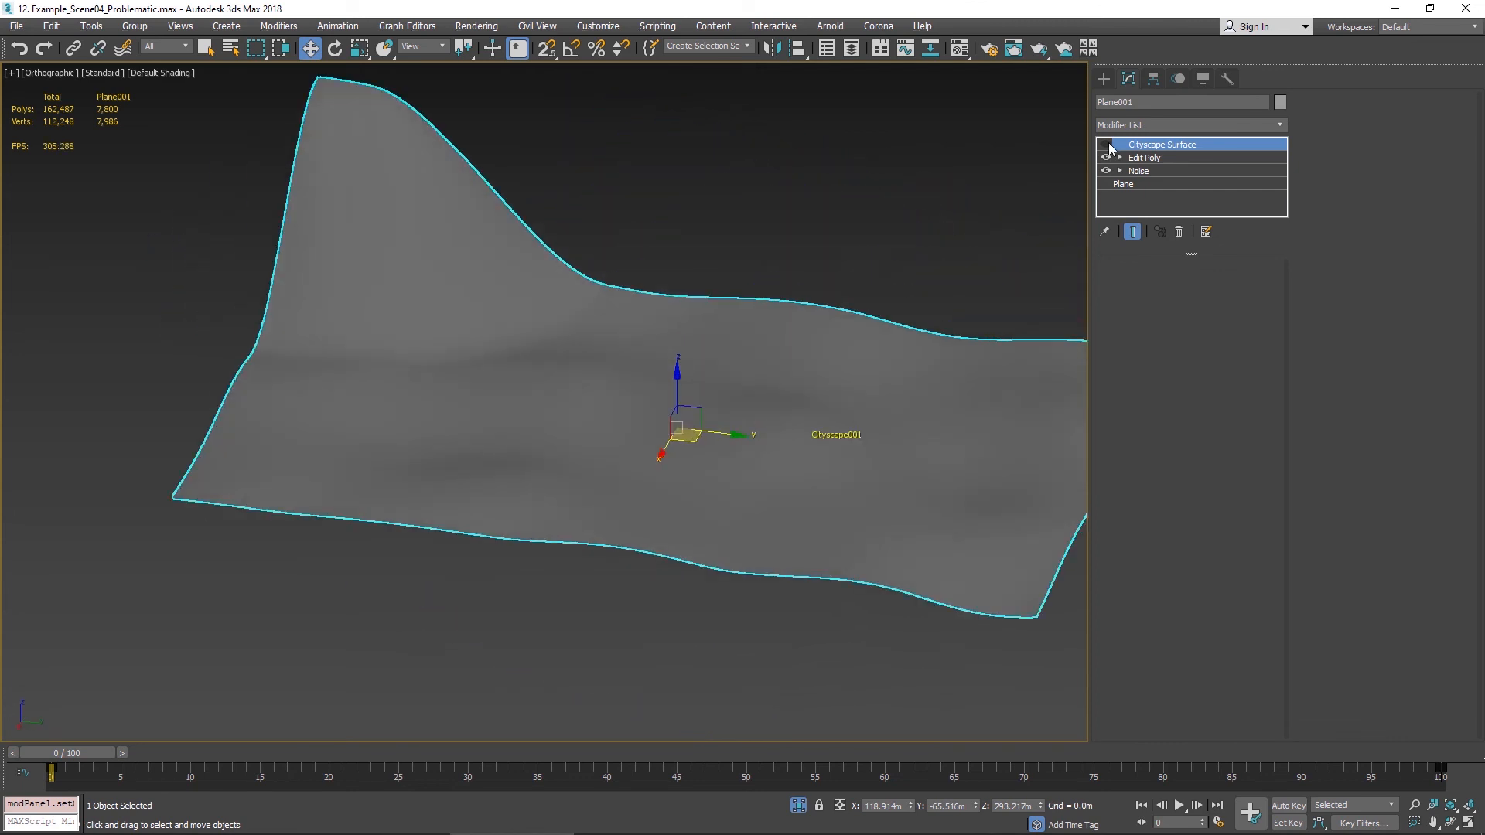
pyautogui.click(1106, 145)
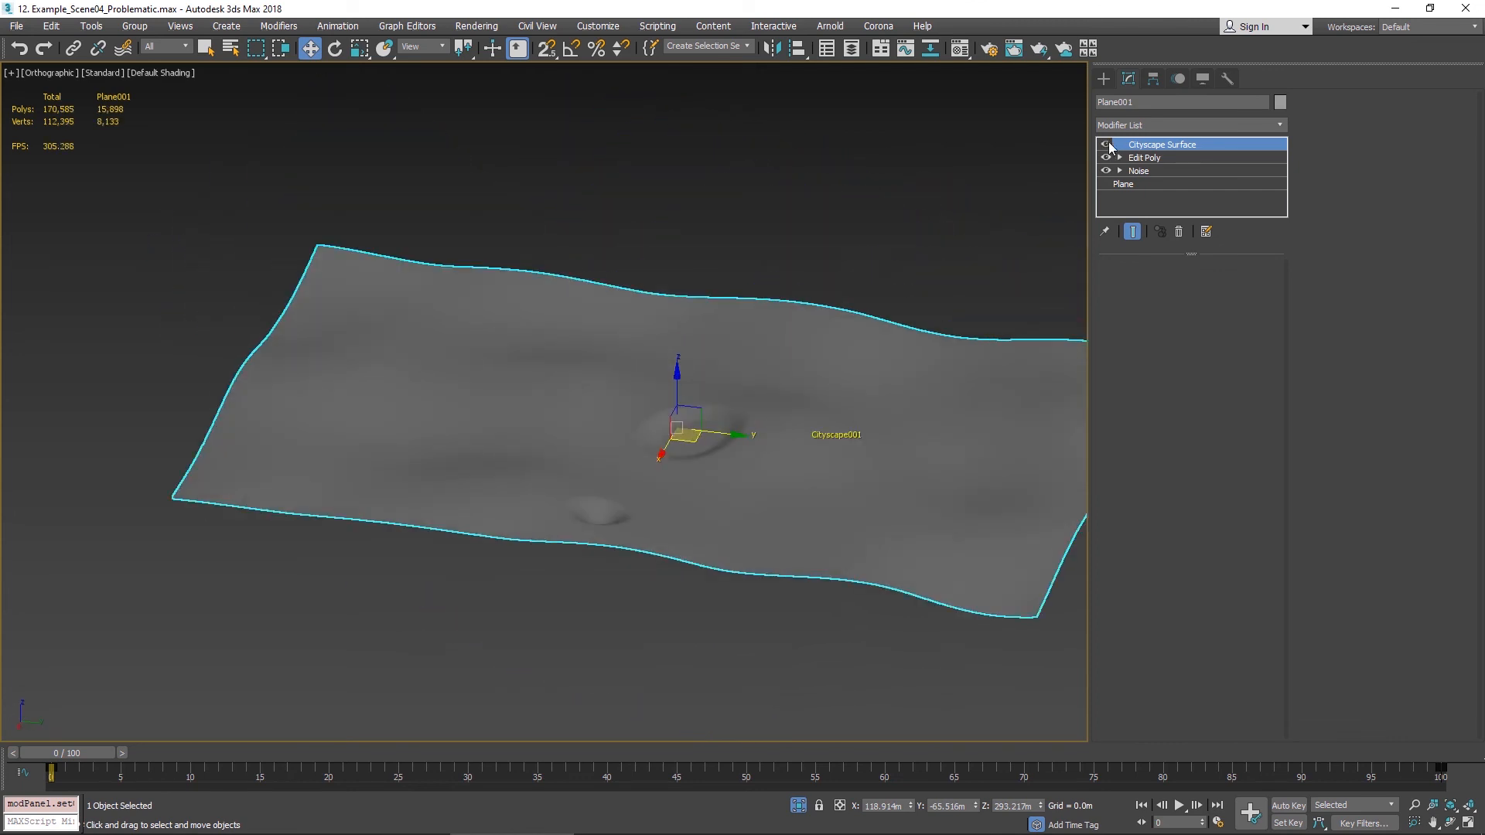